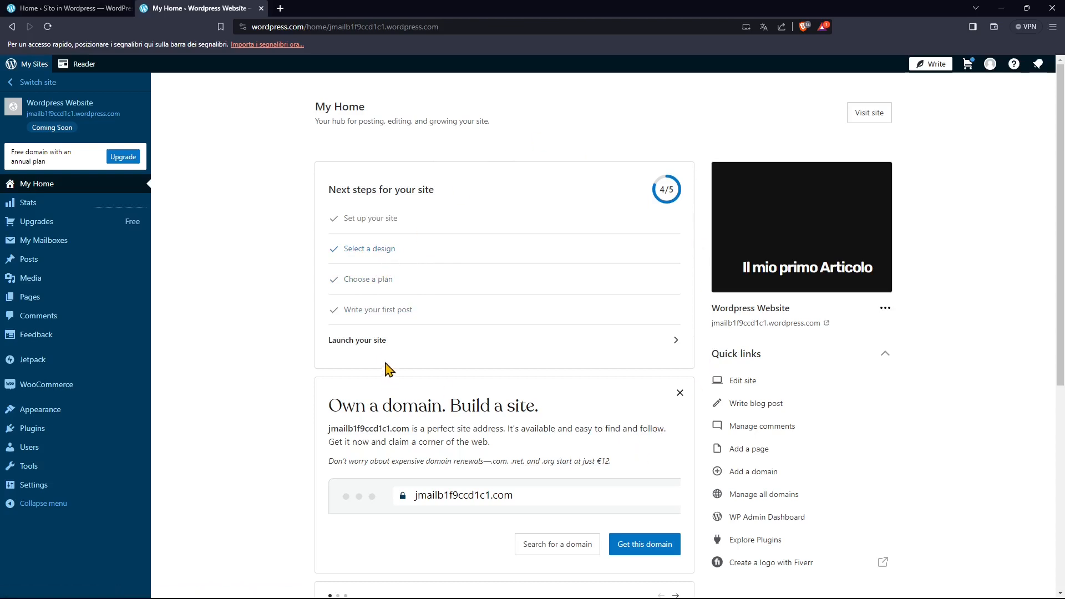
Step: Open the site's Select a design page and the Appearance Themes page in separate browser tabs
left_click(375, 261)
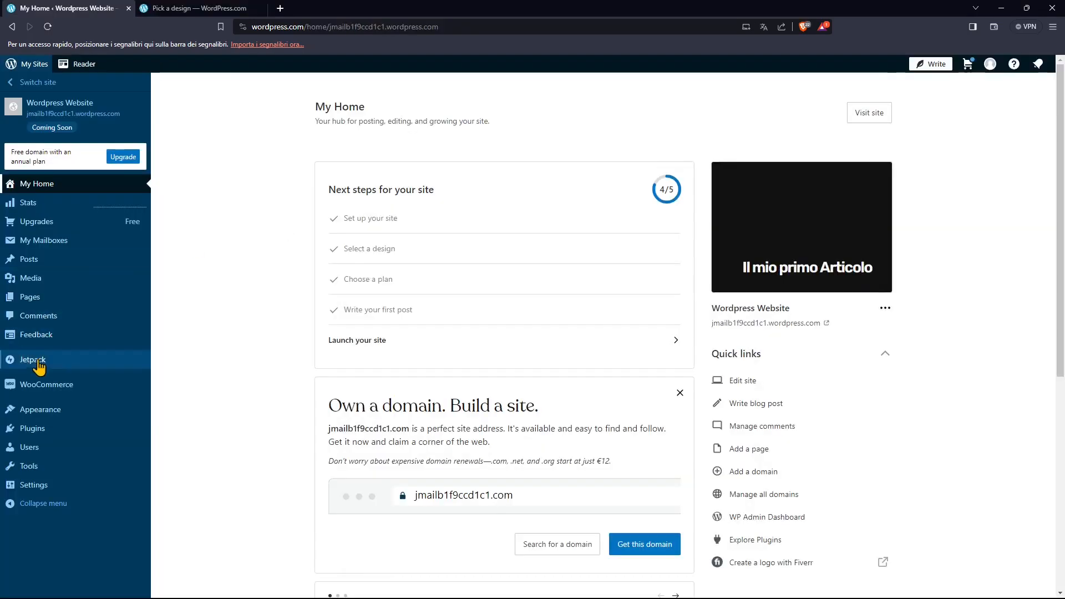
mouse_move(44, 414)
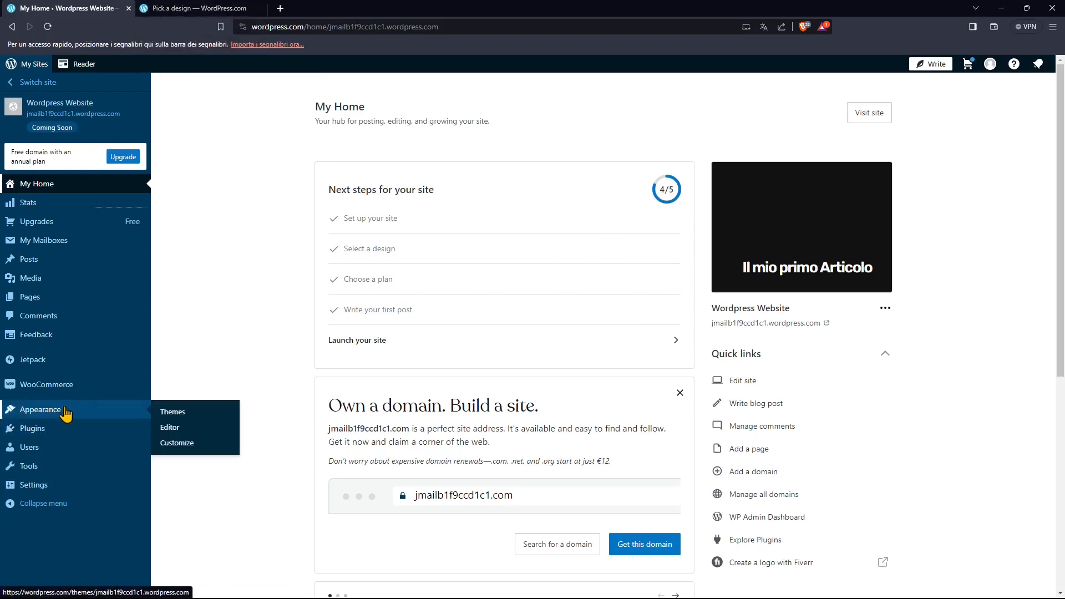
right_click(171, 413)
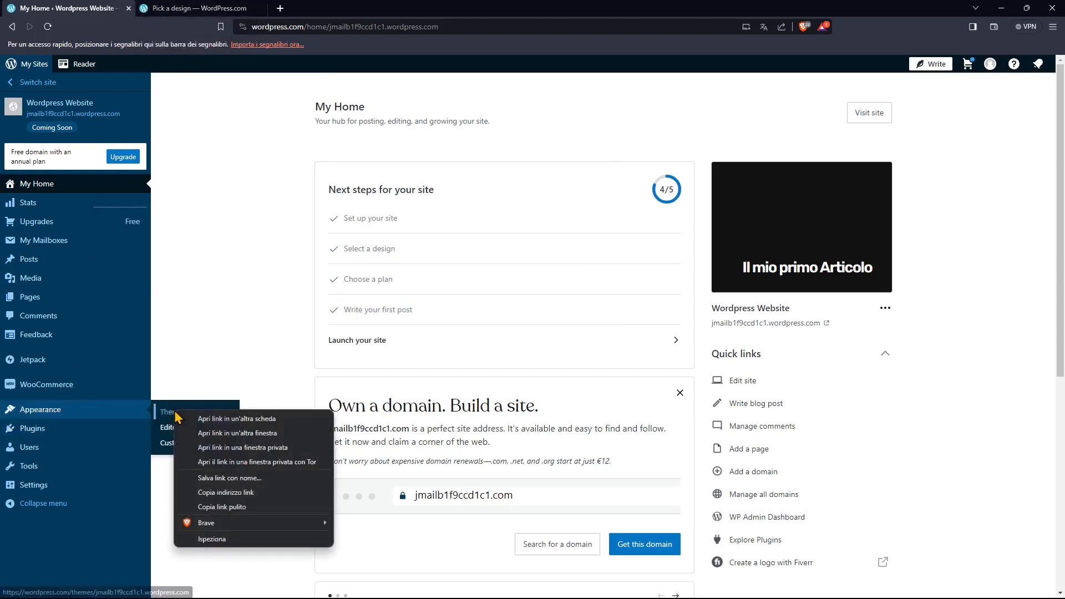
left_click(219, 419)
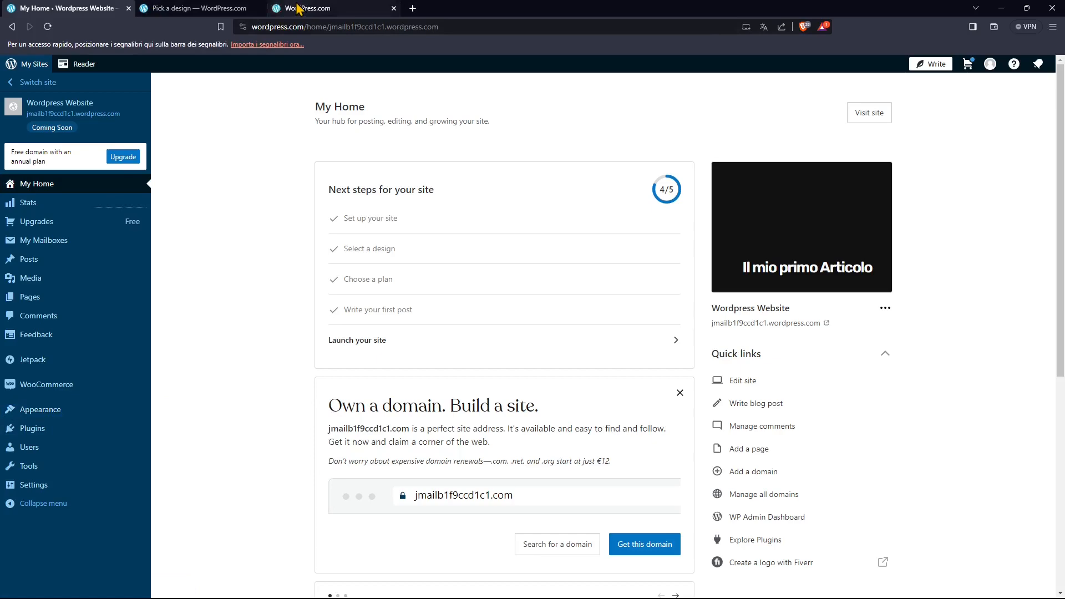
left_click(302, 11)
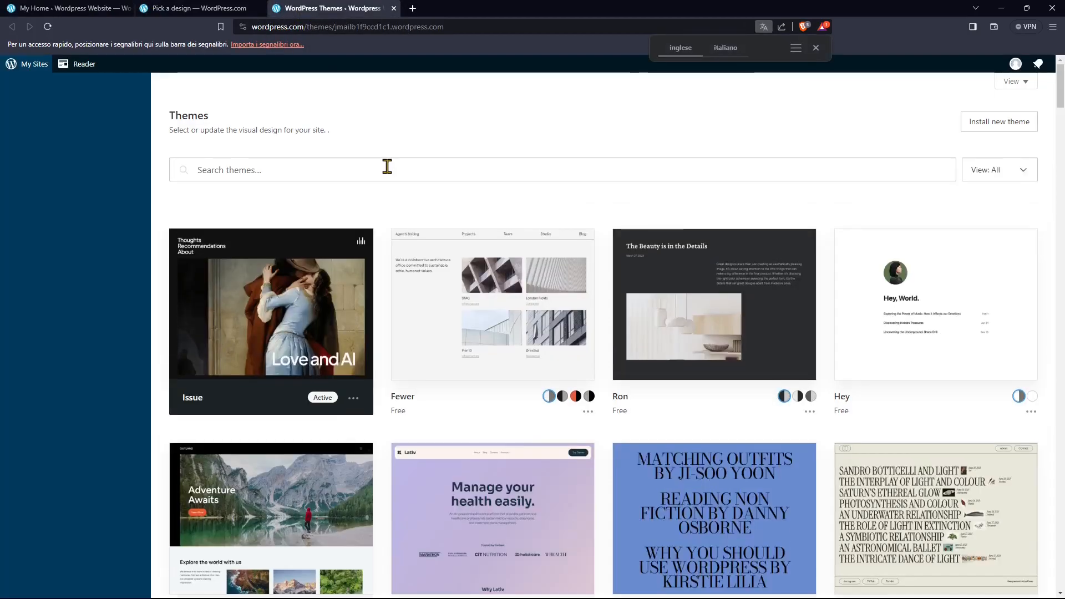
Step: Browse the Blog designs in the Pick a design gallery and preview colour variations of the Fewer theme
left_click(72, 9)
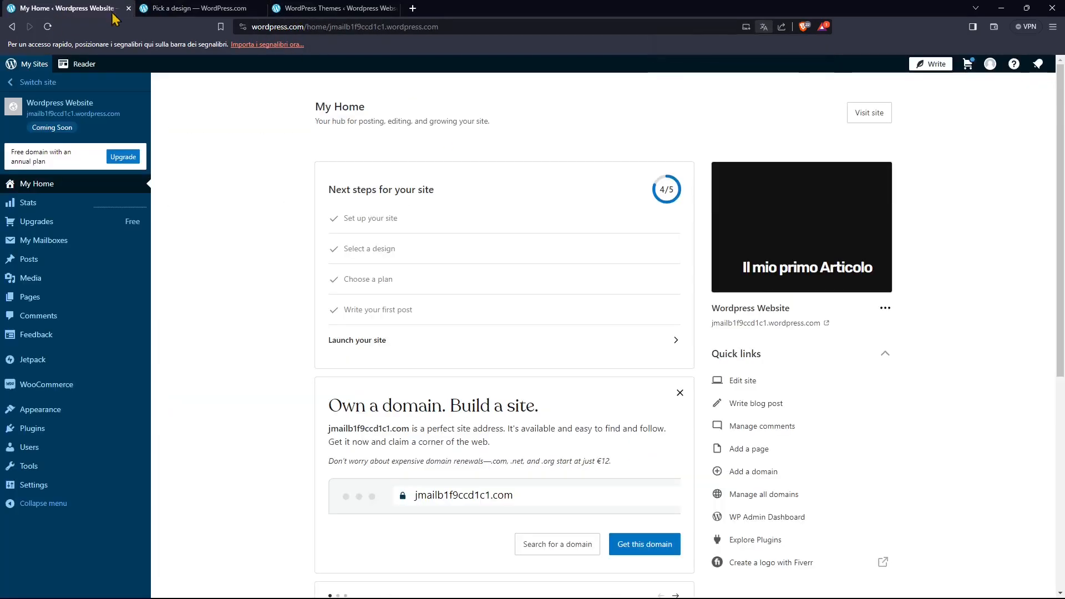
left_click(200, 8)
left_click(314, 13)
left_click(177, 12)
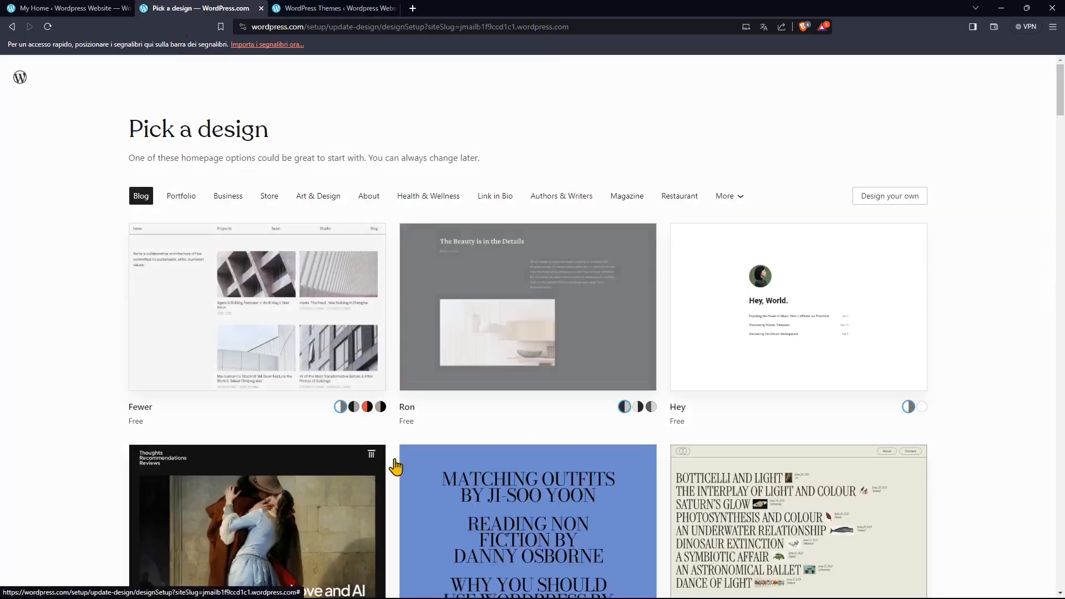
scroll(178, 398, "down", 1)
scroll(635, 219, "down", 4)
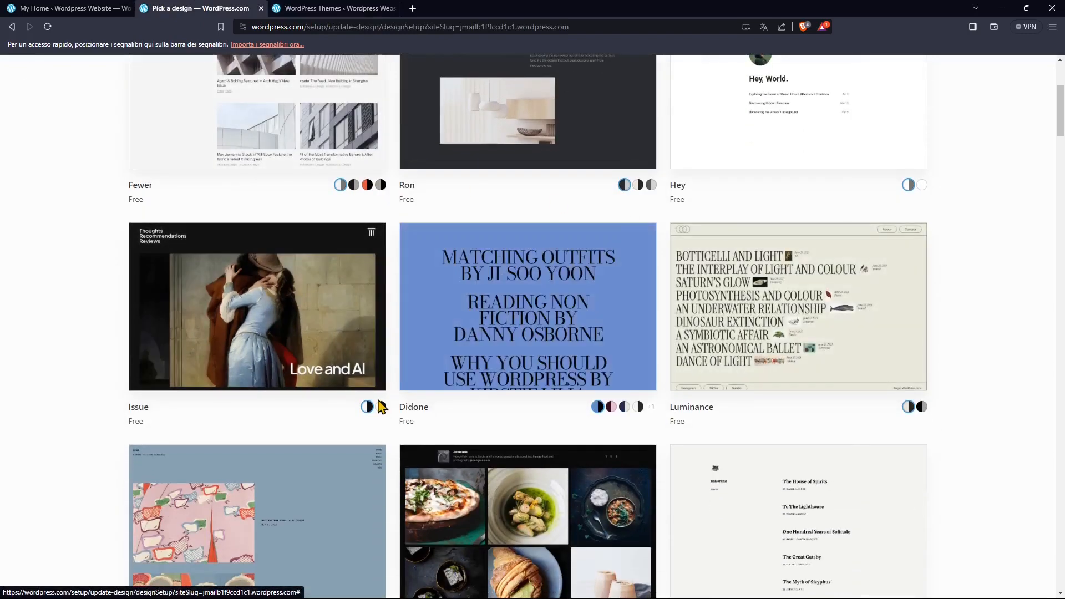
scroll(385, 397, "up", 3)
scroll(384, 397, "up", 1)
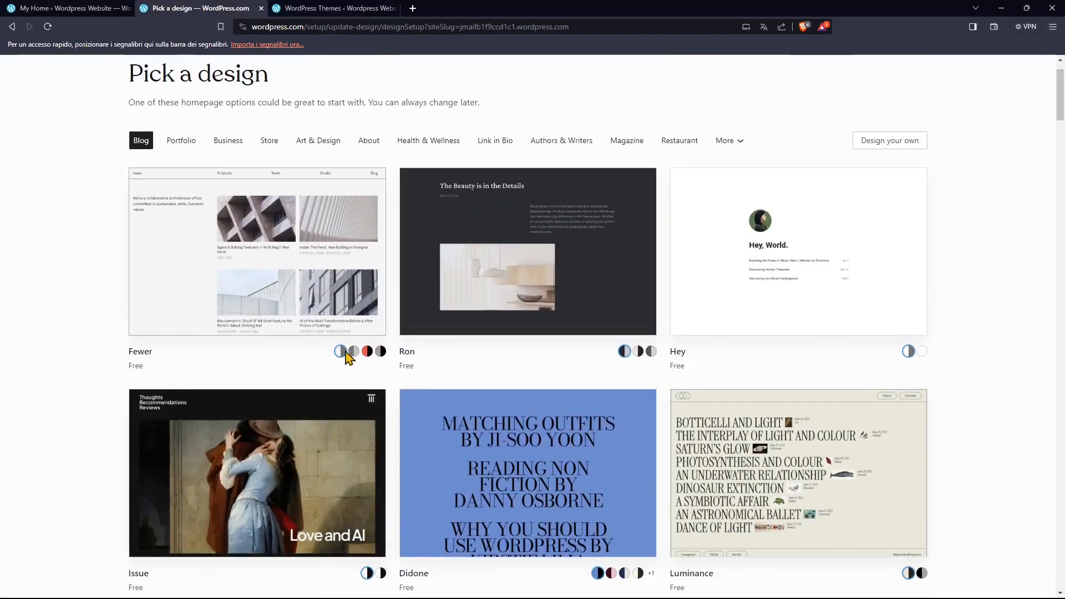
left_click(368, 351)
left_click(341, 351)
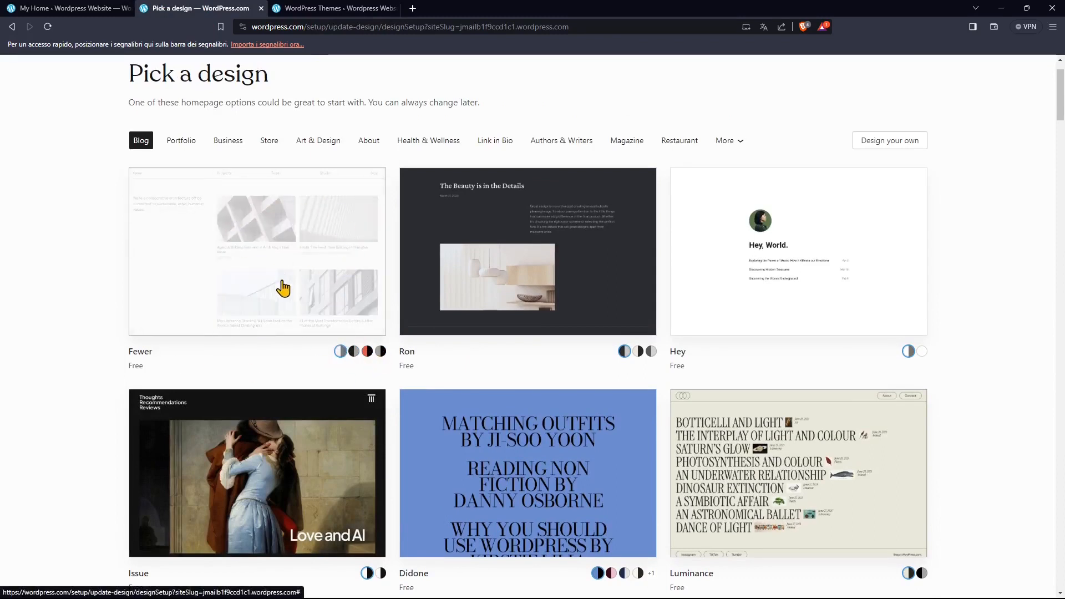
scroll(292, 233, "up", 1)
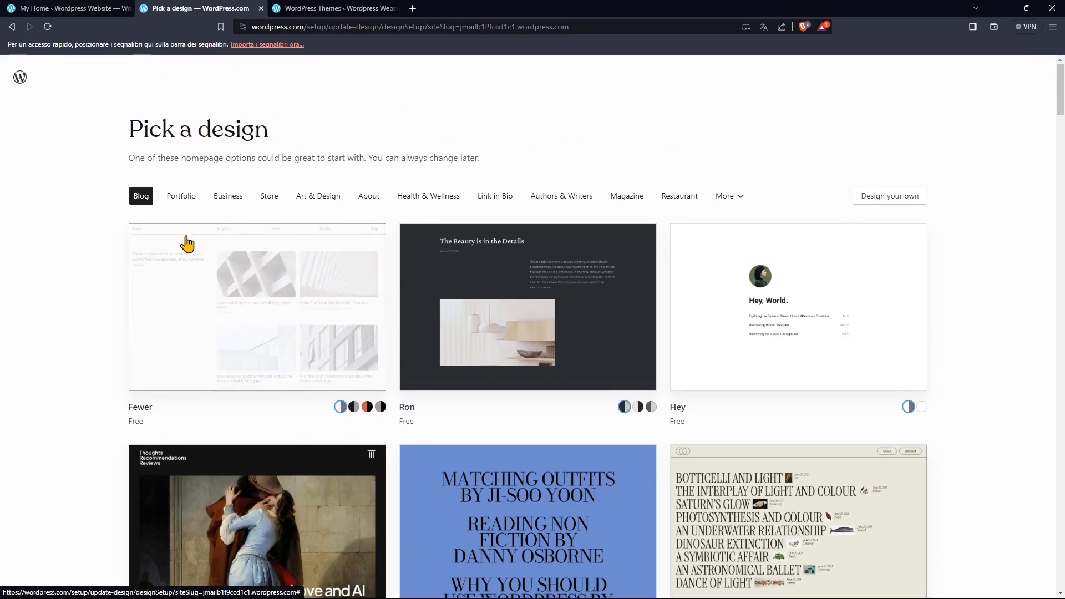
Step: Activate the free Organizer theme from the Themes page and return to the themes list
left_click(338, 10)
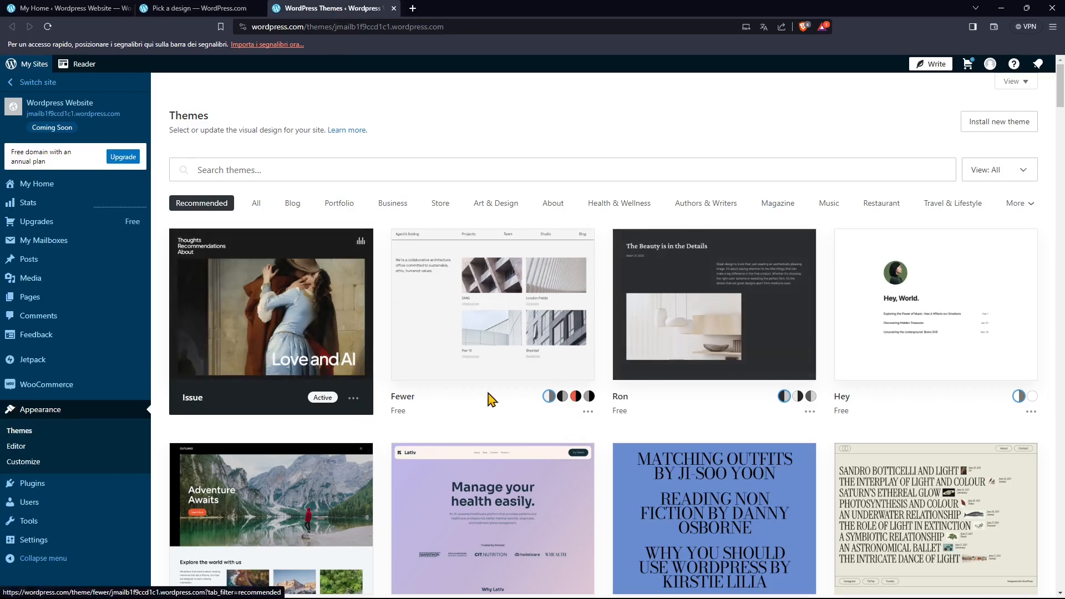
scroll(465, 426, "down", 9)
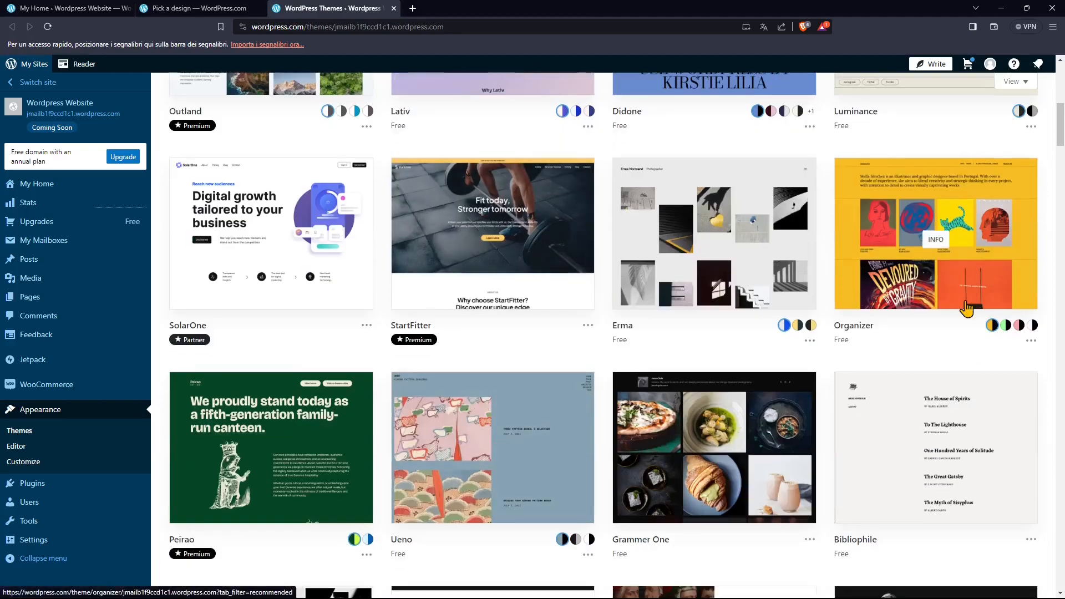
left_click(1031, 340)
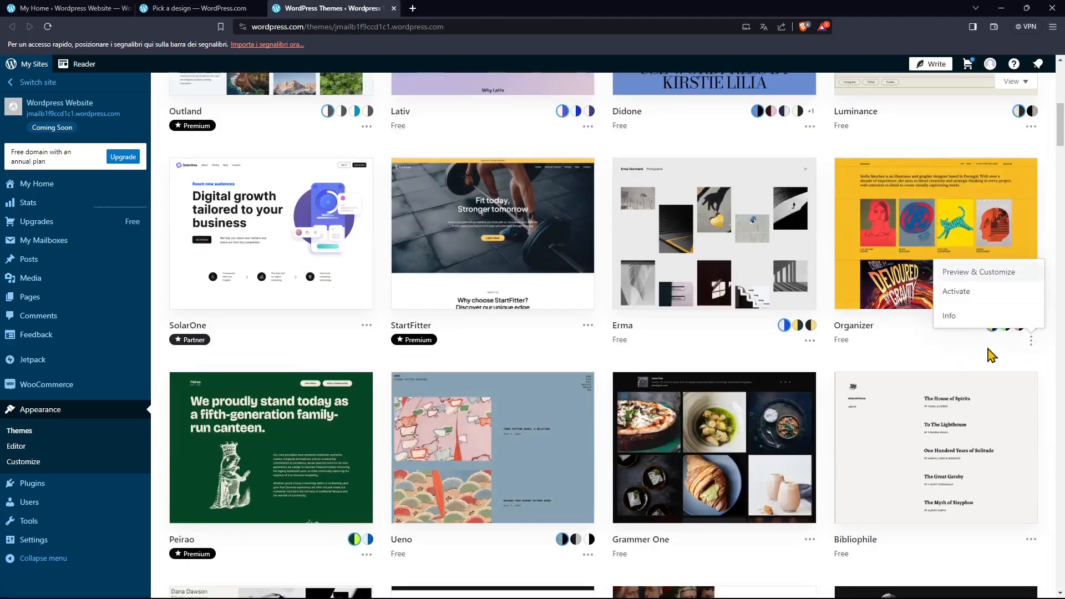
left_click(956, 293)
left_click(622, 406)
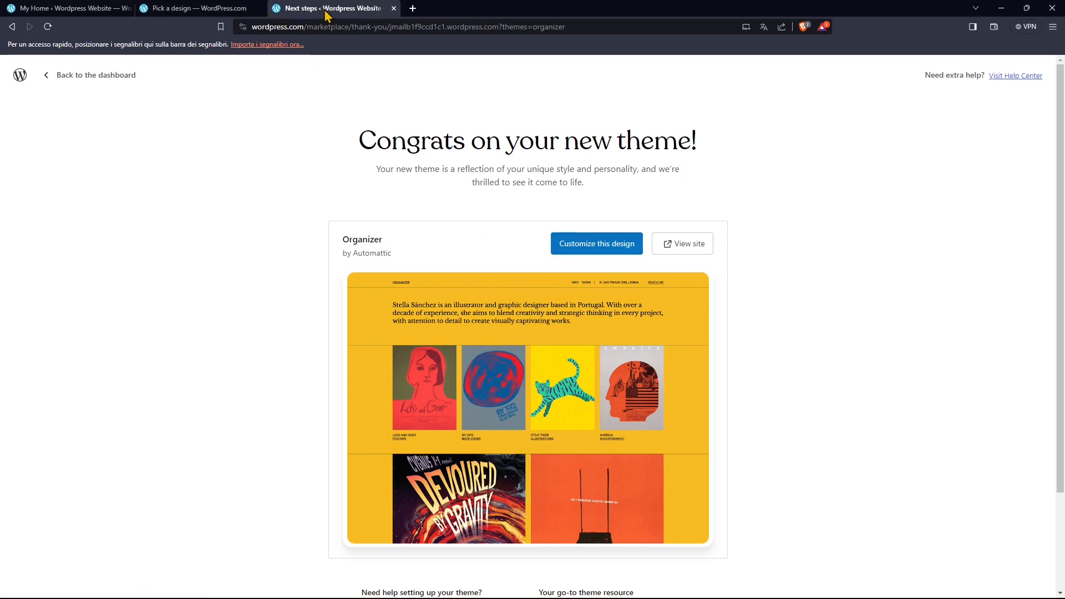
left_click(12, 27)
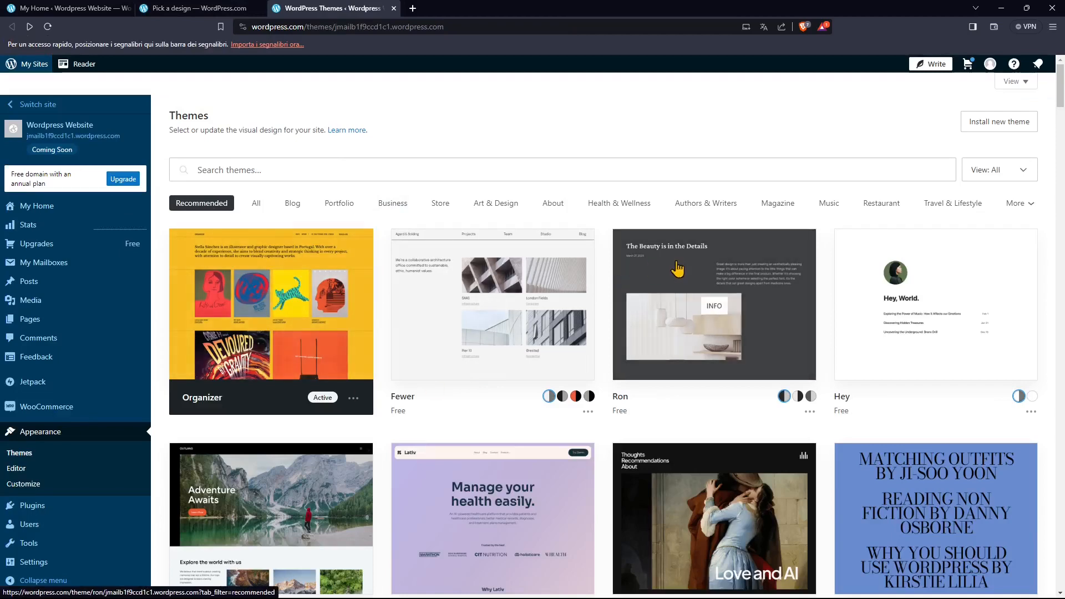
Step: Visit the site from My Home to view the new theme, dismissing the translation prompt
left_click(92, 8)
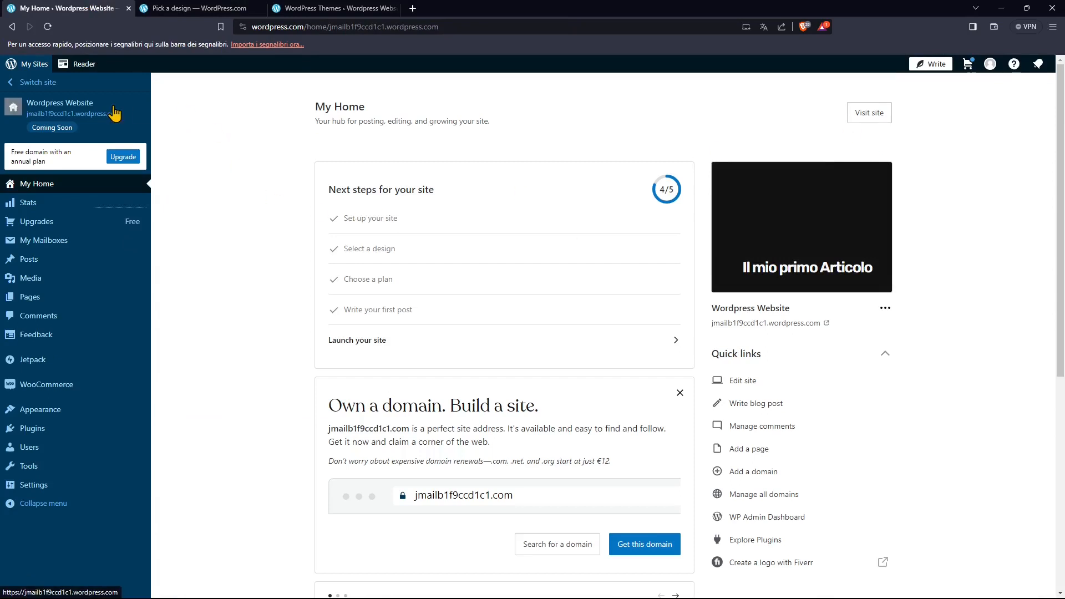
left_click(860, 120)
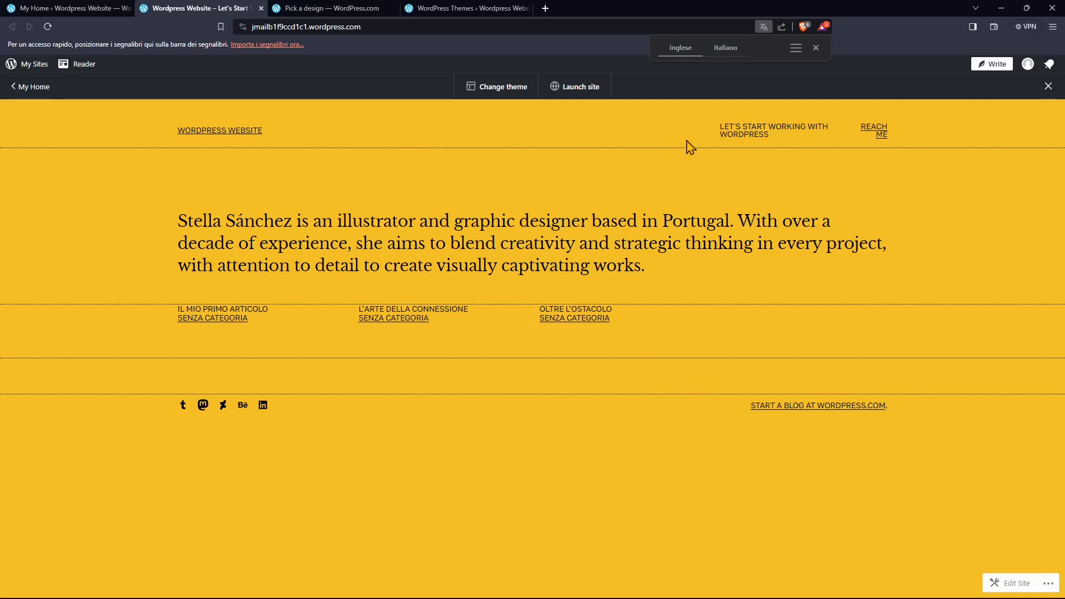
left_click(816, 48)
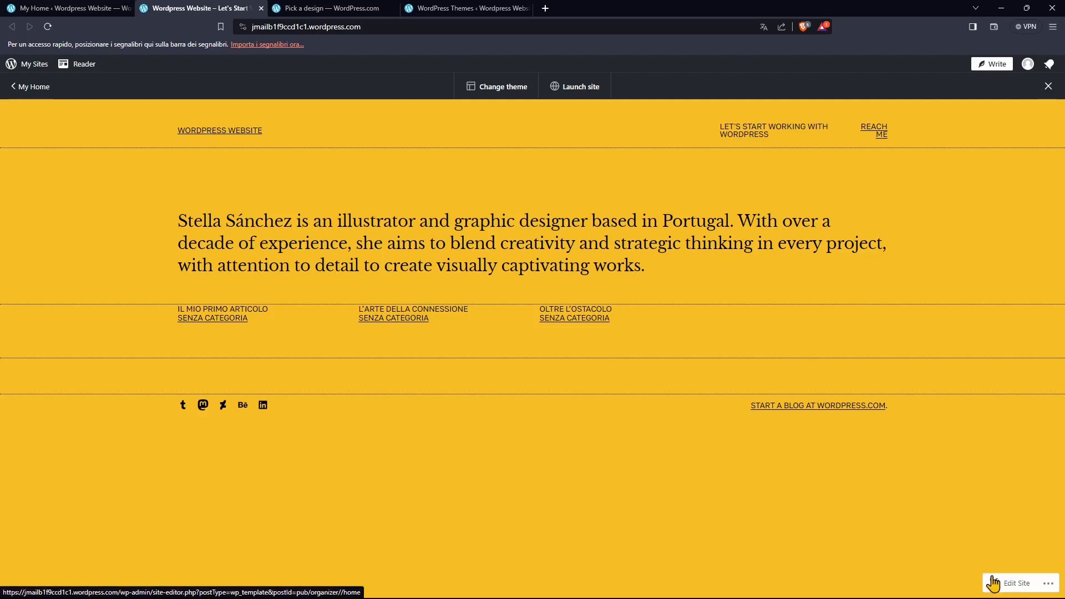
Step: Open the site in the site editor, examine the Blog Home template from header to footer, and close its tab
left_click(1008, 586)
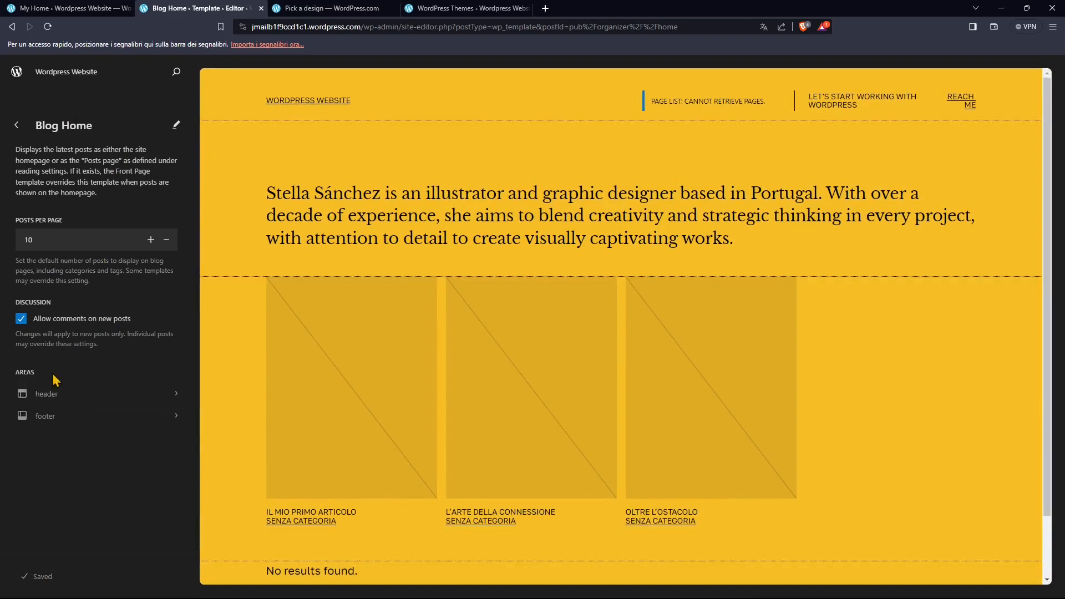
scroll(583, 431, "down", 3)
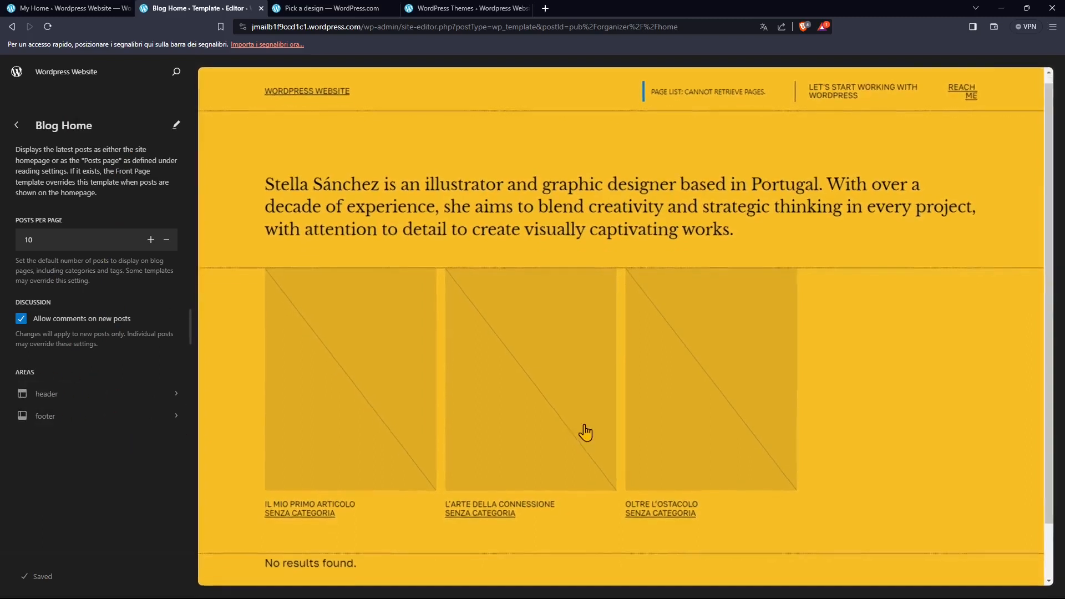
scroll(634, 257, "up", 3)
scroll(588, 351, "down", 1)
scroll(588, 351, "up", 1)
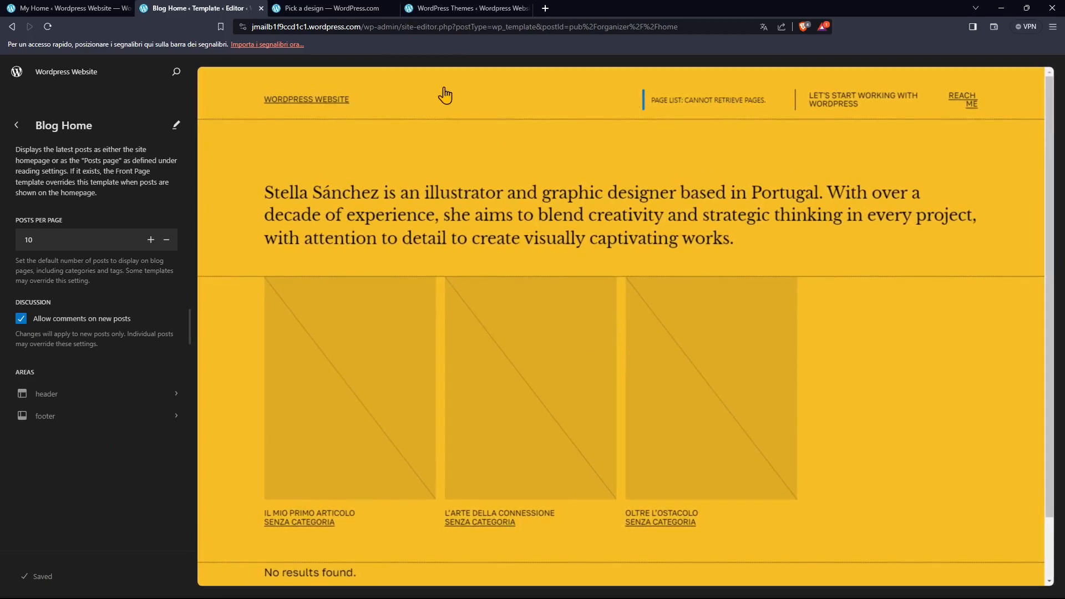
scroll(716, 427, "down", 2)
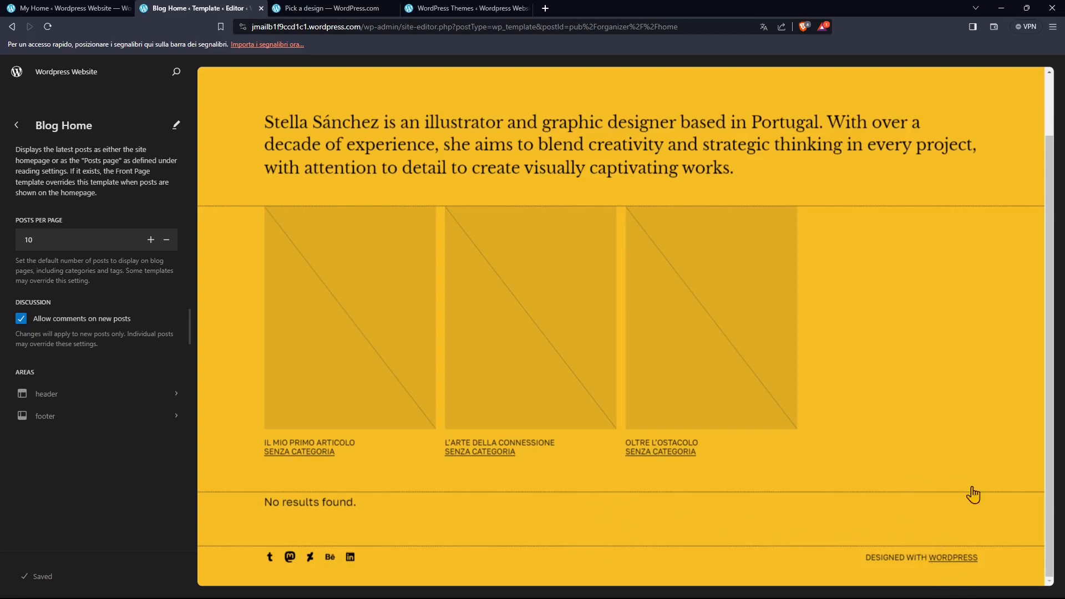
scroll(213, 159, "up", 2)
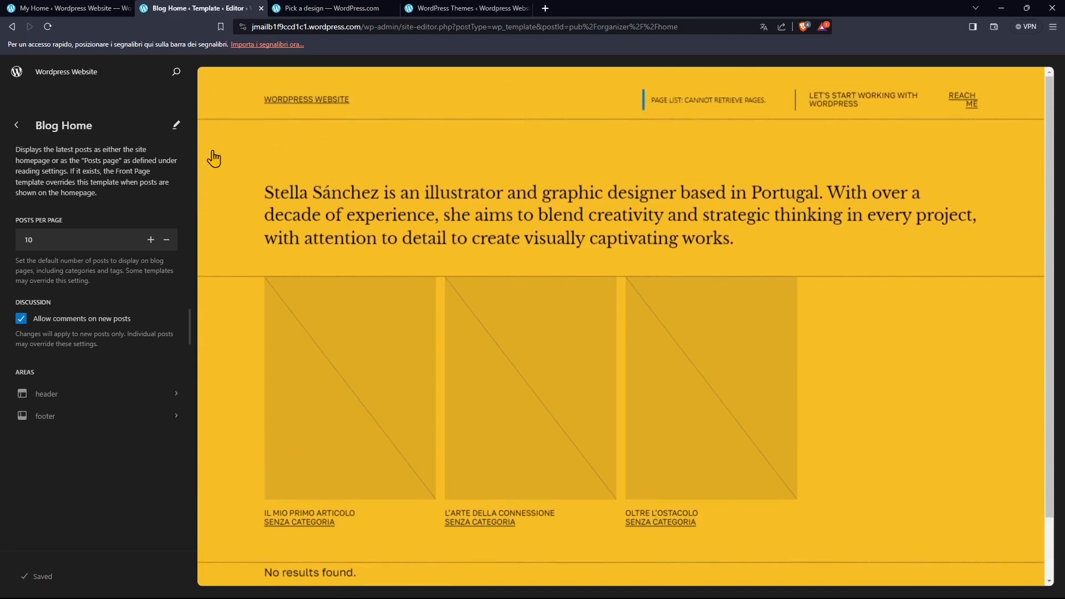
left_click(262, 9)
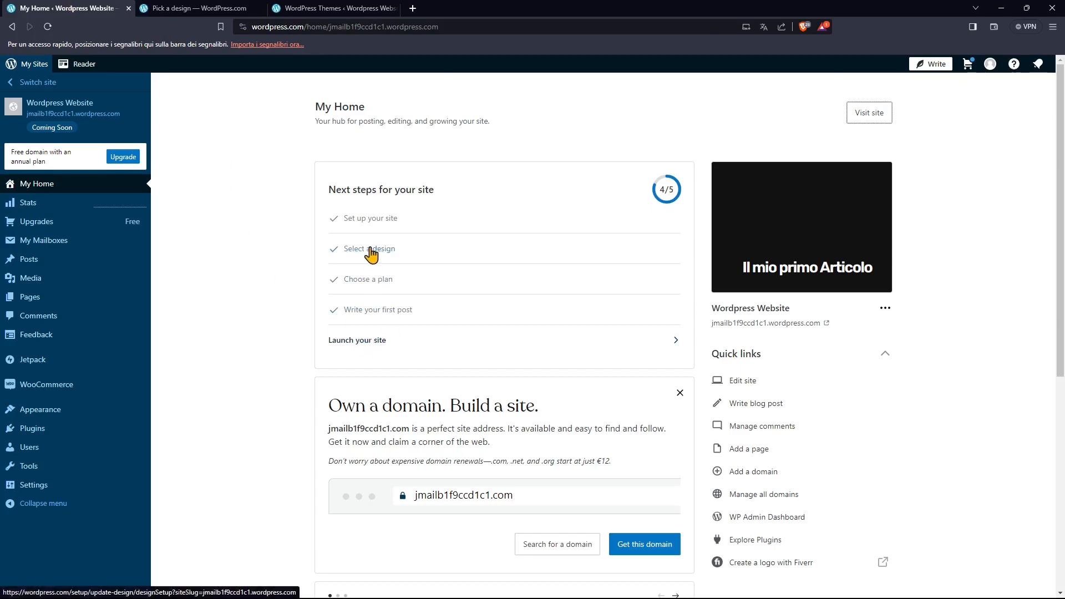
Step: Browse the recommended themes on the Themes page down to the Design your own section
left_click(289, 8)
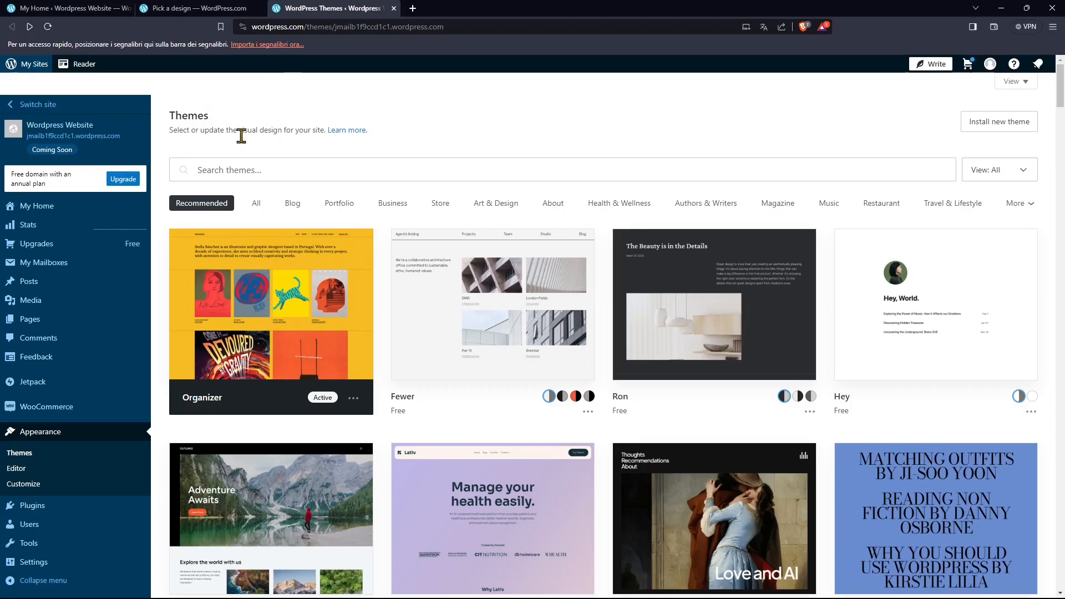
scroll(533, 316, "down", 15)
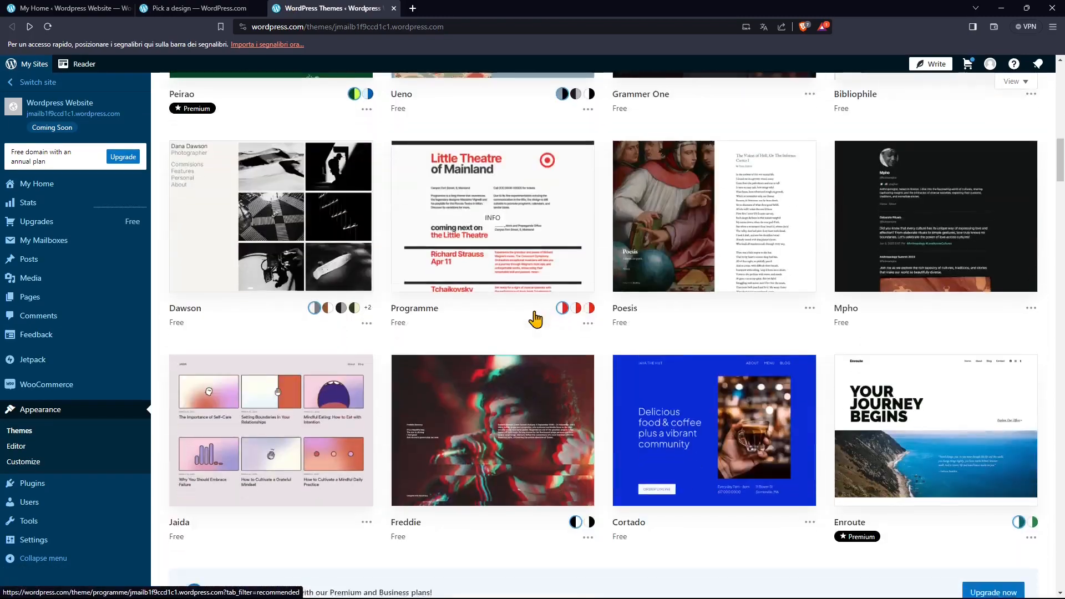
scroll(536, 319, "down", 13)
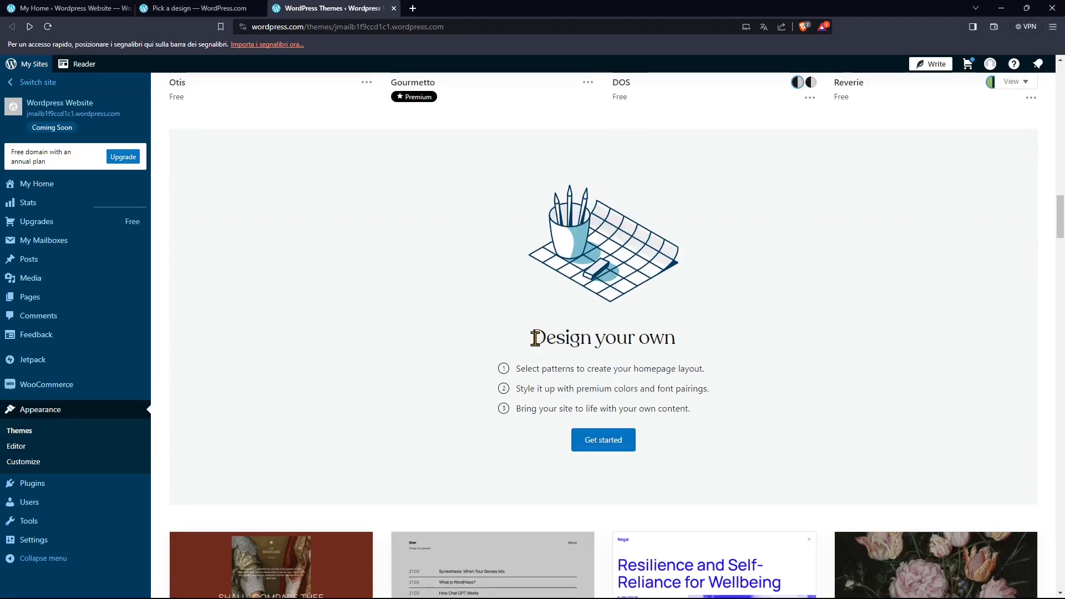
left_click_drag(532, 336, 691, 340)
left_click(525, 367)
scroll(435, 381, "up", 6)
scroll(557, 345, "down", 2)
scroll(238, 257, "down", 8)
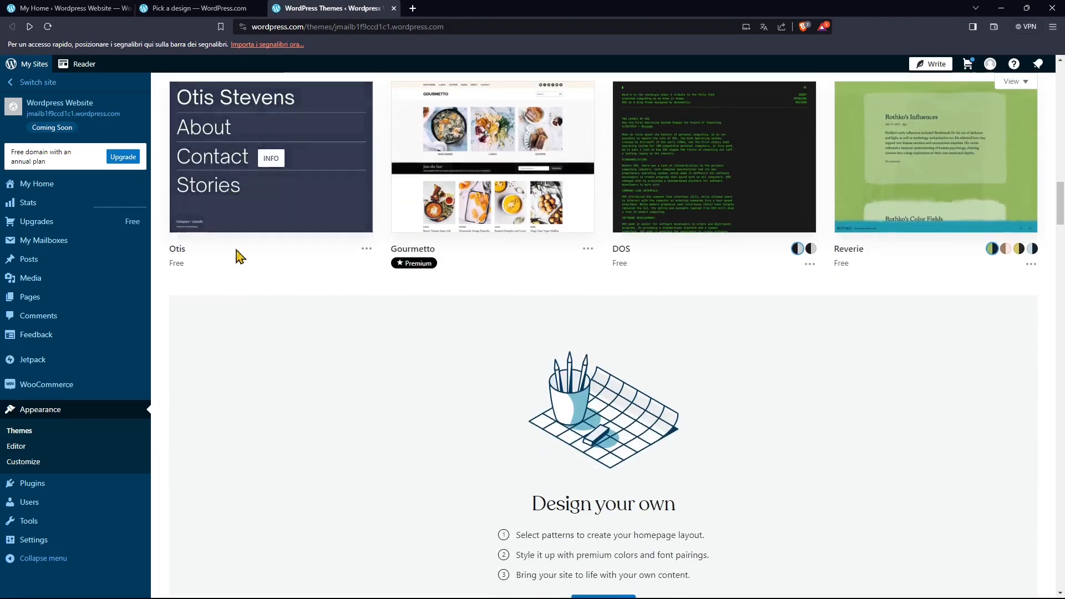
scroll(619, 273, "up", 2)
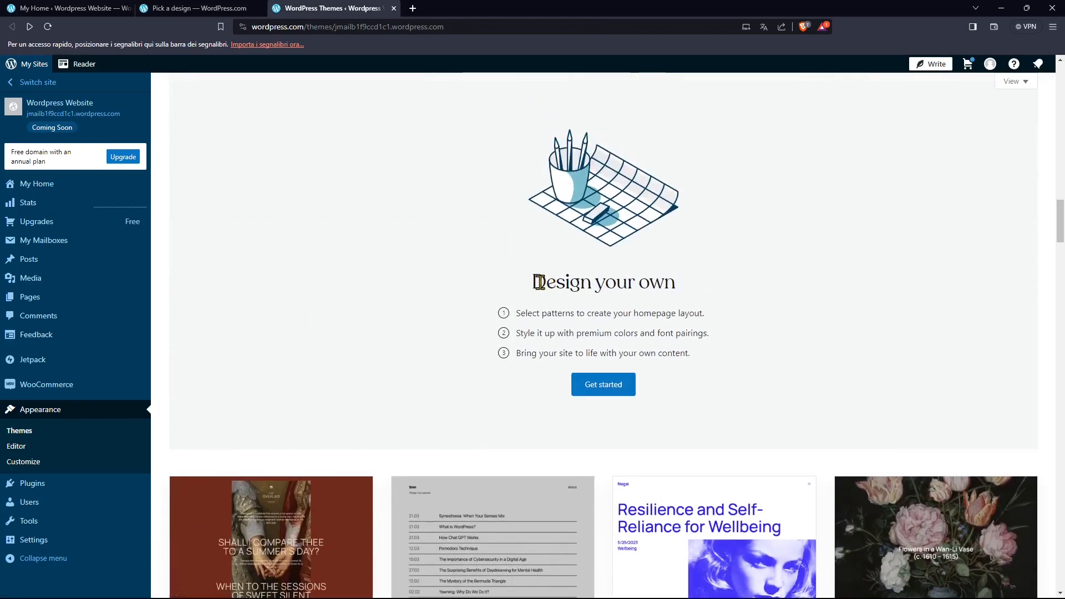
Step: Review the three Design your own steps and start the custom homepage design setup
left_click_drag(538, 282, 695, 290)
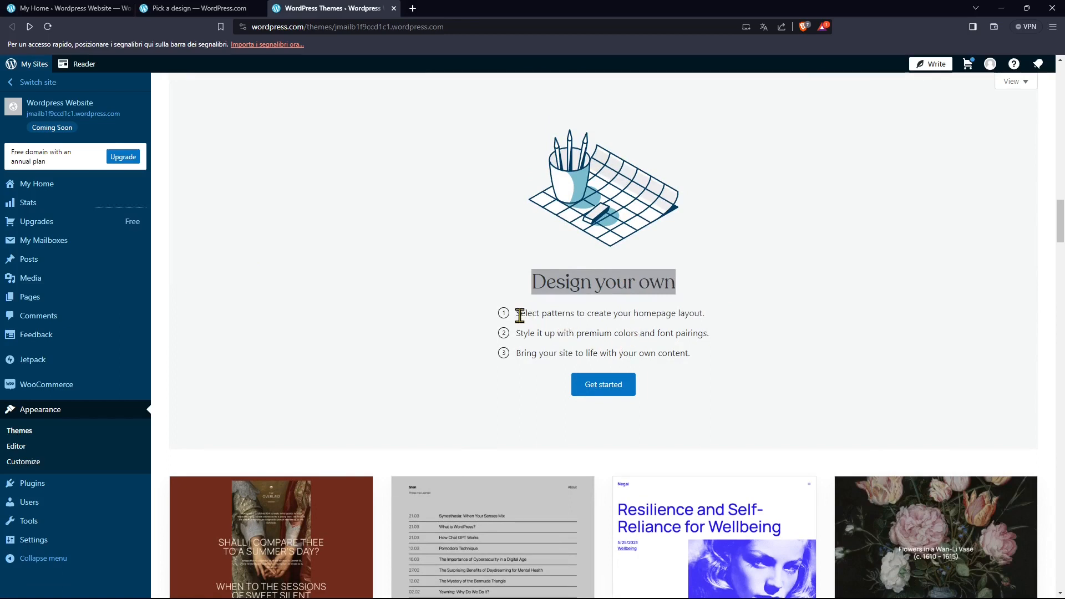
left_click_drag(519, 315, 704, 314)
left_click(578, 336)
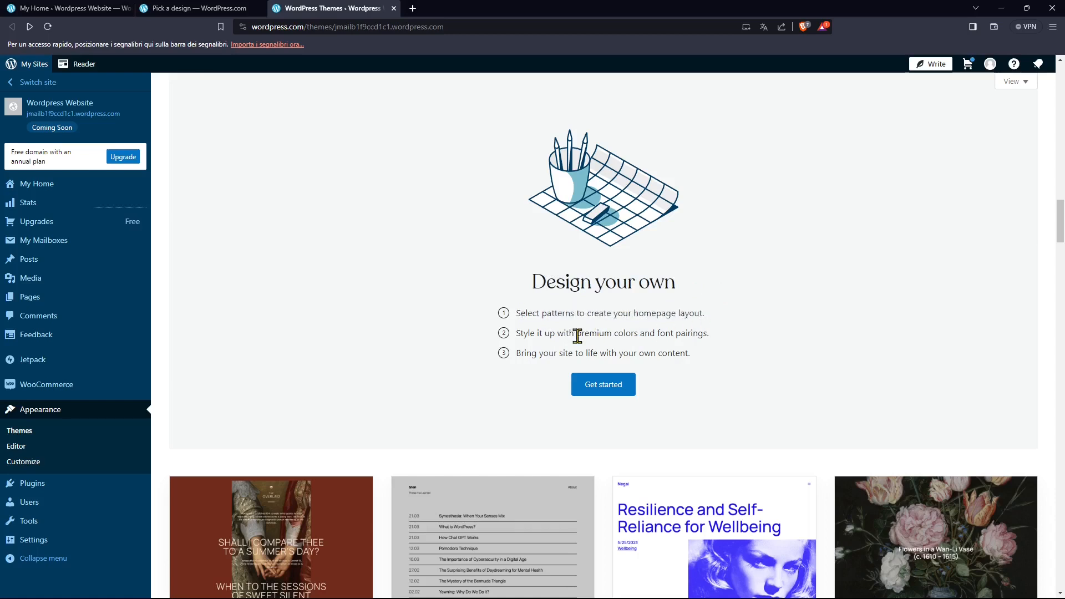
left_click_drag(516, 334, 614, 338)
left_click(588, 337)
left_click(591, 353)
left_click_drag(689, 355, 646, 360)
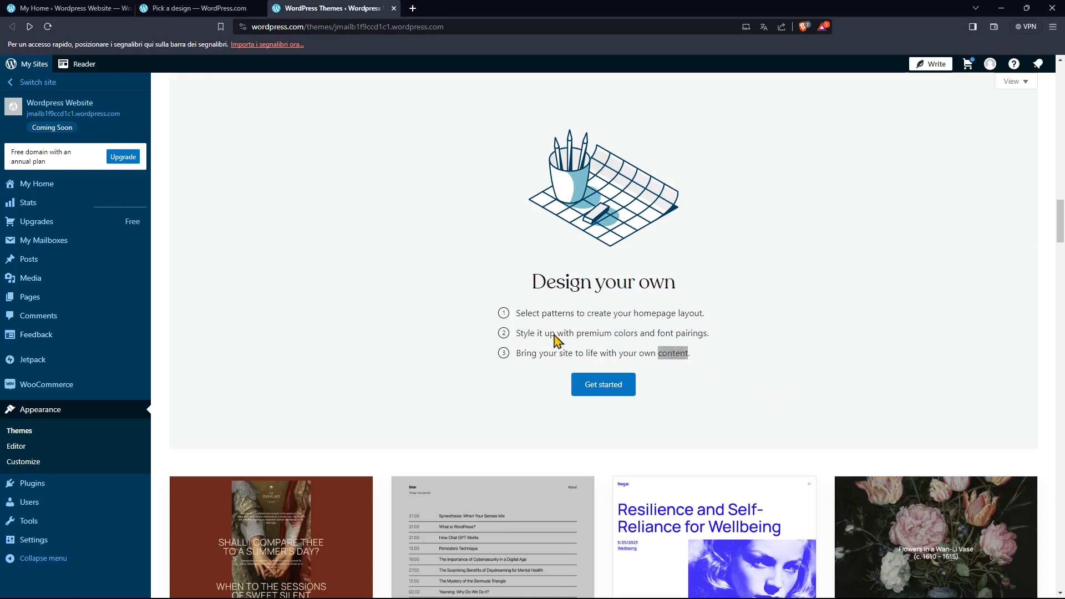
left_click(580, 312)
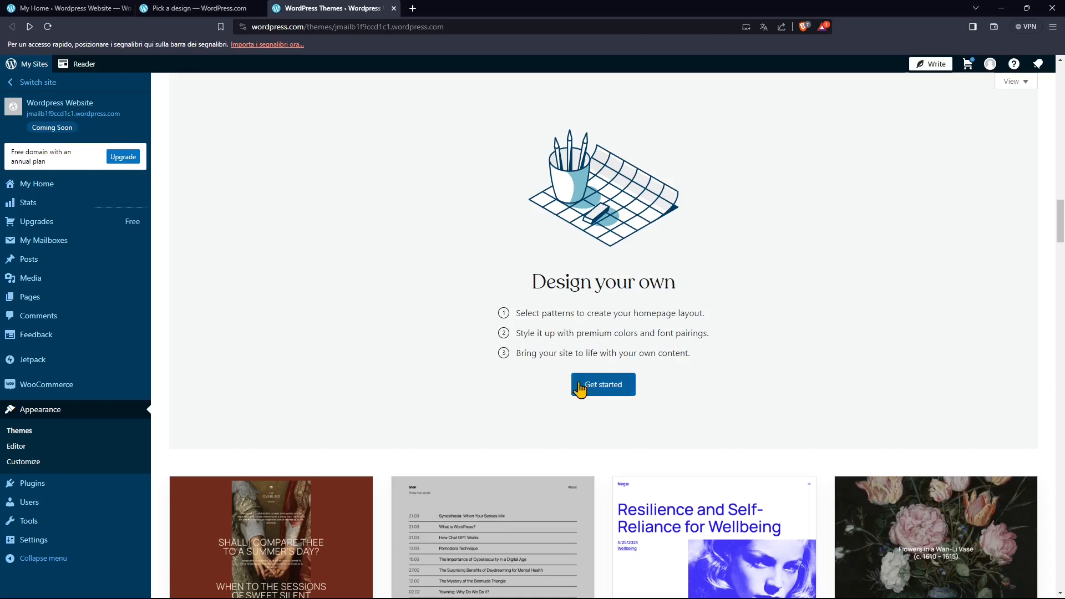
left_click(608, 391)
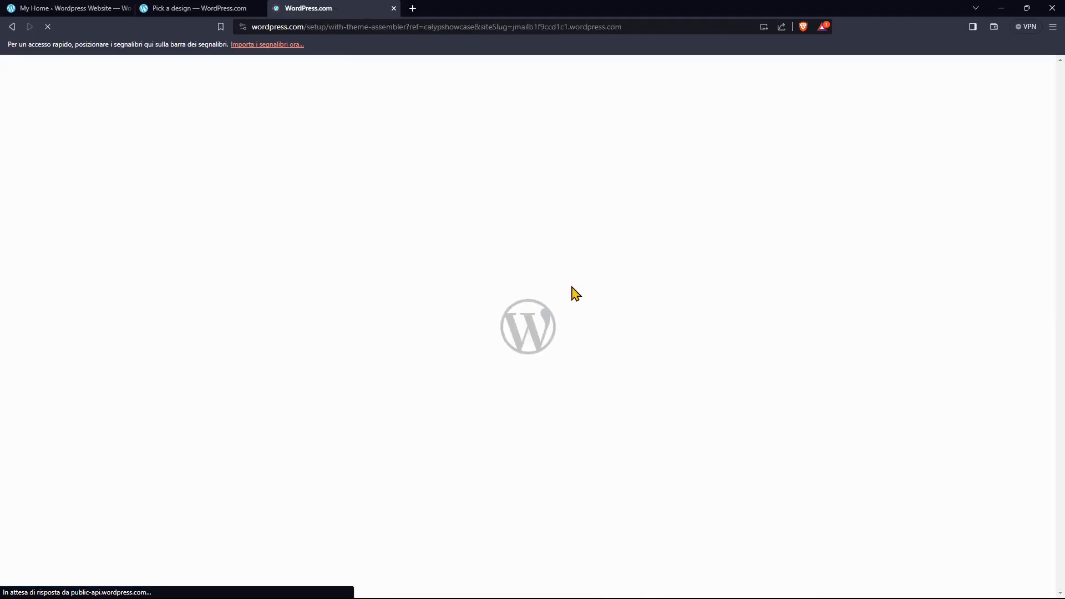
Step: Return to the Pick a design page and look through the Blog homepage designs
left_click(194, 9)
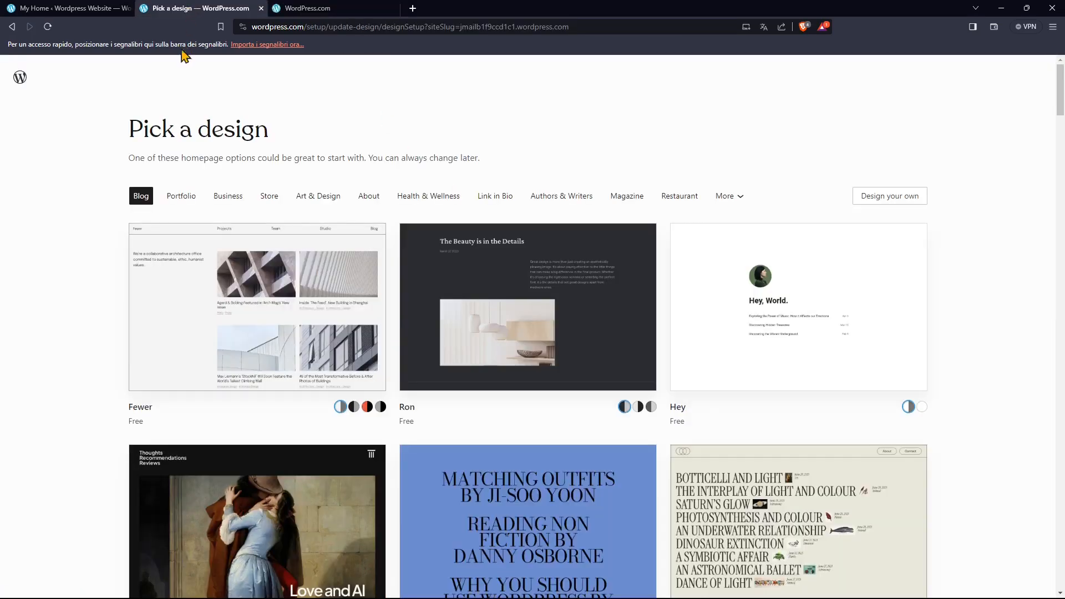
left_click(54, 8)
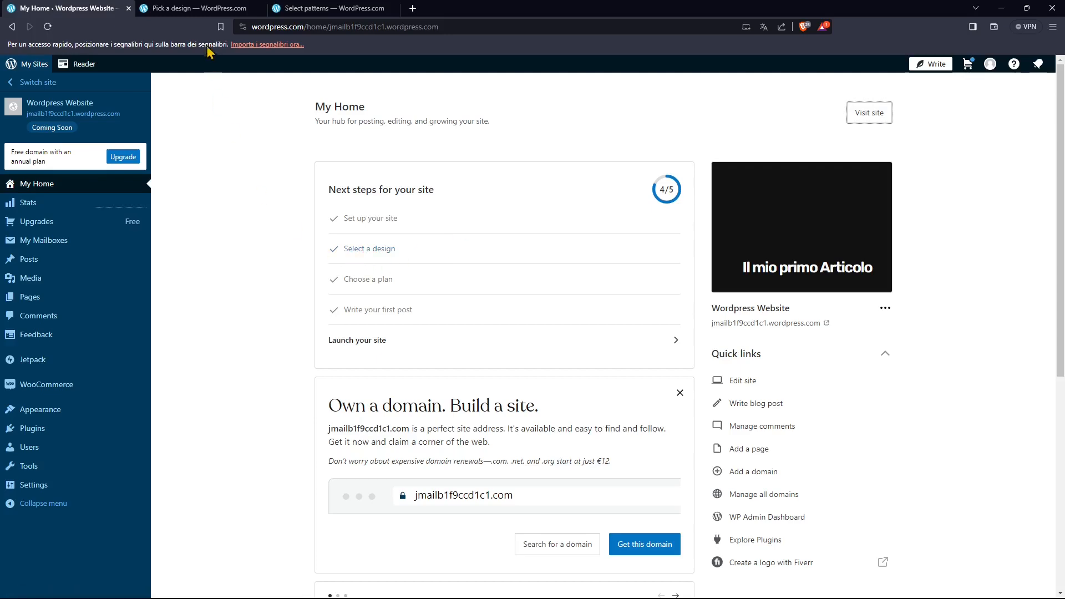
left_click(199, 8)
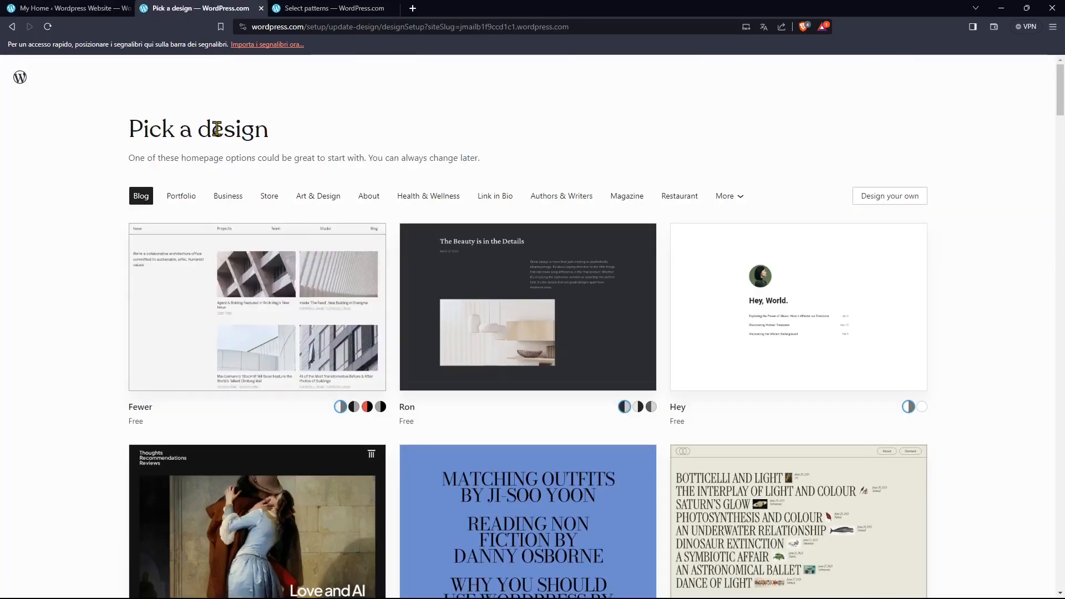
scroll(333, 332, "down", 5)
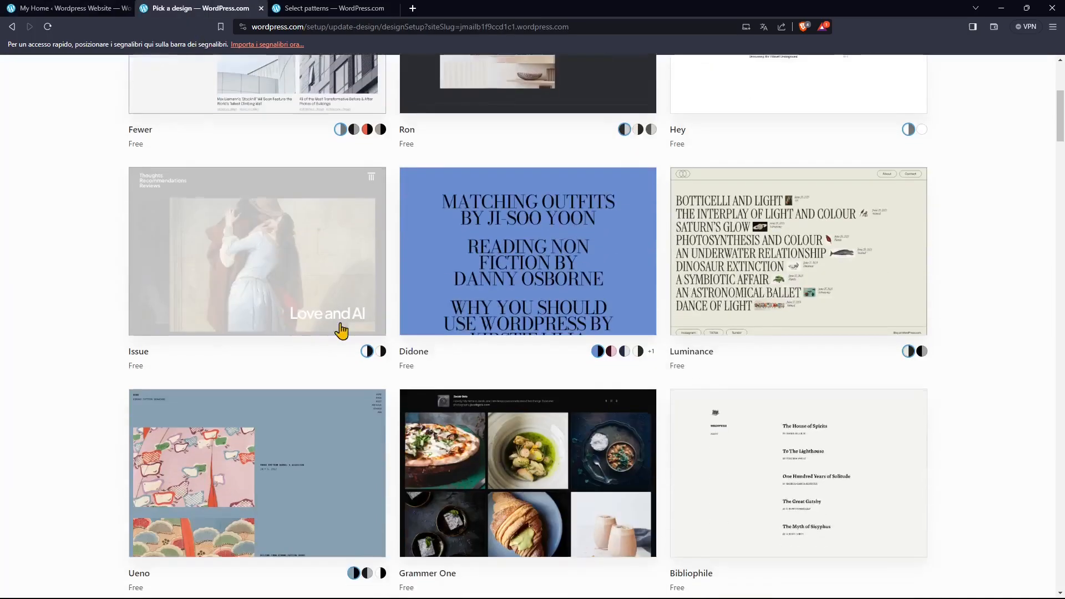
scroll(342, 331, "down", 5)
scroll(349, 414, "up", 10)
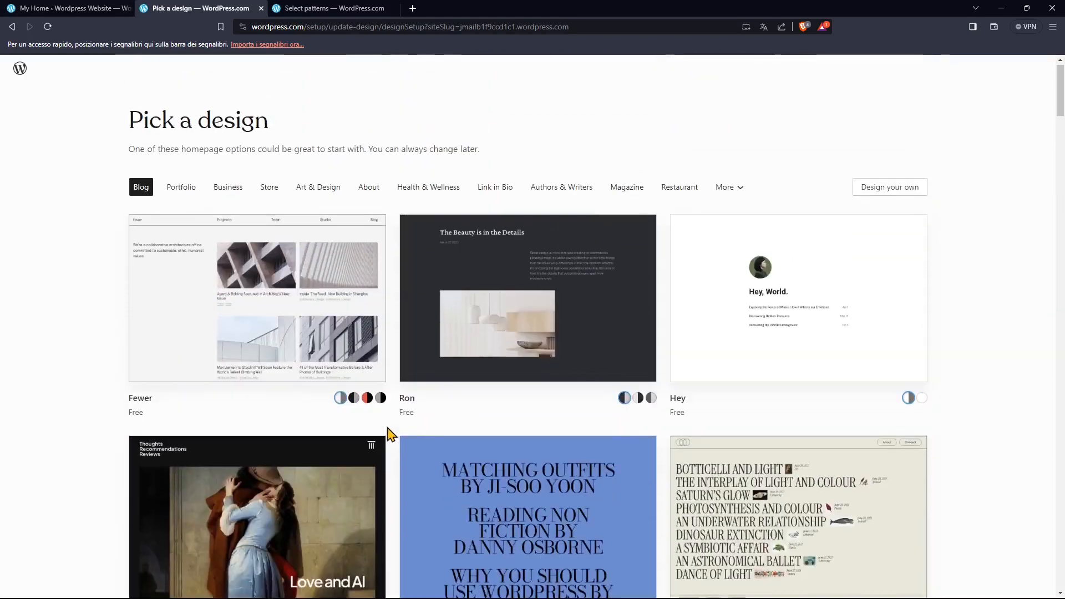
Step: Start the Design your own option from the Pick a design page and close the duplicate Select patterns tab
left_click(871, 202)
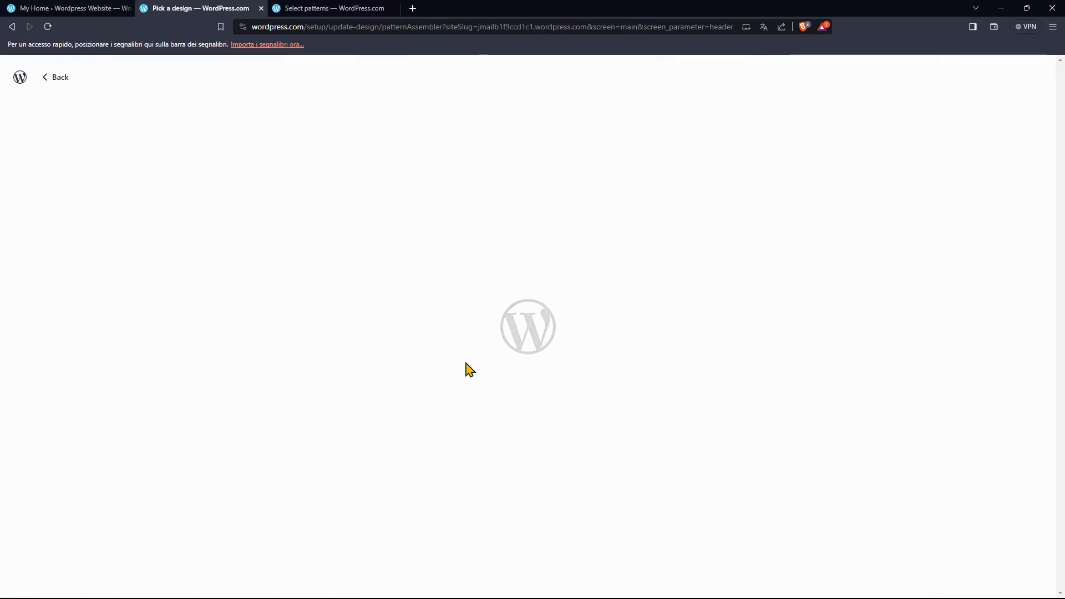
left_click(297, 8)
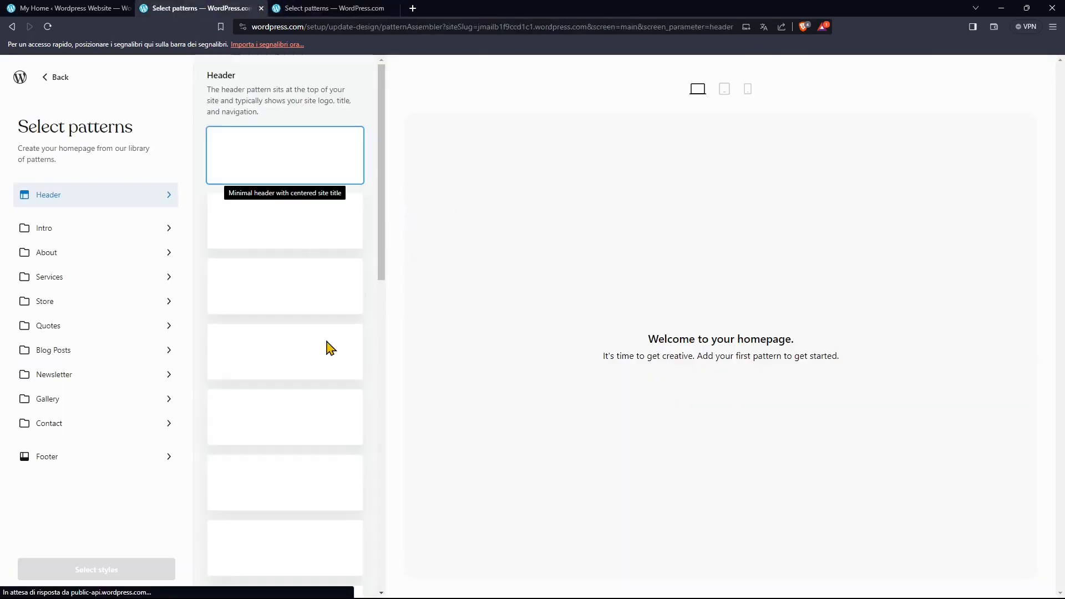
left_click(394, 7)
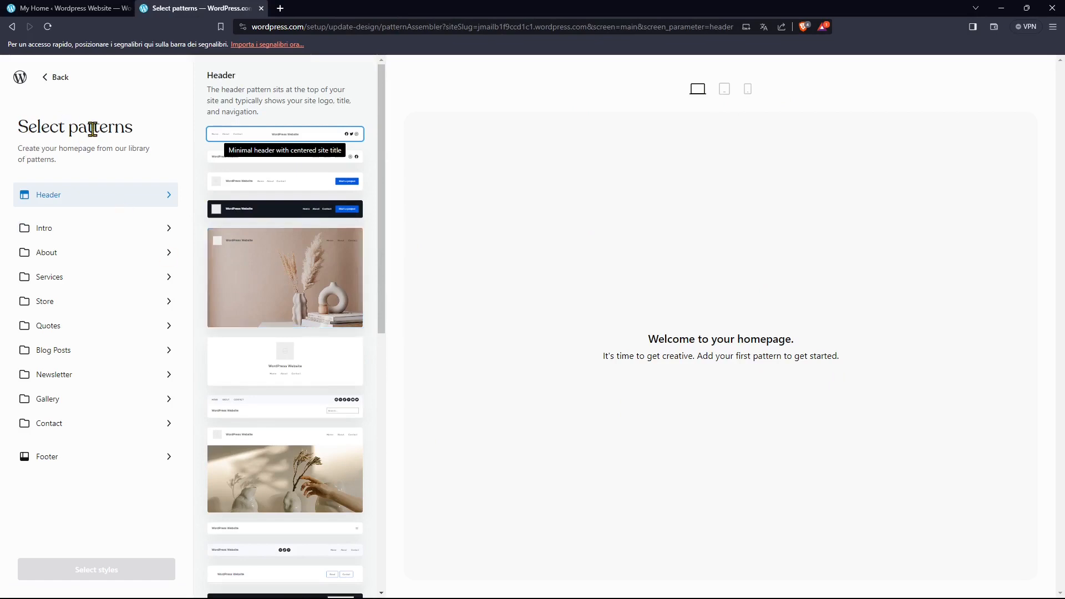
left_click_drag(78, 129, 128, 131)
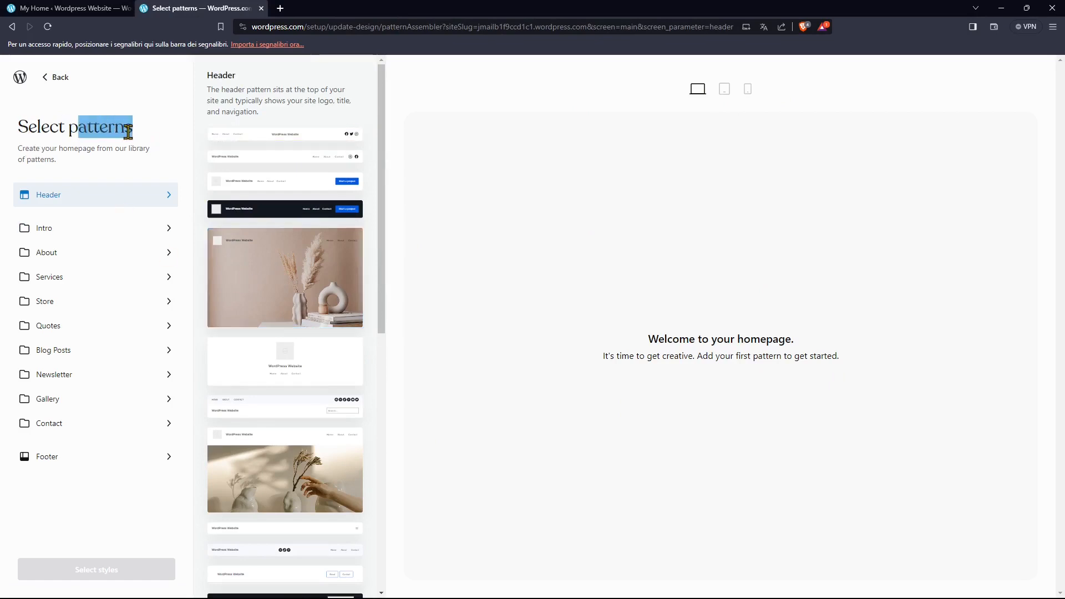
left_click(114, 132)
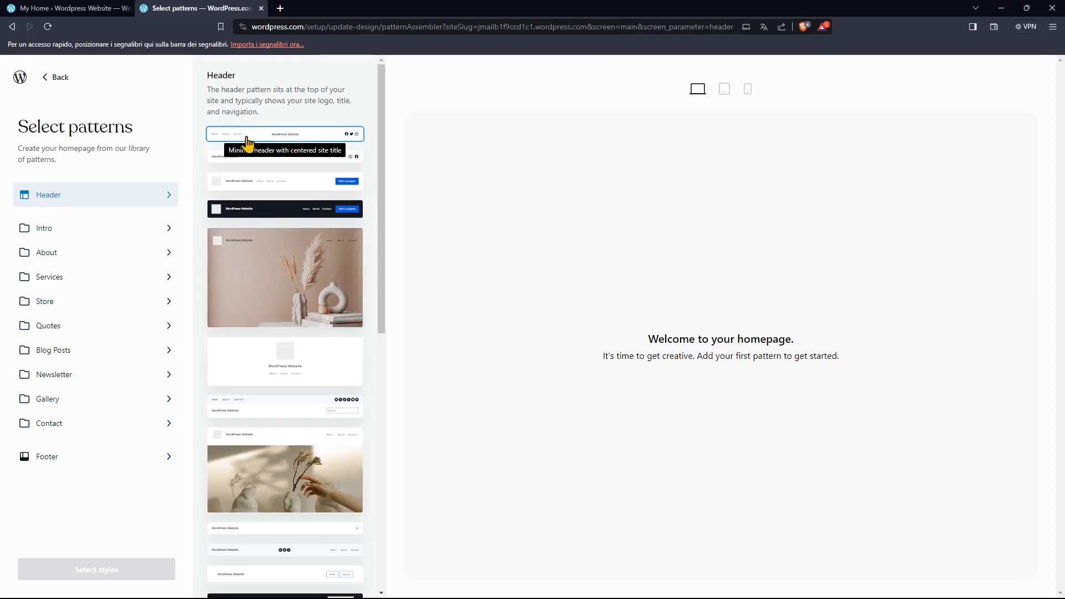
Step: Add the Minimal header with centered site title to the homepage and shuffle it to Simple Header with Dark Background
left_click(268, 137)
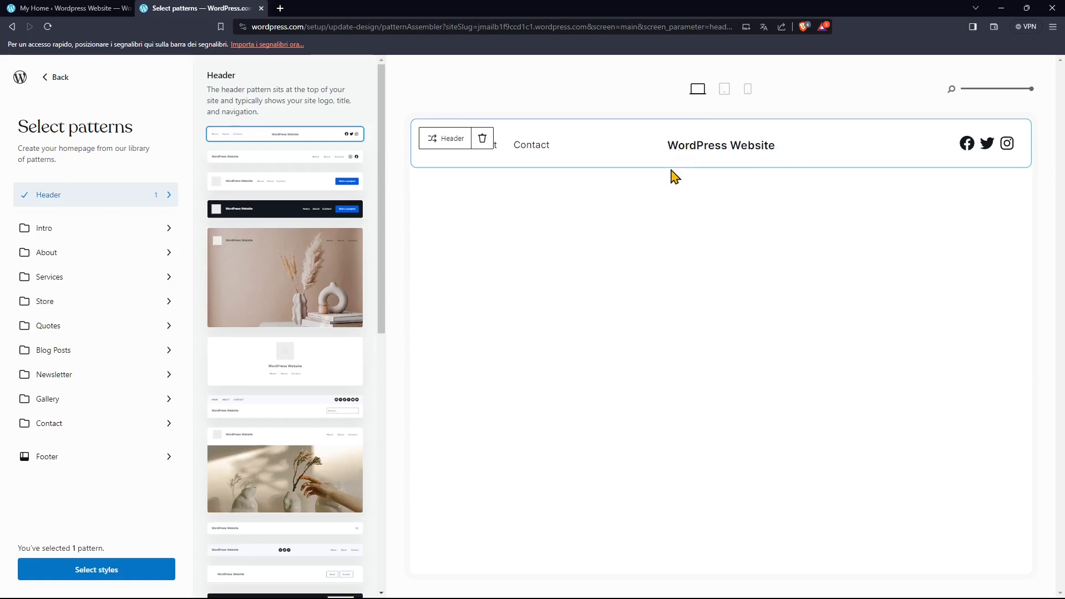
left_click(442, 143)
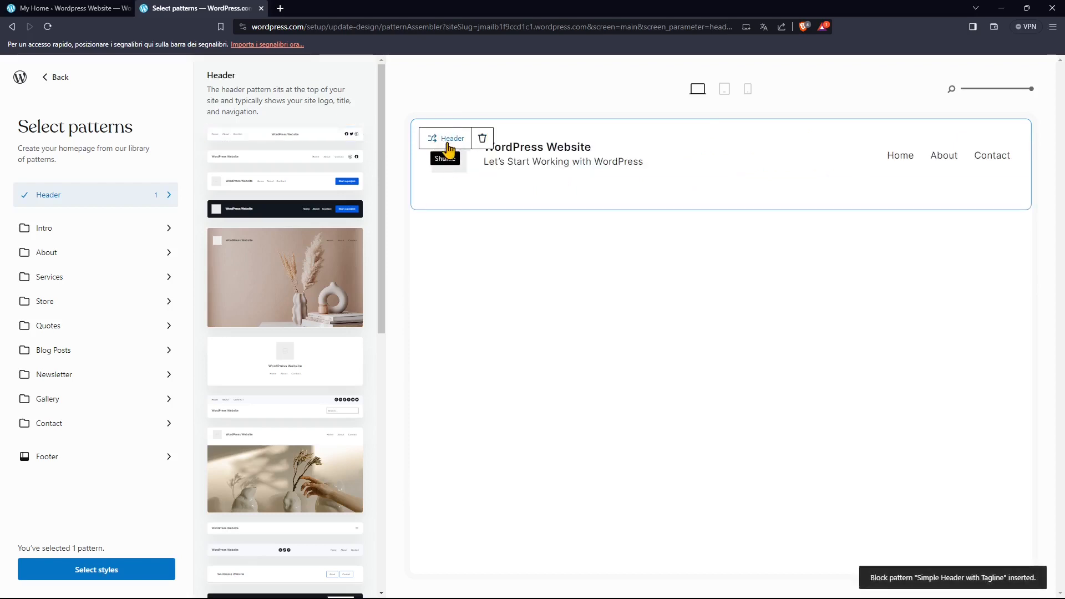
left_click(450, 142)
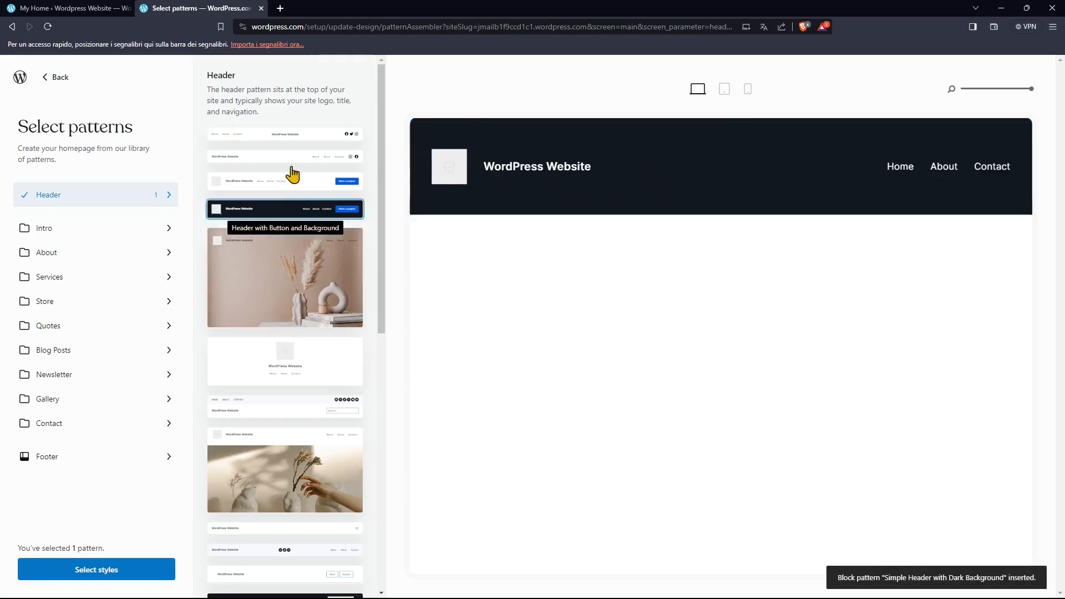
Step: Shuffle through header variants until reaching the one with logo, site title and navigation above a wide photo of vases and a hand
scroll(300, 335, "down", 6)
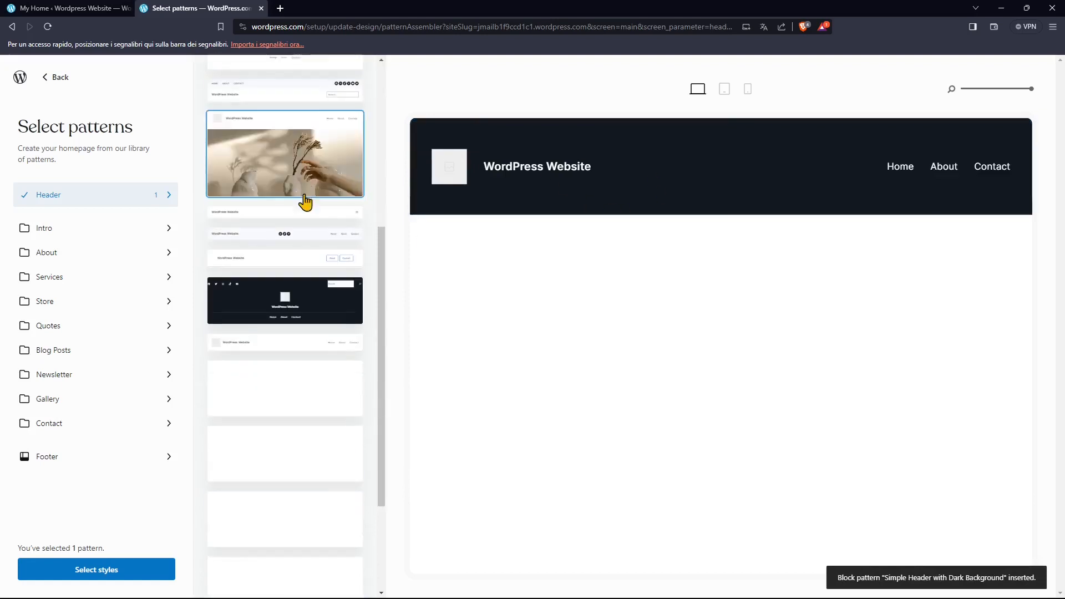
scroll(277, 383, "down", 3)
scroll(283, 412, "up", 8)
mouse_move(502, 184)
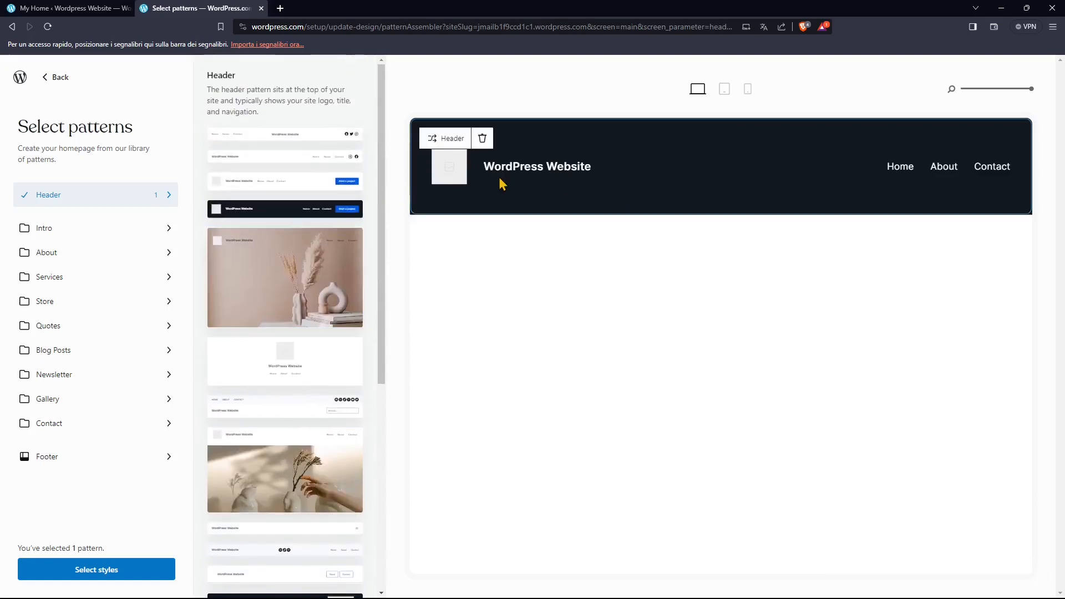
left_click(444, 138)
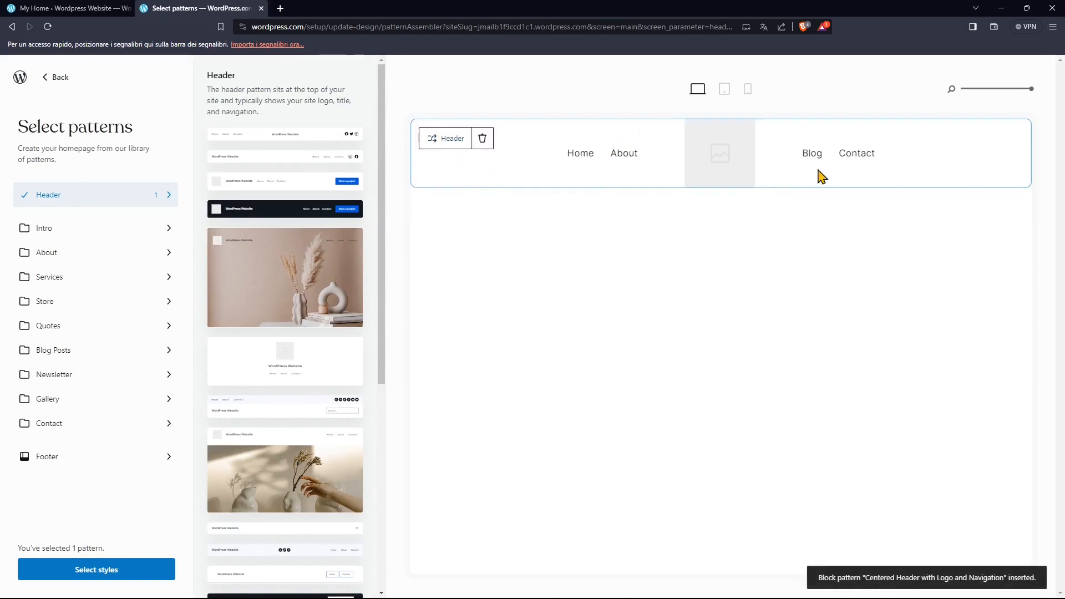
left_click(463, 146)
left_click(425, 140)
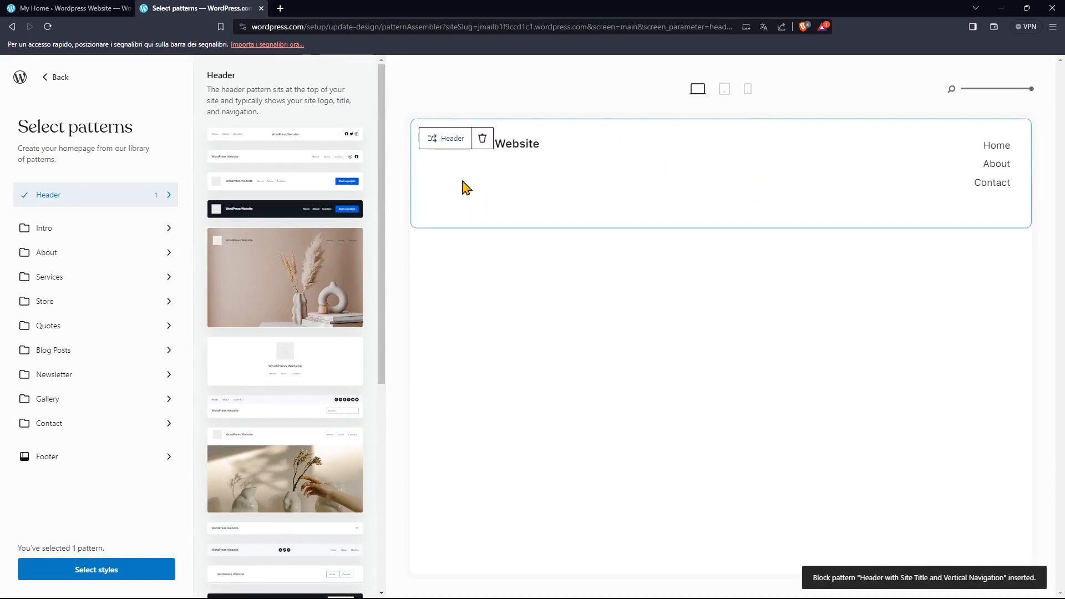
left_click(459, 143)
left_click(438, 143)
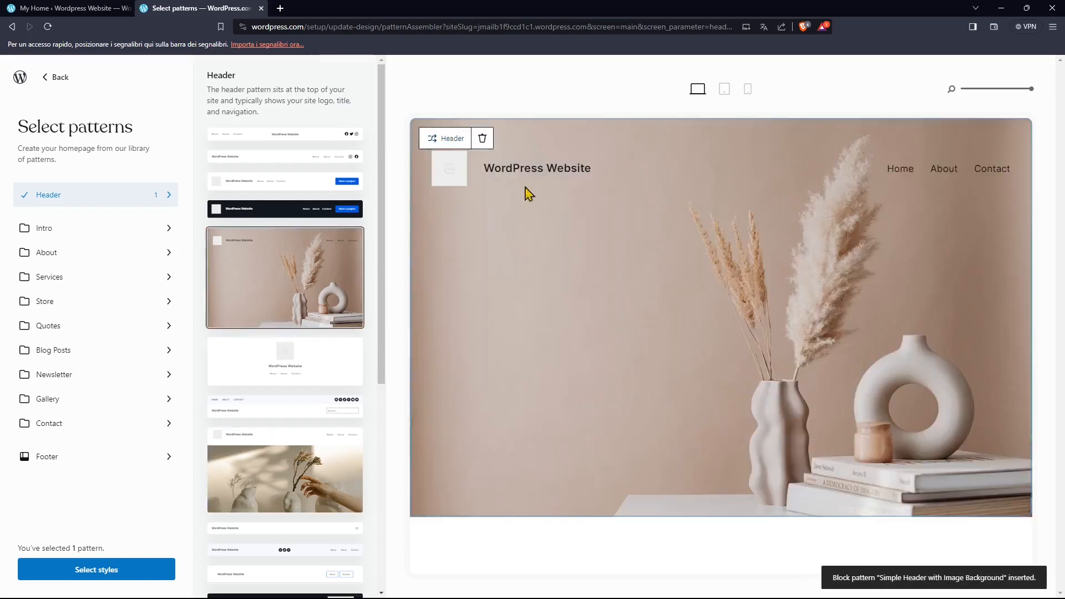
left_click(441, 144)
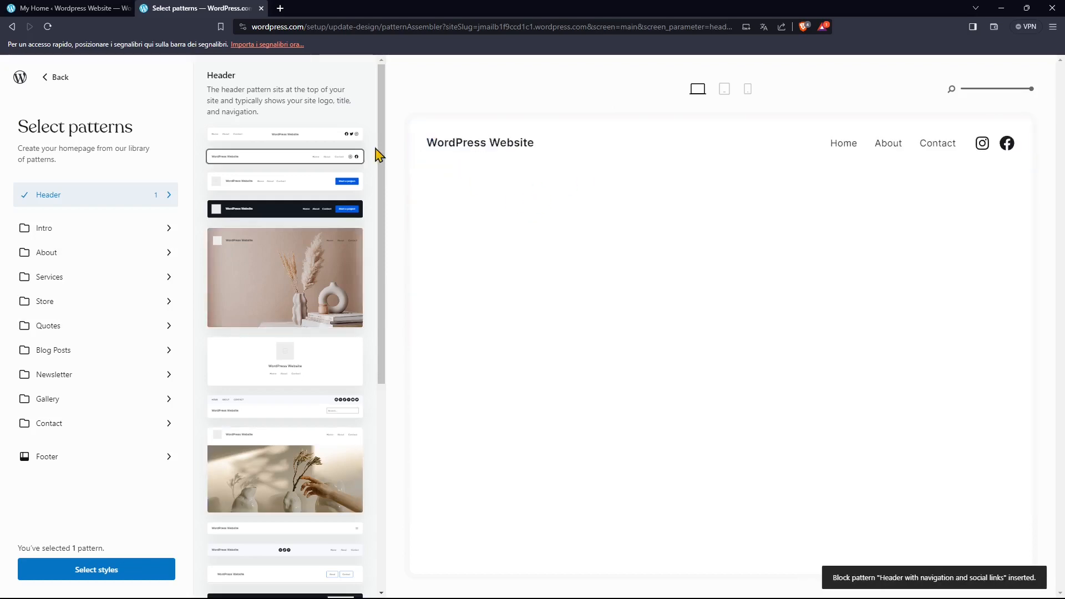
left_click(441, 140)
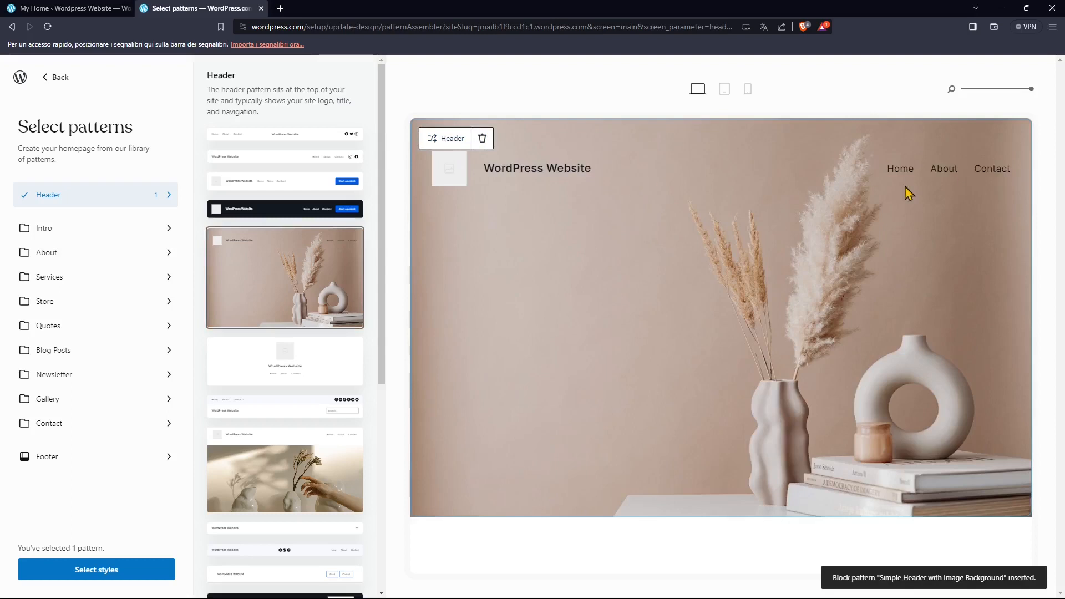
left_click(441, 139)
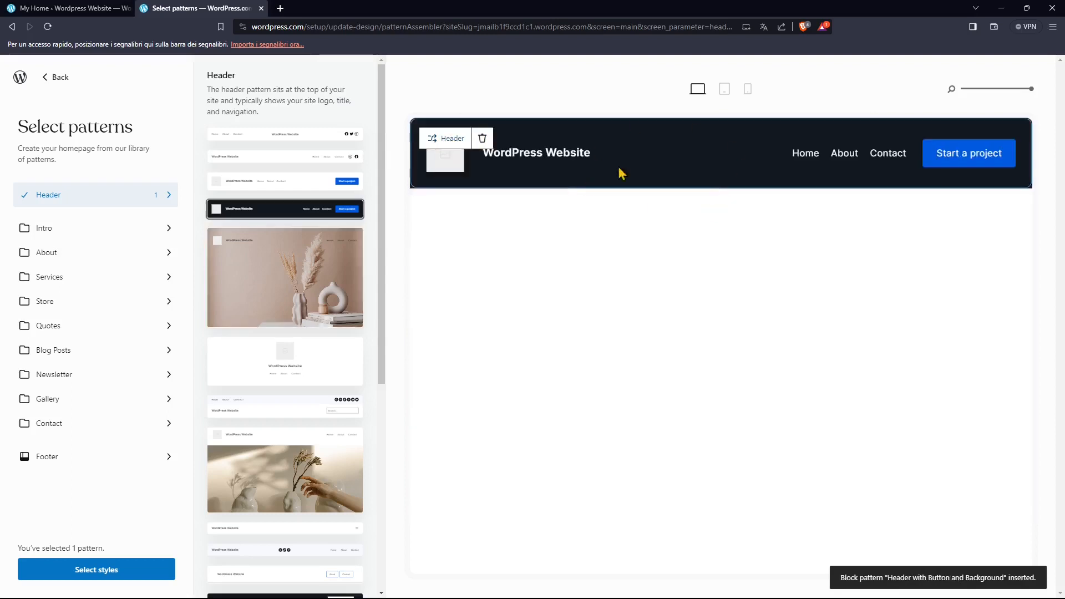
left_click(452, 143)
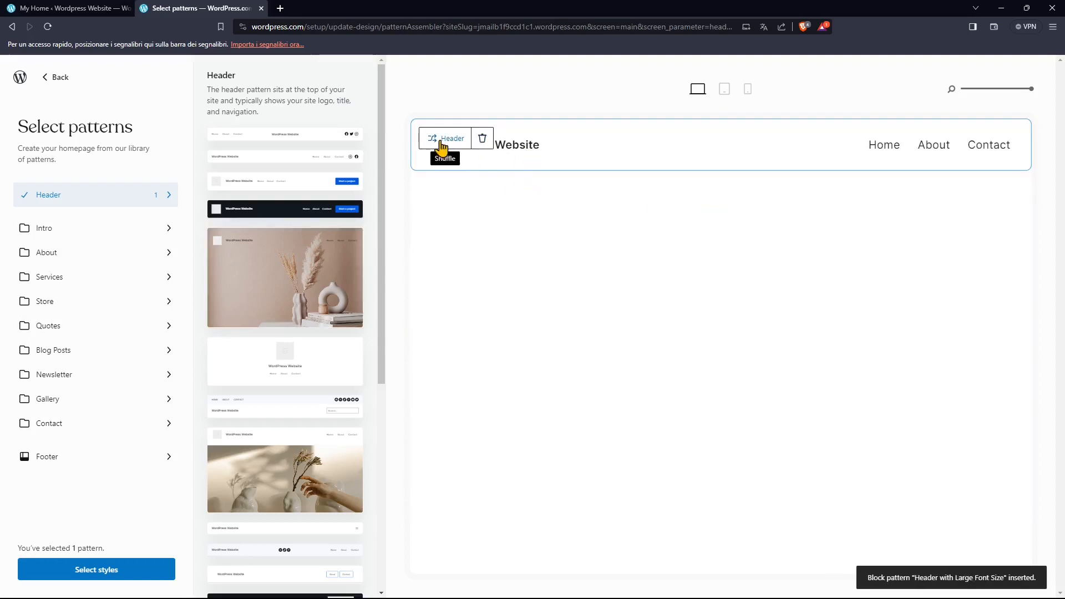
left_click(447, 140)
left_click(438, 140)
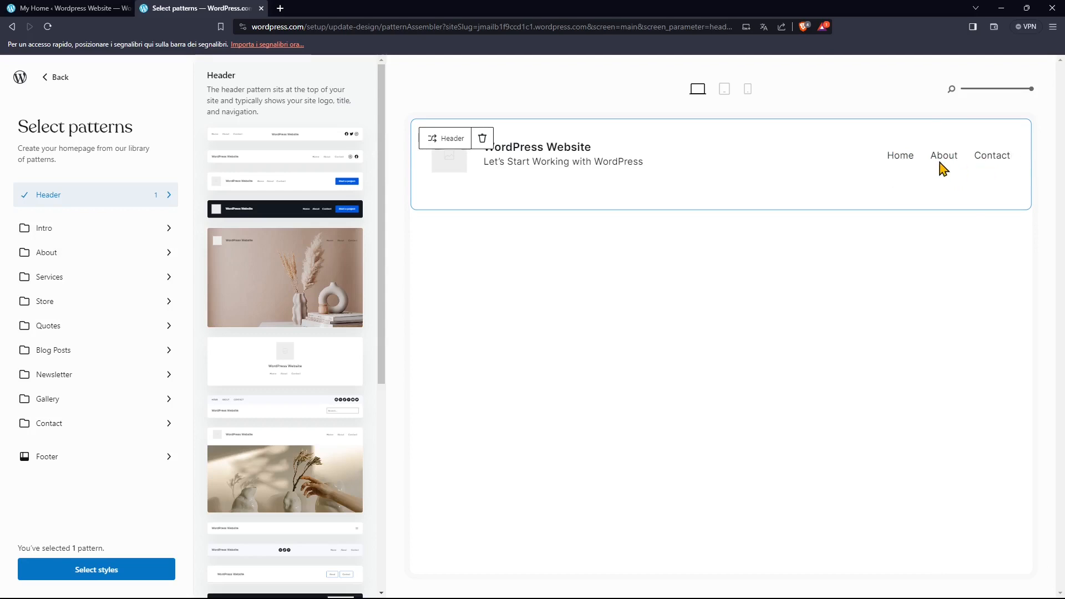
left_click(438, 140)
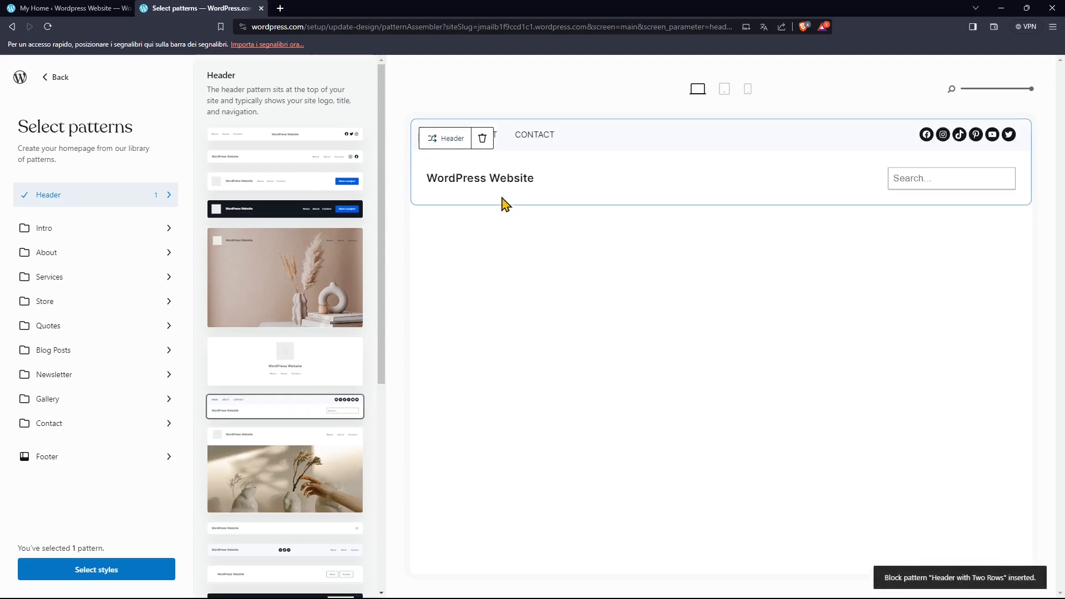
left_click(445, 142)
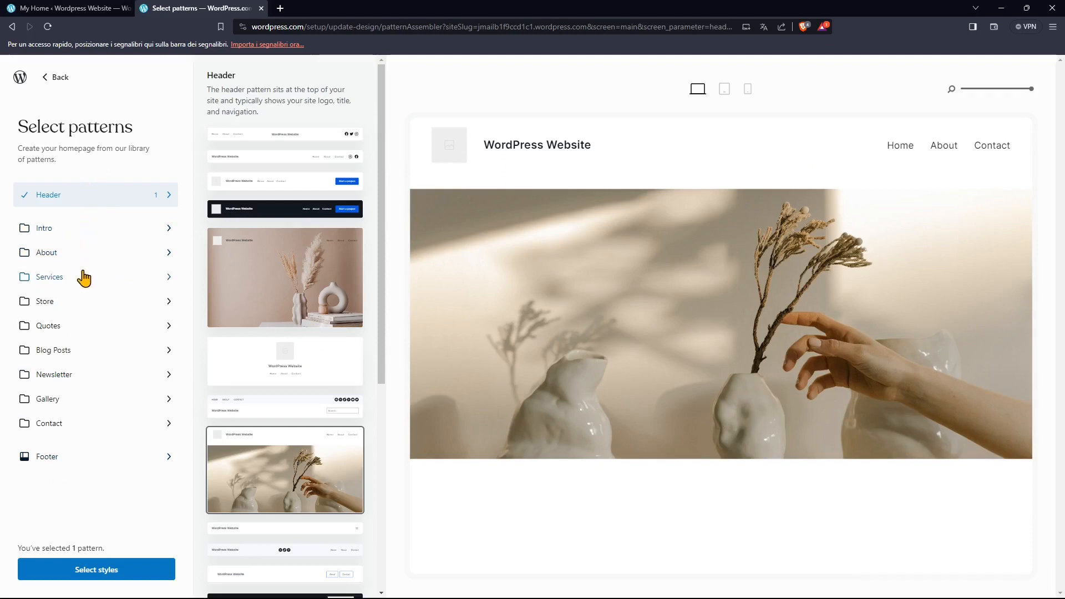
Step: Add the dark Footer with Paragraph and Links pattern to the homepage
left_click(55, 469)
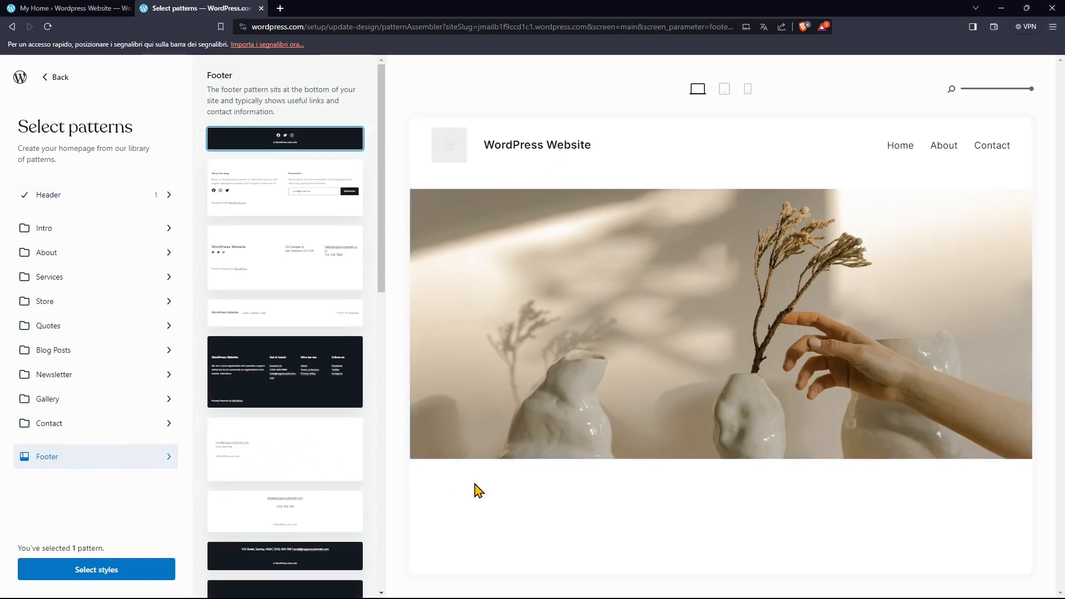
mouse_move(713, 273)
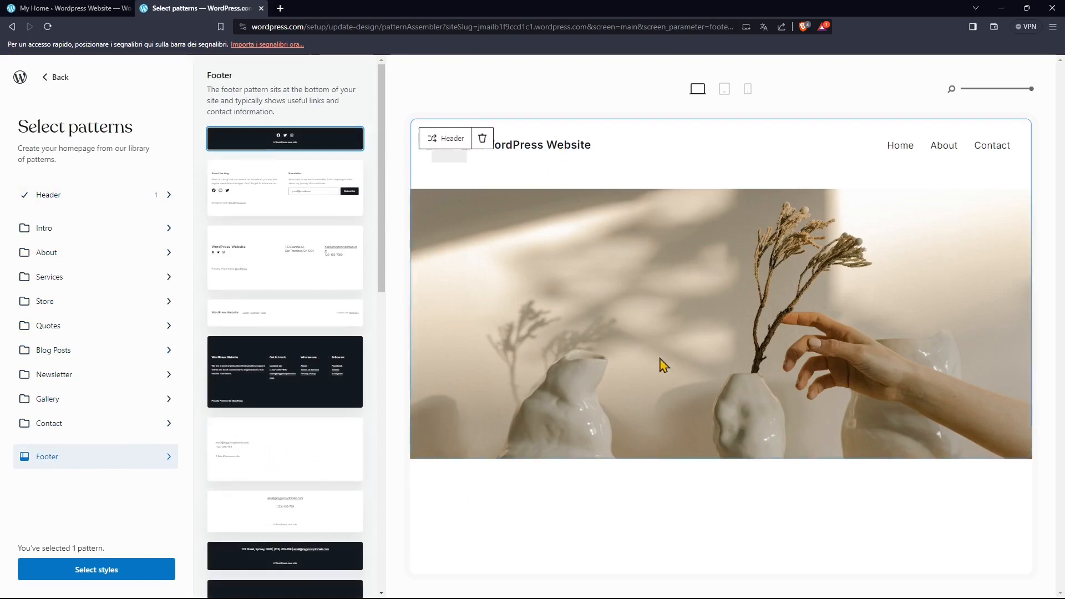
left_click(303, 392)
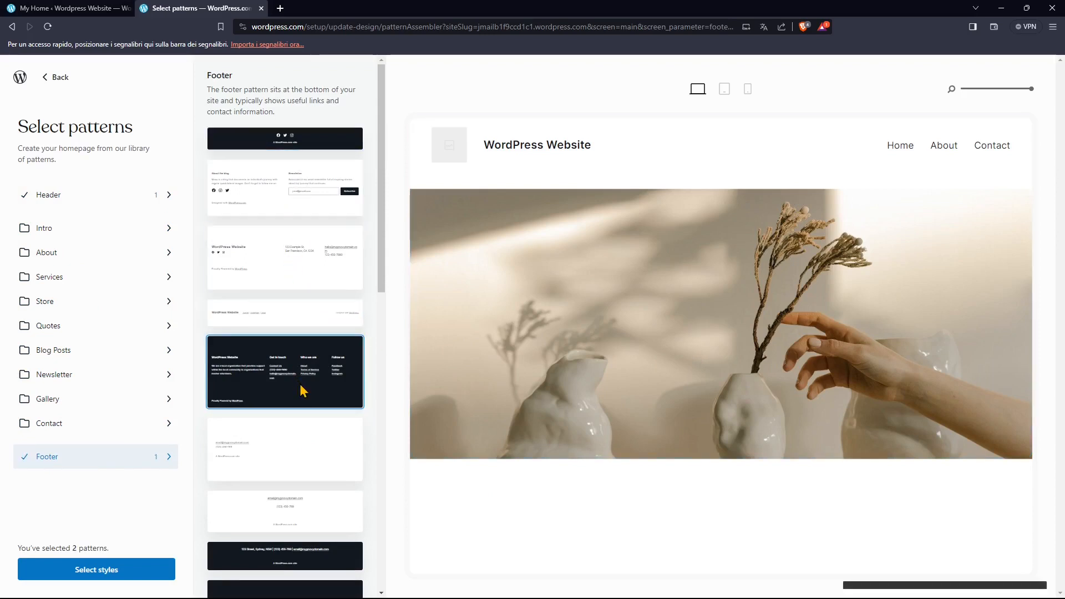
Step: Shuffle the footer until reaching the dark variant with site title, Social Media and Where We Are columns
mouse_move(448, 141)
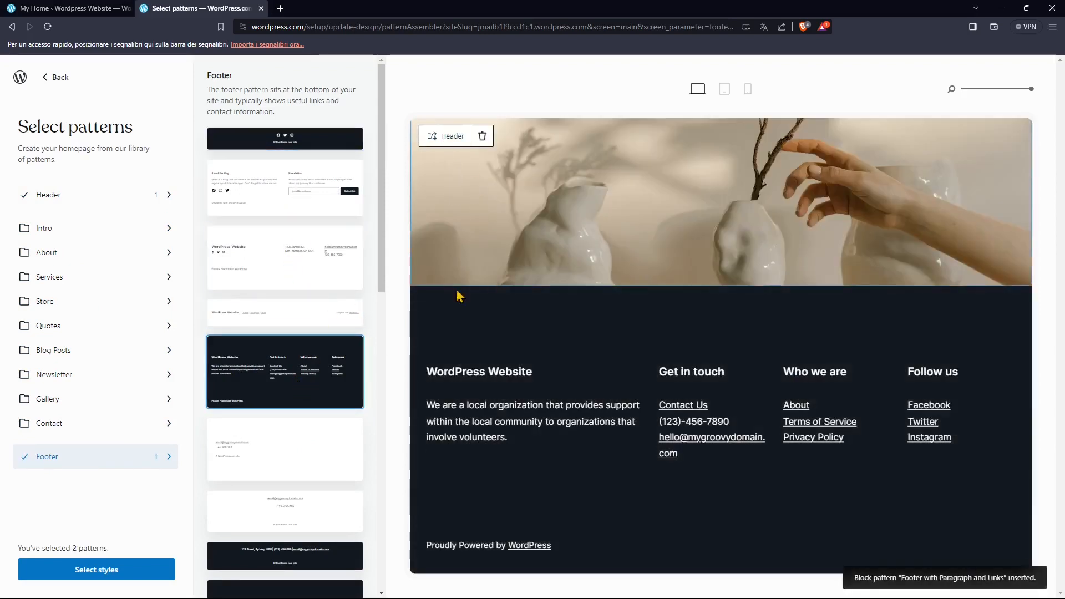
mouse_move(463, 333)
left_click(452, 308)
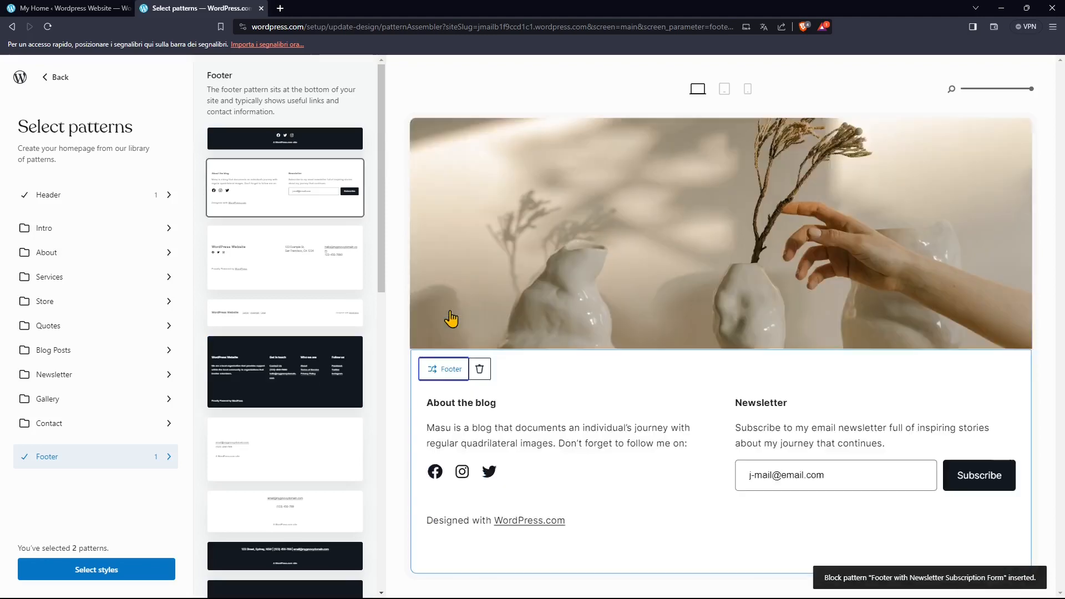
left_click(451, 371)
left_click(442, 379)
left_click(449, 378)
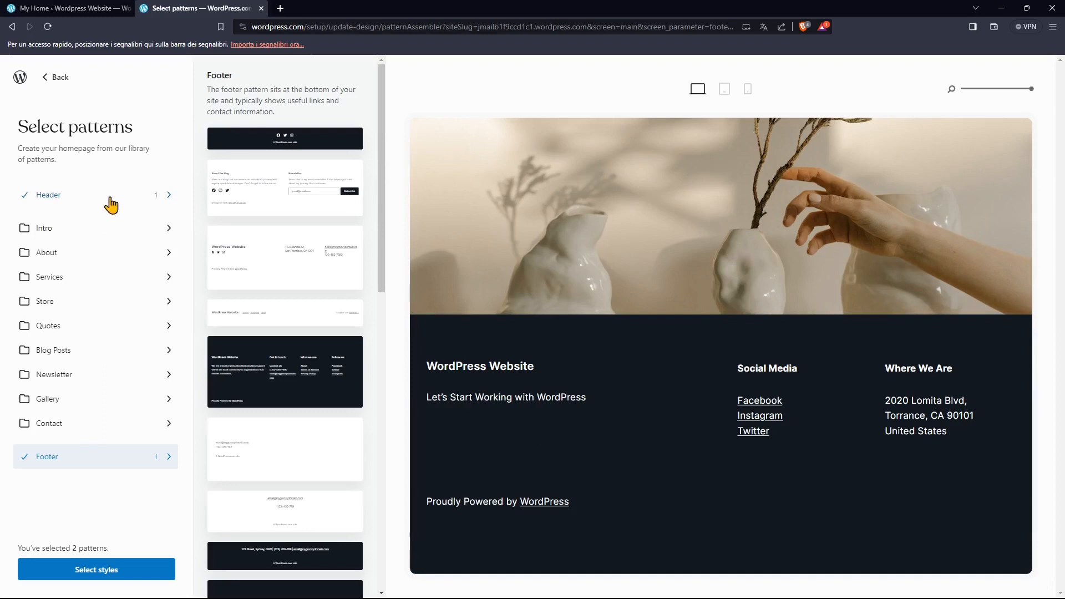
Step: Look through the Intro patterns from the first to the last and open the About patterns
left_click(62, 236)
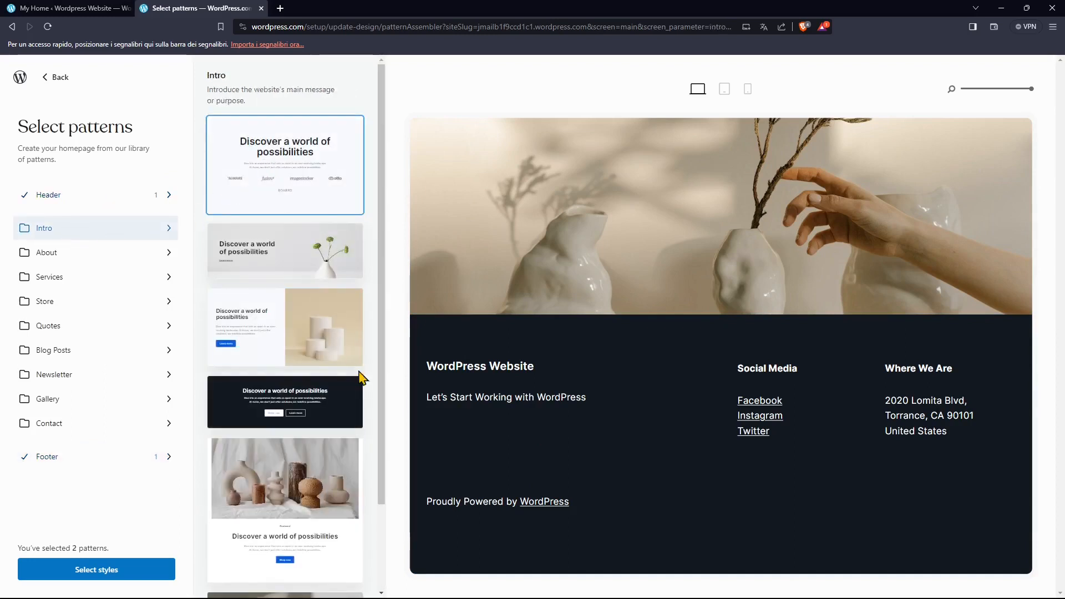
scroll(332, 432, "down", 2)
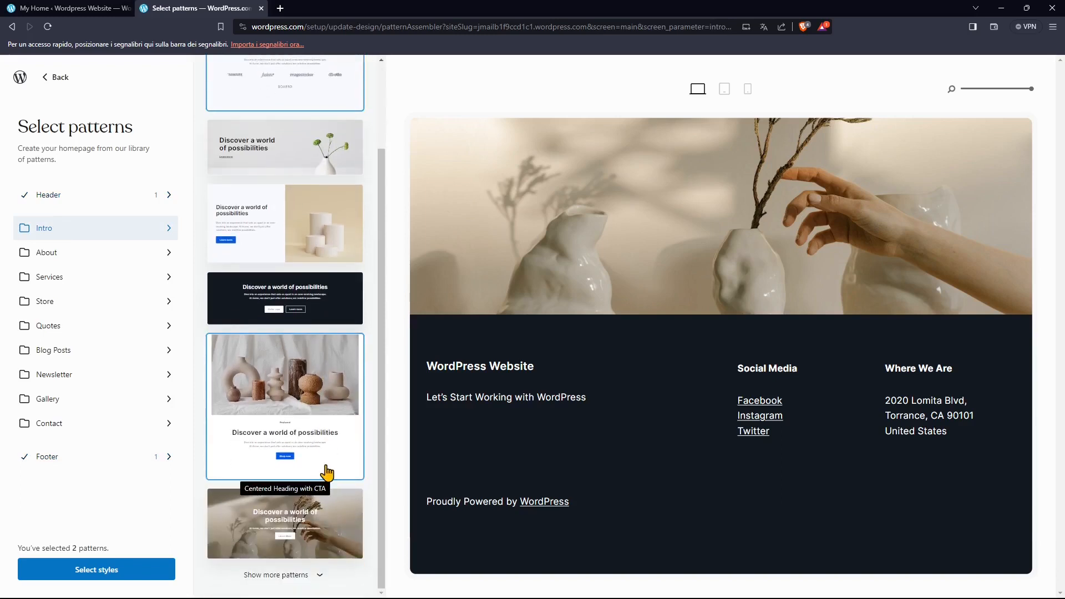
scroll(278, 442, "up", 2)
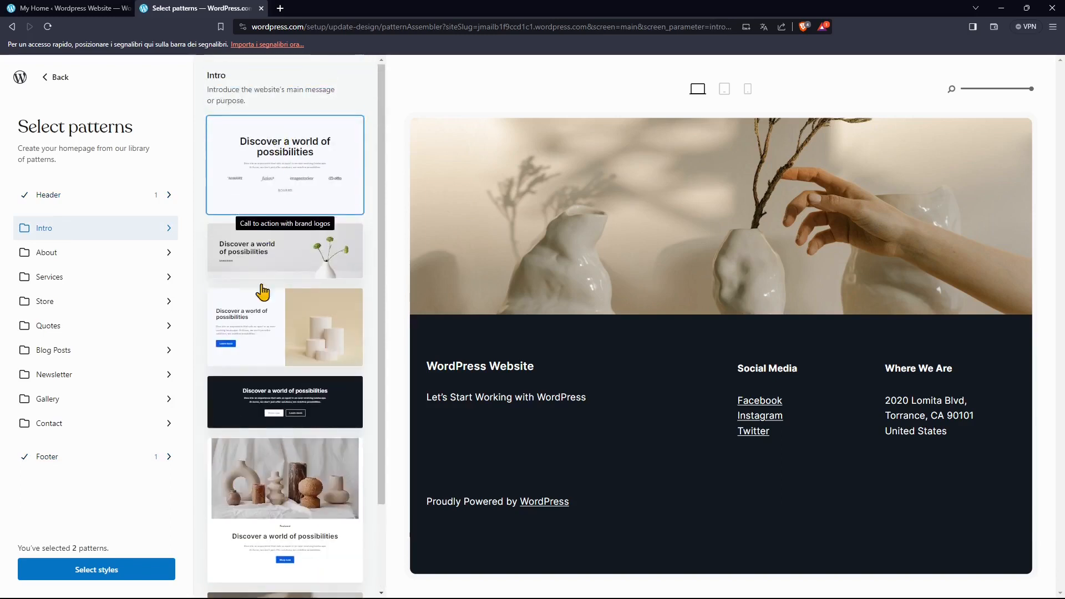
left_click(55, 254)
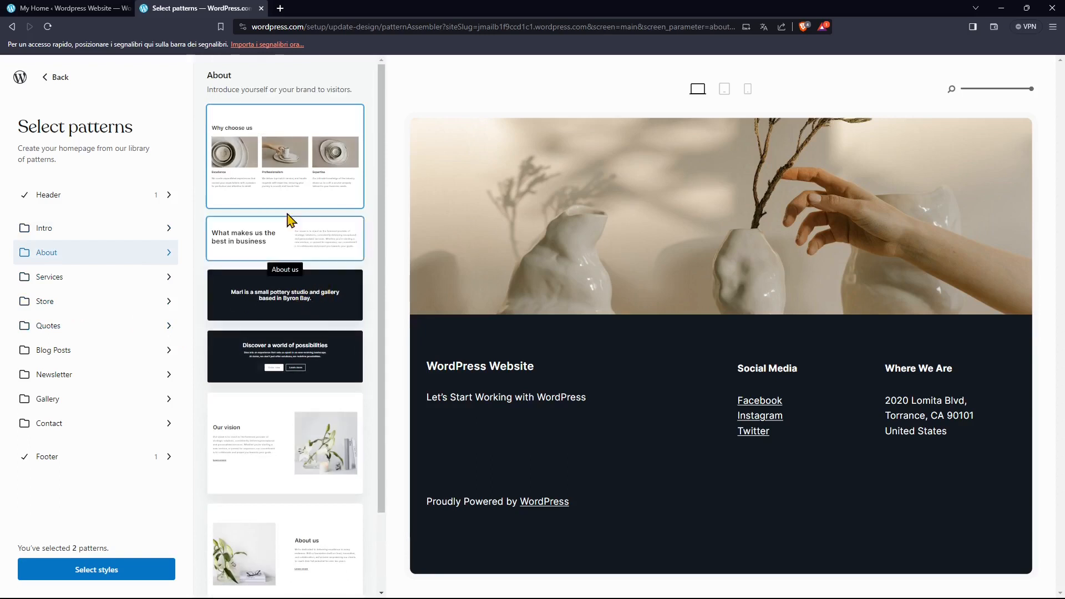
Step: Add the Simple Two Column Layout pattern from the Services category to the homepage and check it in the preview
scroll(304, 442, "down", 2)
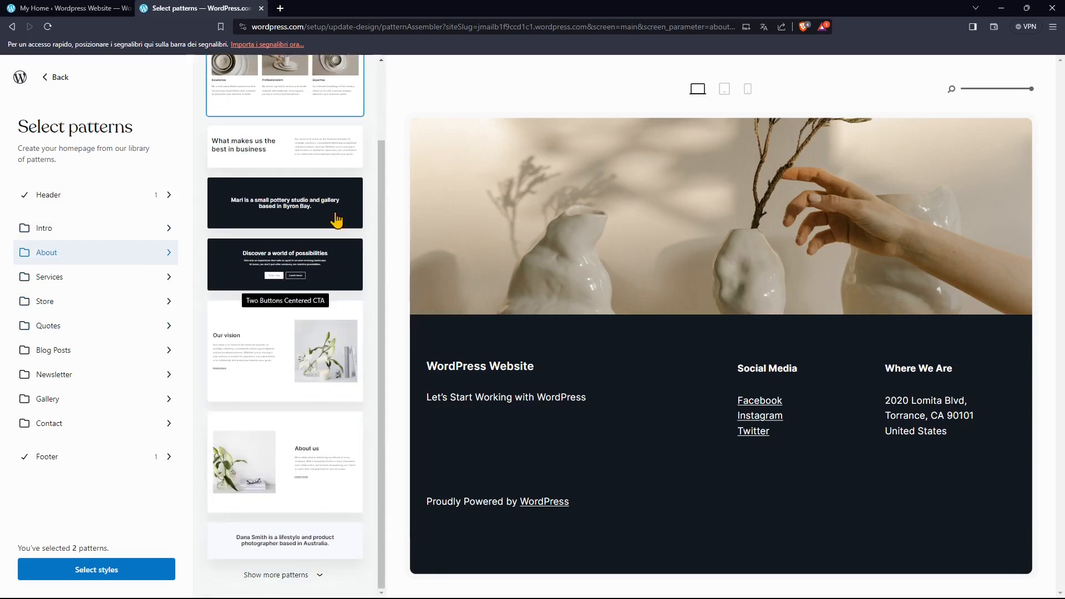
left_click(55, 283)
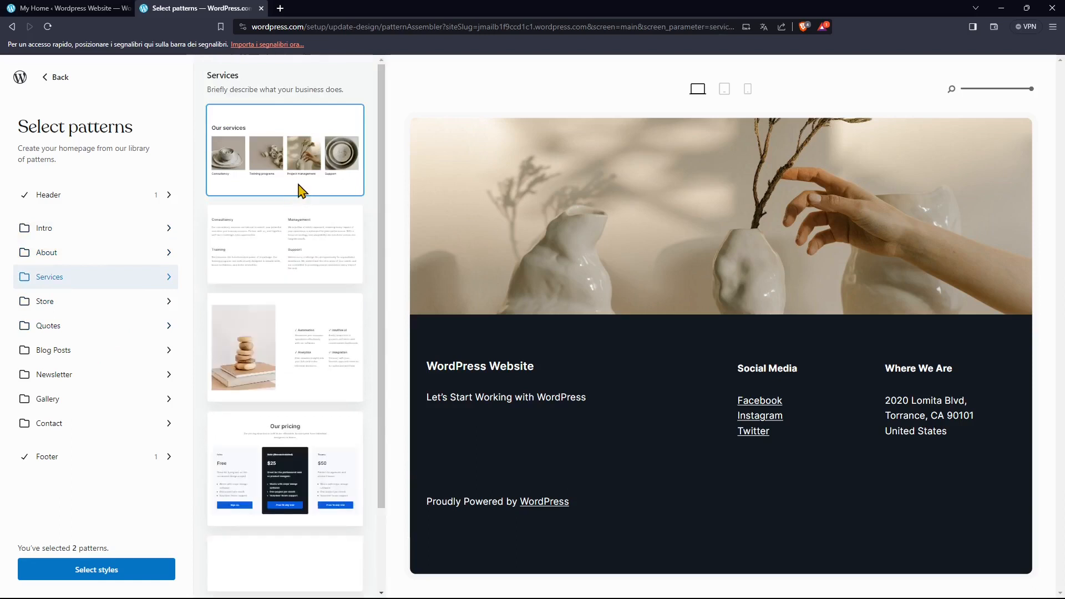
scroll(303, 419, "down", 4)
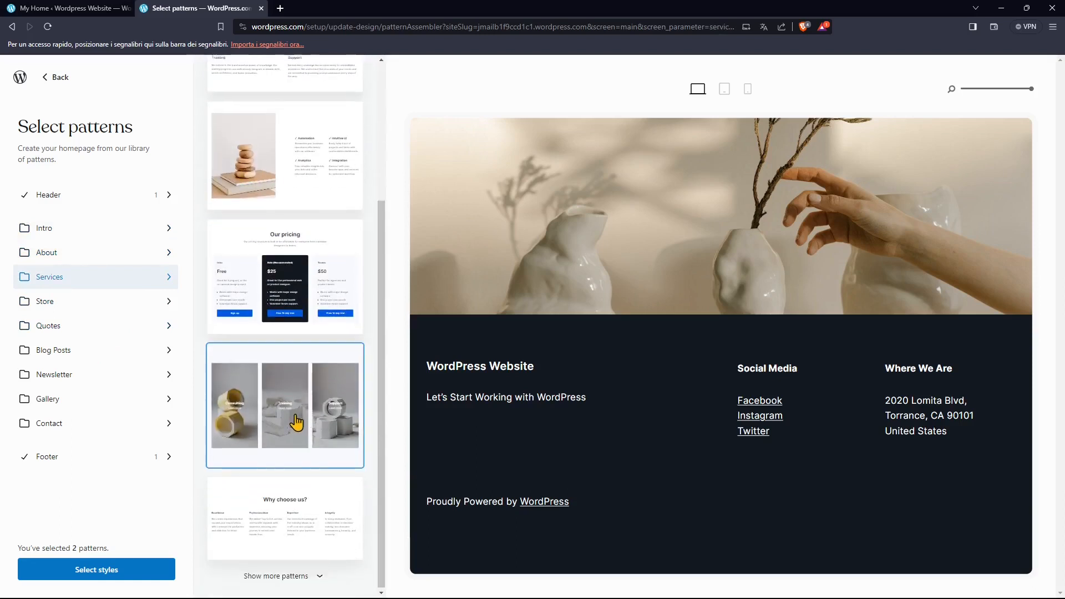
scroll(303, 423, "up", 4)
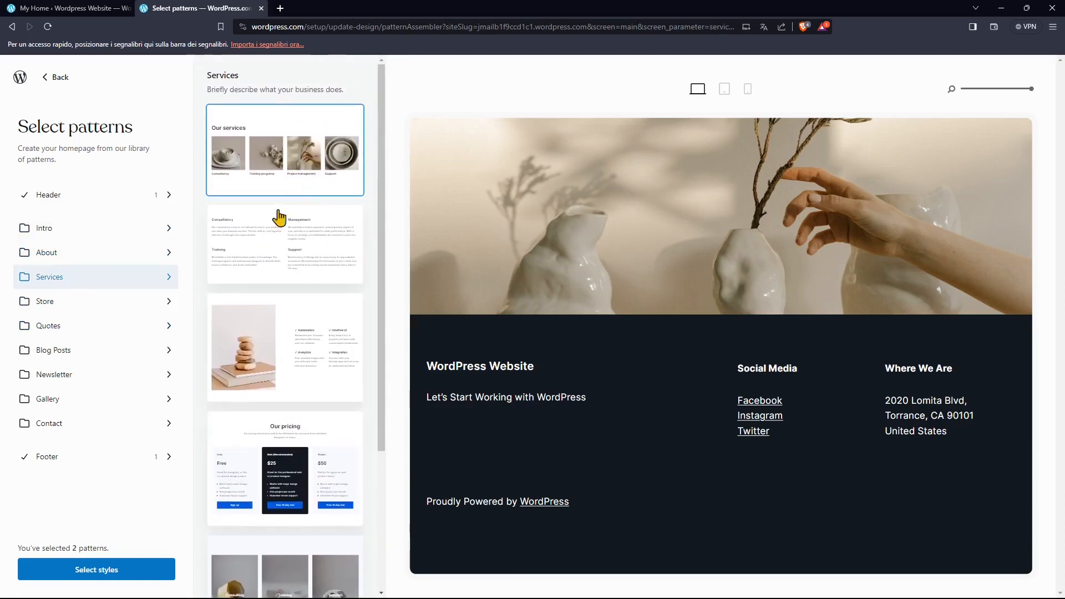
mouse_move(748, 186)
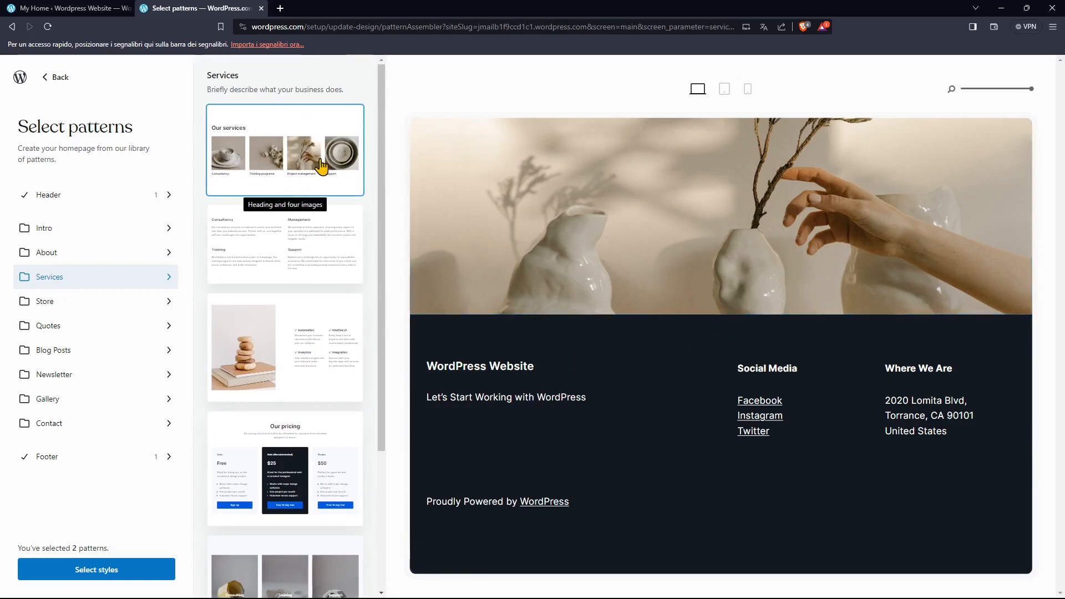
mouse_move(695, 257)
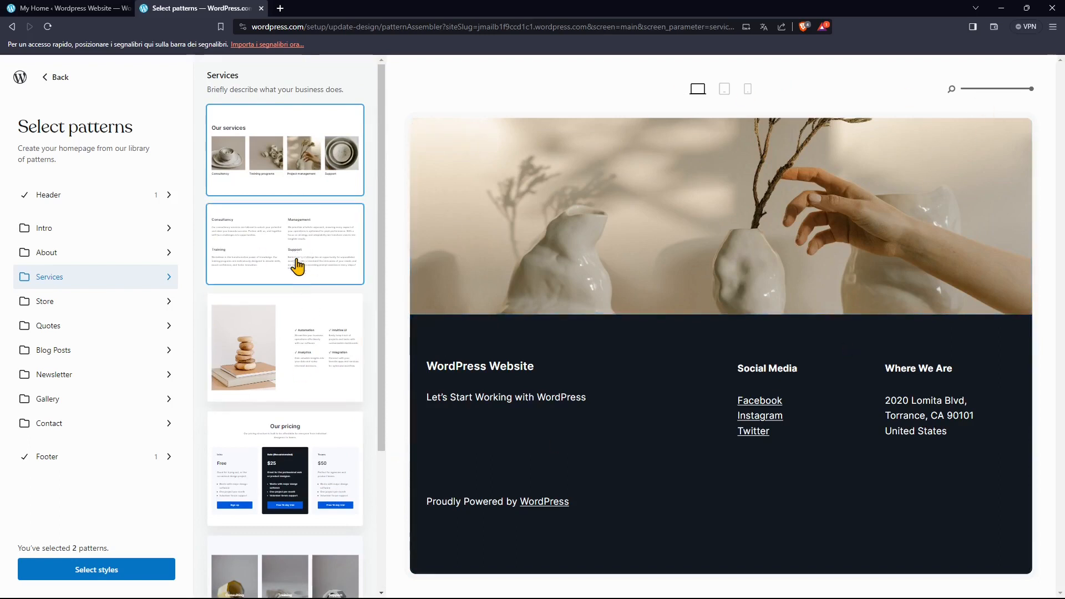
mouse_move(762, 340)
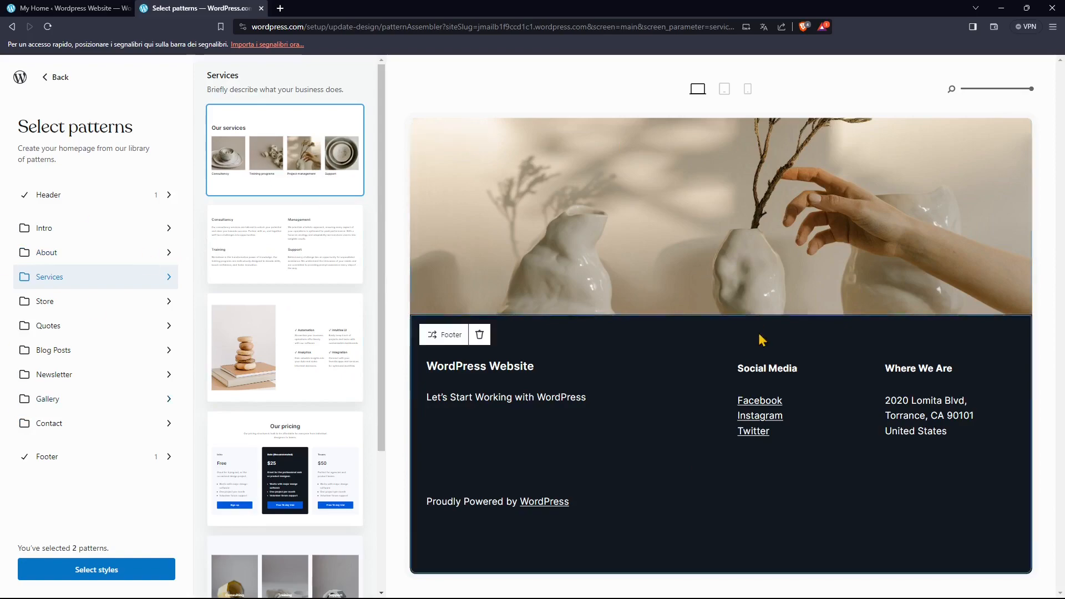
left_click(302, 263)
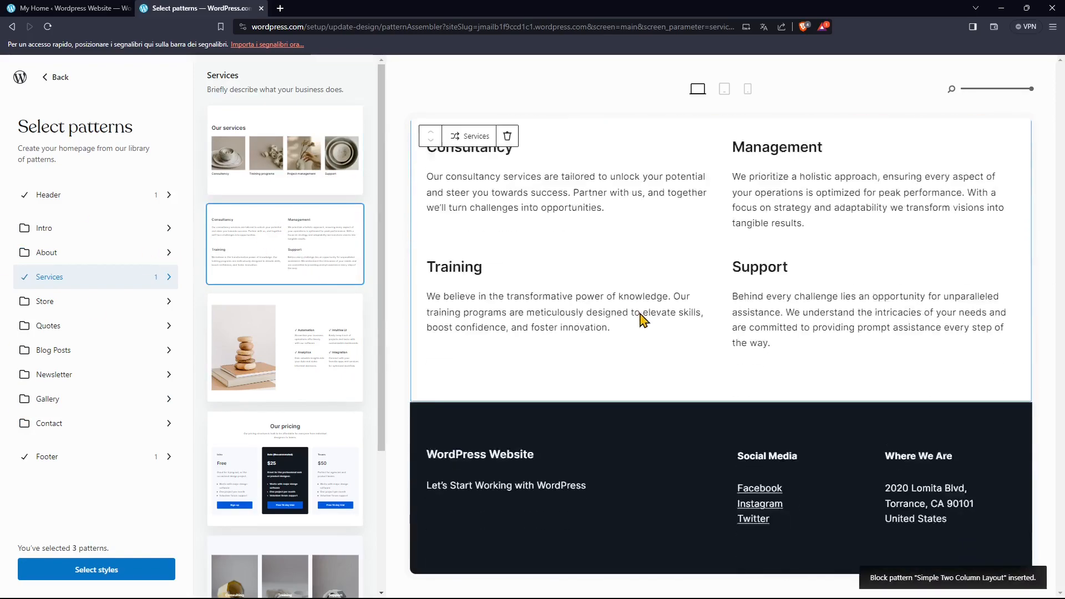
scroll(641, 320, "down", 2)
scroll(576, 397, "up", 8)
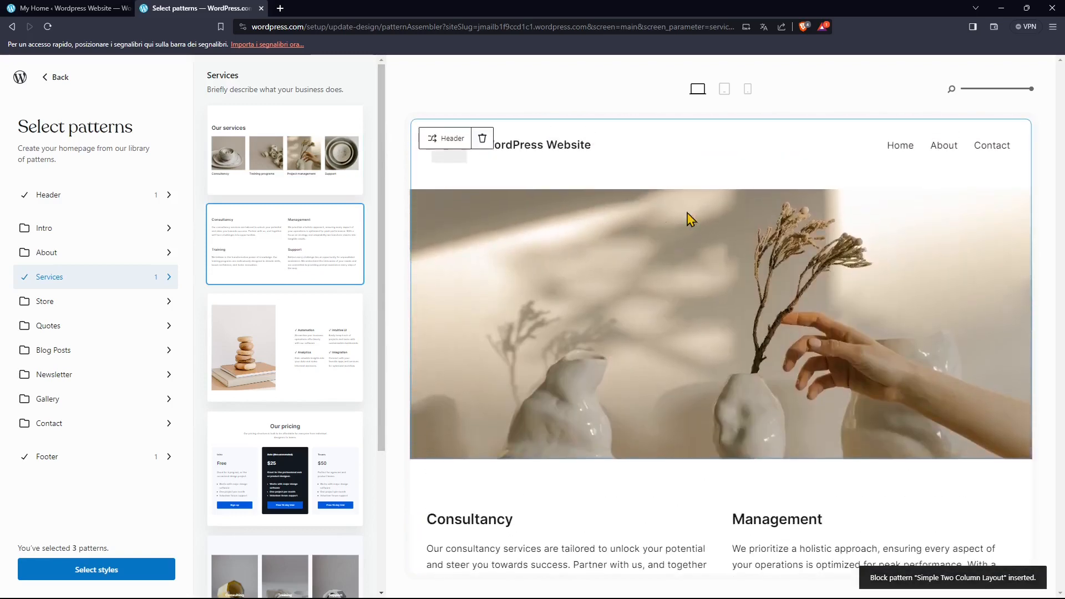
scroll(710, 269, "down", 5)
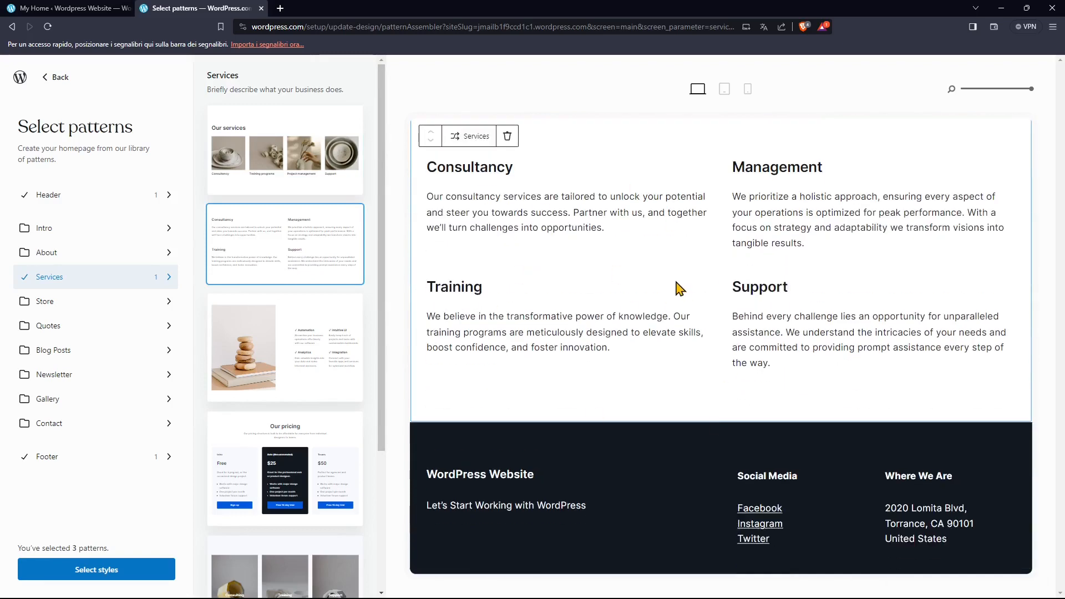
scroll(623, 431, "down", 2)
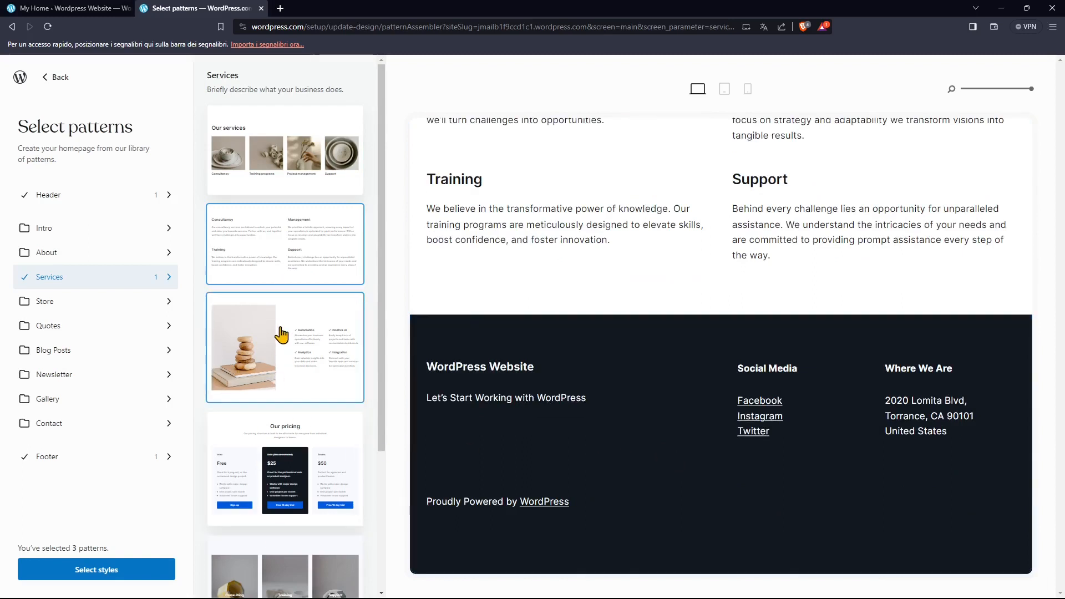
Step: Look through the Store, Quotes, Blog Posts, Newsletter and Gallery patterns for further homepage sections
scroll(281, 332, "down", 3)
left_click(48, 310)
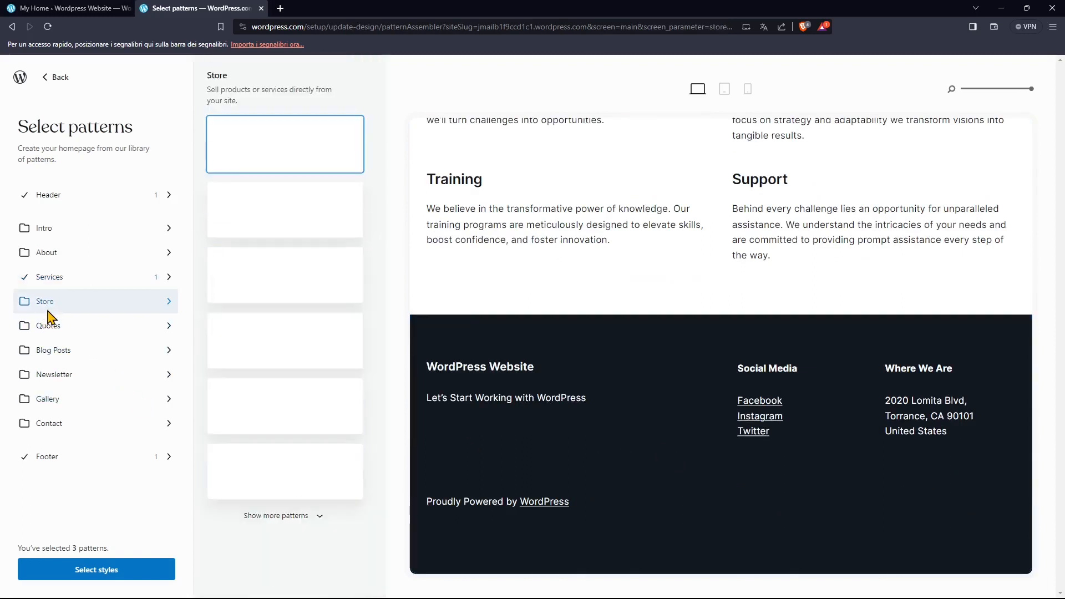
scroll(312, 474, "down", 4)
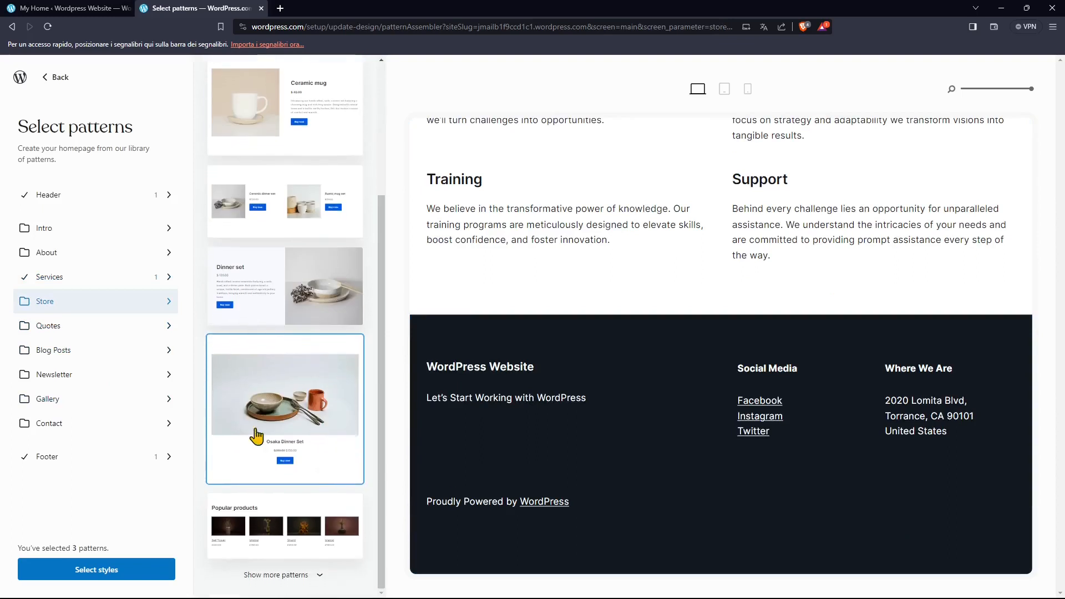
left_click(45, 328)
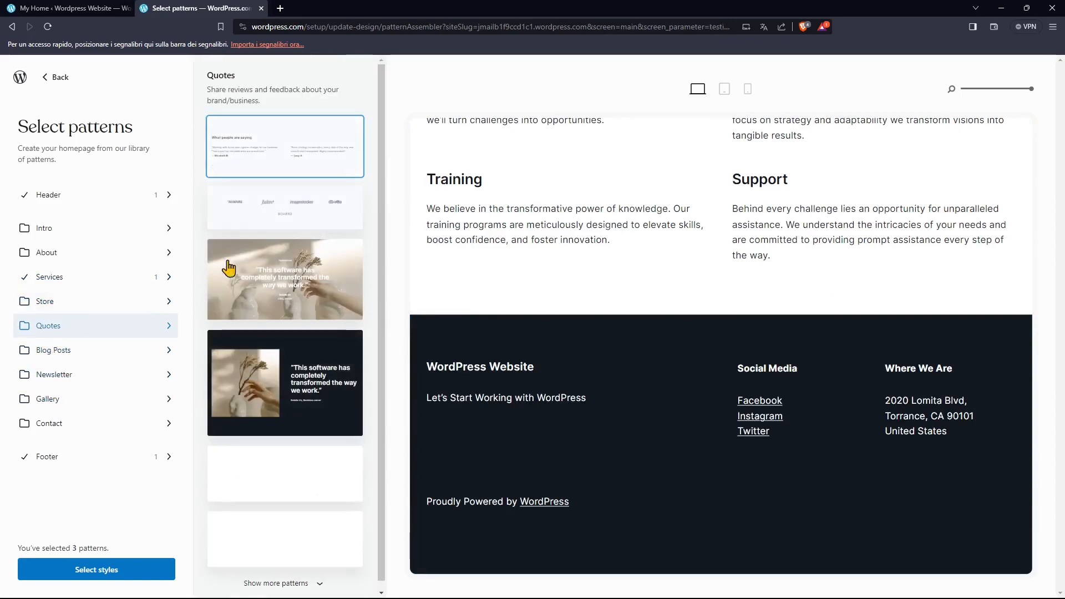
scroll(278, 344, "down", 1)
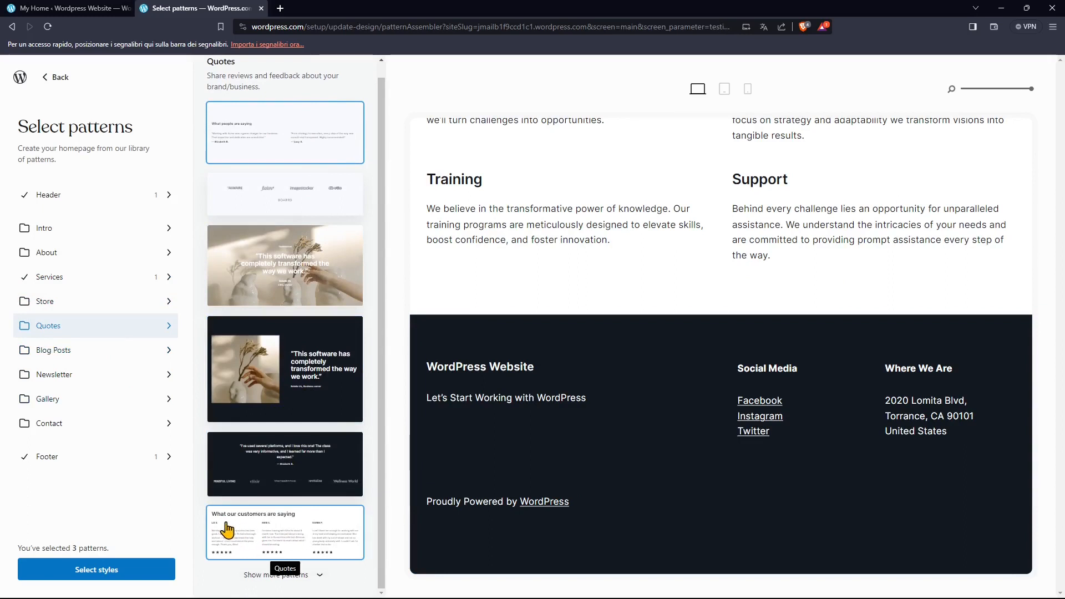
left_click(55, 351)
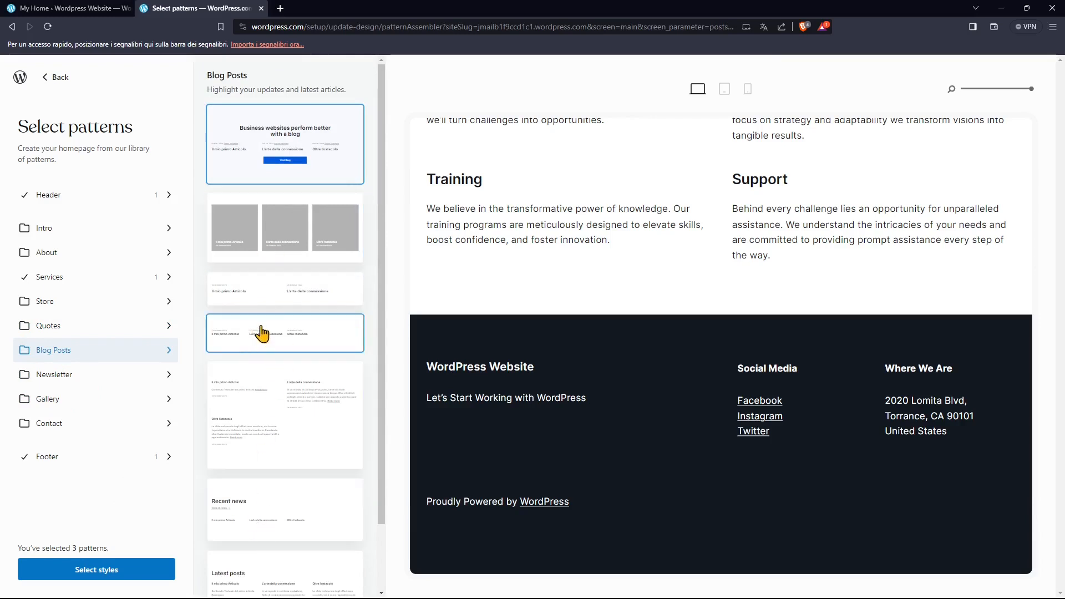
left_click(54, 376)
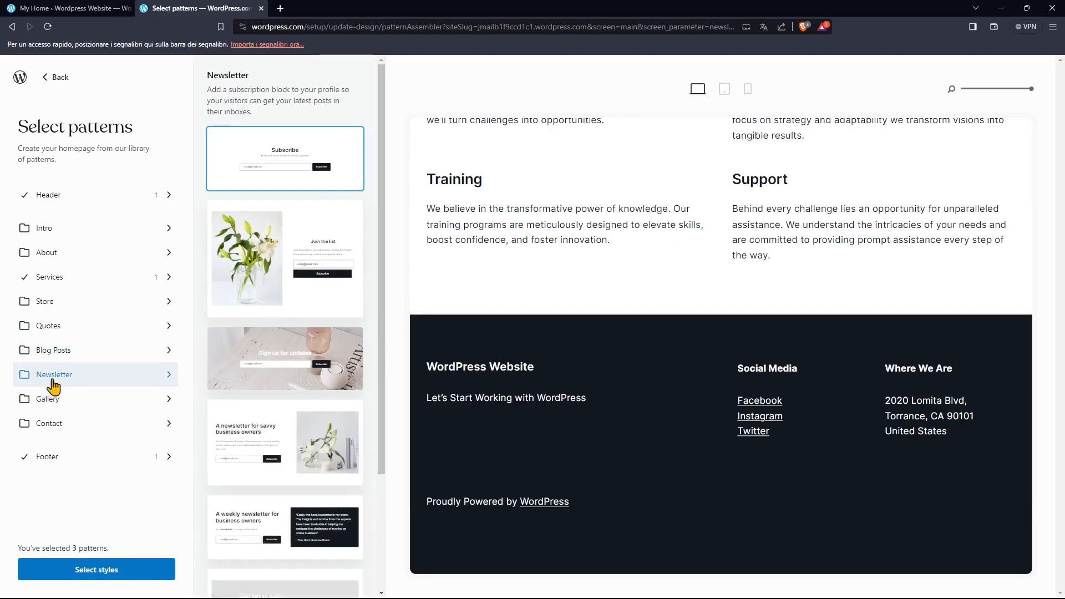
left_click(62, 408)
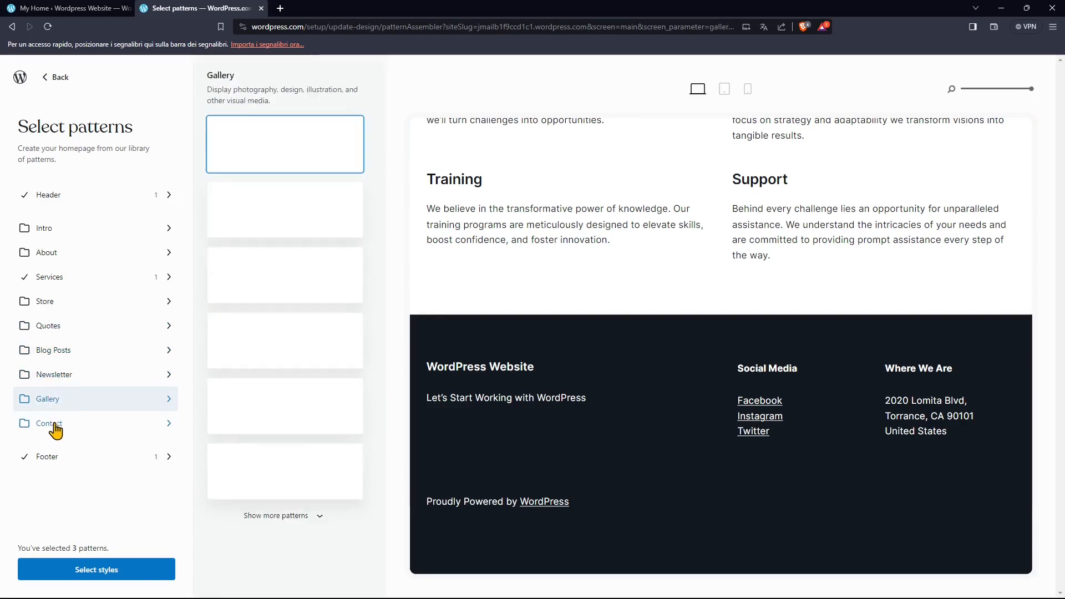
scroll(298, 451, "down", 5)
Step: Add the Contact Info with Map pattern from the Contact category, trying it above the Services section before placing it back below
left_click(51, 425)
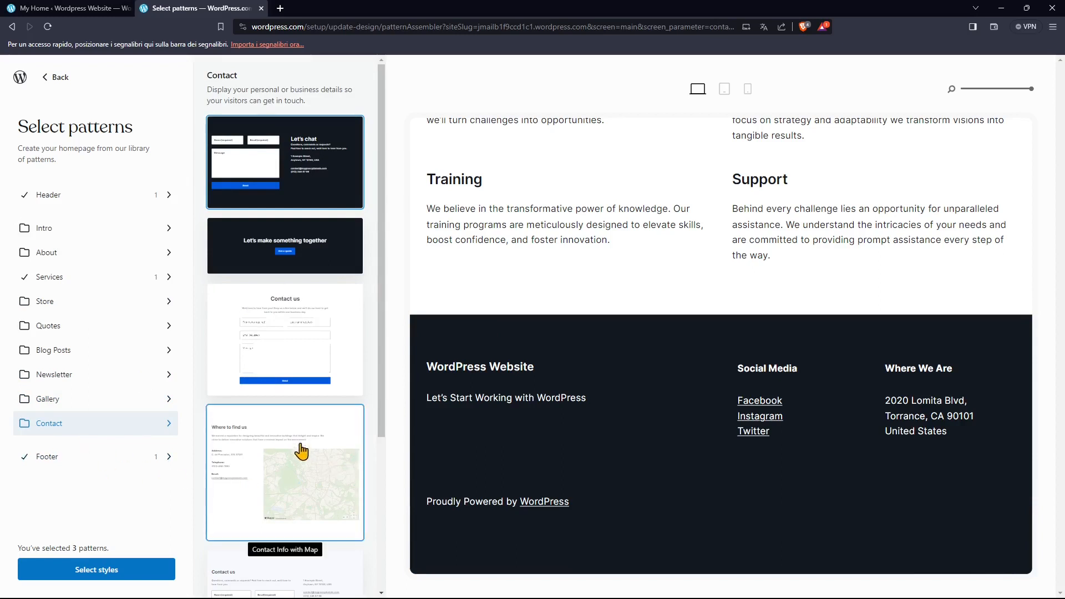
left_click(339, 469)
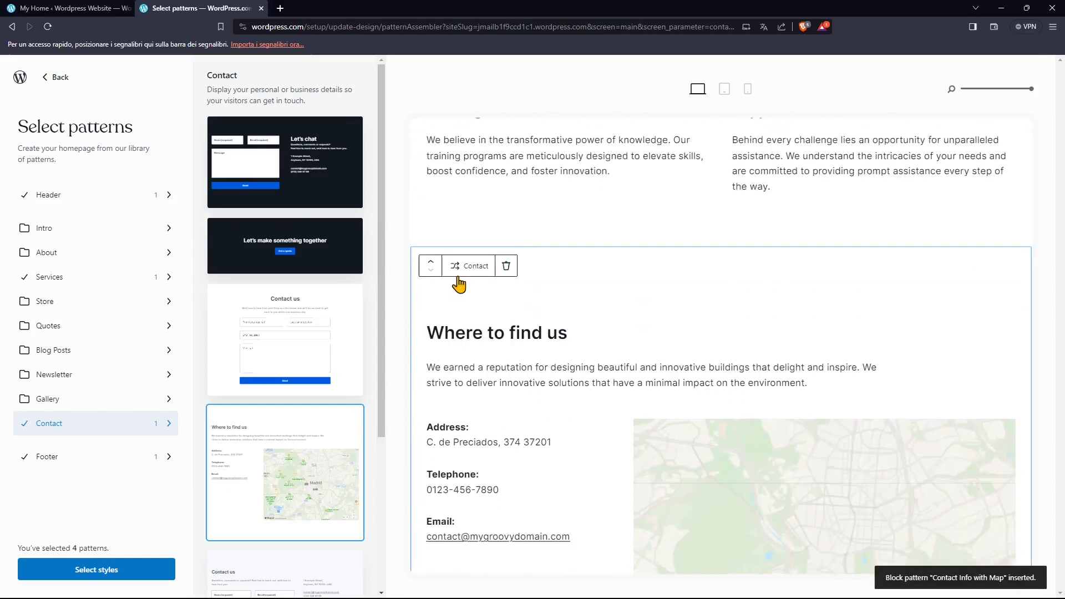
left_click(432, 264)
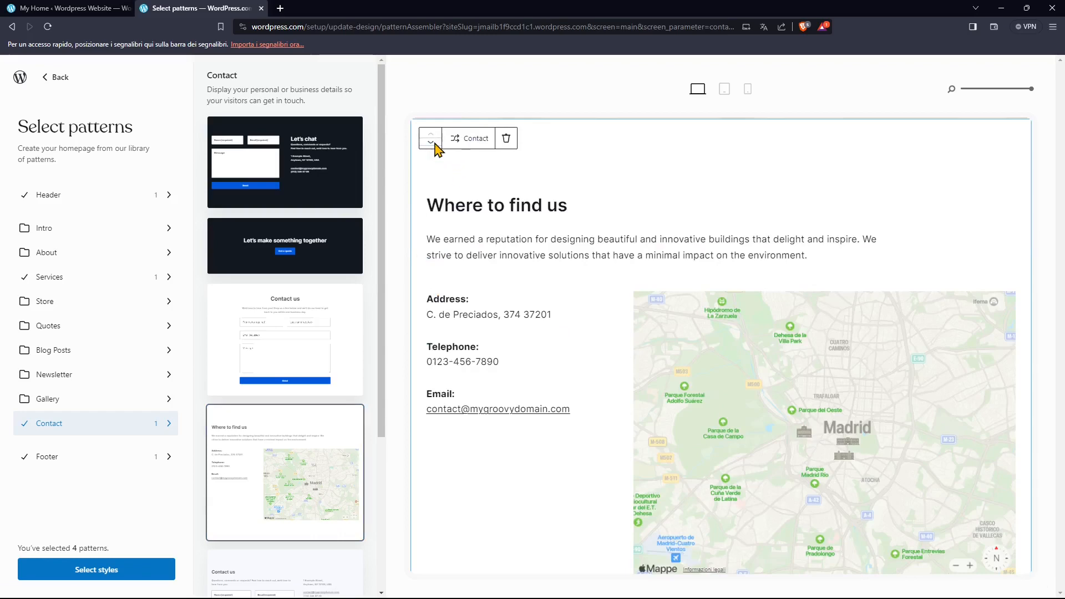
left_click(430, 143)
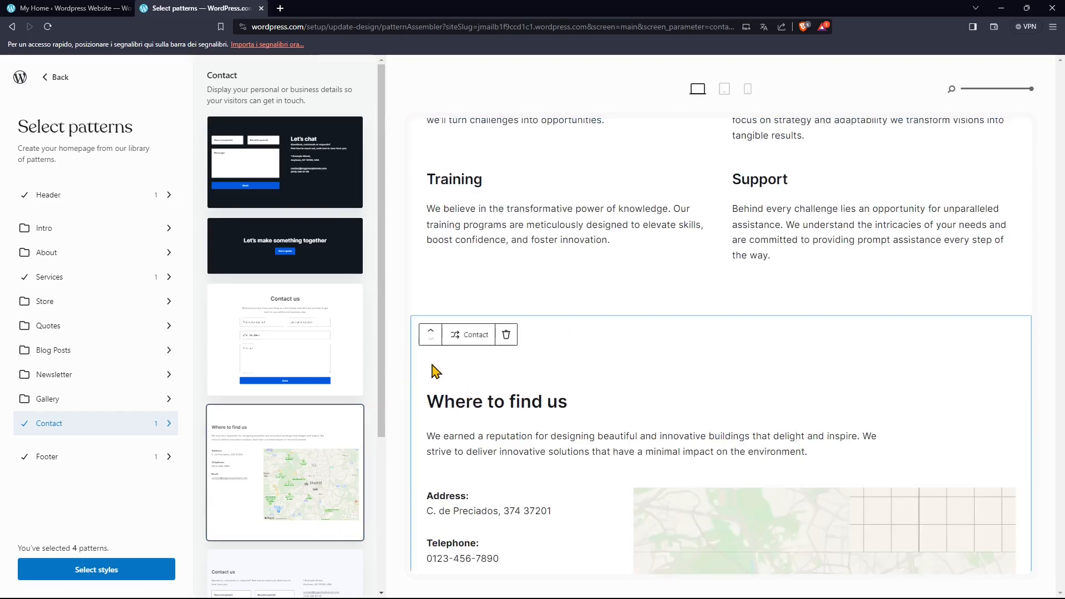
Step: Zoom out the homepage preview and examine the whole layout from header to footer
mouse_move(720, 176)
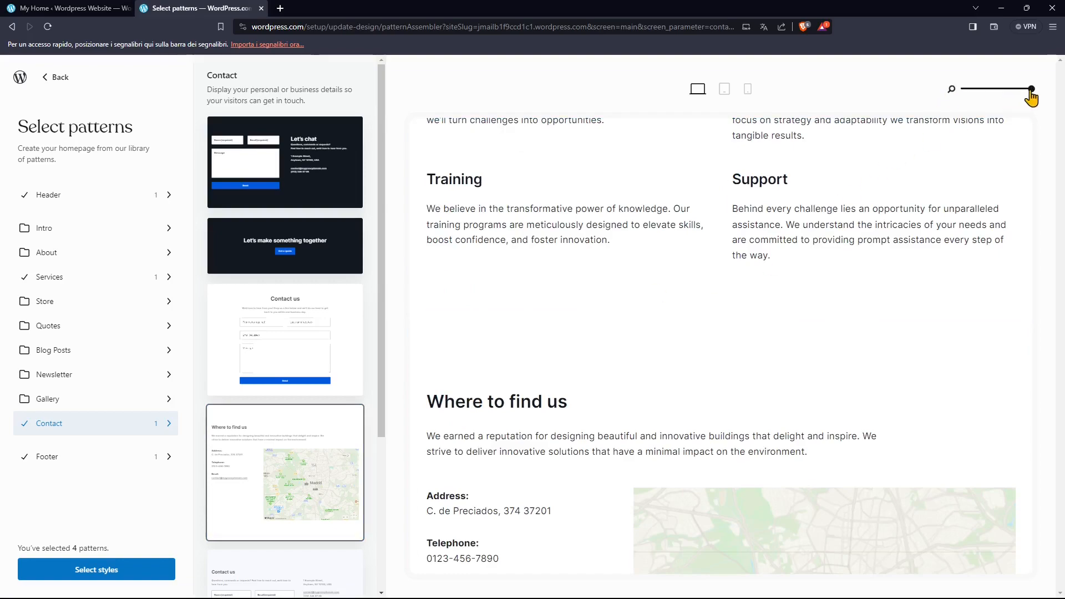
left_click_drag(1029, 91, 970, 114)
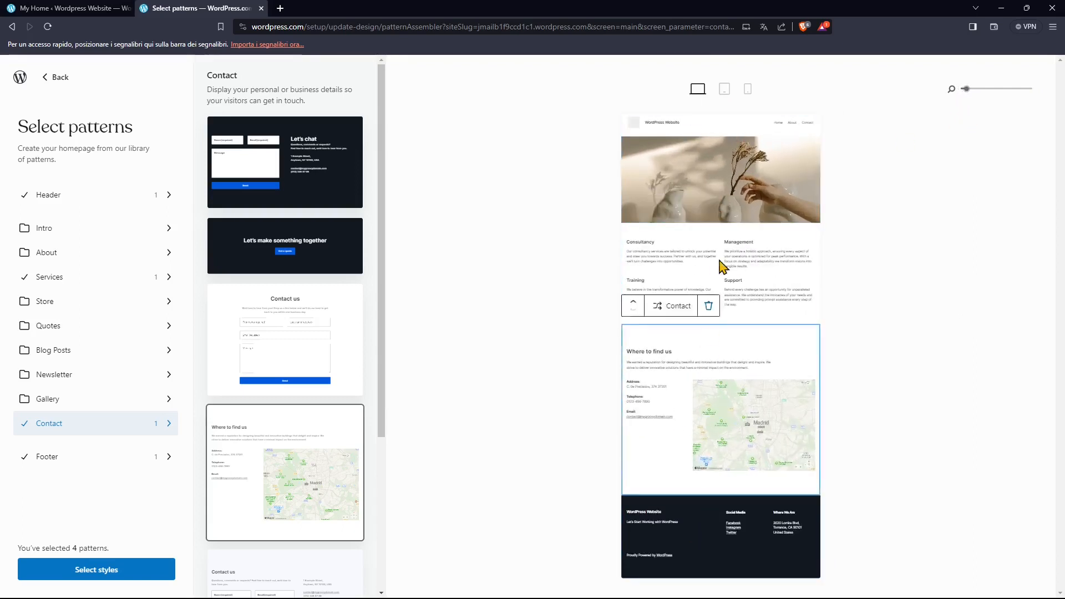
left_click_drag(966, 89, 981, 89)
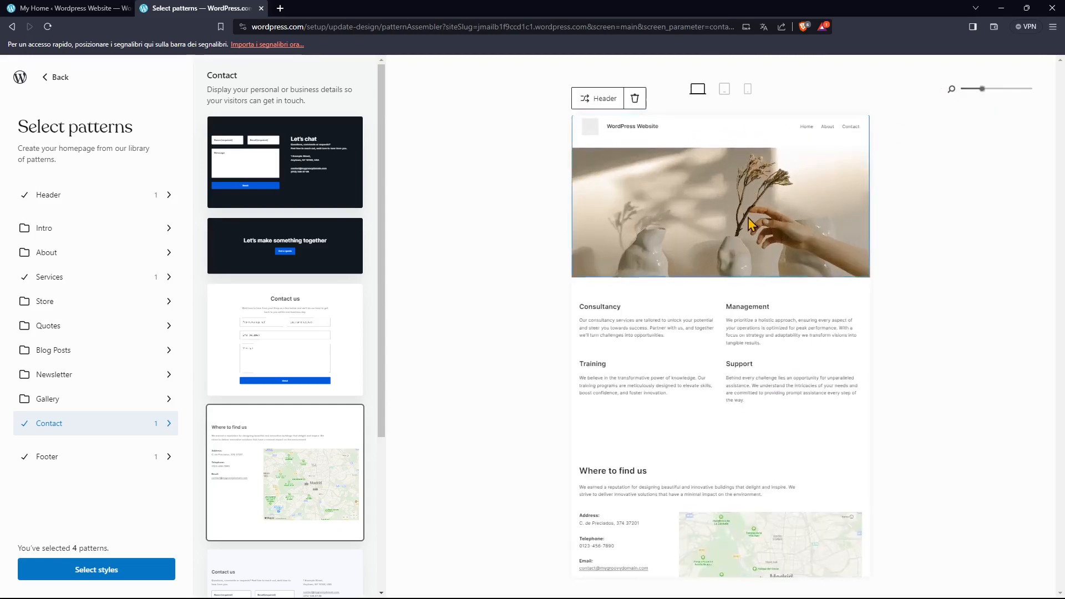
scroll(737, 247, "down", 4)
scroll(678, 499, "up", 5)
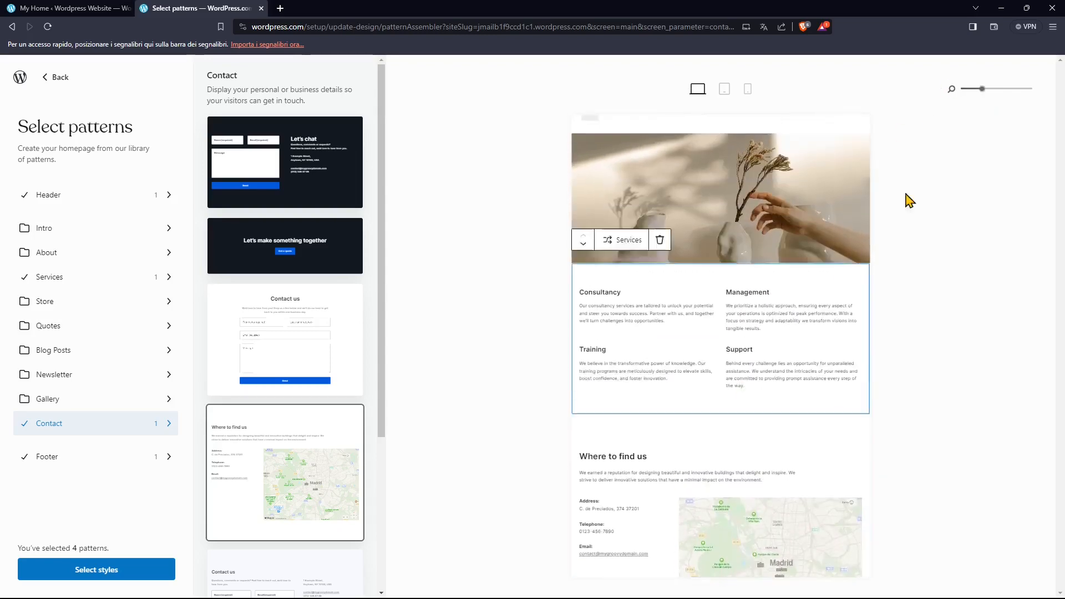
mouse_move(982, 90)
left_mouse_down()
mouse_move(972, 96)
mouse_move(983, 90)
left_mouse_up()
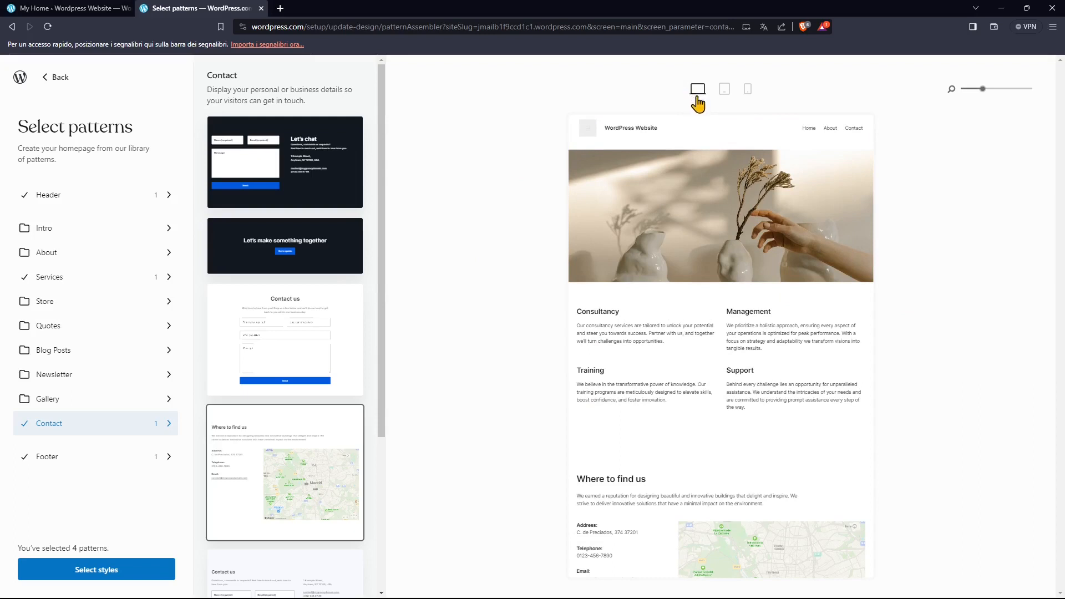
Step: Preview the homepage in tablet and phone sizes and return to the desktop size
left_click(723, 93)
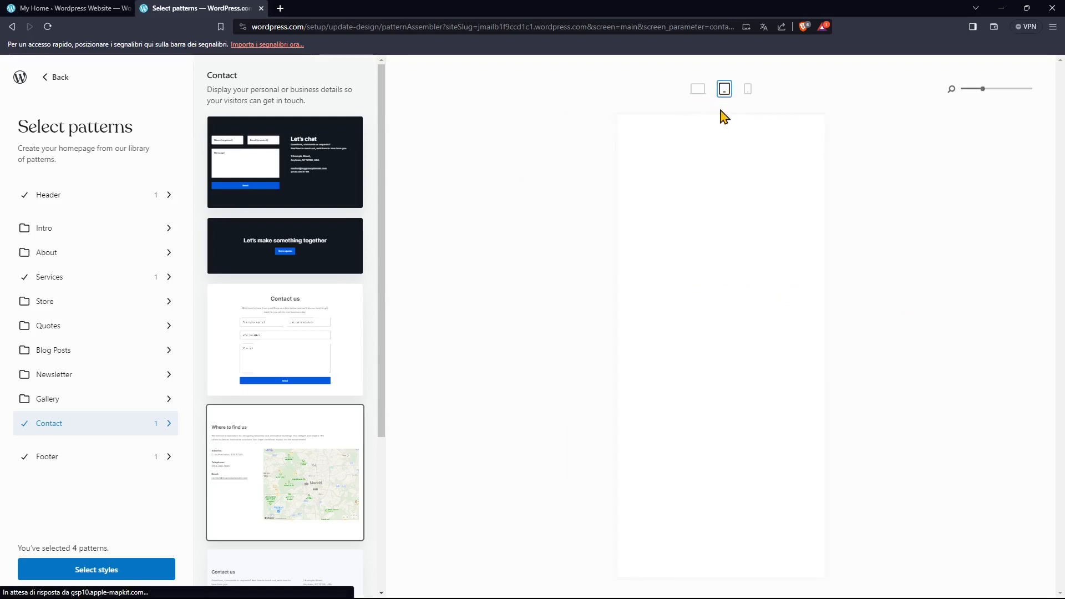
left_click(748, 89)
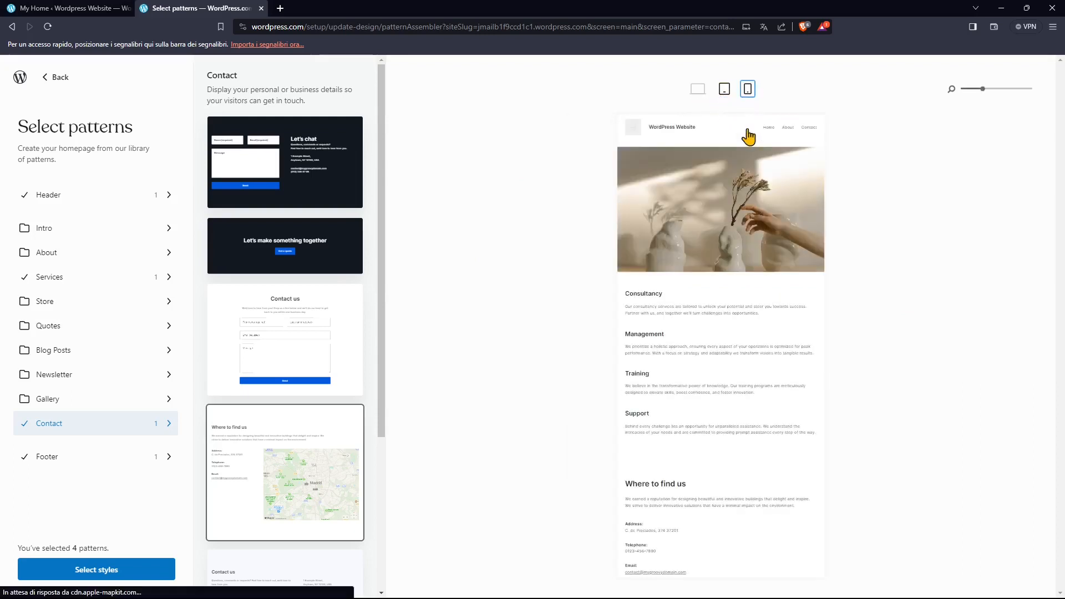
left_click(725, 94)
left_click(697, 94)
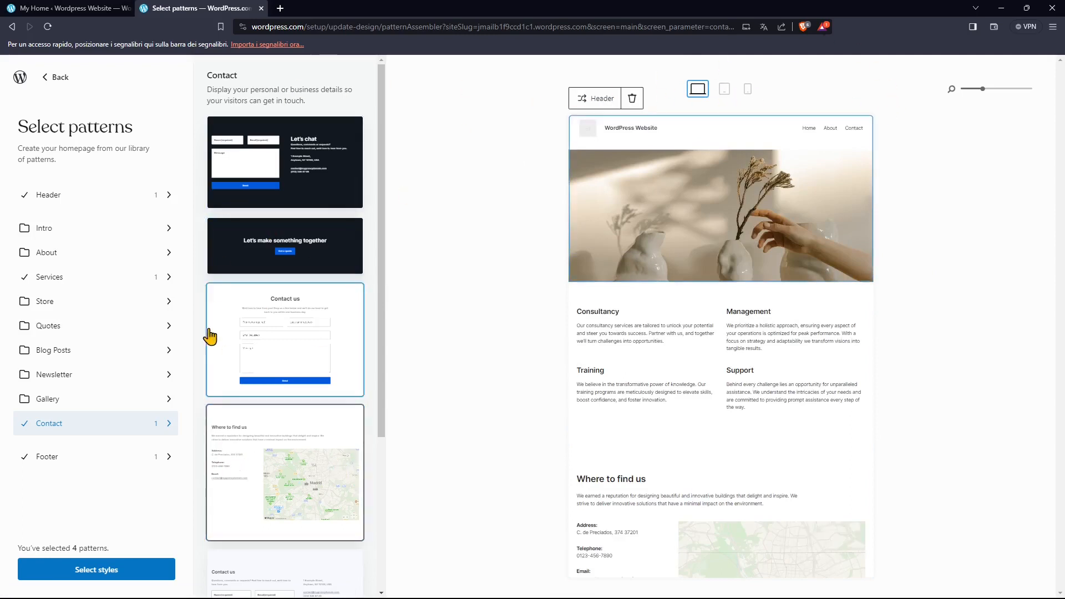
Step: Review the color palettes and font pairings, and save the design with the free color style and the Inter font
left_click(89, 576)
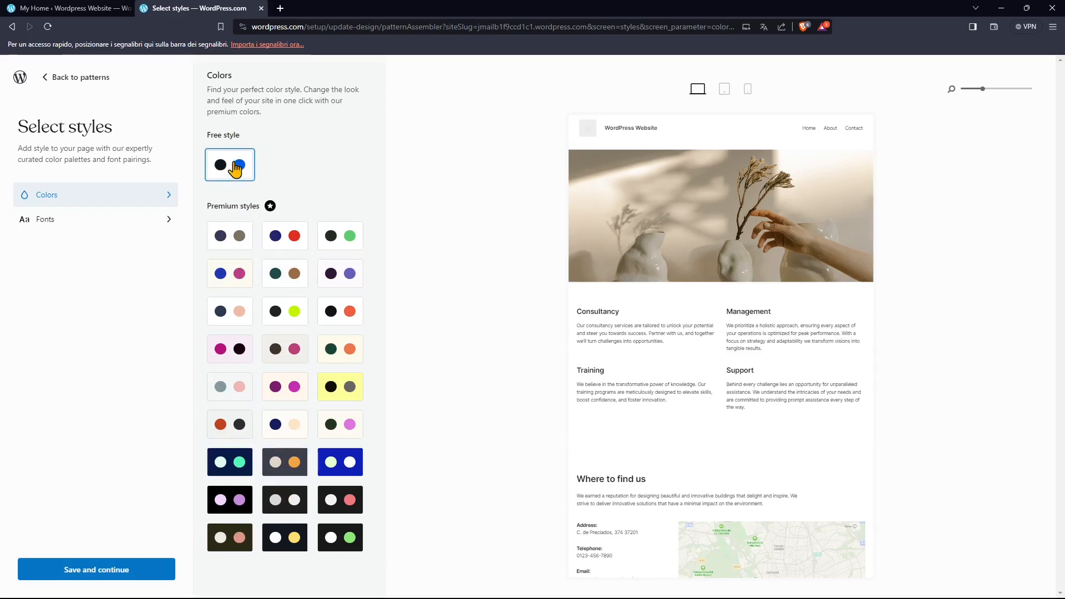
left_click(50, 224)
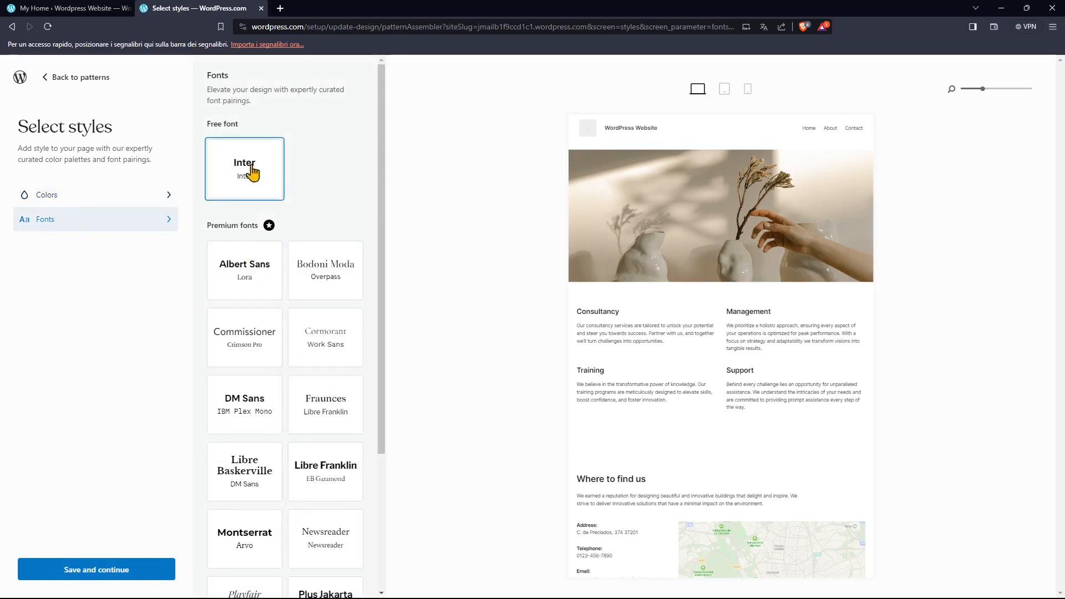
scroll(289, 333, "down", 5)
scroll(283, 278, "up", 5)
left_click(272, 256)
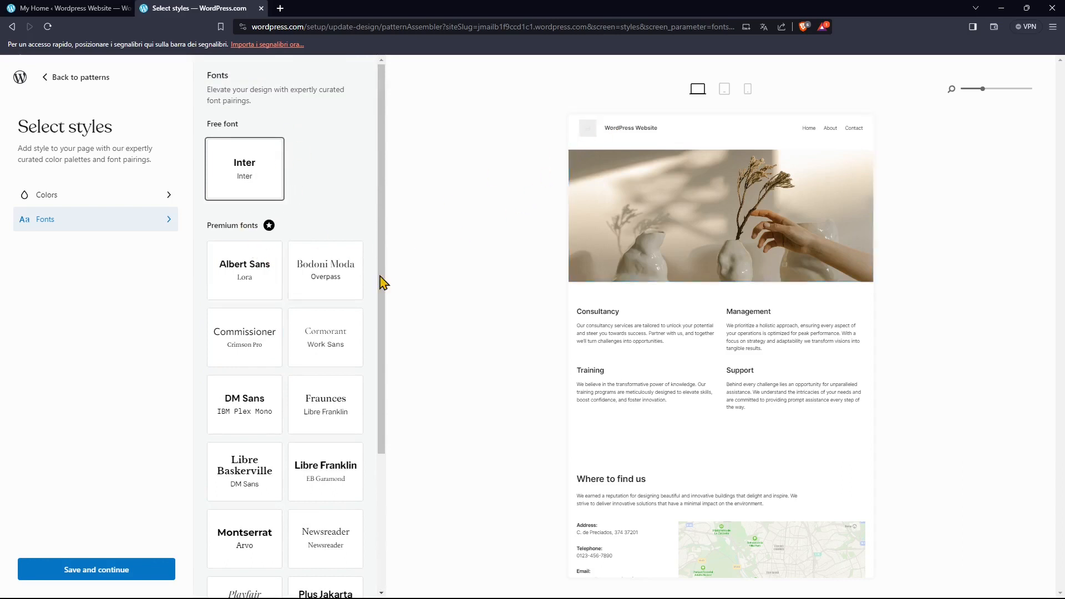
left_click(94, 569)
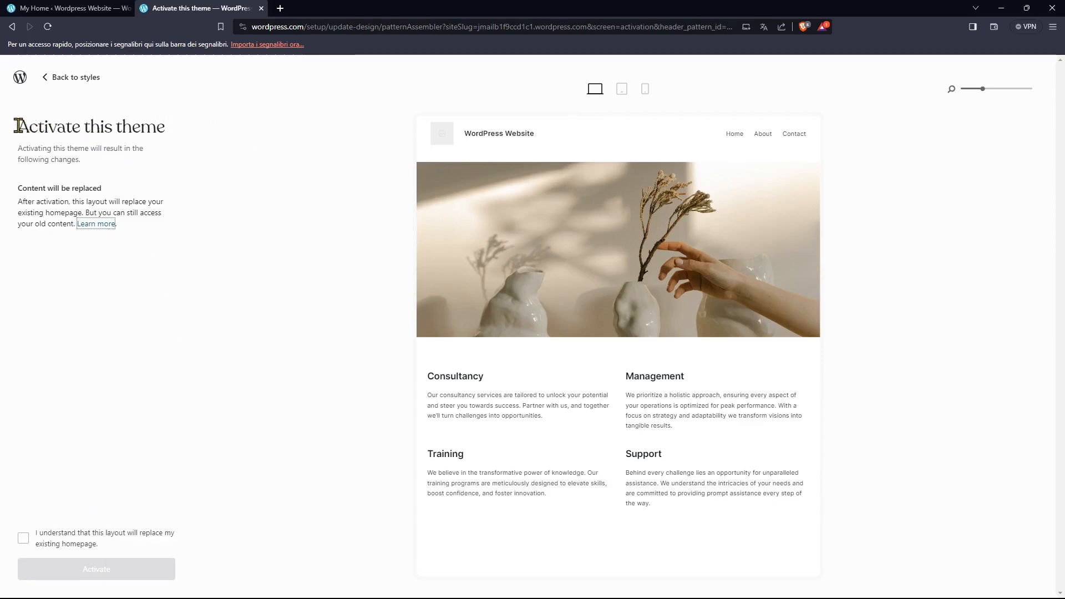
left_click_drag(18, 126, 157, 128)
left_click(151, 131)
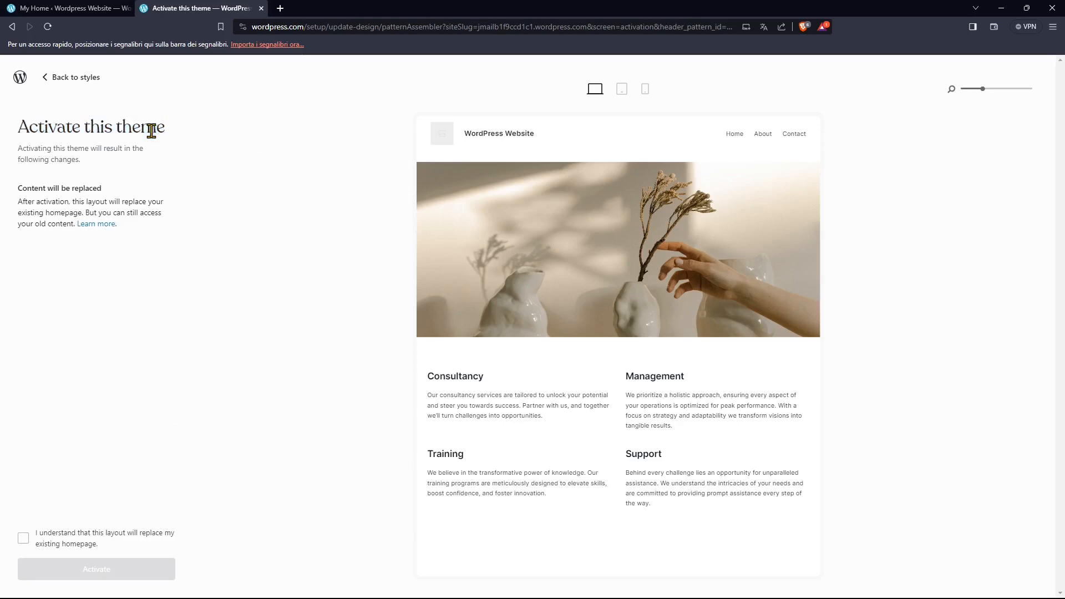
Step: Read the theme activation notice on how the new layout replaces the existing homepage, comparing it with the homepage preview
double_click(117, 129)
mouse_move(708, 173)
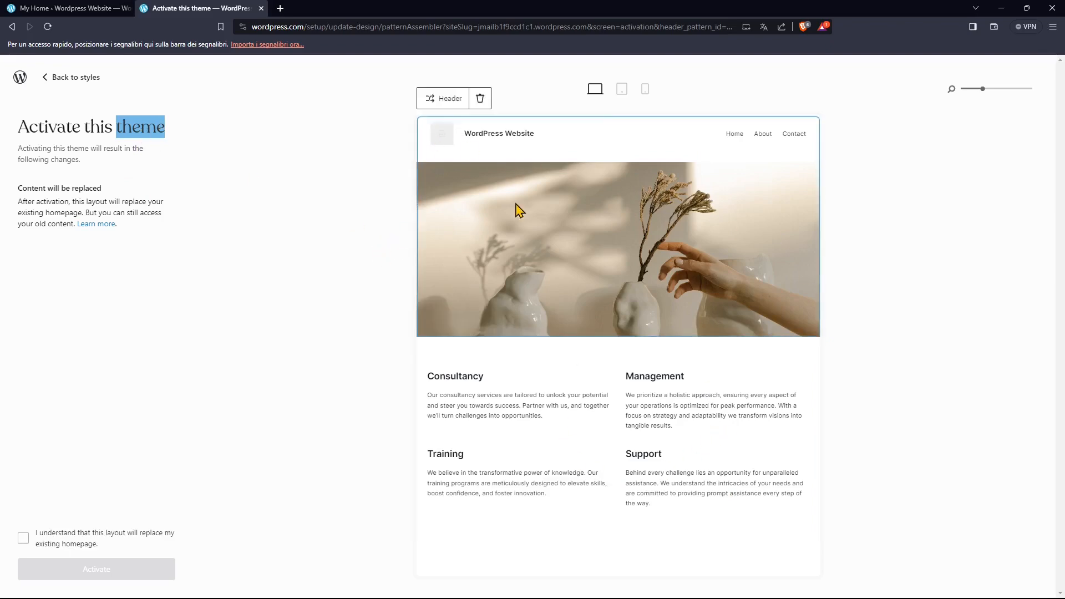
scroll(551, 488, "down", 4)
scroll(541, 389, "up", 4)
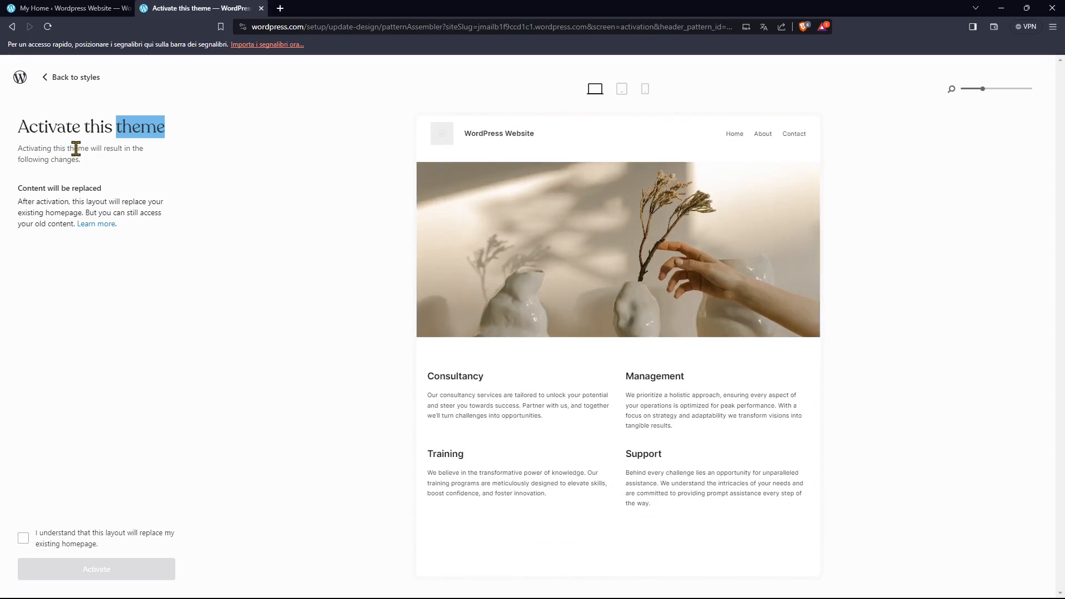
left_click(28, 204)
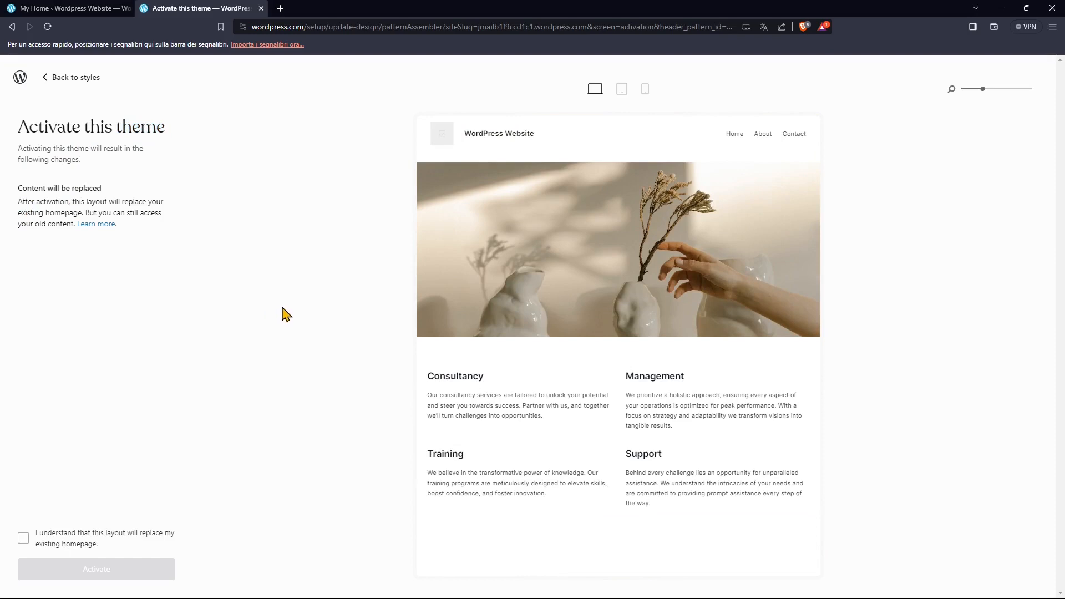
mouse_move(595, 281)
left_click_drag(24, 187, 166, 228)
left_click(76, 204)
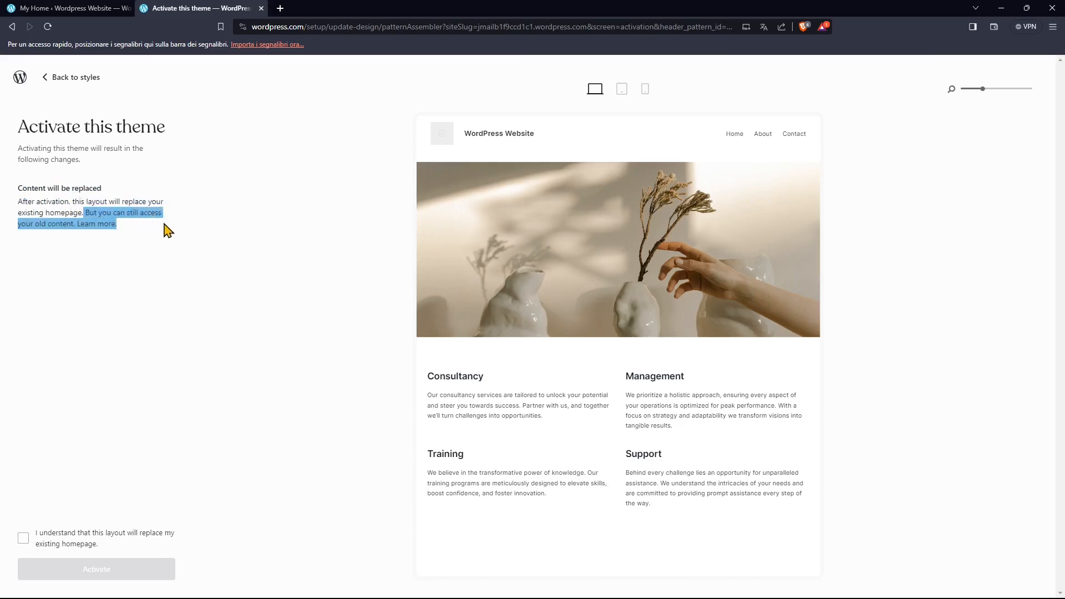
left_click(42, 272)
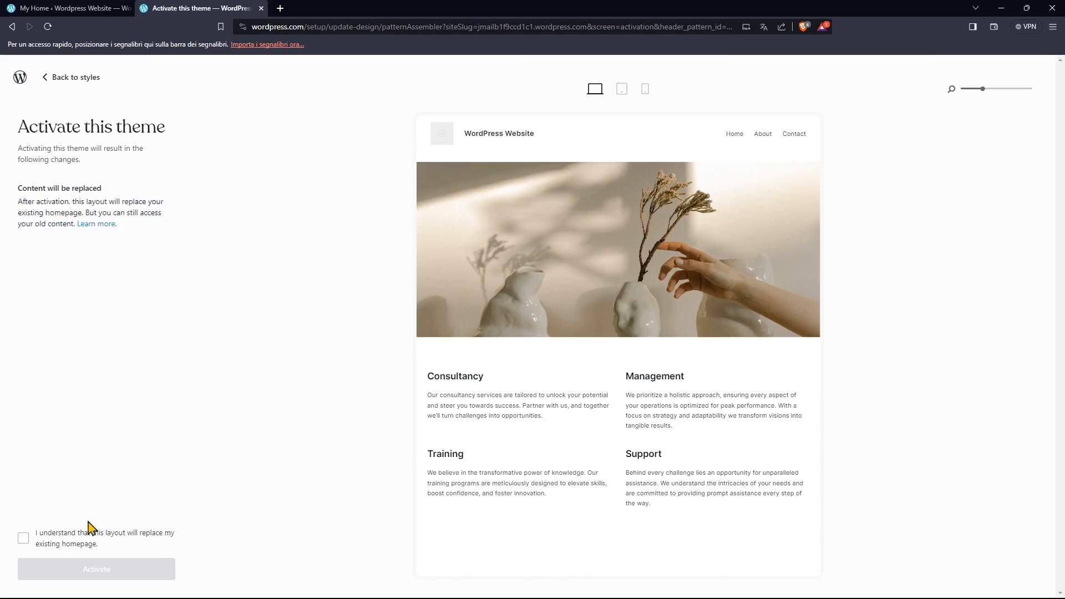
Step: Acknowledge that the layout will replace the existing homepage and activate the theme
left_click(23, 538)
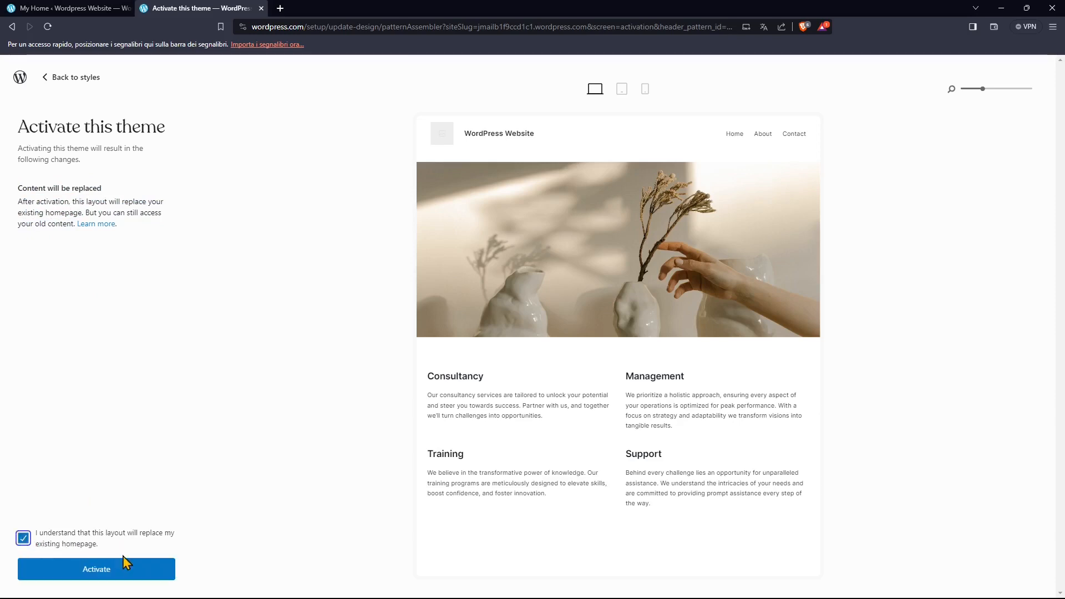
left_click(24, 538)
left_click(24, 539)
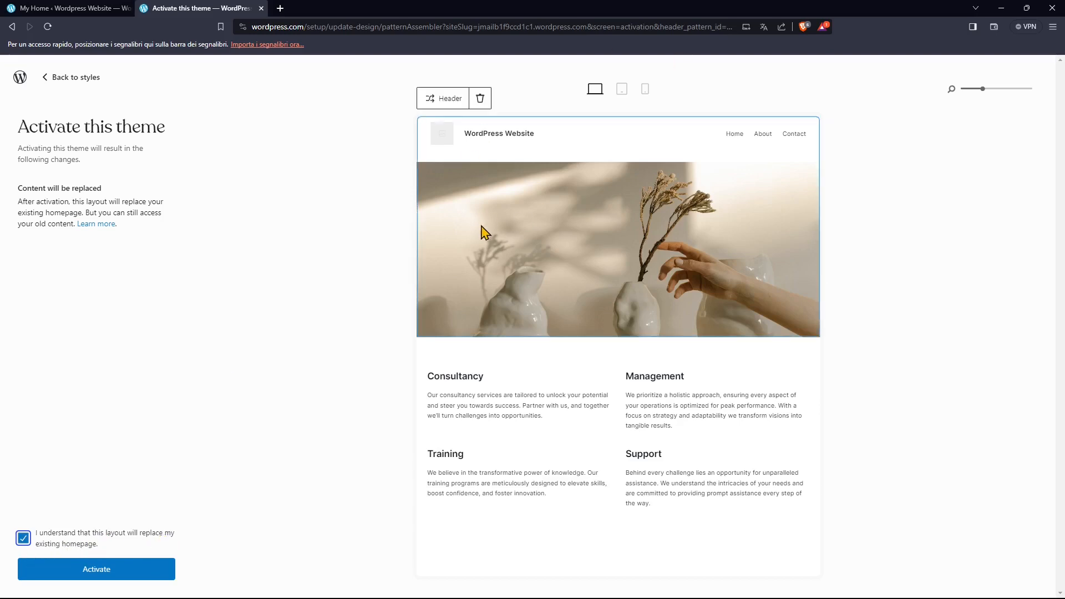
left_click(79, 566)
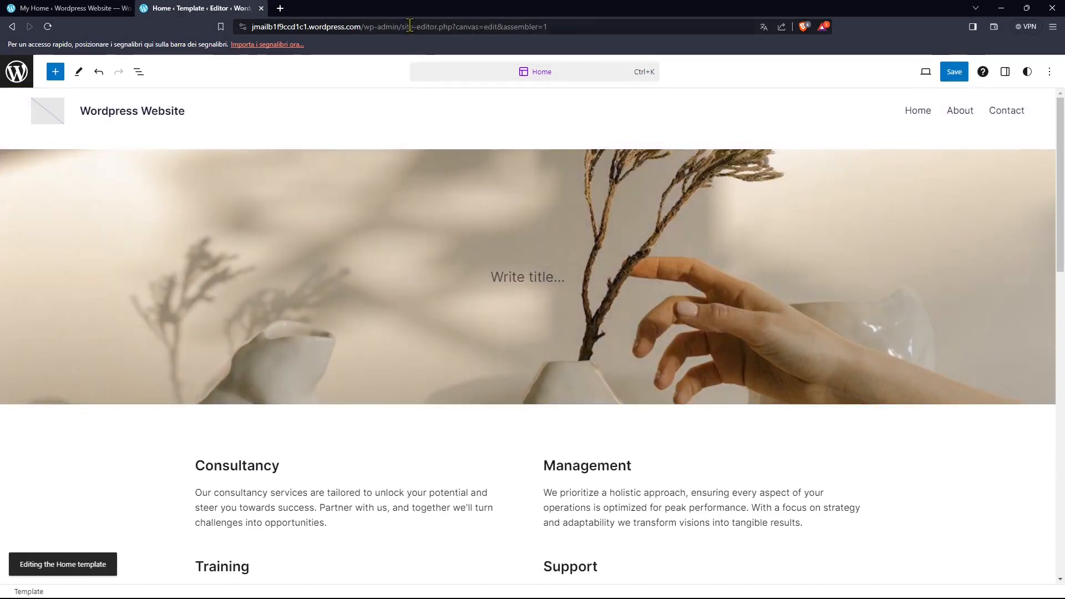
Step: Change the site title in the header to "Title of Wordpress Website"
left_click_drag(405, 27, 436, 32)
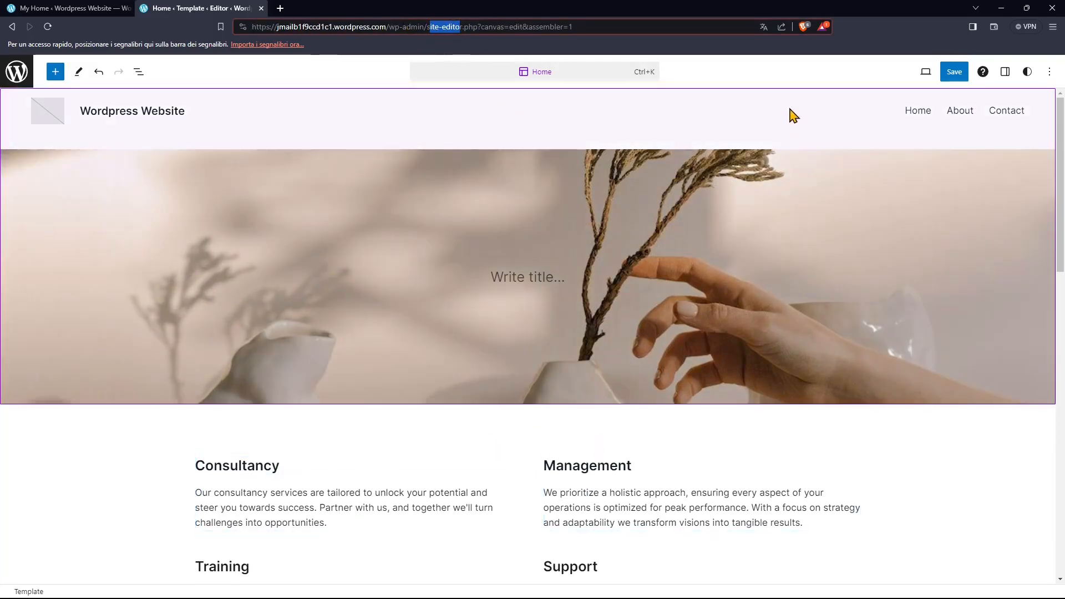
left_click(817, 139)
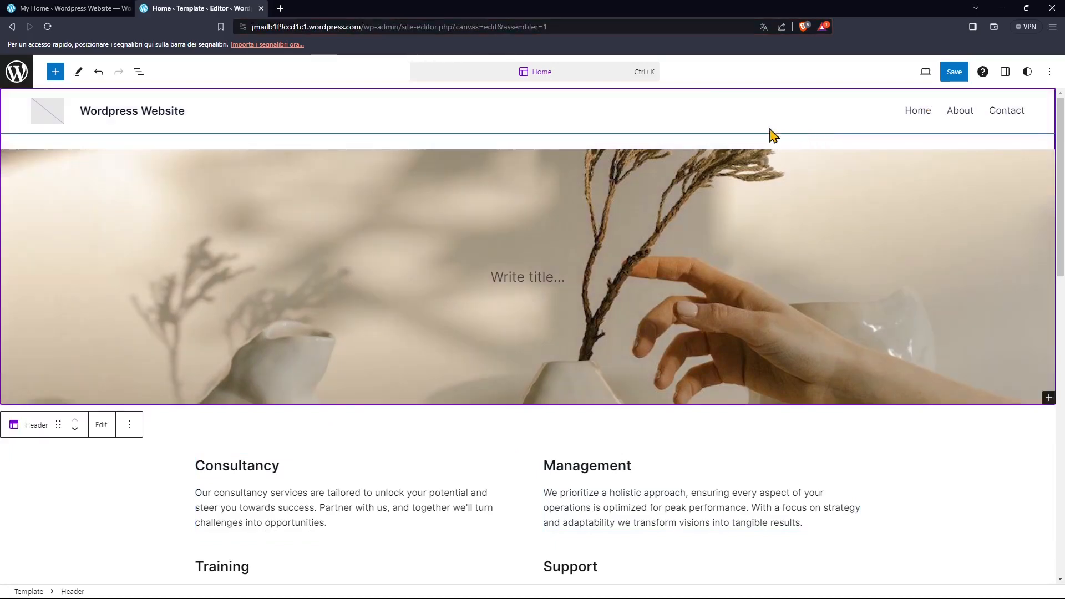
triple_click(118, 112)
left_click(144, 111)
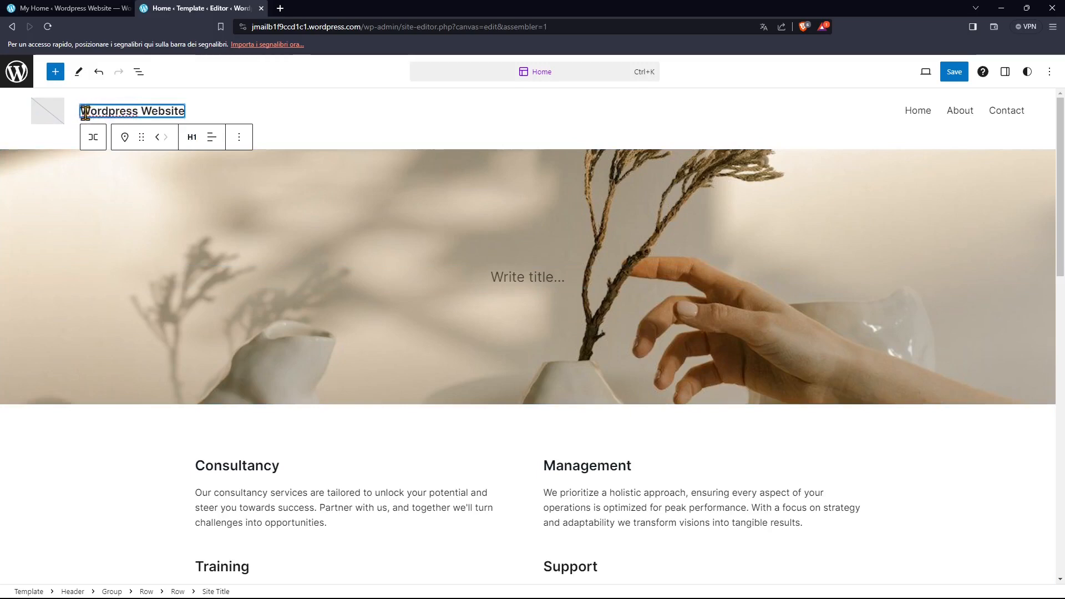
type("Title of")
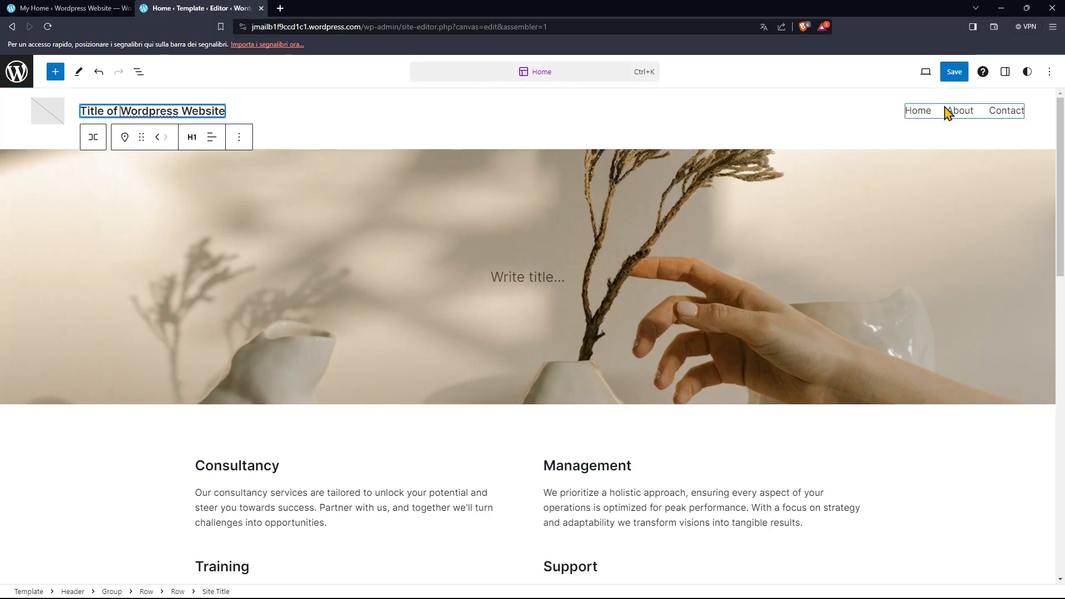
Step: Enter HOME as the title over the header's cover image
left_click(527, 278)
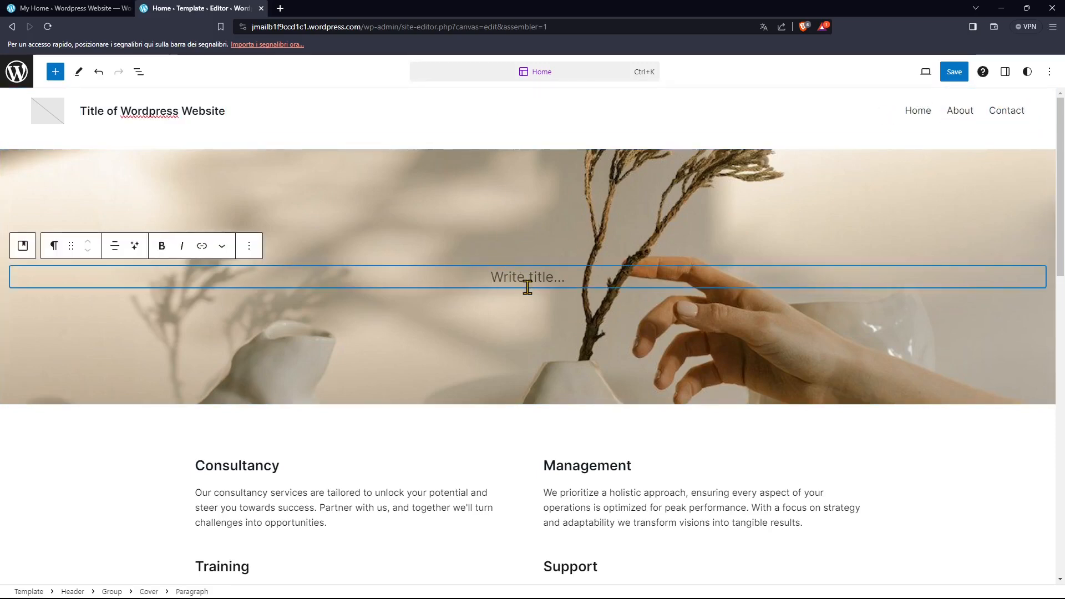
type("HOE")
key("BackSpace")
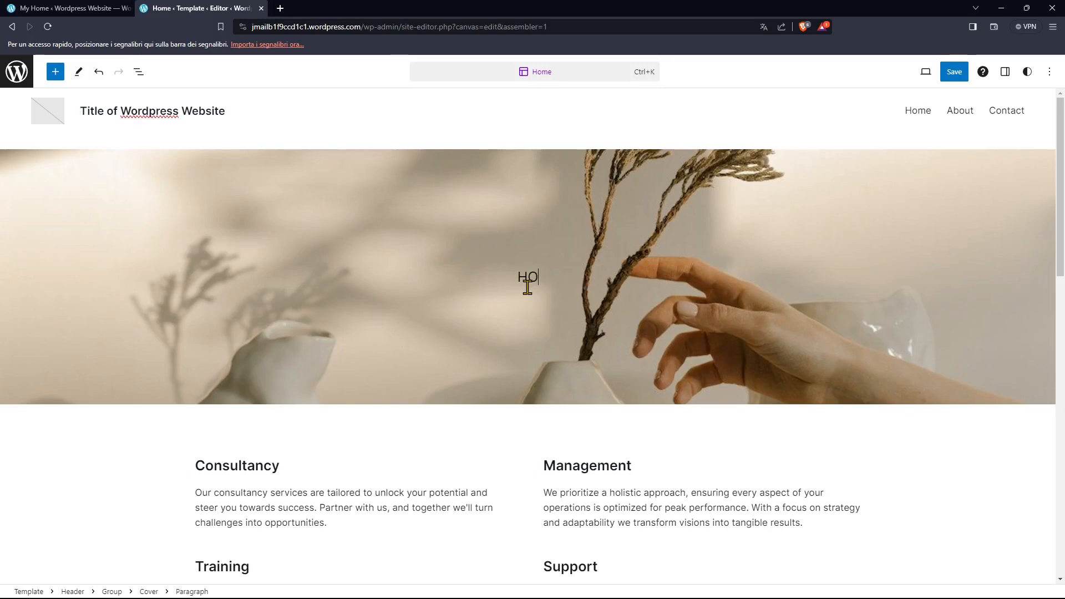
type("ME")
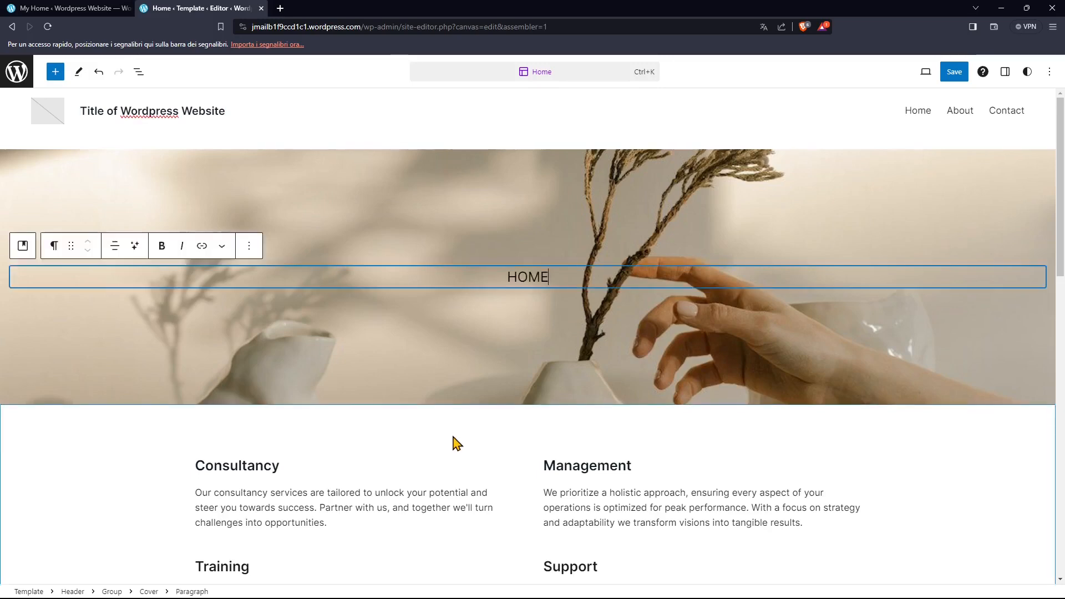
Step: Go through the heading and paragraph blocks of the Consultancy, Training, Management and Support services to see what can be edited
left_click(452, 442)
scroll(461, 414, "down", 2)
scroll(464, 413, "down", 1)
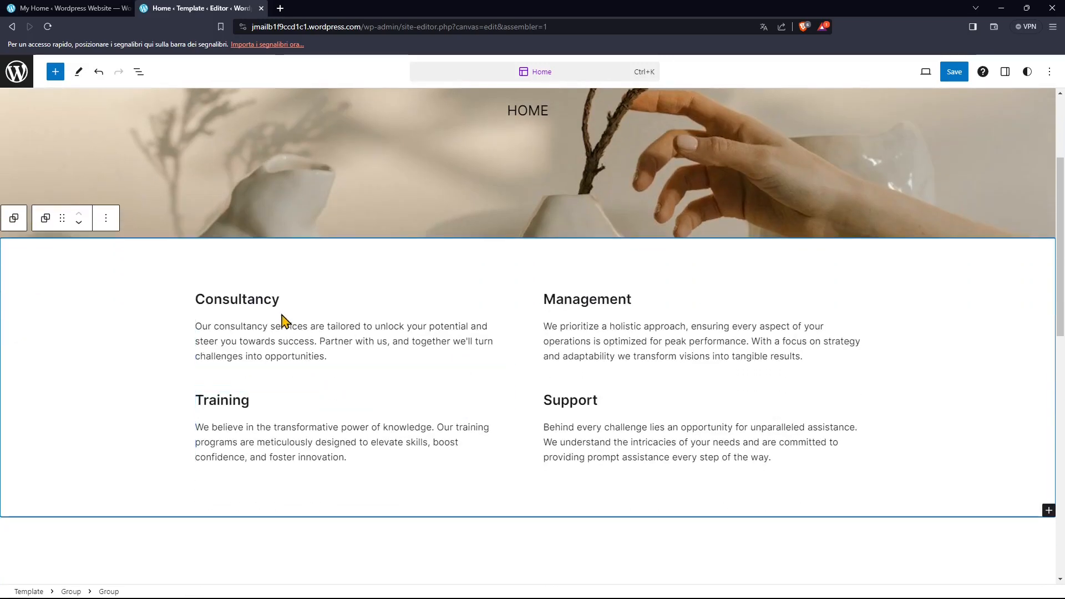
left_click(261, 302)
left_click(258, 330)
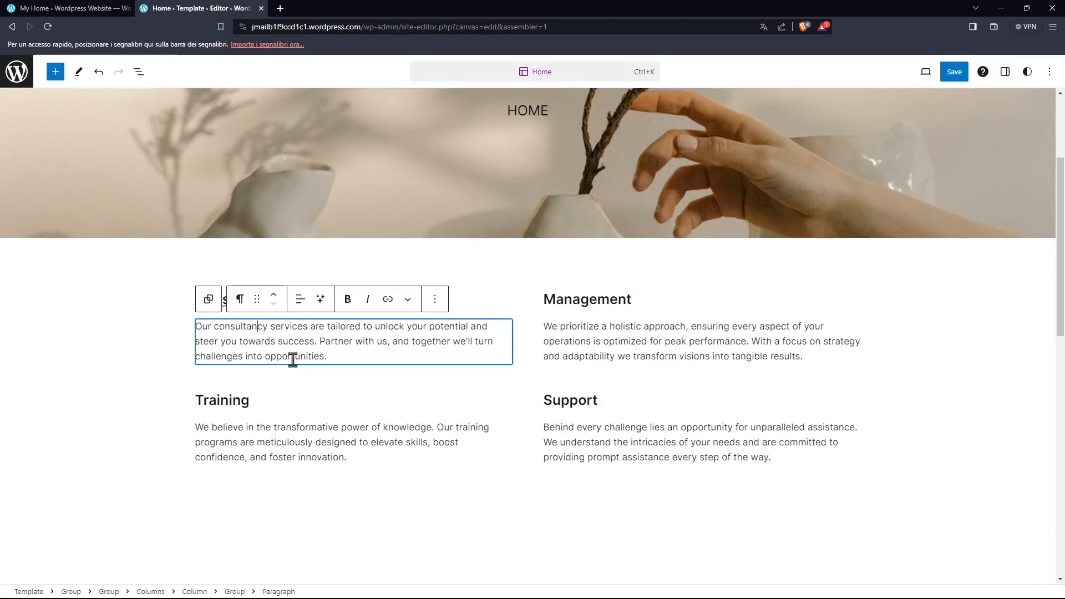
left_click(316, 442)
left_click(551, 307)
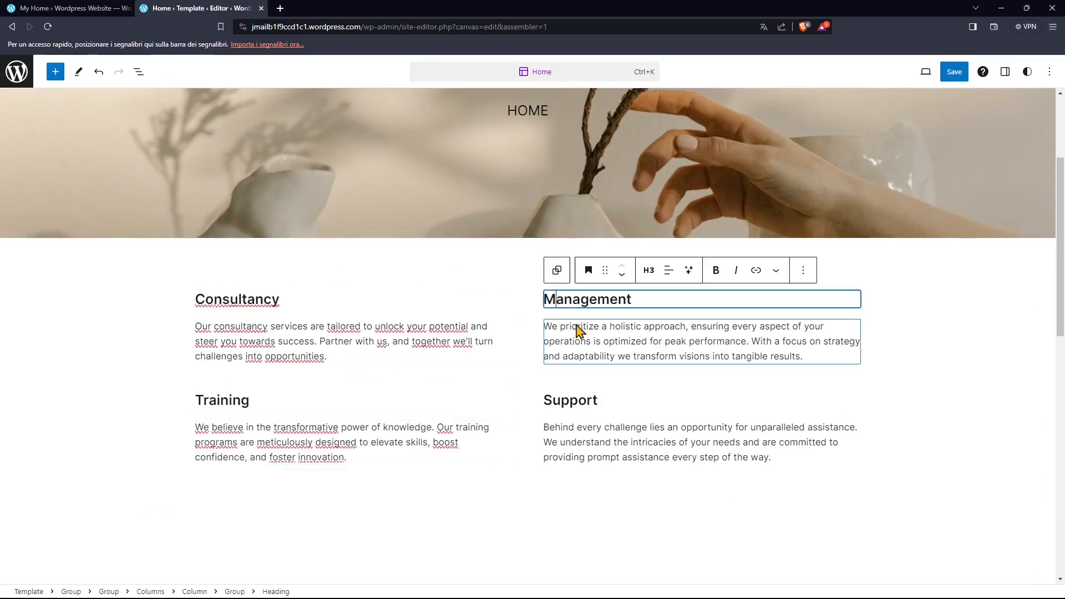
left_click(579, 330)
left_click(613, 408)
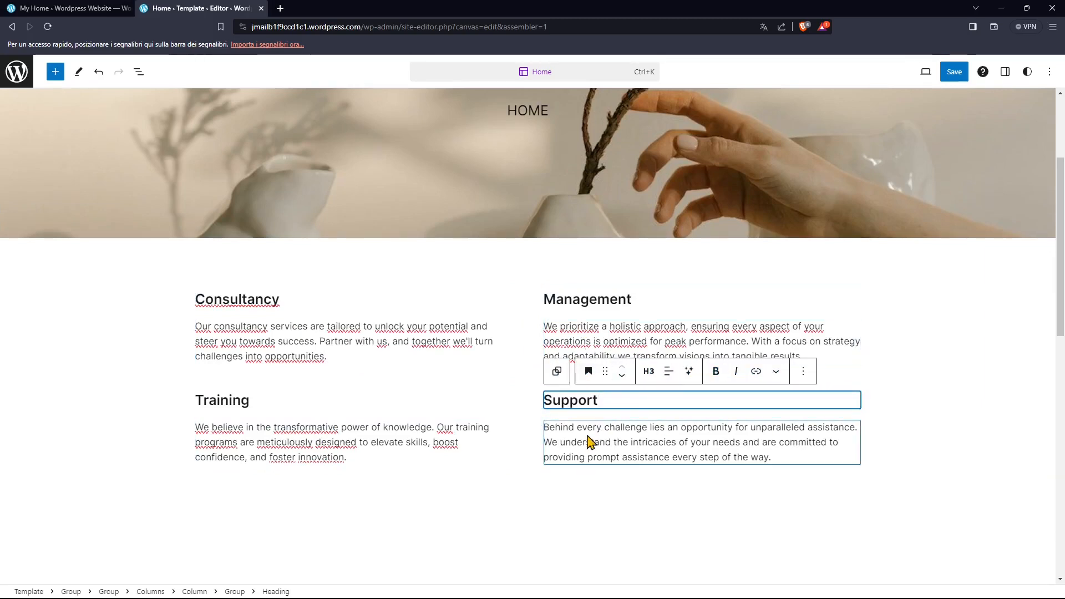
left_click(550, 431)
left_click(366, 428)
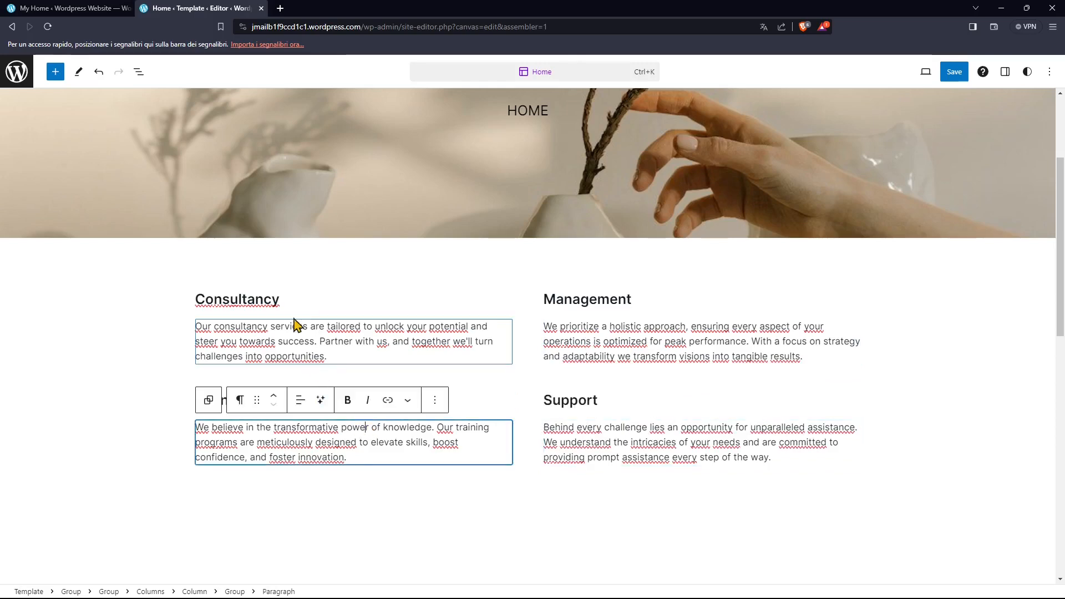
left_click(131, 322)
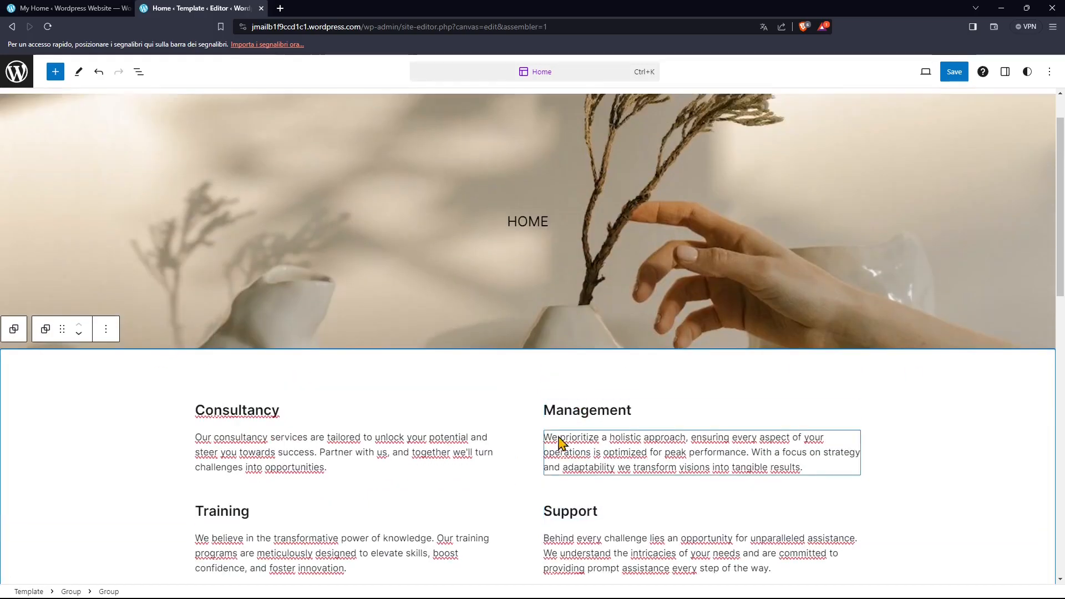
Step: Select the Header and the services group in turn, and view the block options available for the services group
scroll(61, 289, "up", 3)
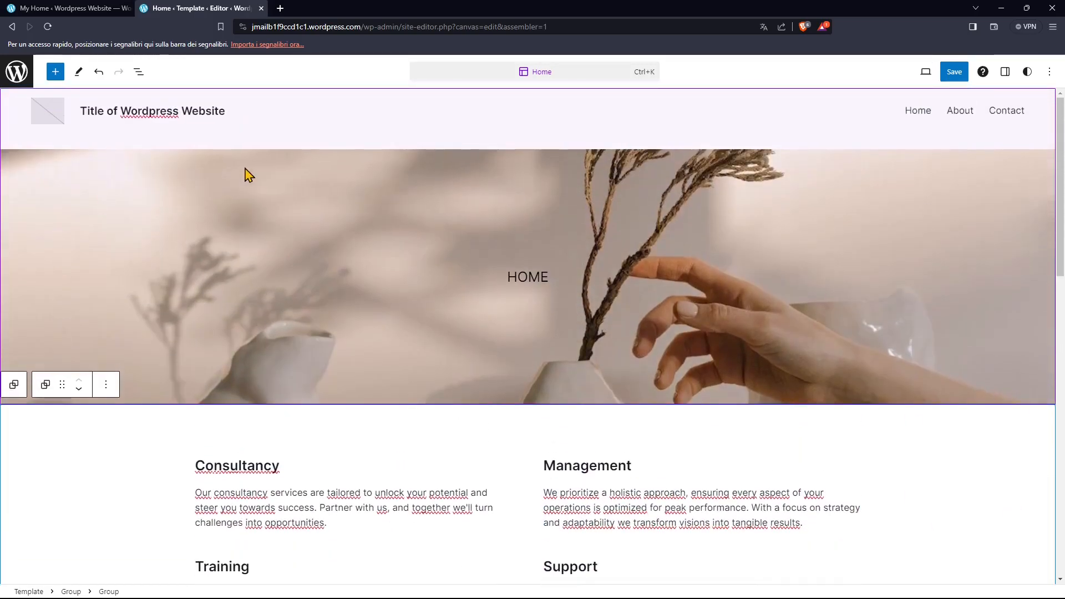
left_click(237, 138)
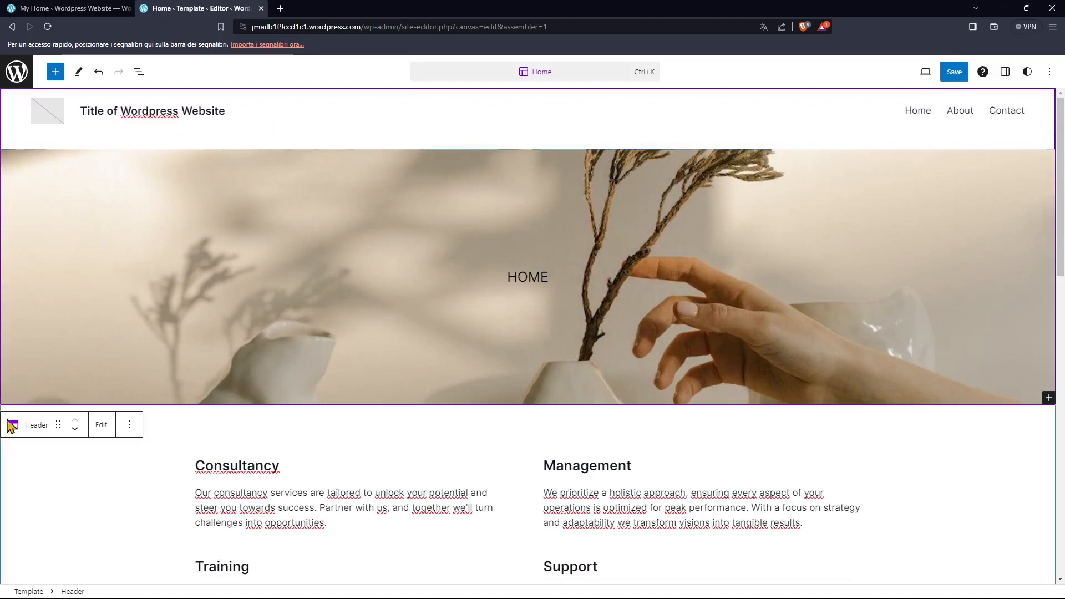
left_click(161, 472)
scroll(161, 470, "down", 2)
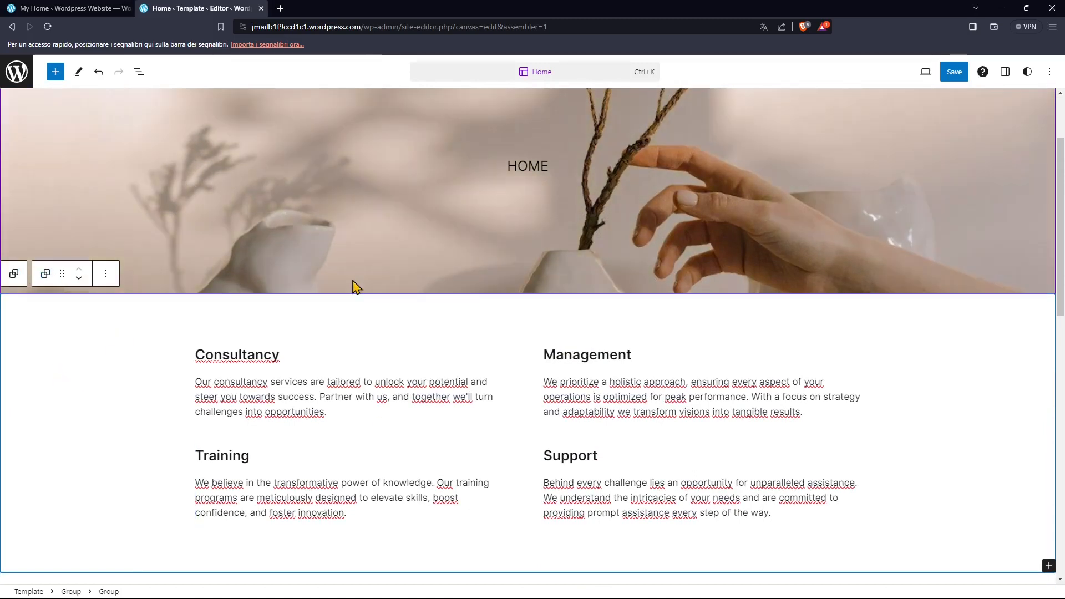
left_click(104, 276)
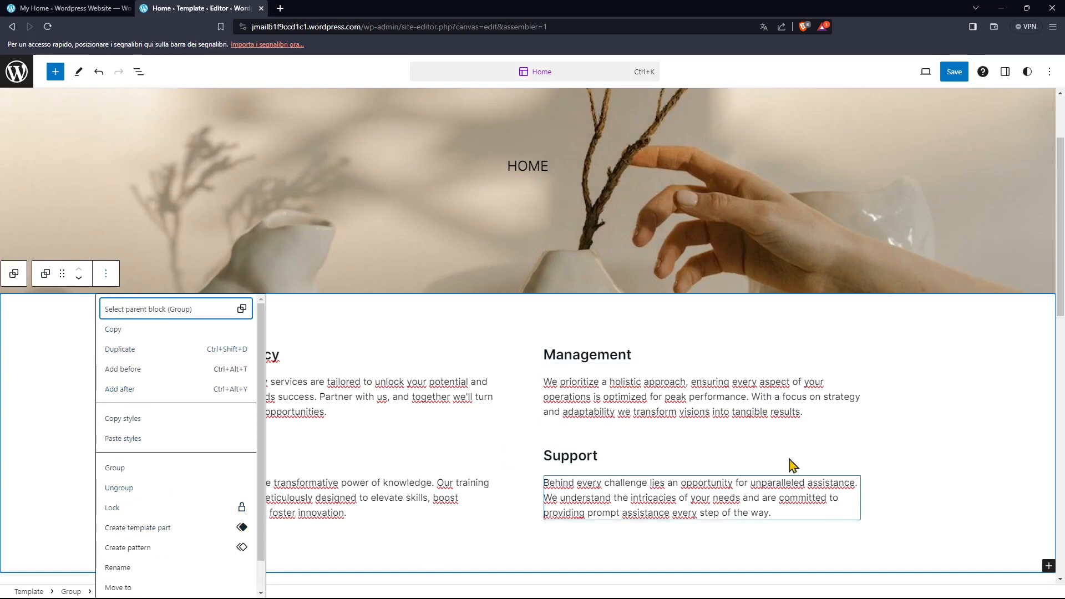
left_click(944, 414)
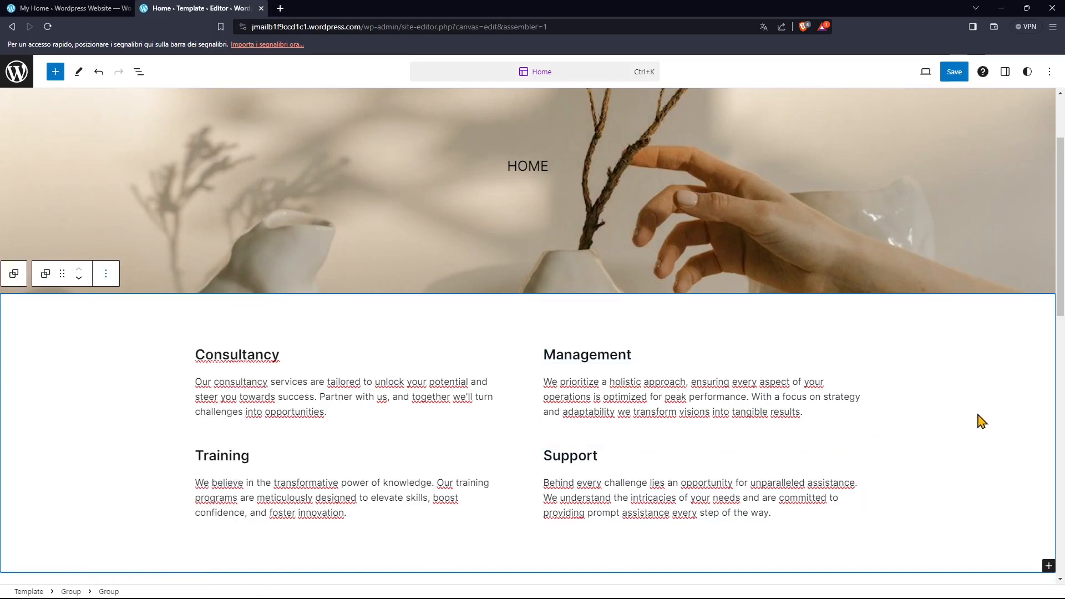
Step: Review the page down to the footer and save the changes to the site Title, Home template and Header template part
left_click_drag(1060, 311, 1061, 566)
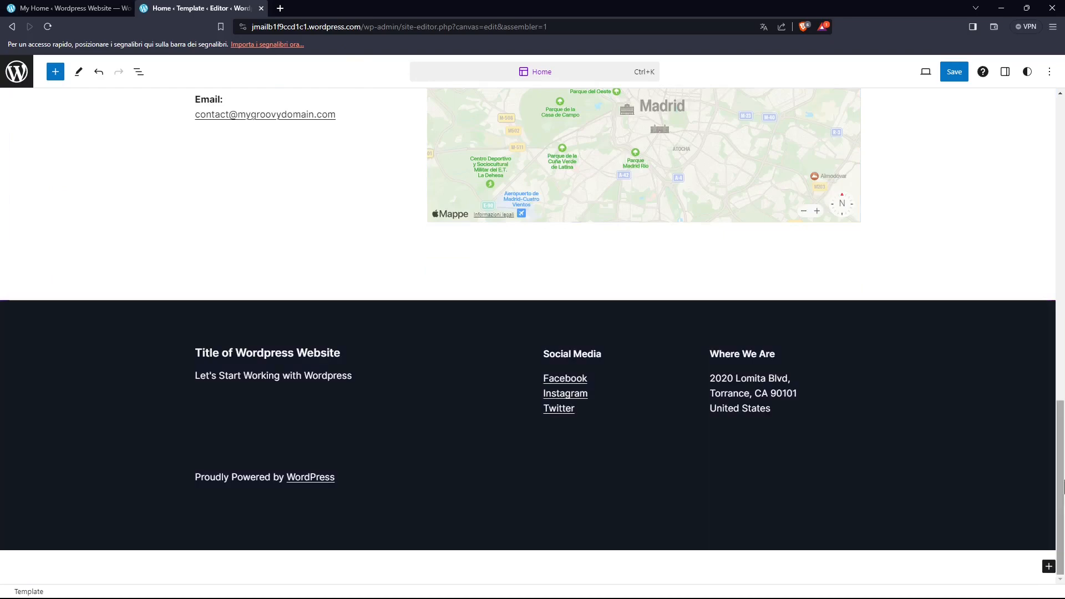
left_click_drag(1061, 491, 1061, 189)
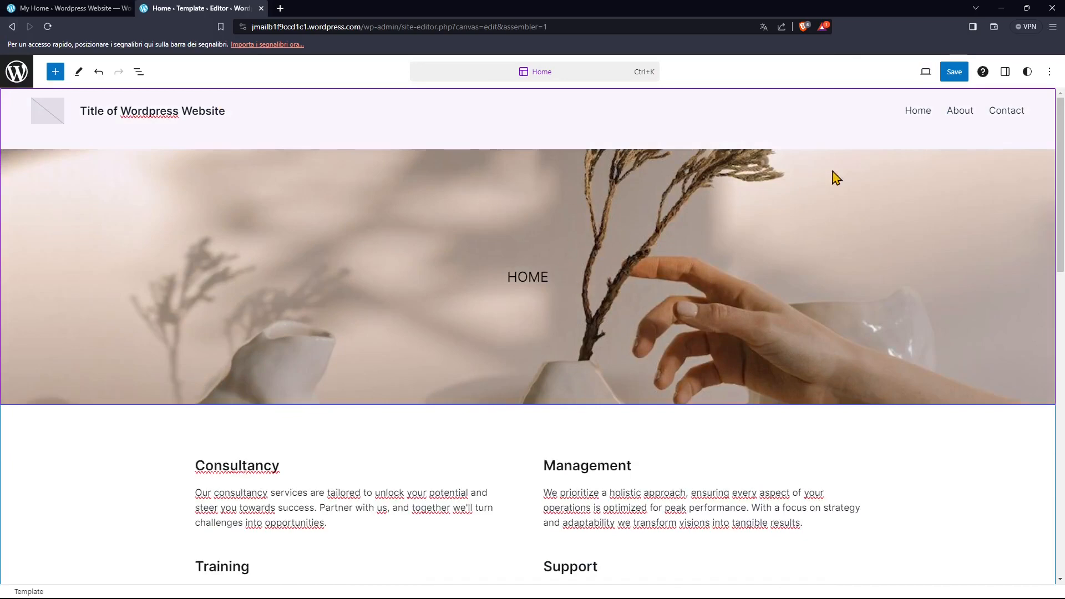
left_click(955, 73)
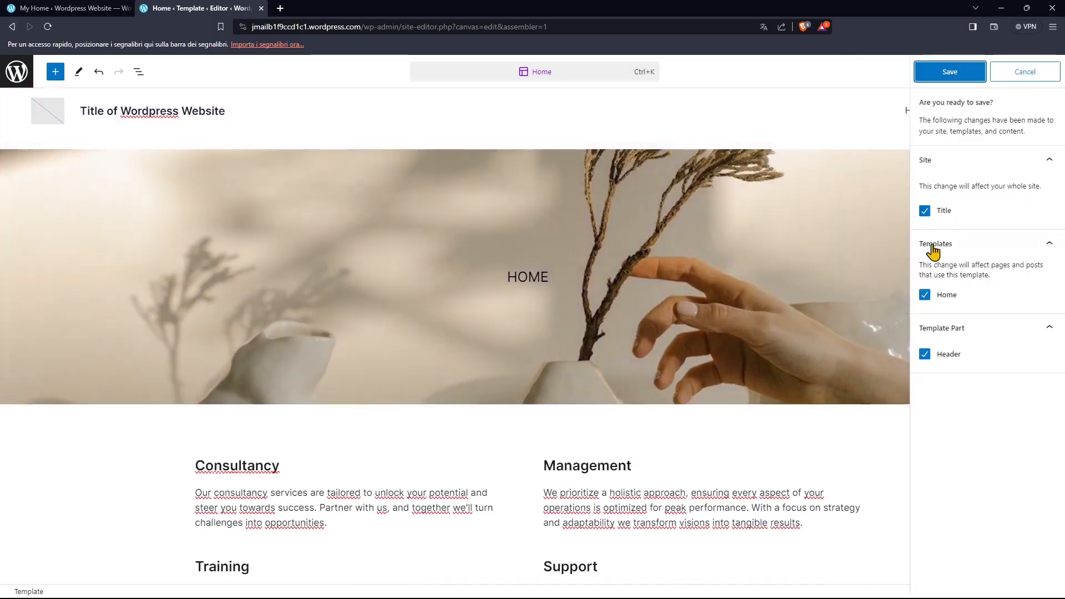
left_click_drag(924, 102, 979, 104)
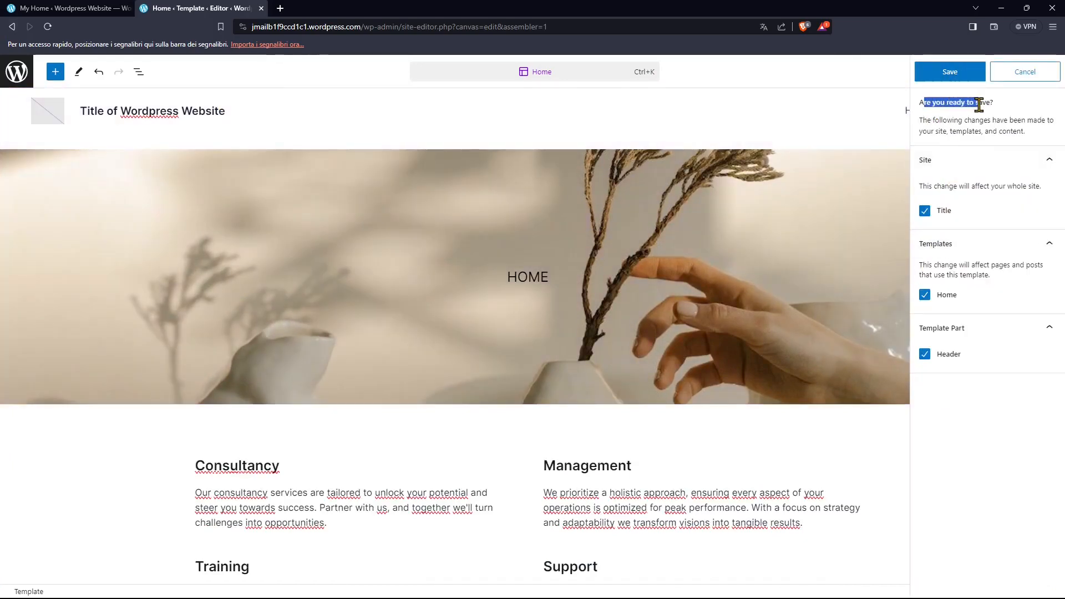
left_click(978, 122)
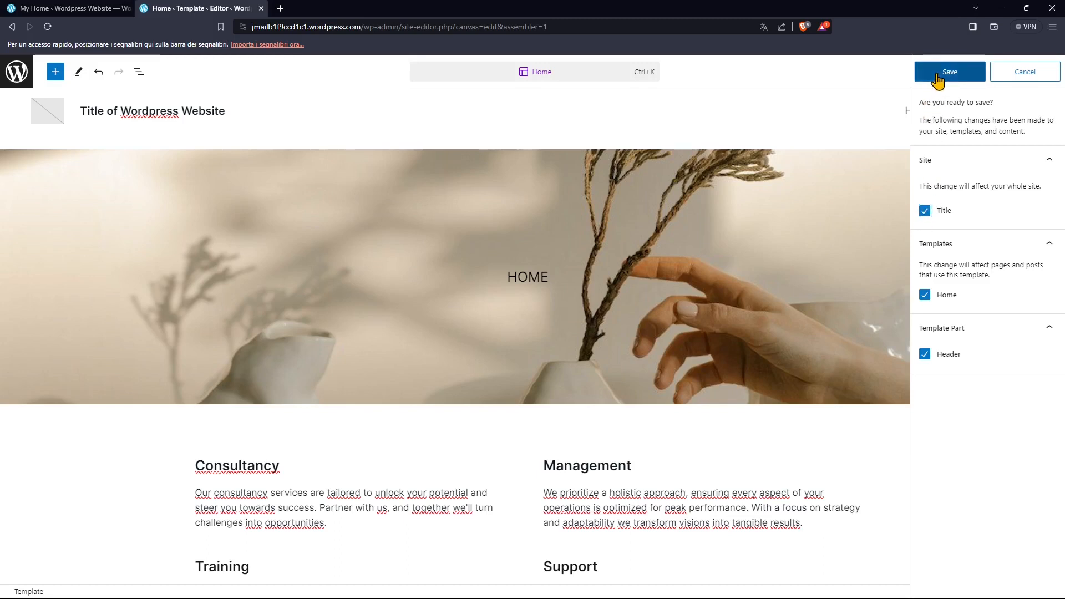
left_click(950, 71)
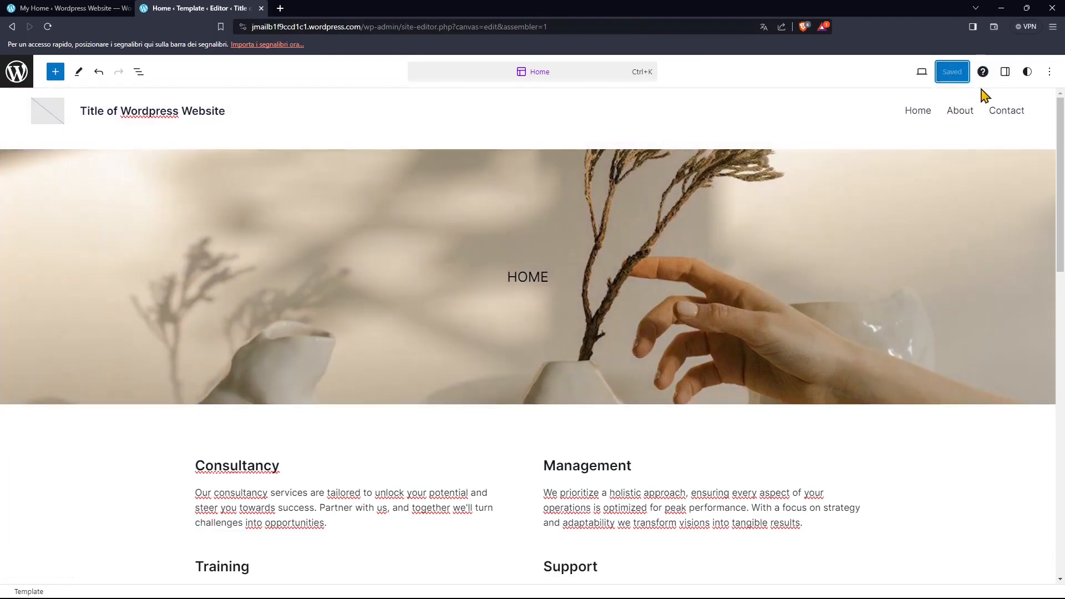
Step: View the Home template's settings, close them and open the site's Styles
left_click(1006, 74)
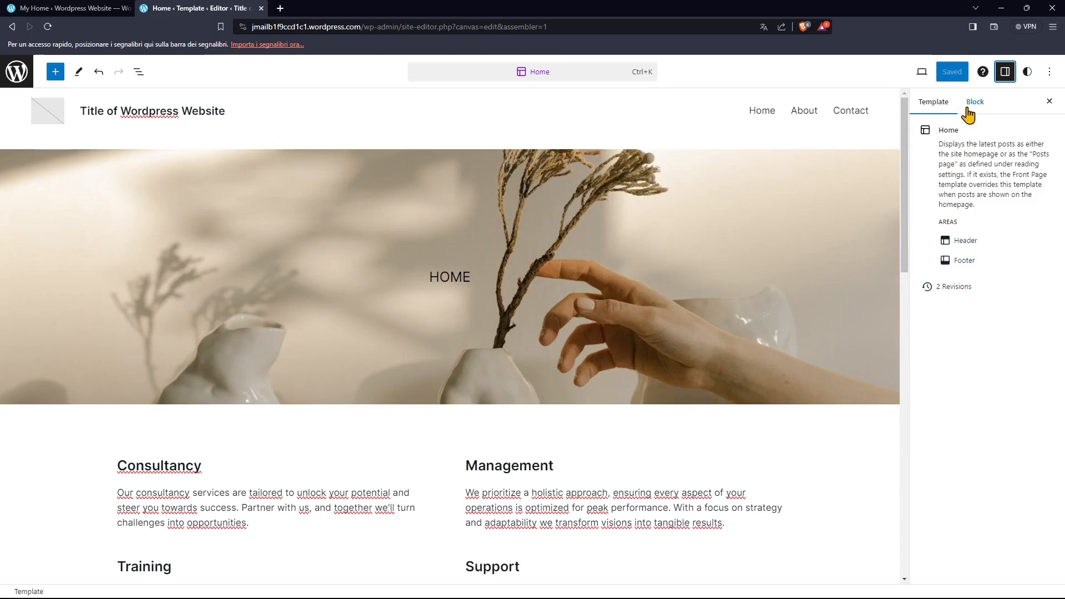
left_click(1005, 72)
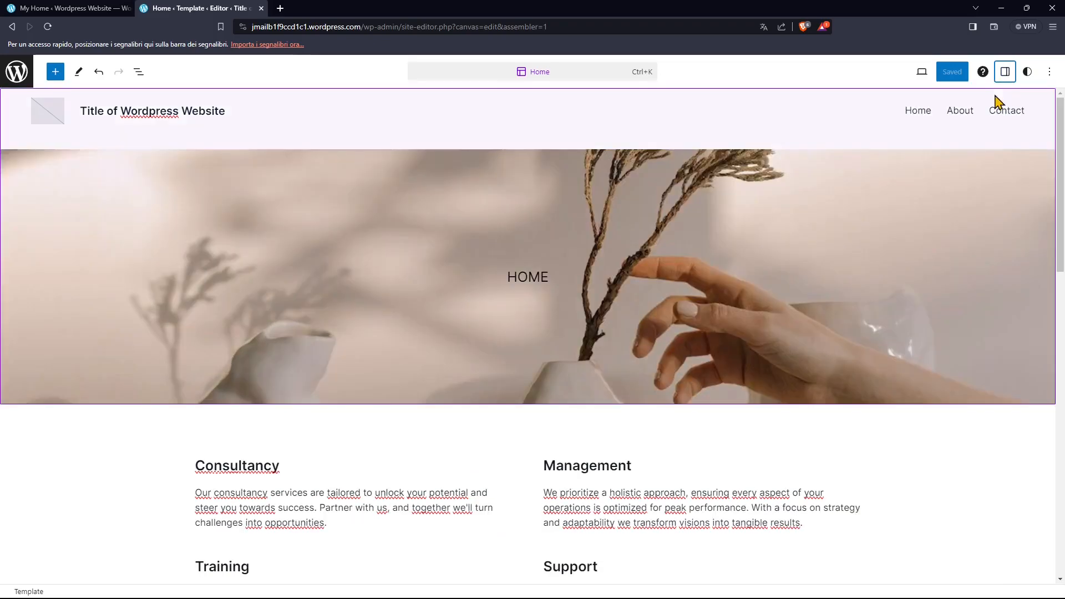
left_click(1027, 75)
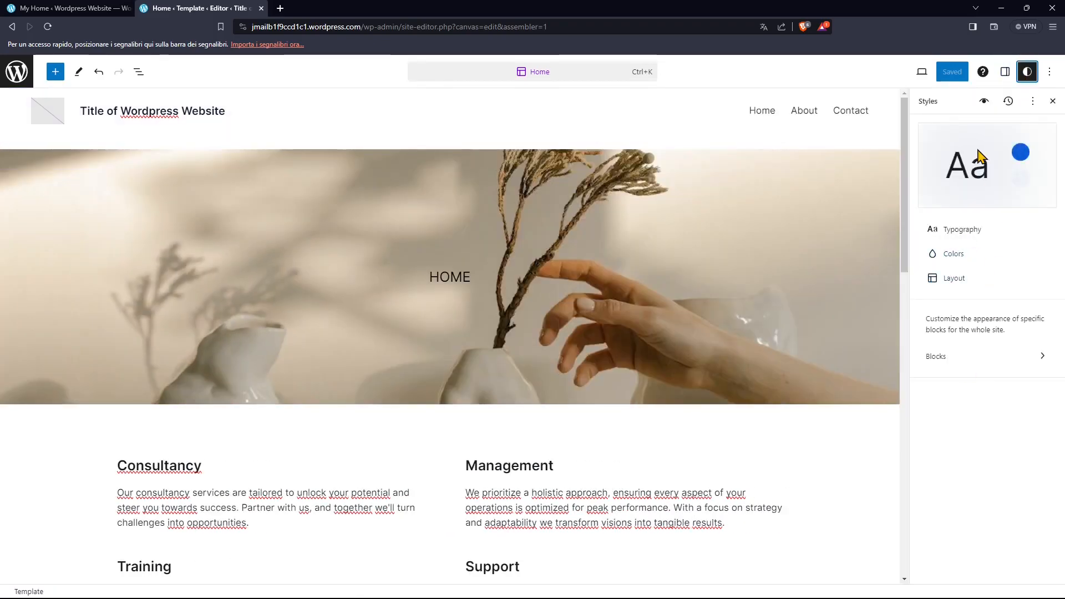
Step: Set the site-wide default link color to Vivid red in the color styles
left_click(953, 253)
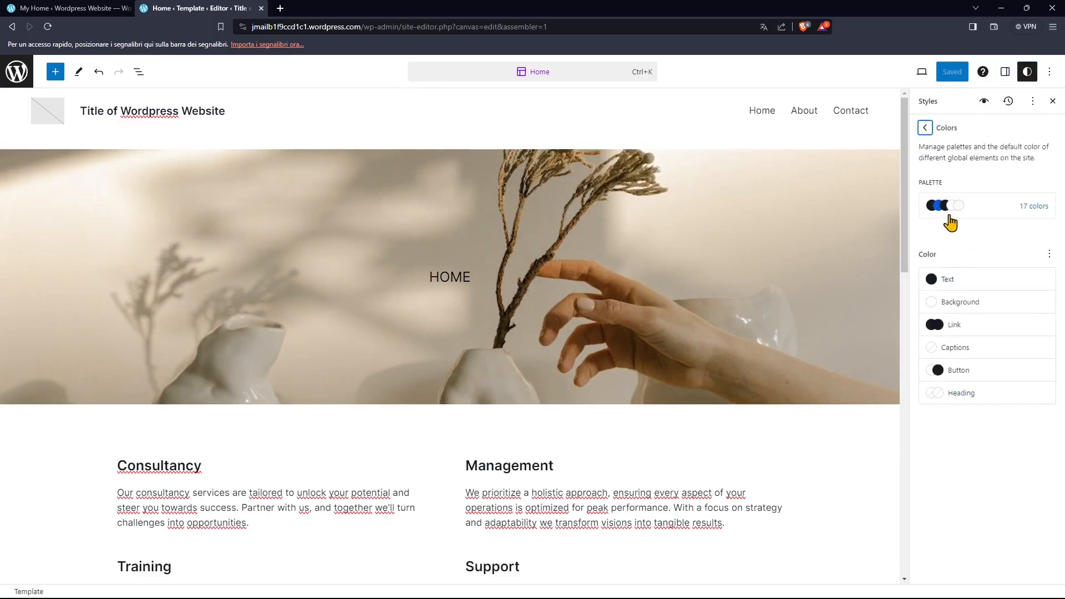
left_click(933, 334)
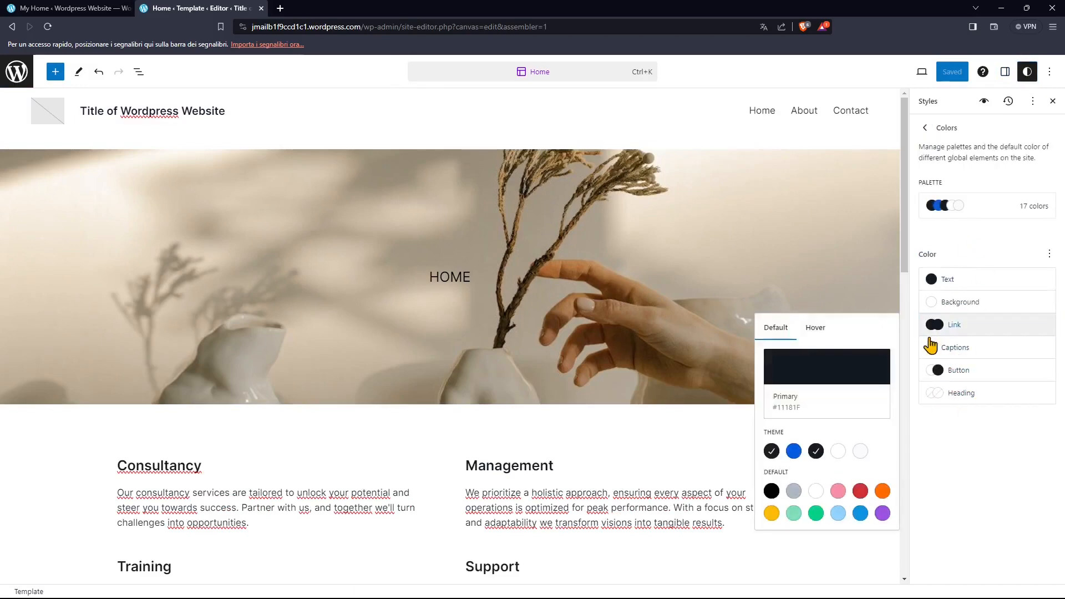
left_click(861, 491)
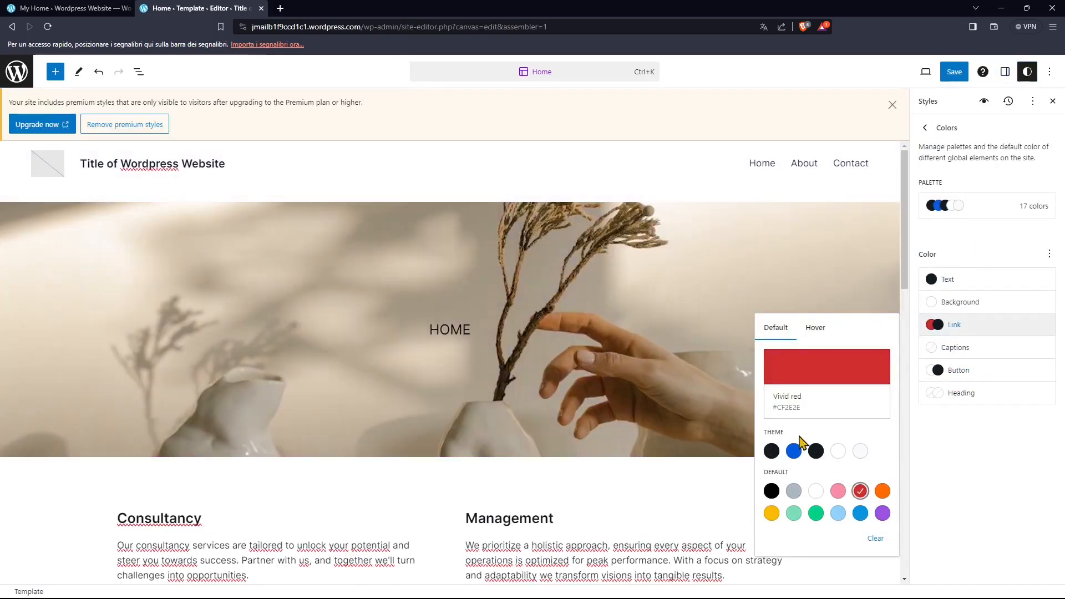
Step: Set the site-wide text color to Vivid green cyan and save the Custom Styles
left_click(961, 283)
left_click(816, 441)
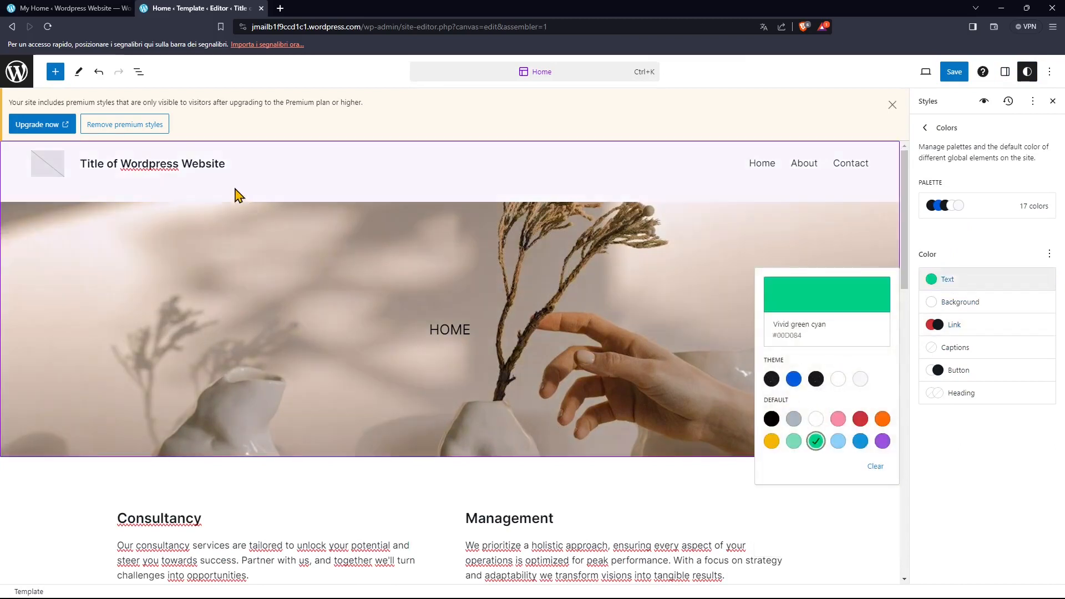
left_click(973, 252)
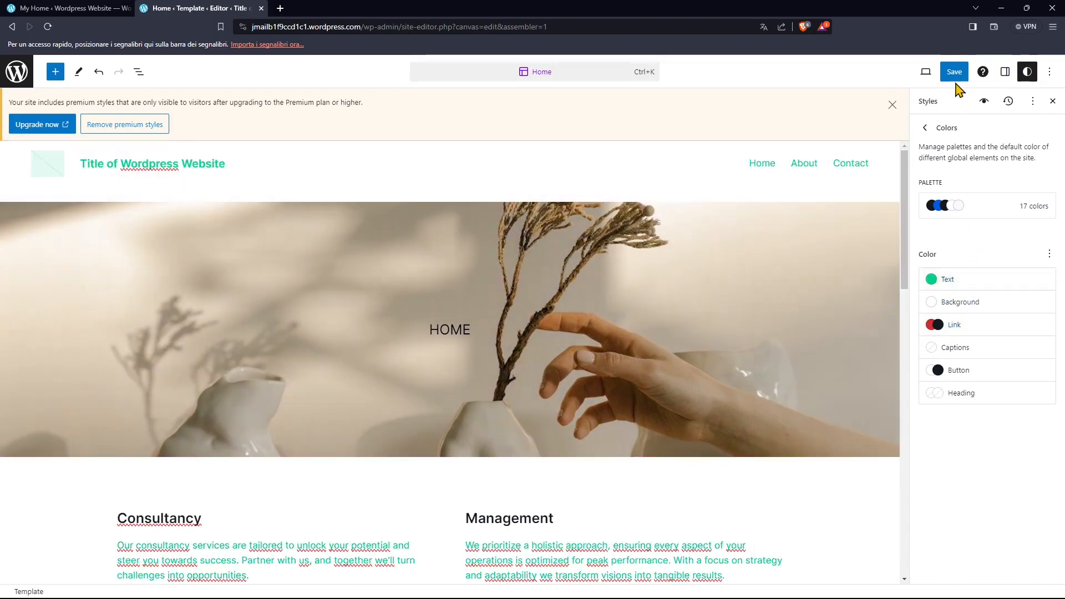
left_click(954, 72)
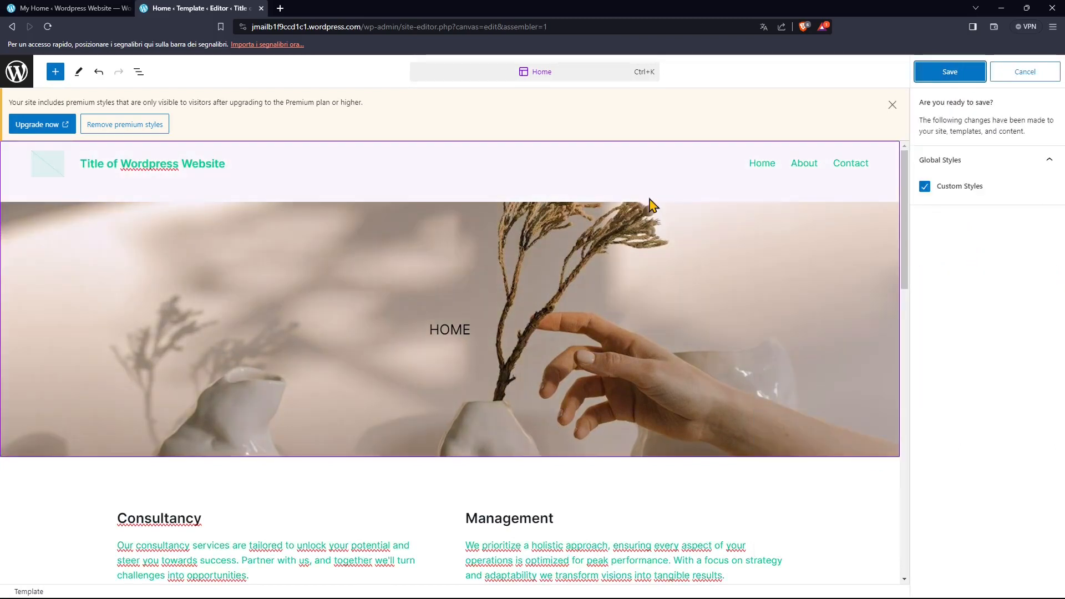
left_click(949, 72)
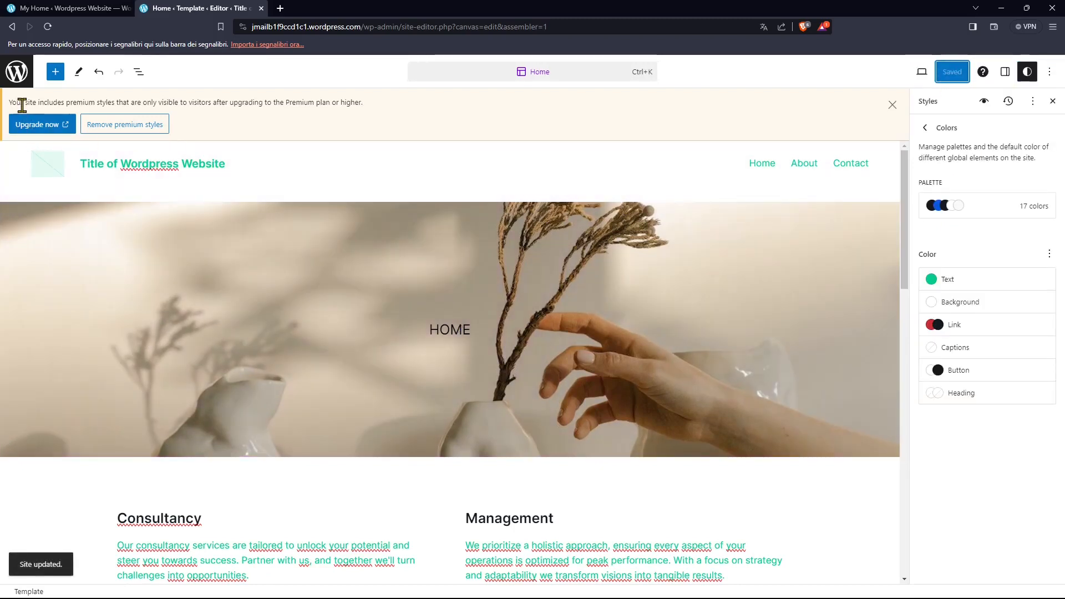
Step: Read the premium styles notice, remove the premium styles and save the Custom Styles
left_click_drag(12, 104, 351, 106)
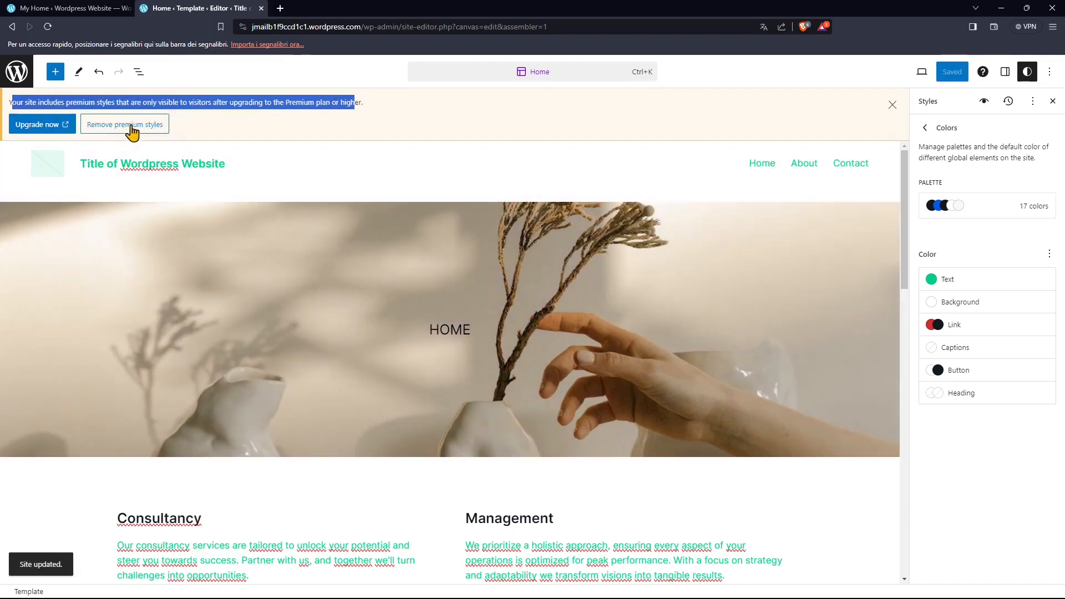
triple_click(305, 105)
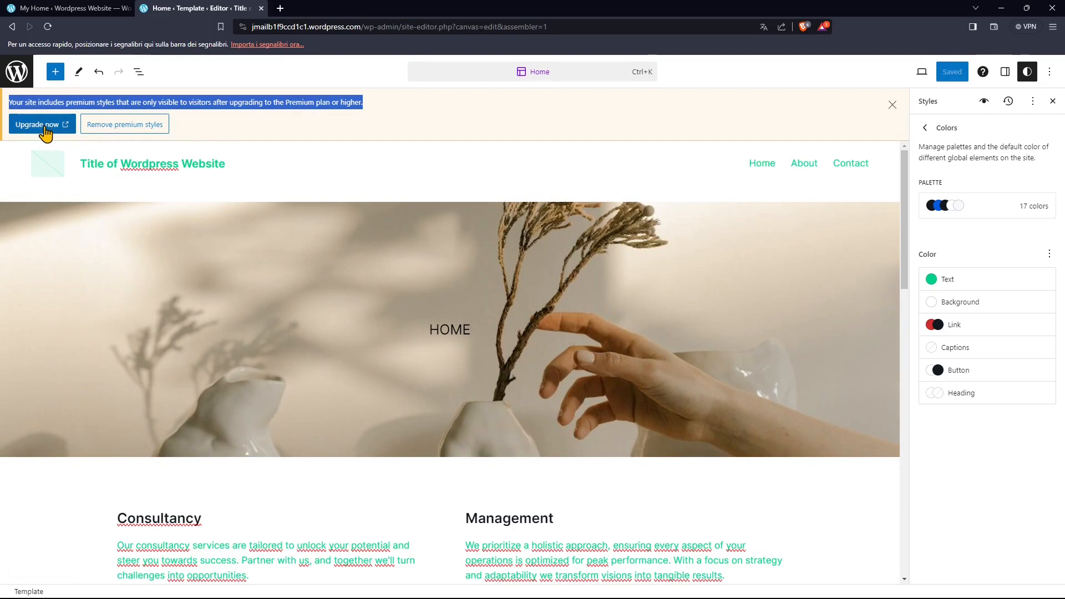
left_click(120, 131)
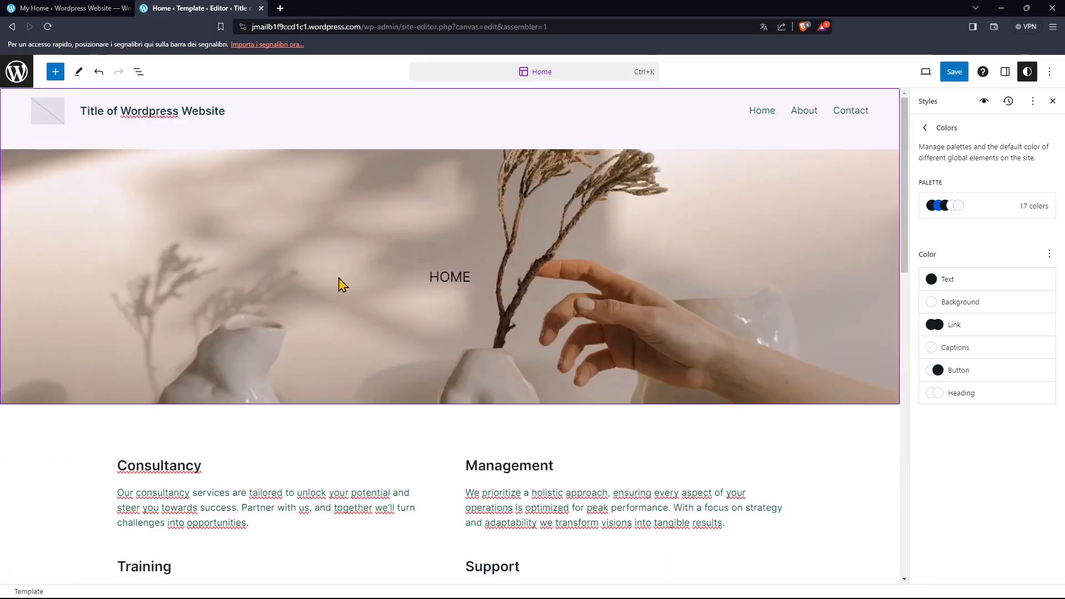
left_click(954, 72)
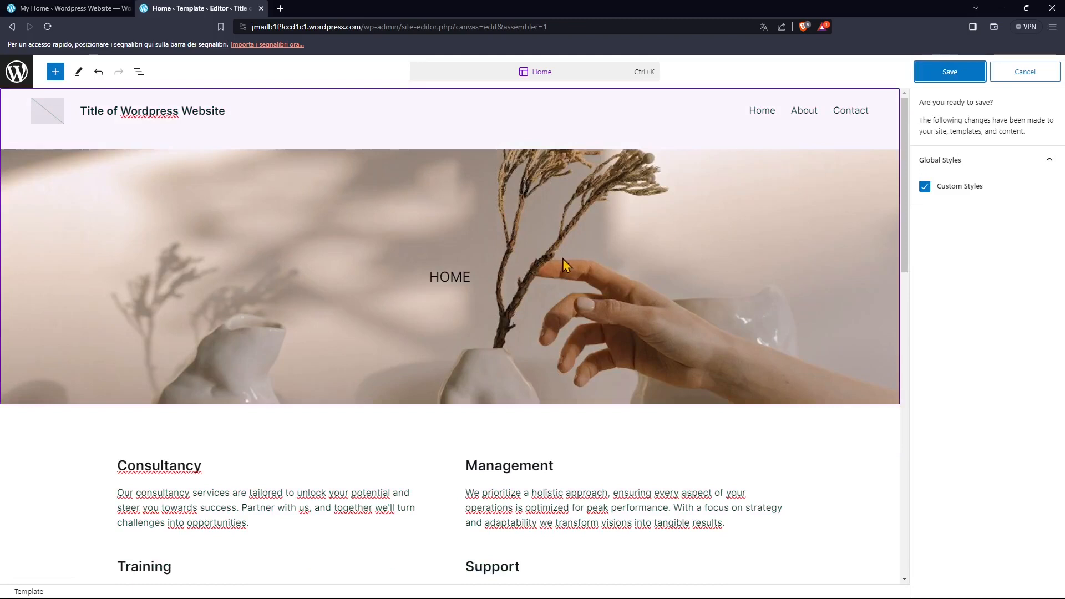
left_click(945, 75)
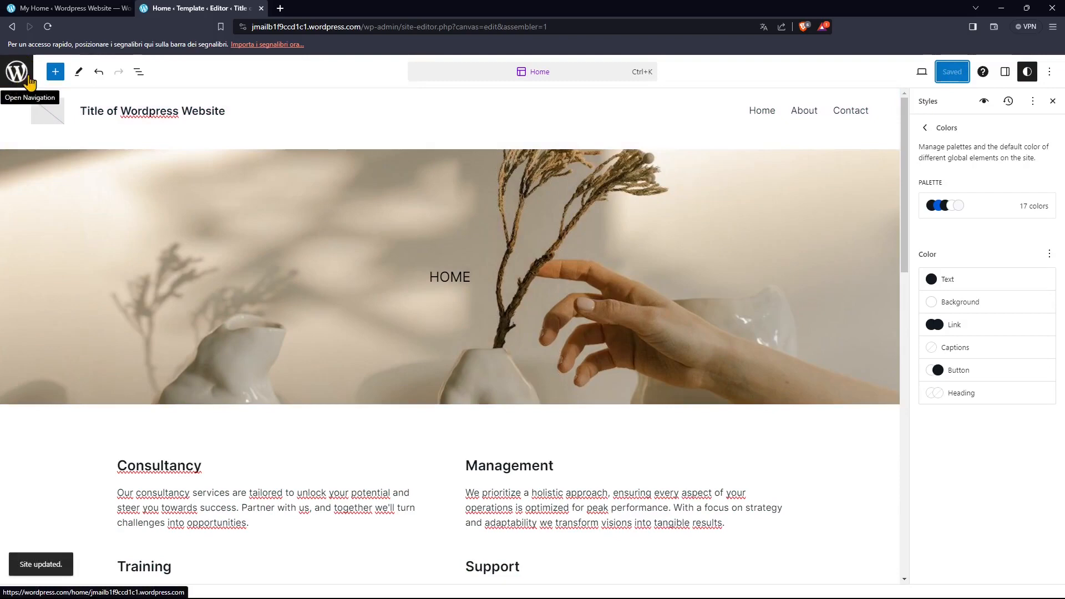
Step: Leave the editor for the My Home dashboard and open the site editor from there in a new browser tab
left_click(21, 79)
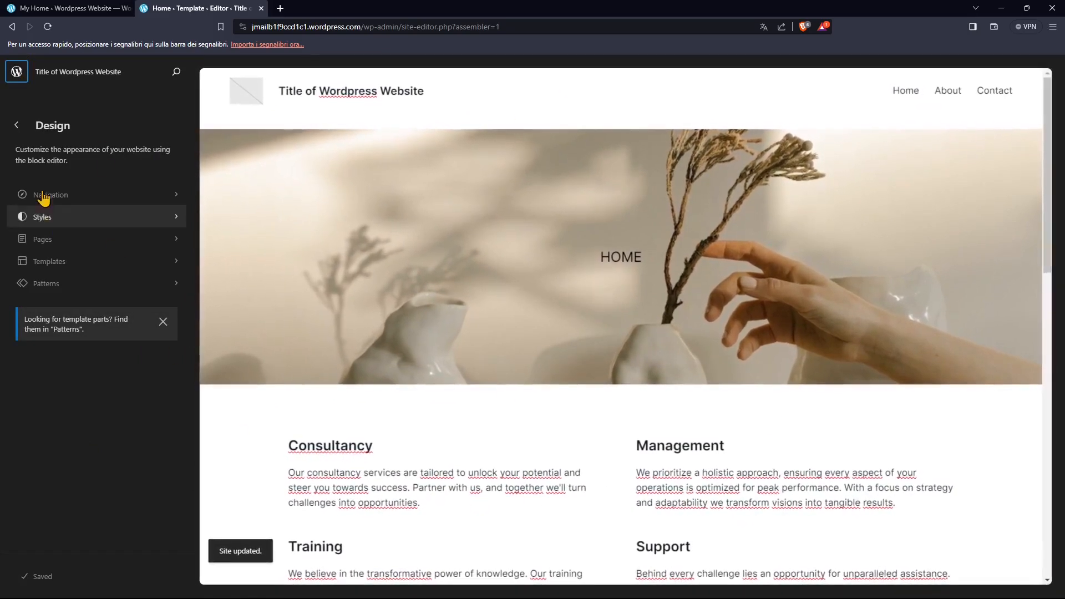
left_click(19, 133)
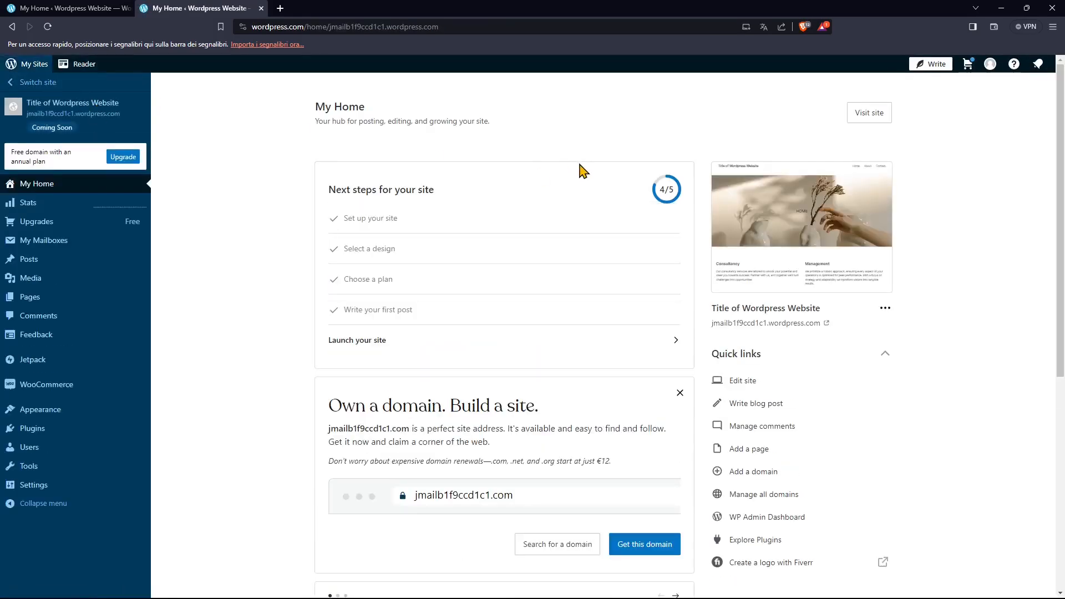
mouse_move(793, 272)
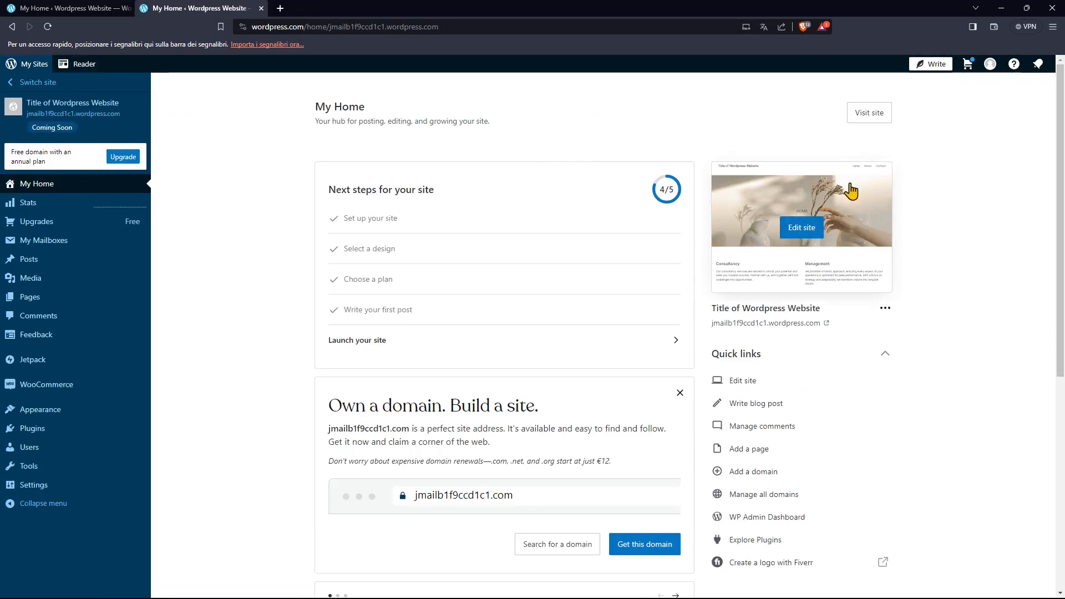
right_click(799, 225)
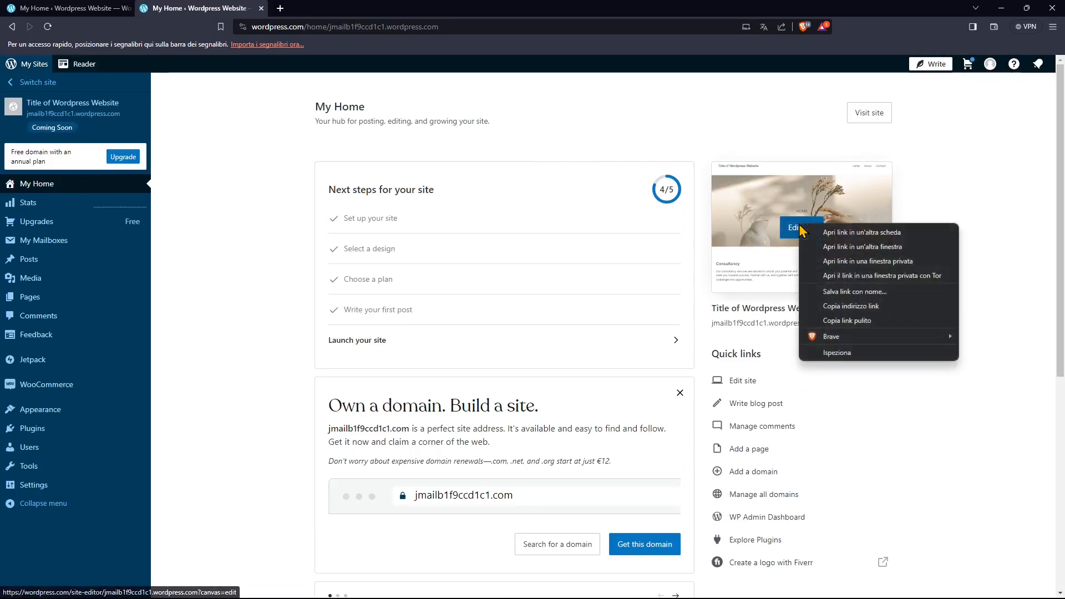
left_click(832, 233)
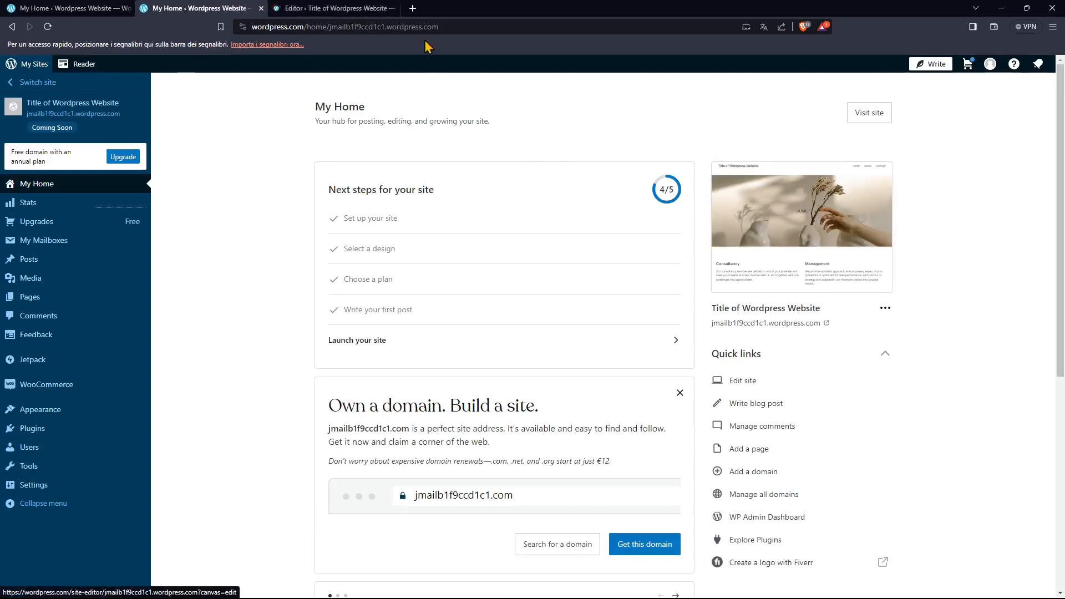
left_click(333, 8)
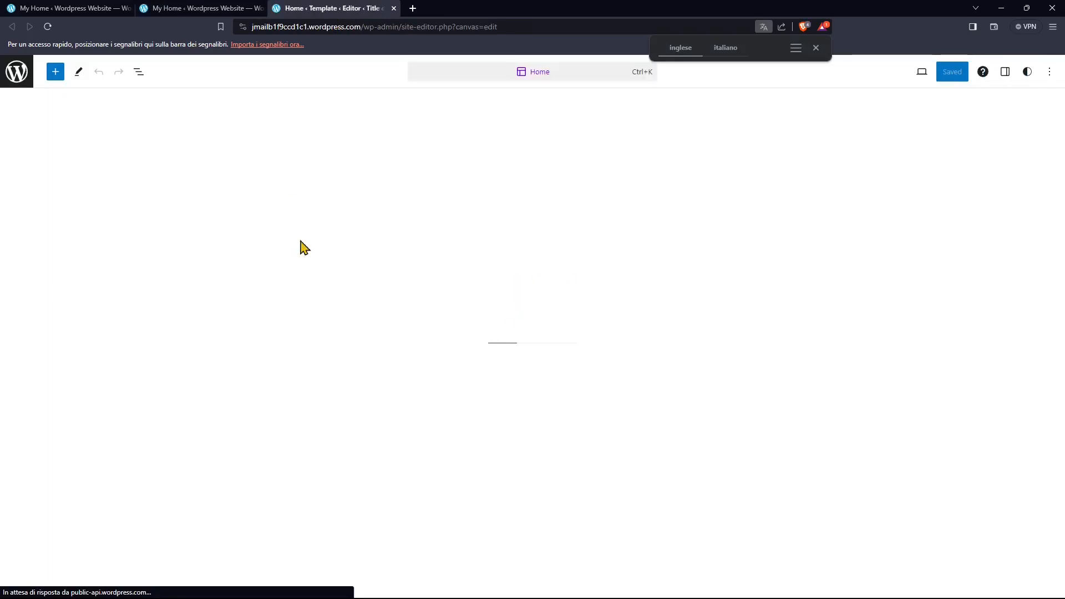
left_click(202, 9)
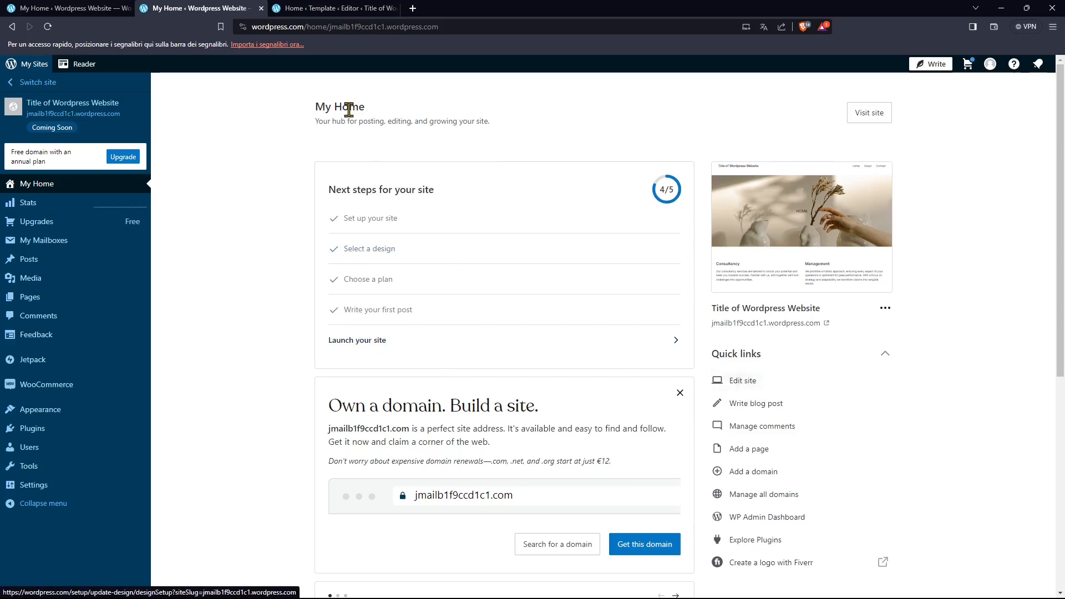
left_click(326, 10)
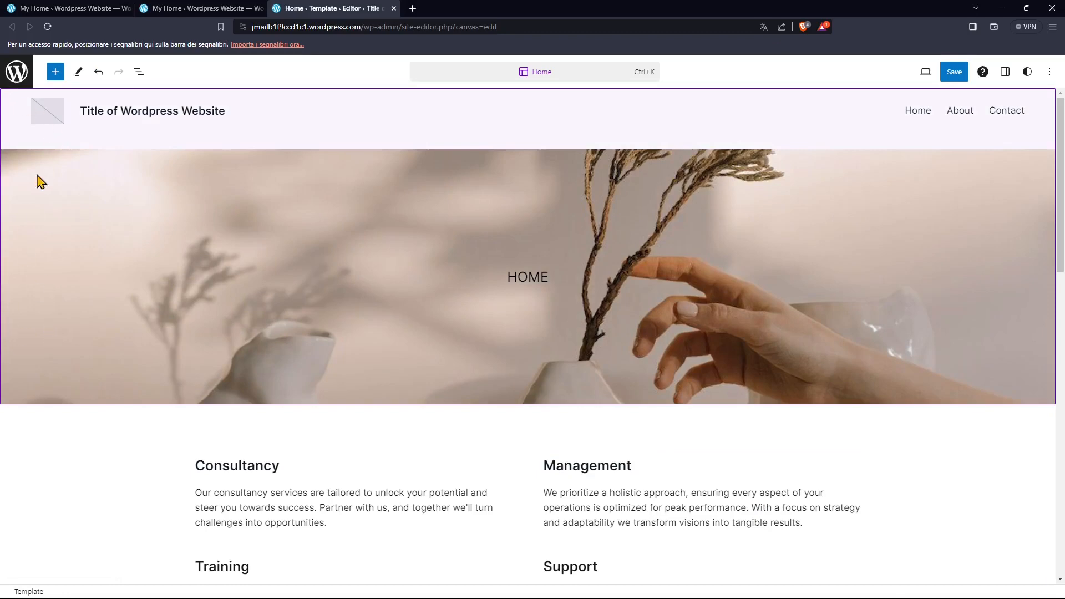
Step: Show the Design overview of the site editor and close the two My Home browser tabs
left_click(16, 71)
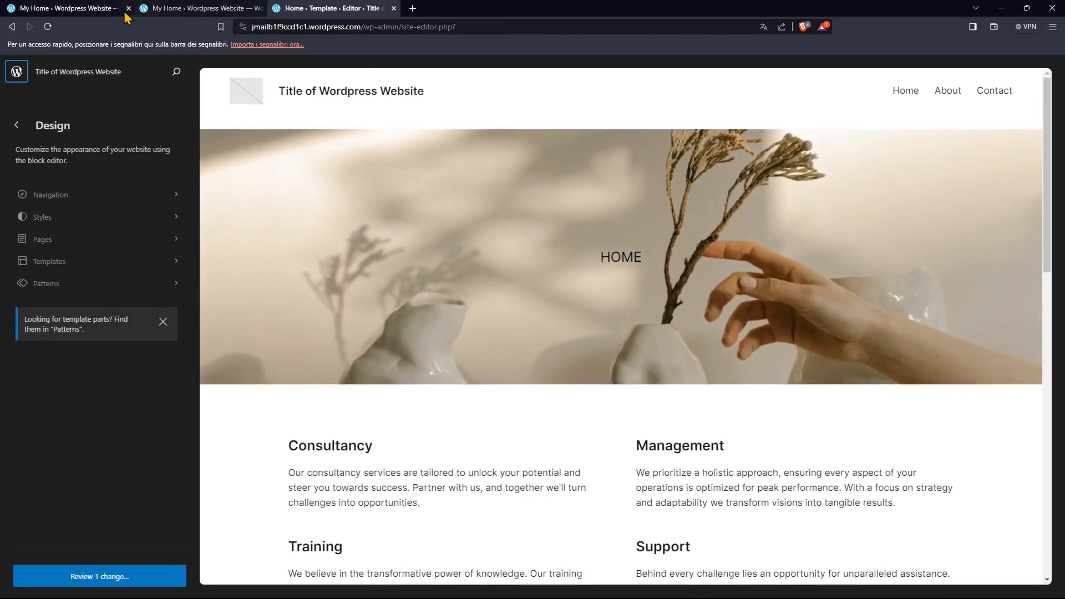
left_click(128, 8)
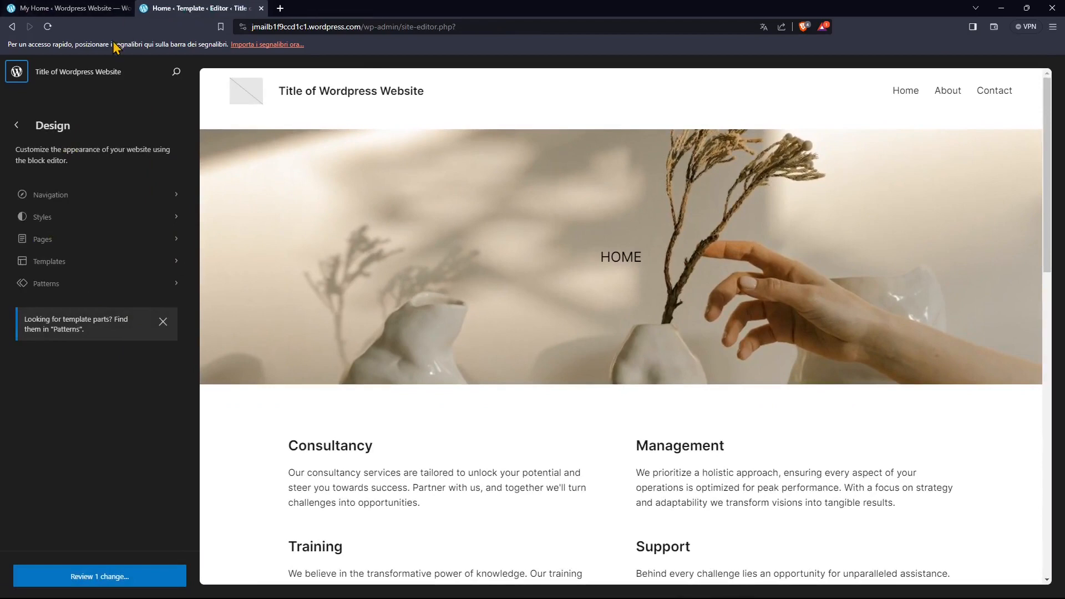
left_click(129, 8)
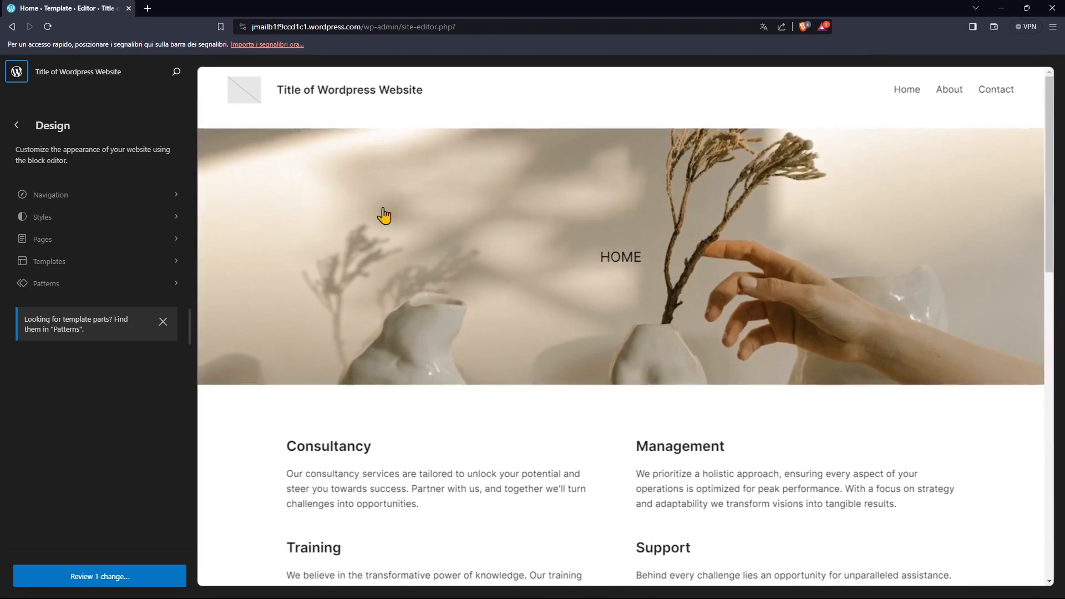
Step: Reopen the Home template for editing and select the Header, the services group and the Consultancy and Management headings in turn
left_click(392, 96)
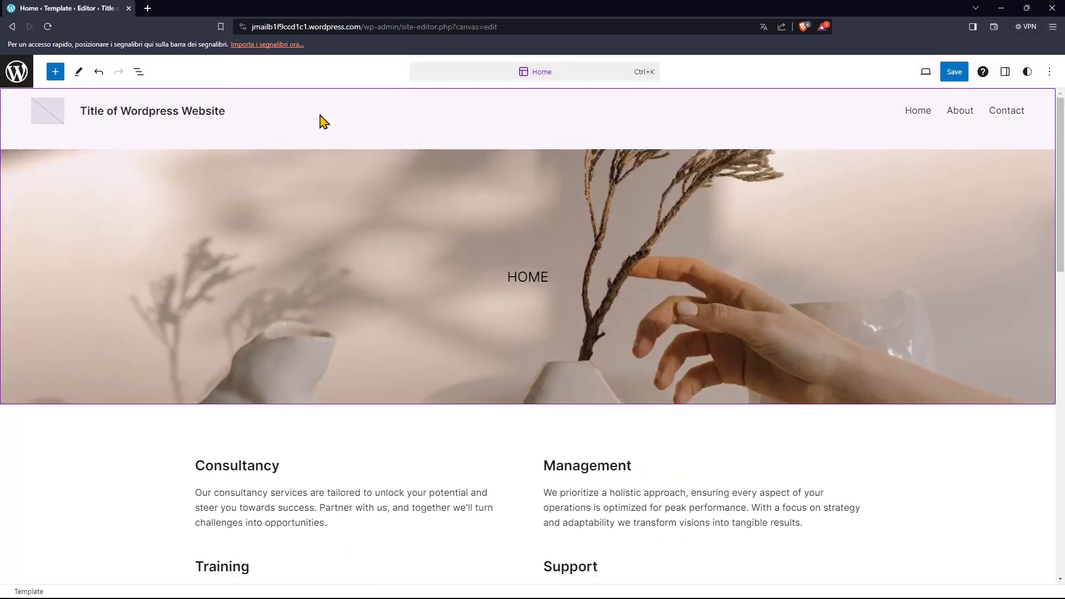
left_click(284, 240)
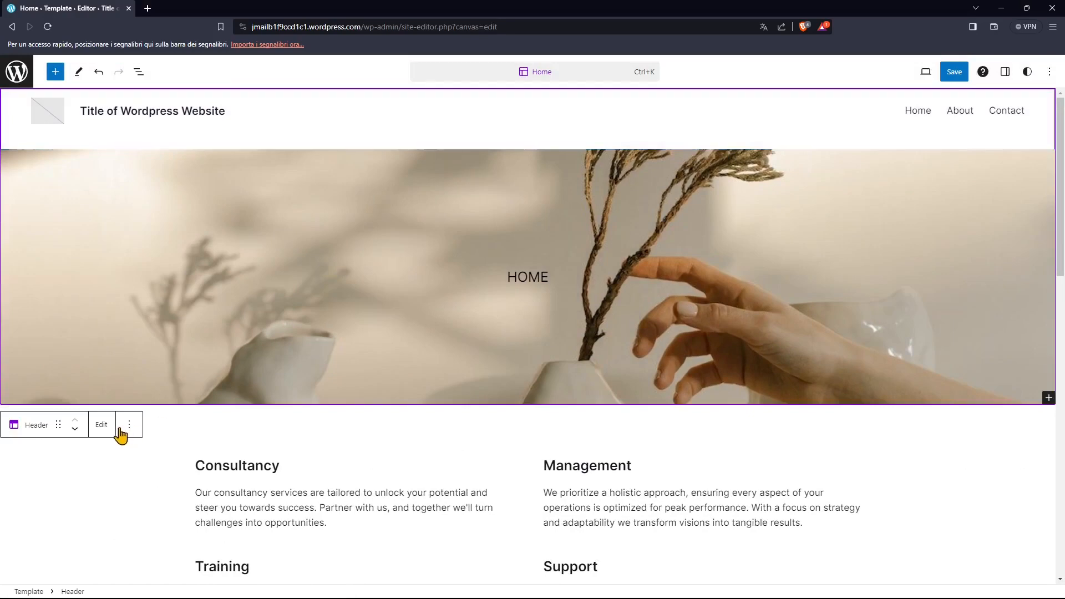
left_click(157, 500)
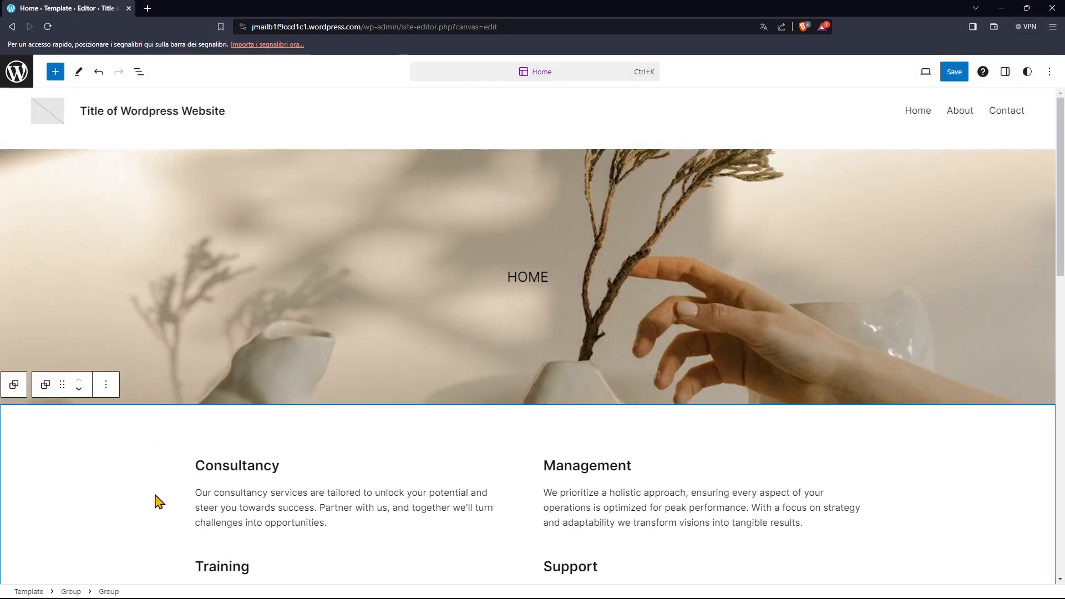
left_click(256, 469)
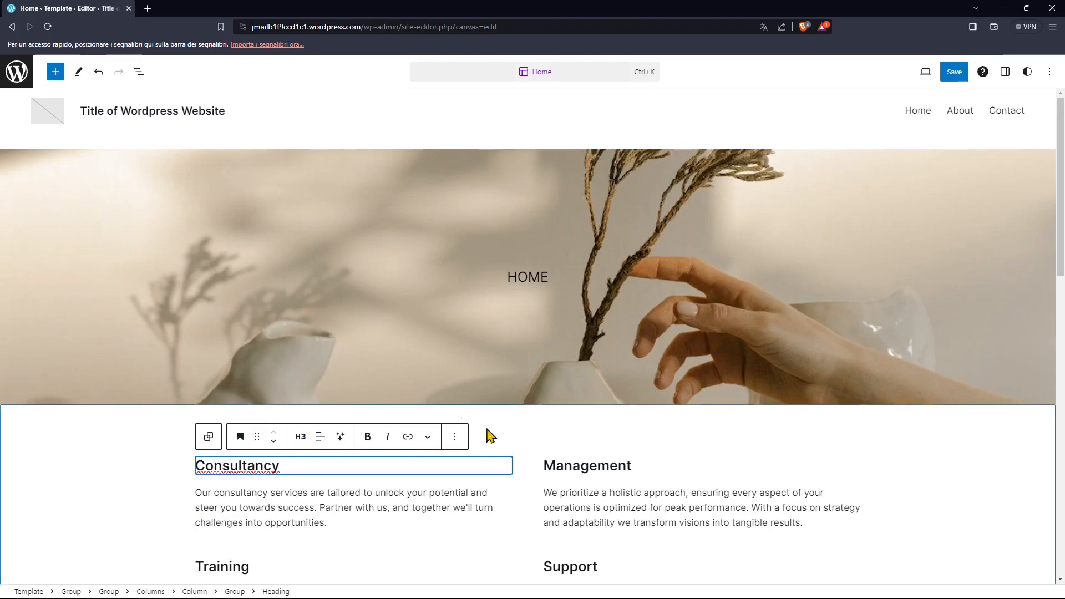
left_click(604, 466)
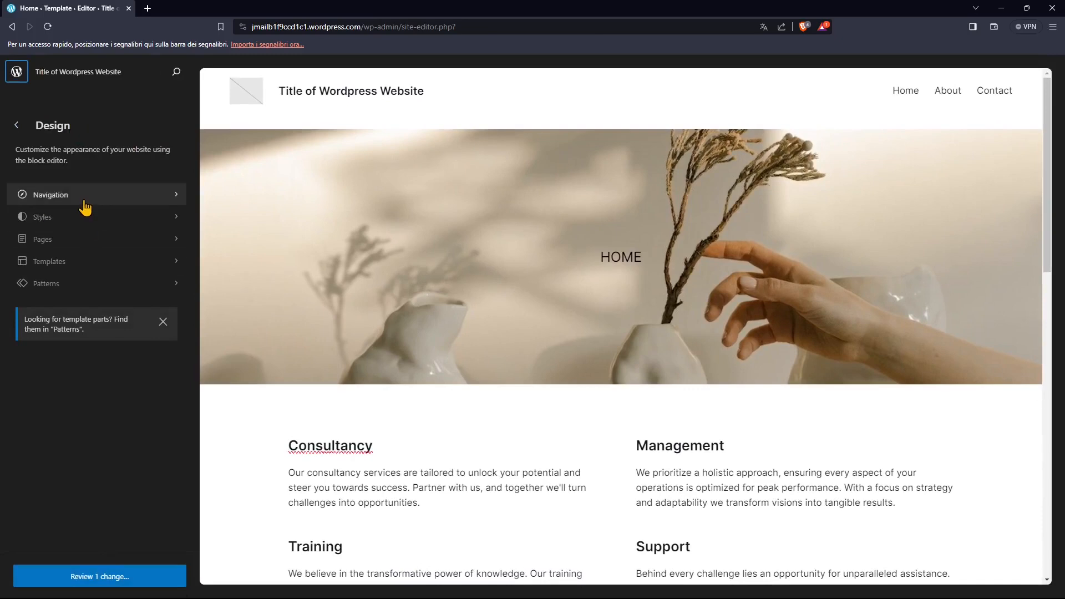
Step: View the Navigation section and the site's Styles from the Design overview, returning to the overview after each
left_click(51, 195)
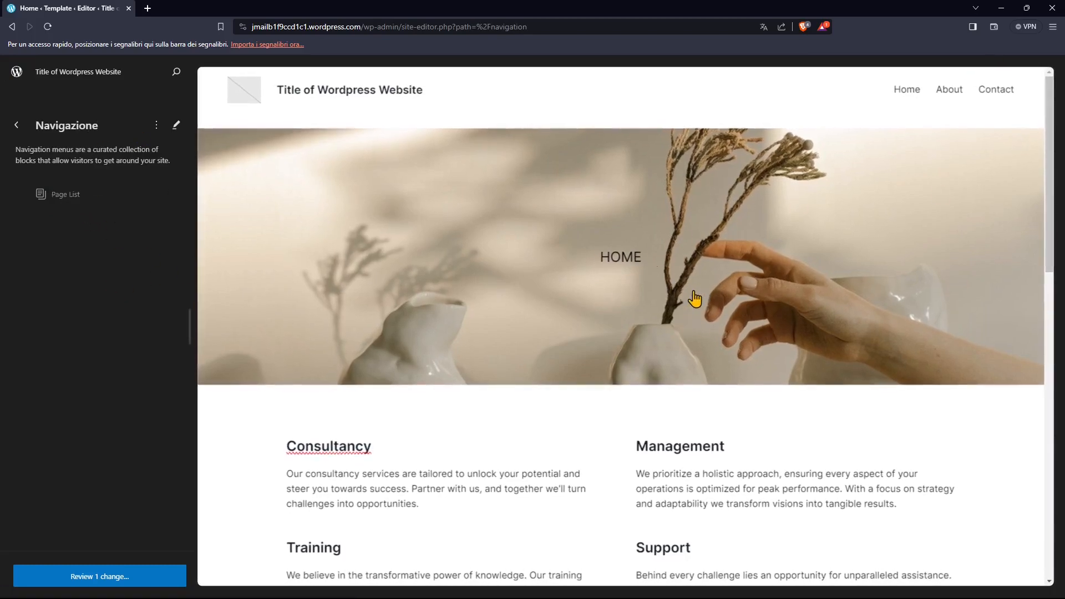
left_click(16, 125)
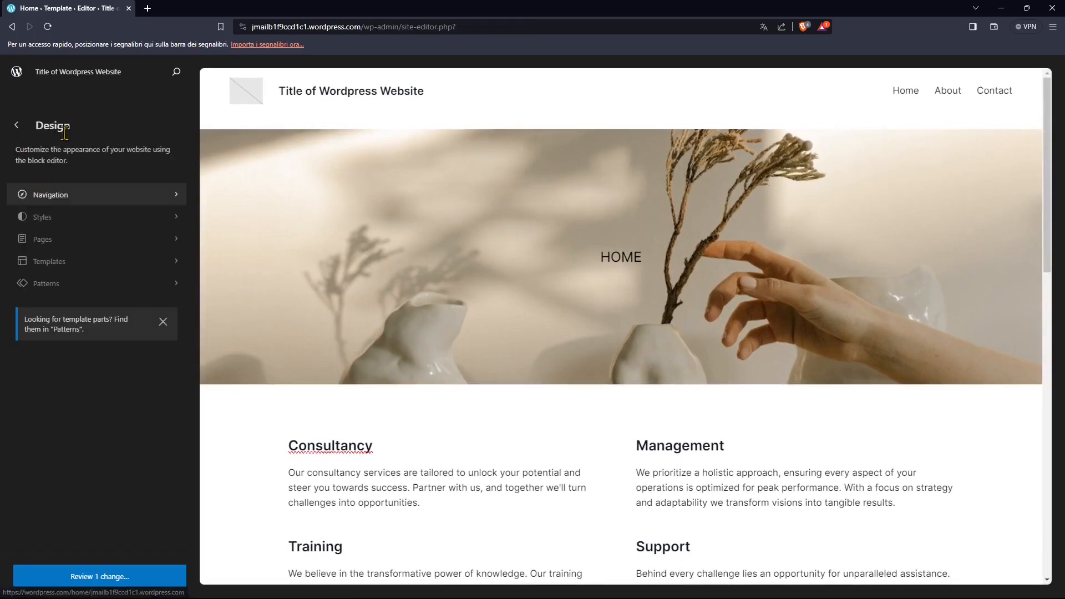
left_click(51, 222)
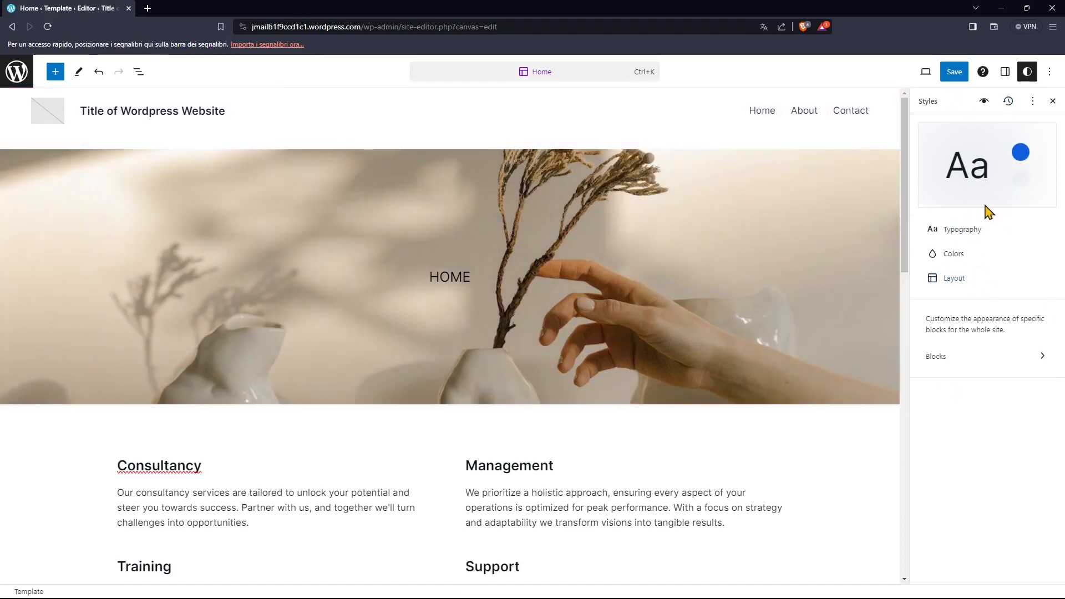
left_click(17, 71)
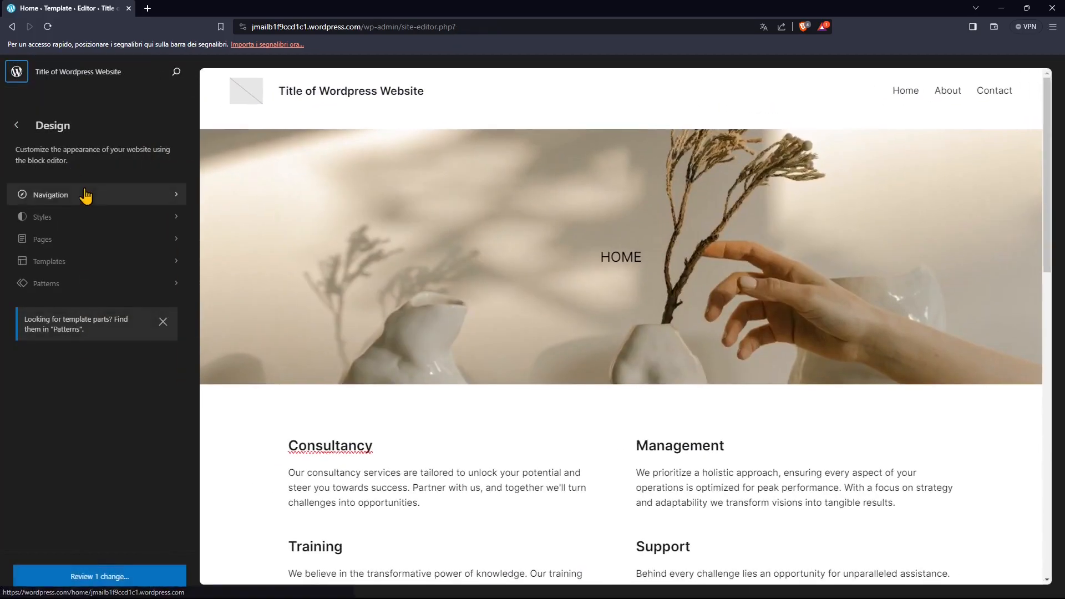
Step: Open the Info page for editing from the site's Pages and go back to its page details
left_click(46, 244)
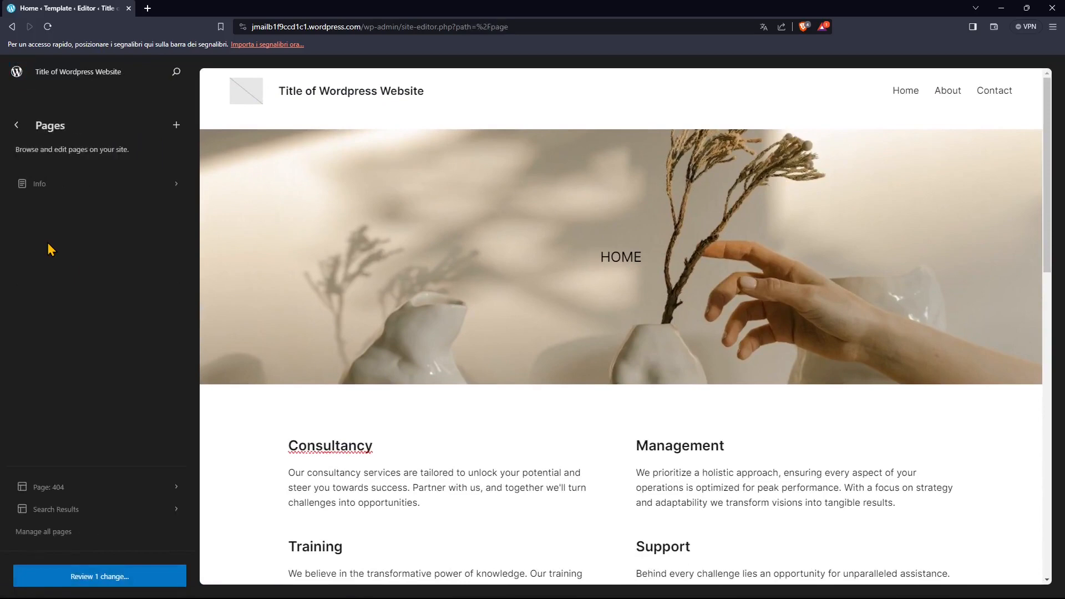
left_click(38, 185)
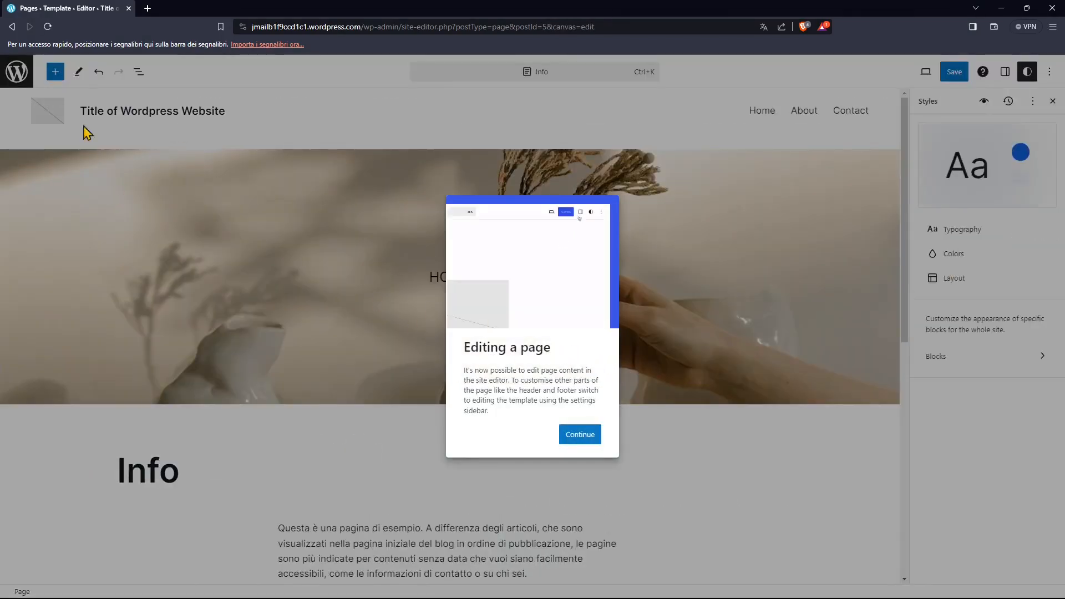
left_click(13, 83)
left_click(17, 84)
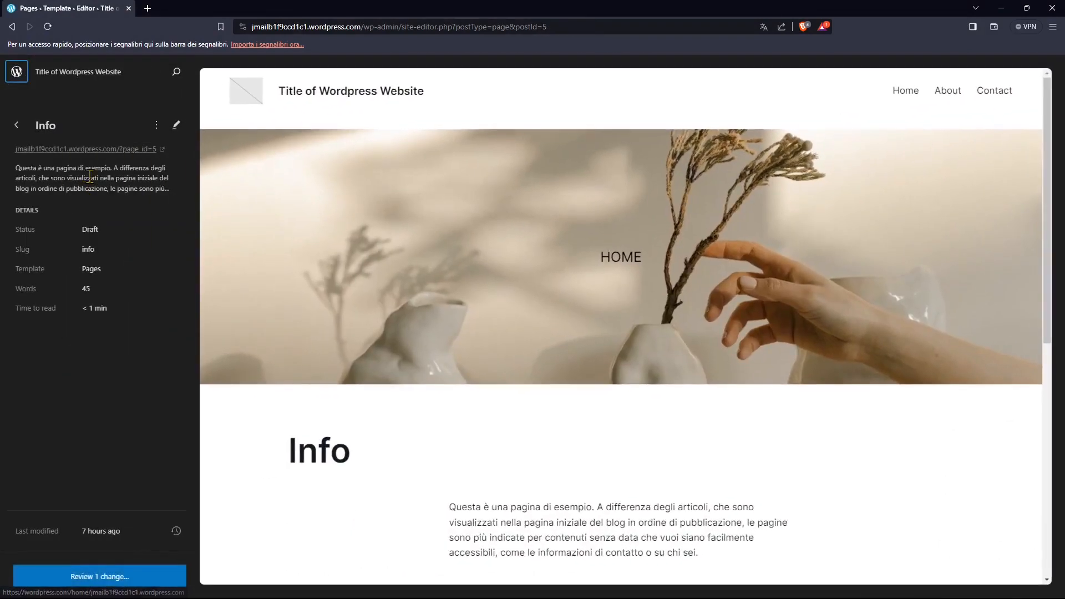
Step: Open the Info page's web address in a new tab and look through the page down to its footer
left_click(158, 126)
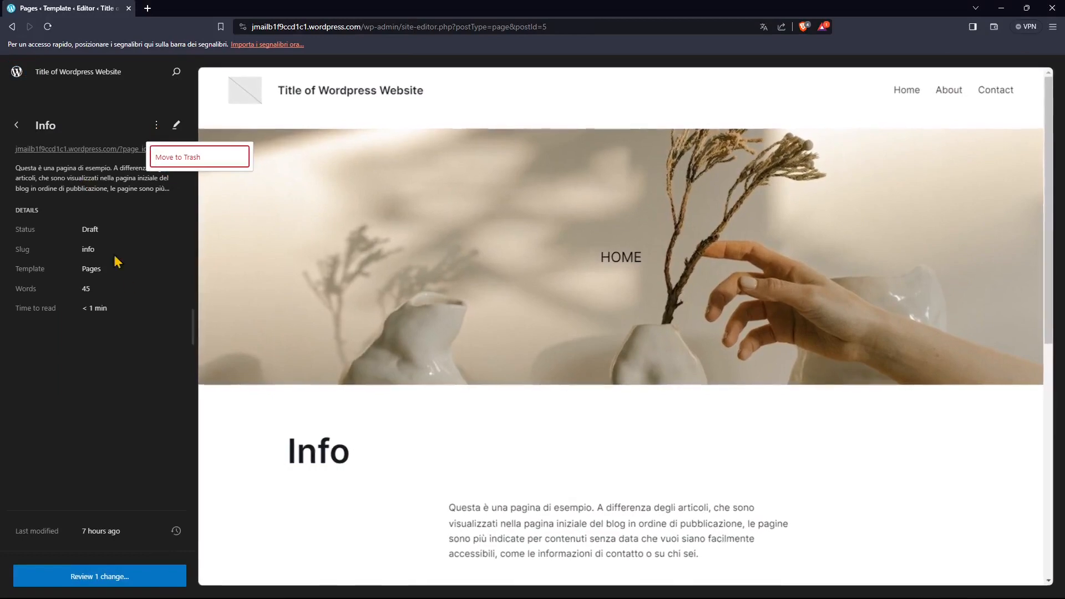
left_click(135, 278)
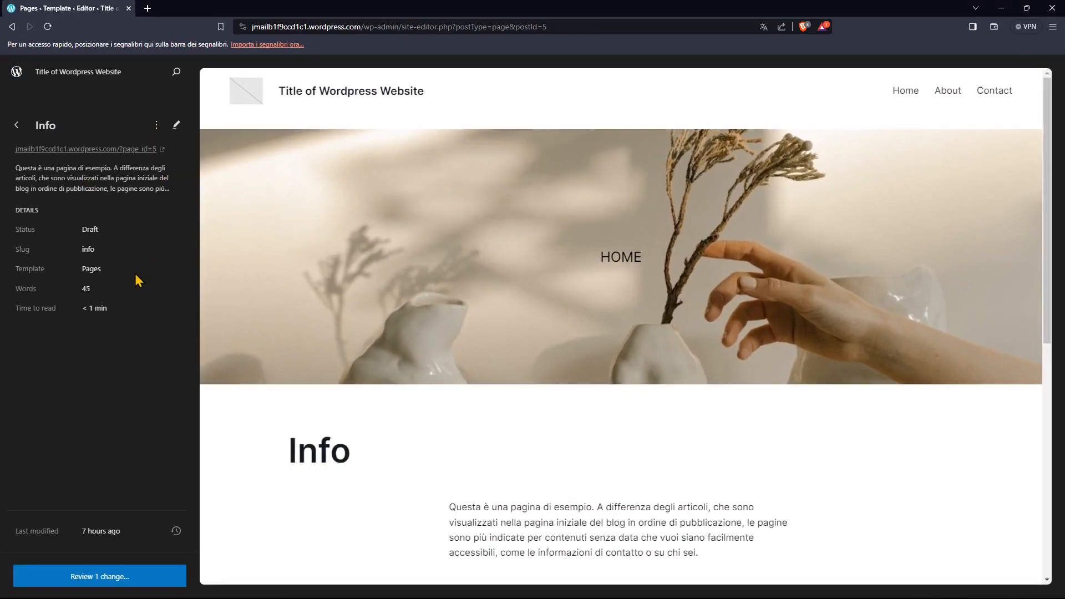
left_click(115, 150)
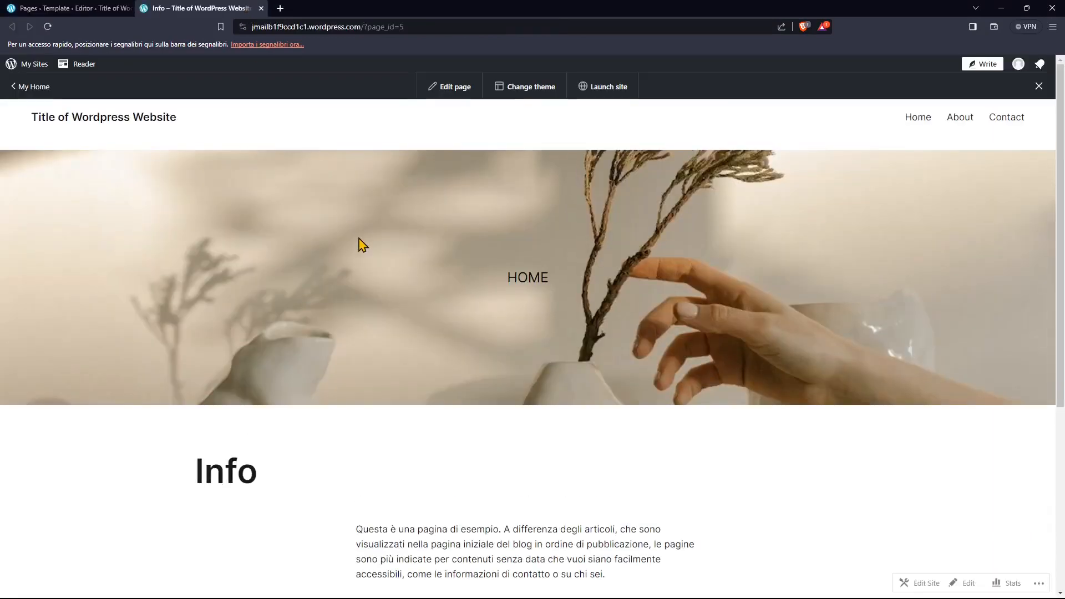
scroll(642, 426, "down", 4)
scroll(352, 335, "up", 3)
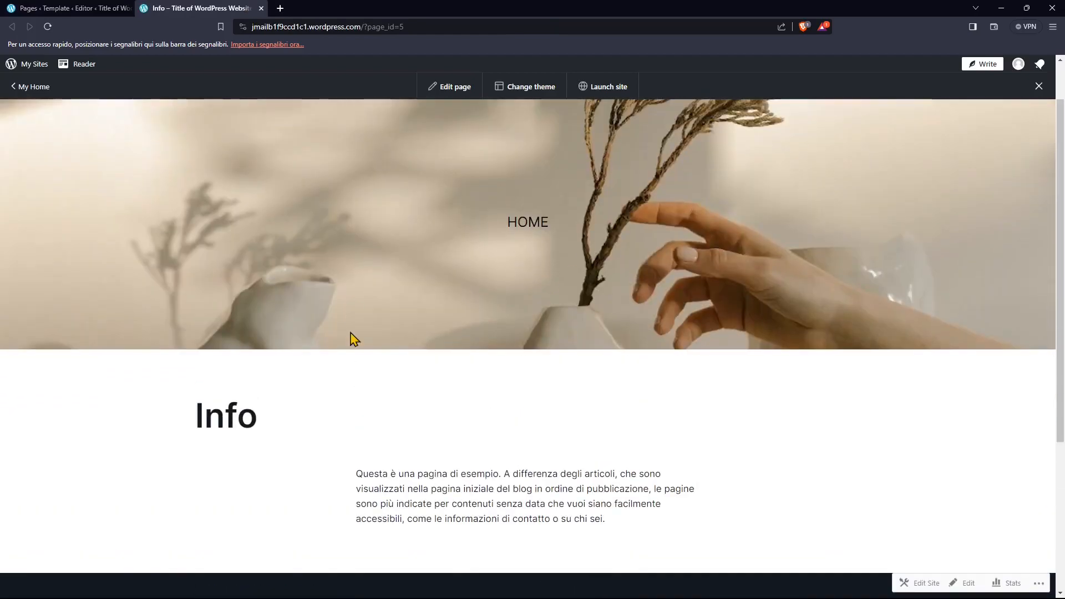
scroll(336, 361, "down", 2)
scroll(444, 326, "up", 3)
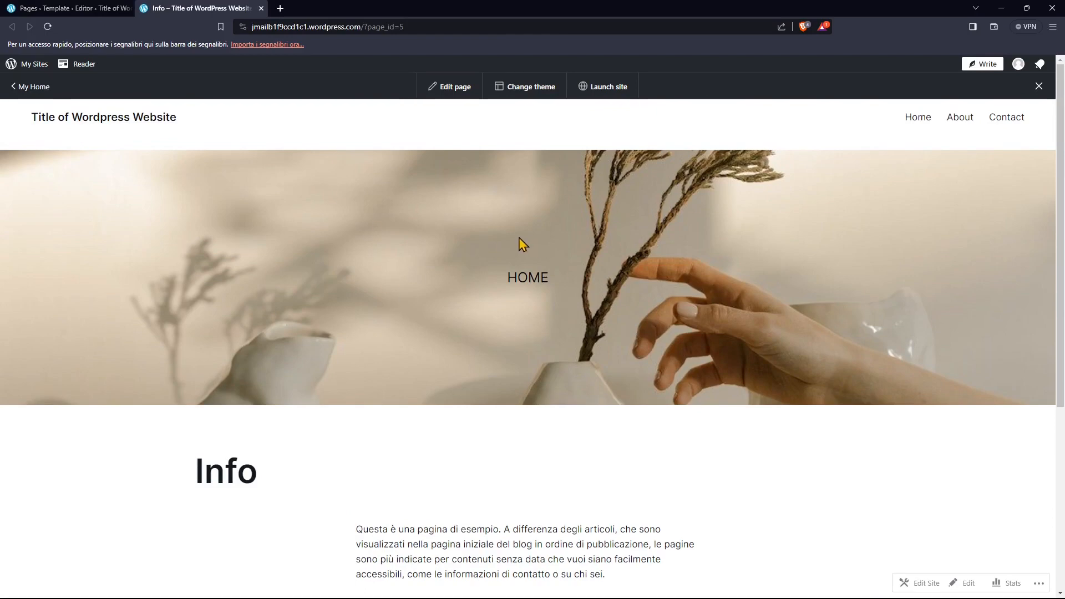
scroll(574, 265, "down", 5)
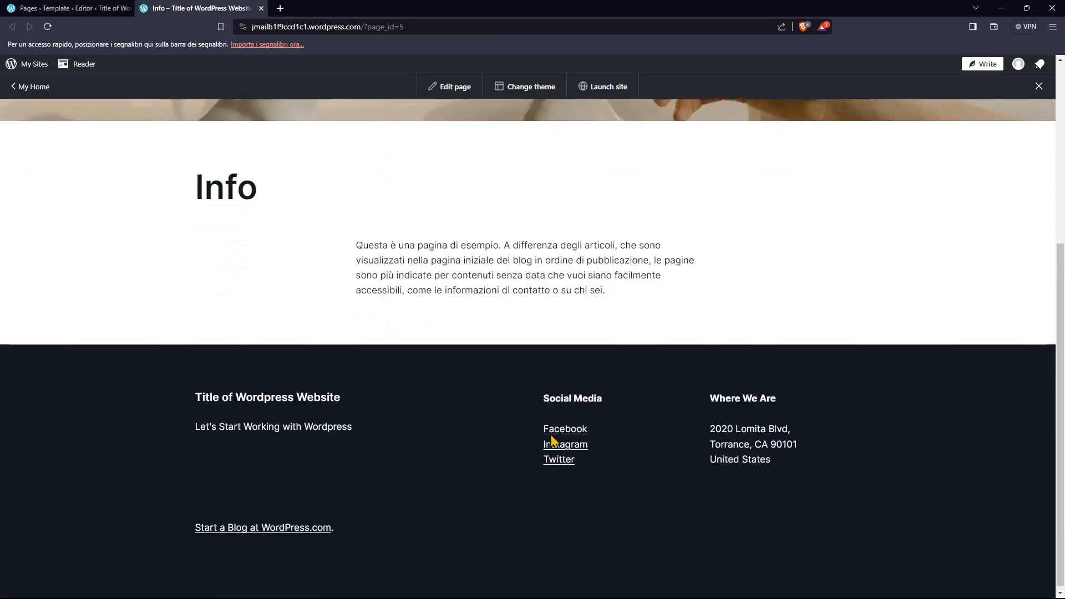
Step: Highlight the Info heading and its sample paragraph on the live page, clear the selection and return to the page header
left_click_drag(198, 185, 702, 290)
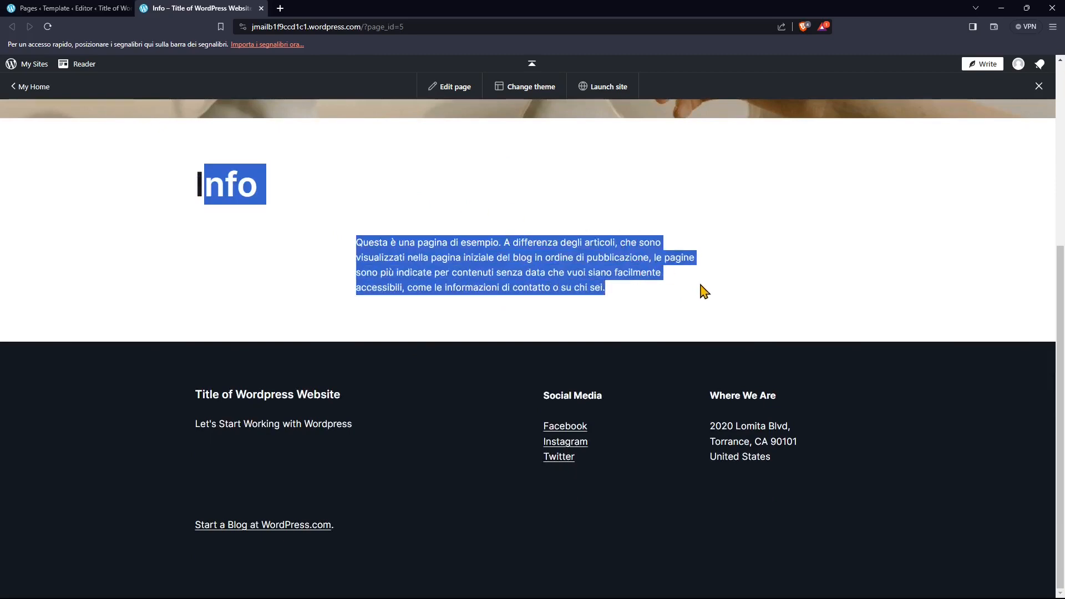
left_click(435, 274)
left_click_drag(200, 186, 248, 223)
scroll(574, 341, "up", 4)
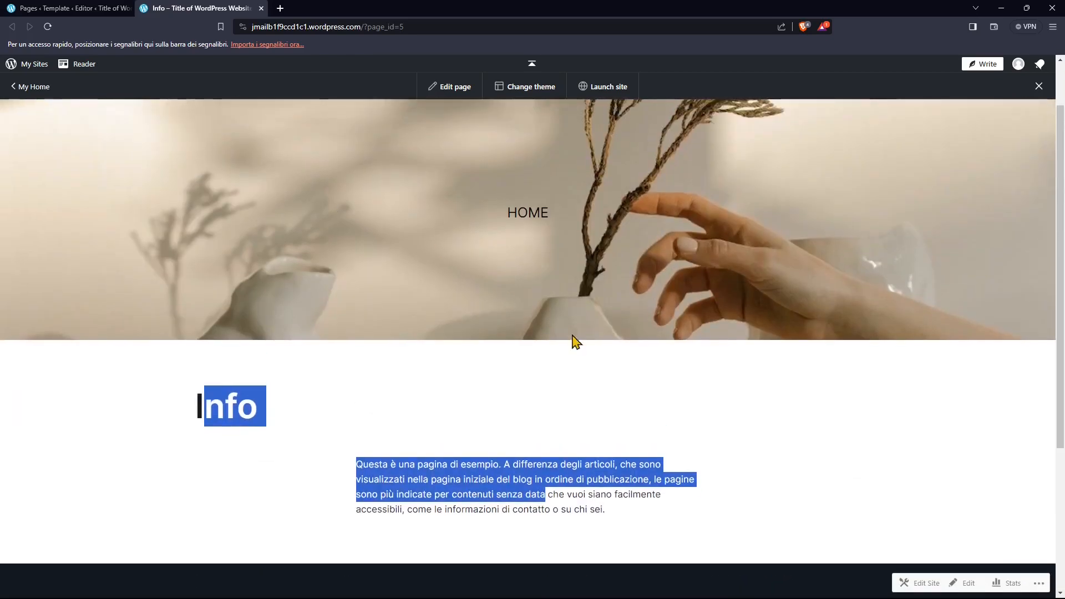
left_click(676, 391)
scroll(414, 301, "up", 2)
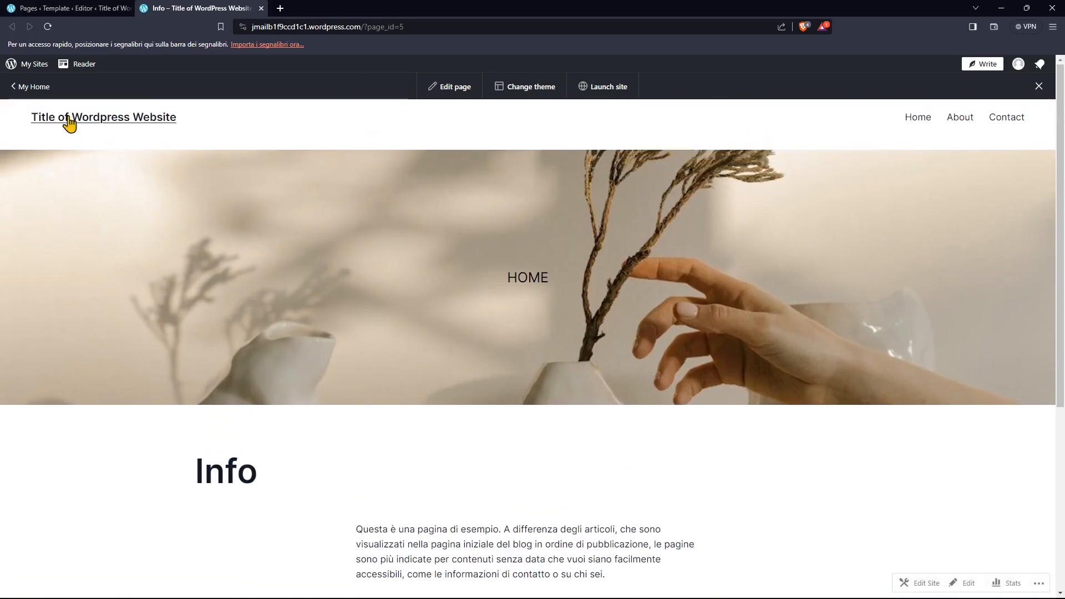
Step: Open My Home and the site editor from the page preview, and close that extra tab while keeping the original editor tab
left_click(14, 97)
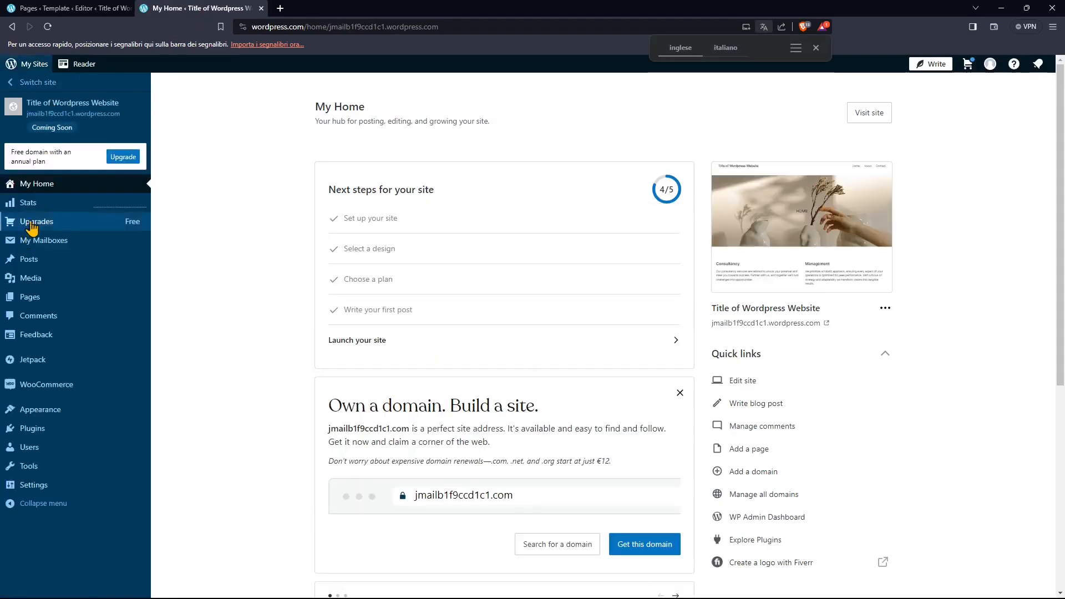
left_click(739, 382)
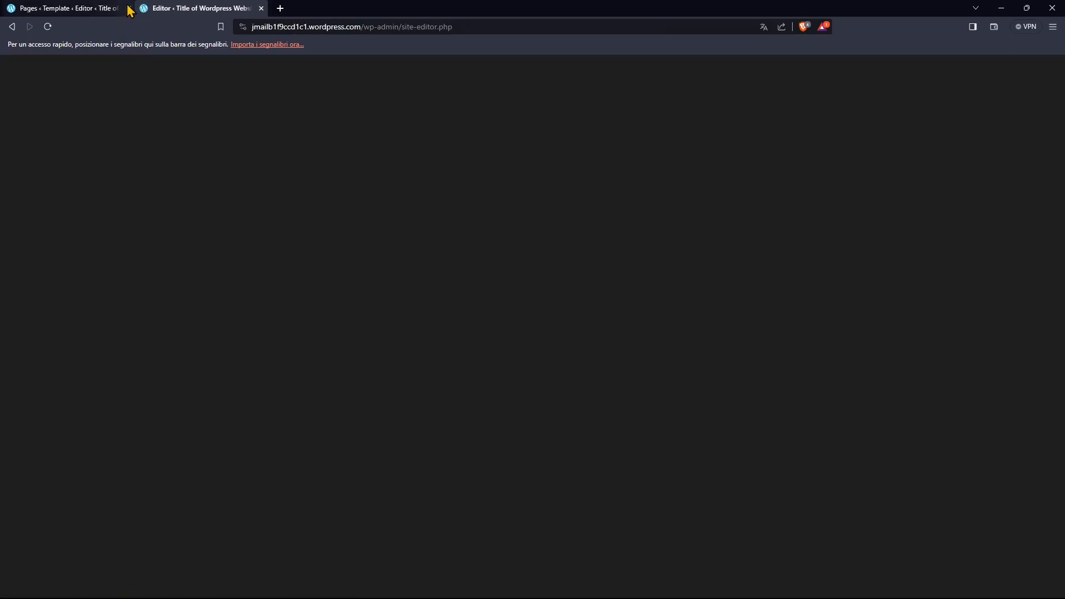
left_click(128, 8)
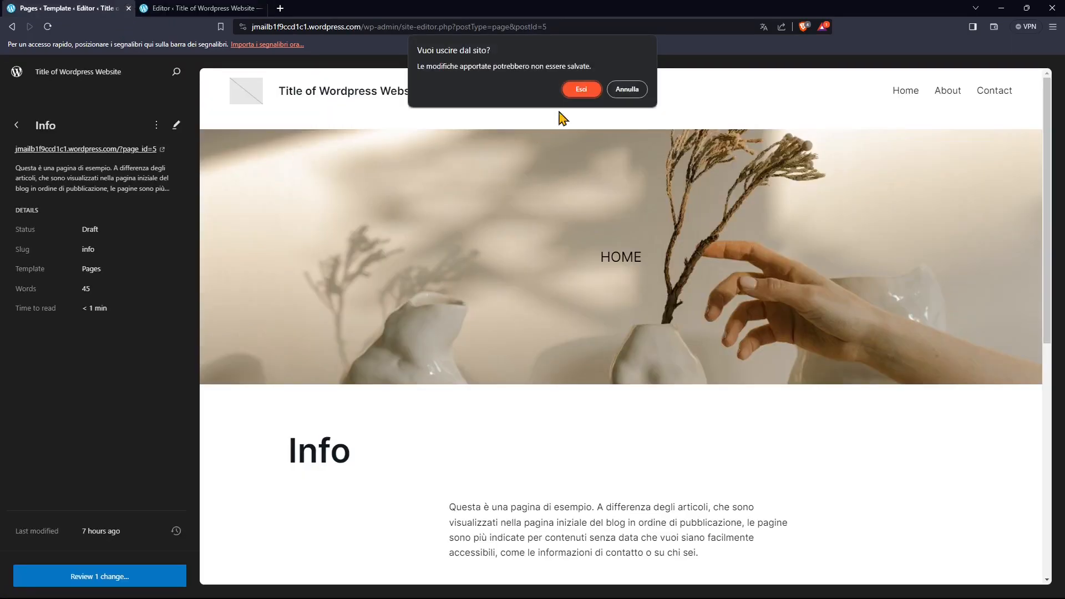
left_click(617, 88)
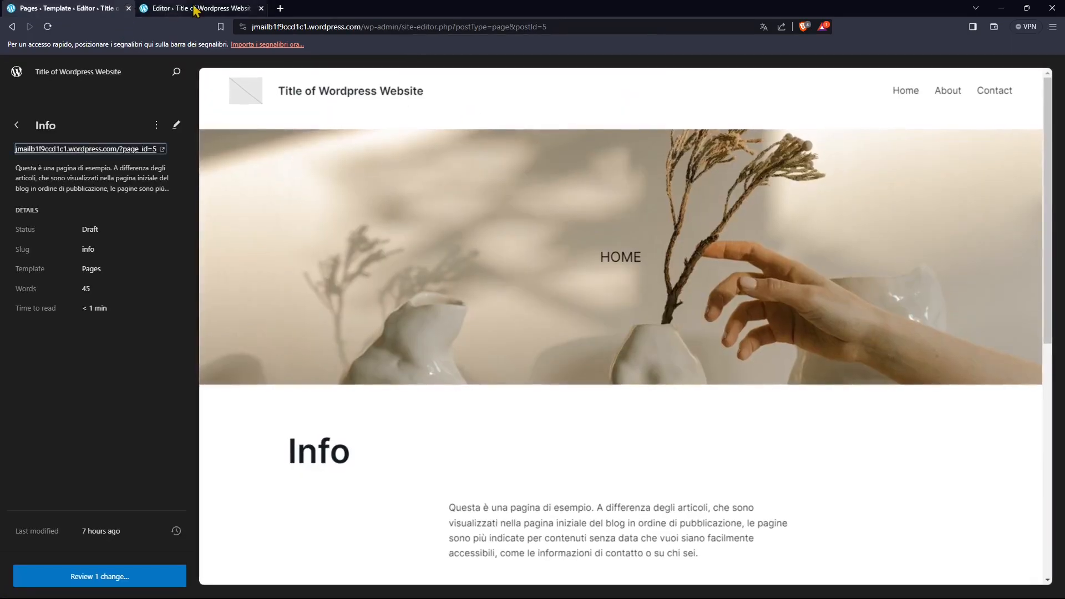
left_click(261, 8)
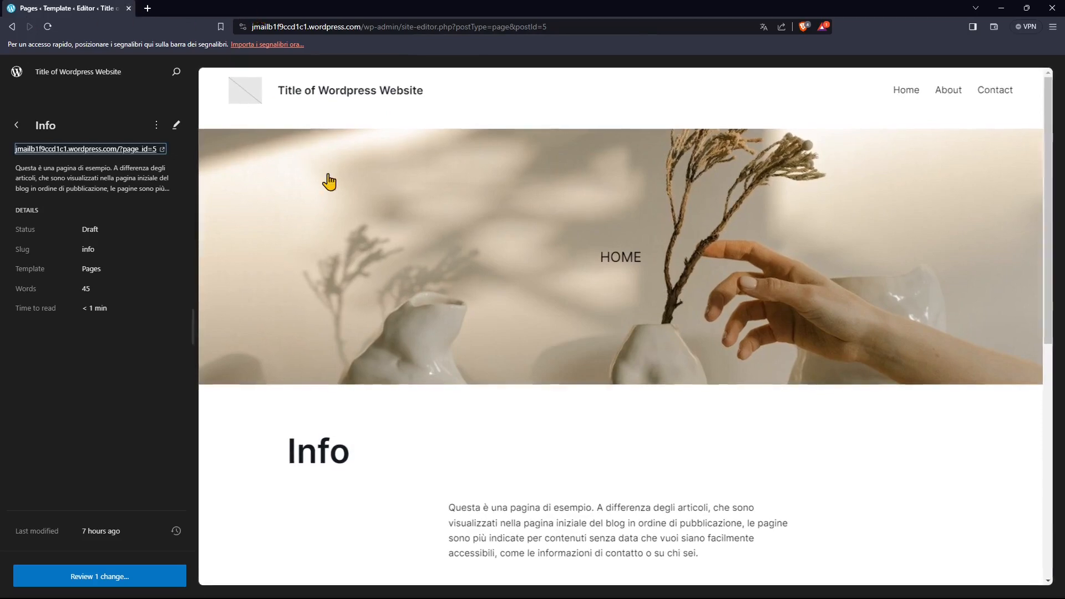
Step: Move the Info page to the trash from its page details
left_click(136, 212)
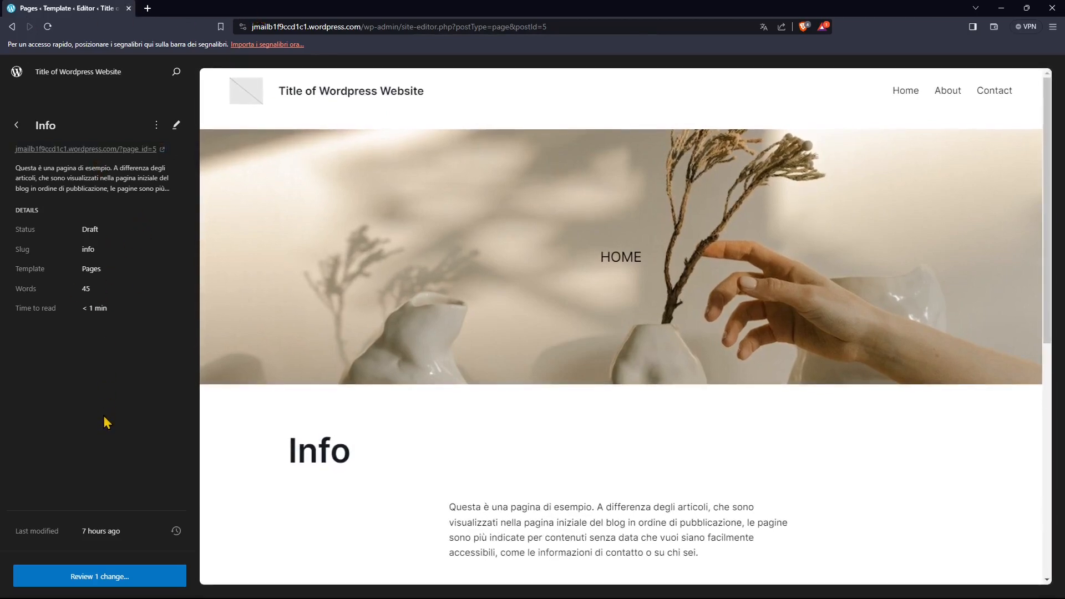
left_click(156, 126)
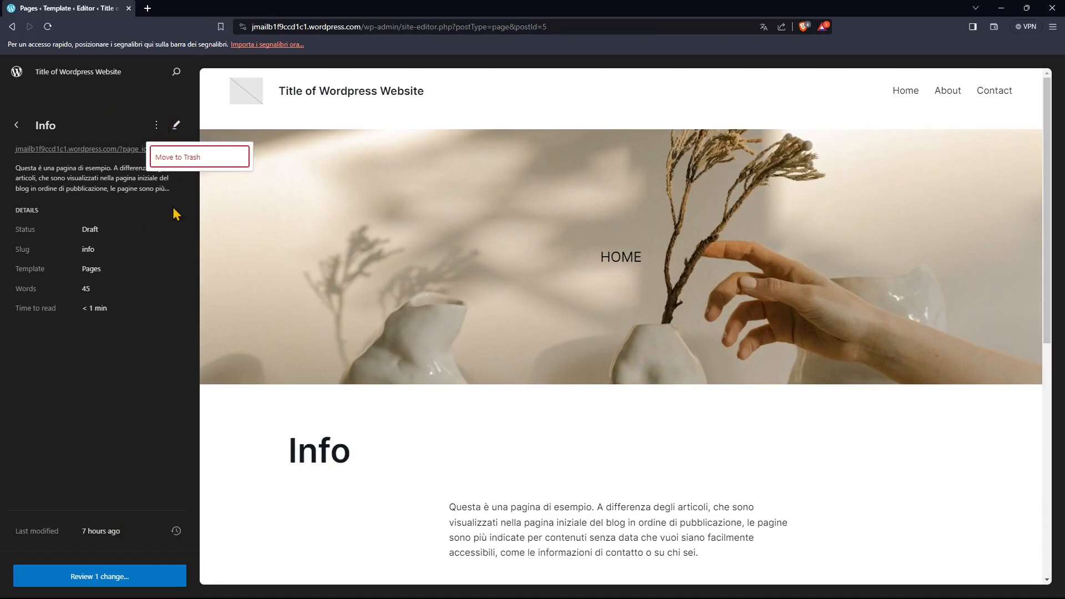
left_click(185, 161)
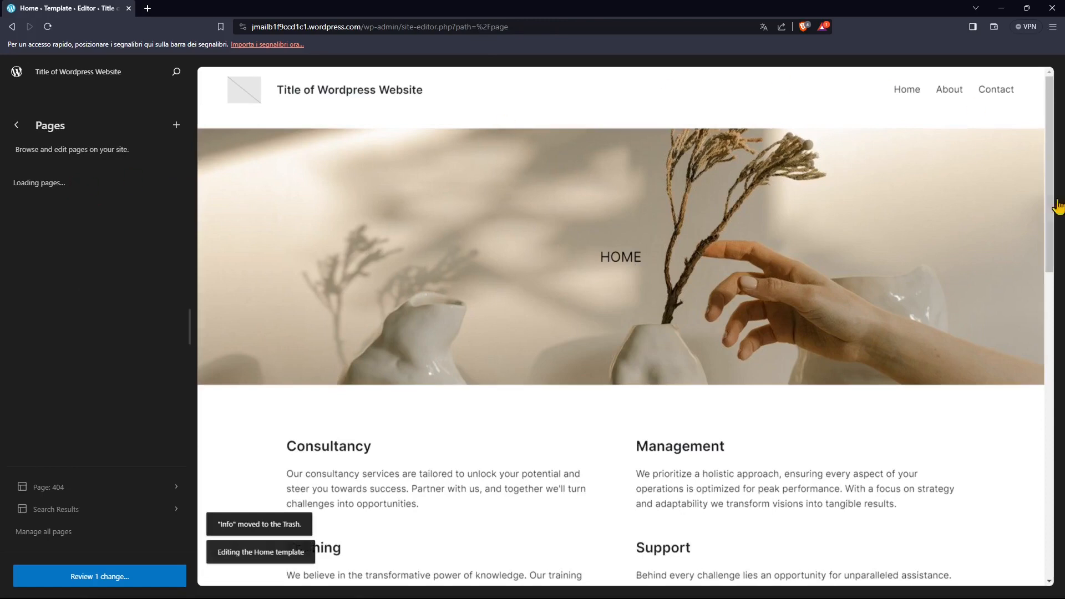
Step: View the Home template's details from the Design overview's Templates section and return to the templates list
left_click(16, 126)
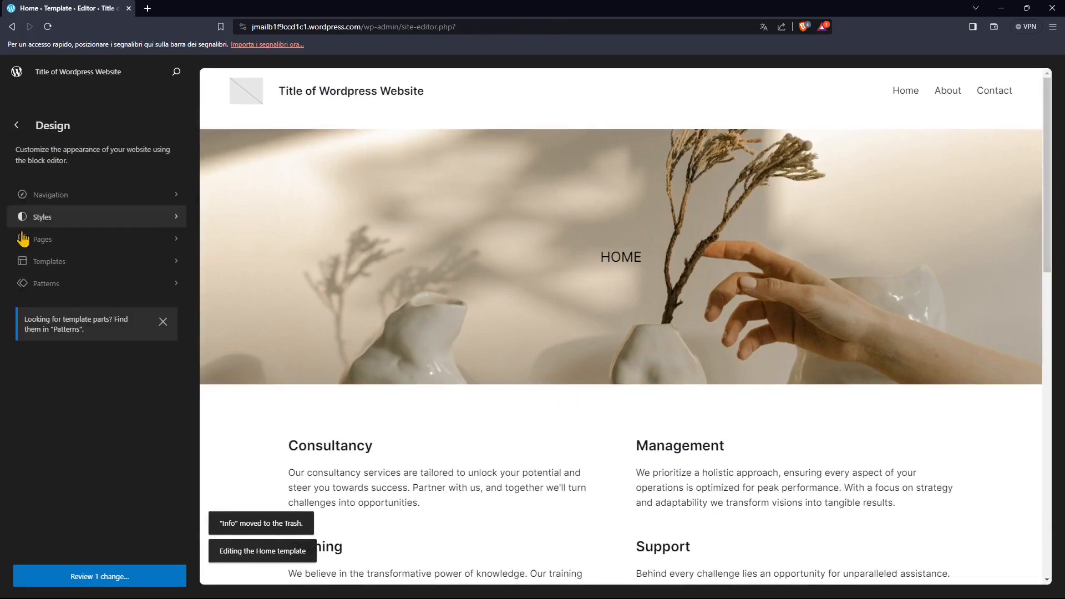
left_click(72, 271)
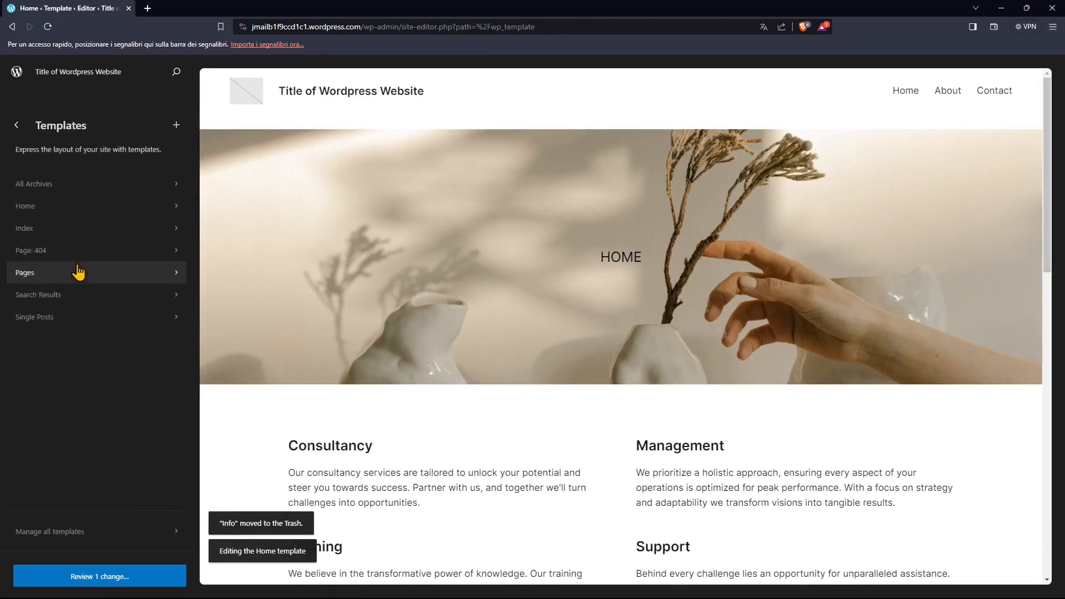
left_click(33, 206)
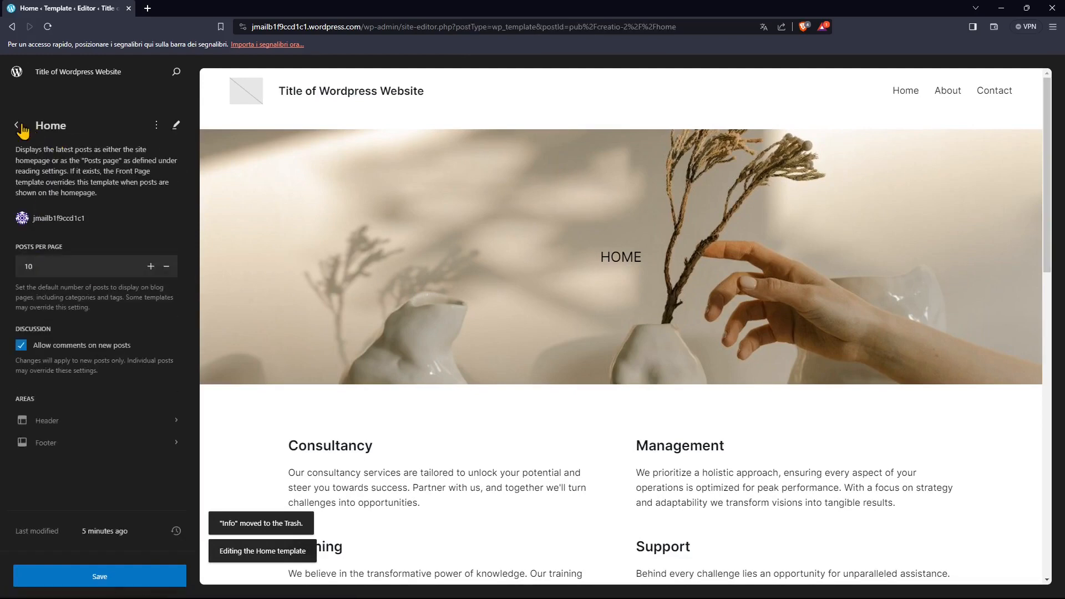
left_click(17, 126)
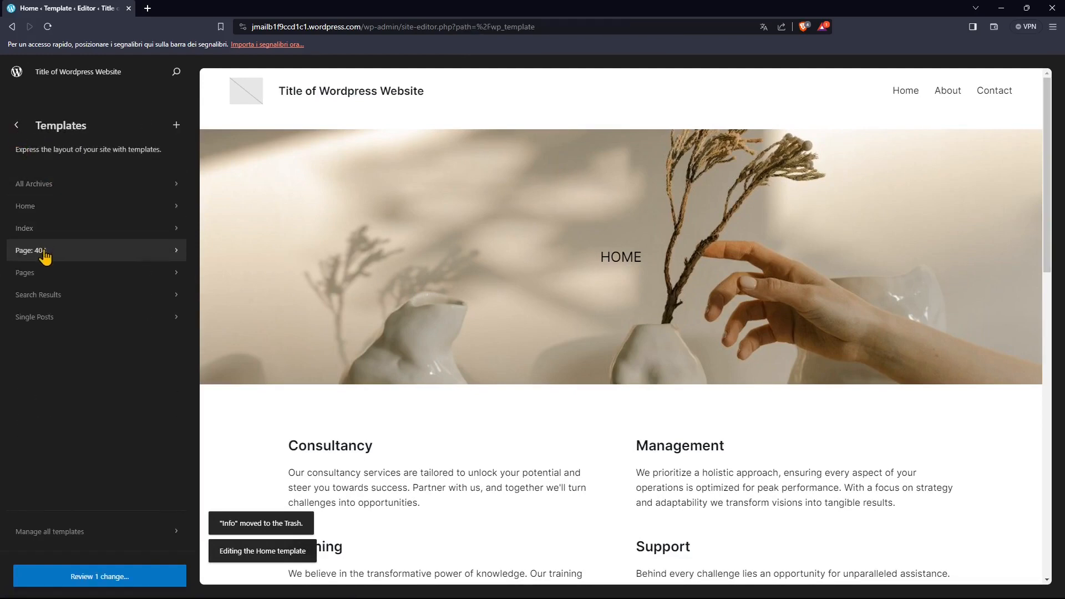
Step: View the Page: 404 template, open it for editing and go back to the templates list without changing it
left_click(45, 253)
scroll(428, 449, "down", 1)
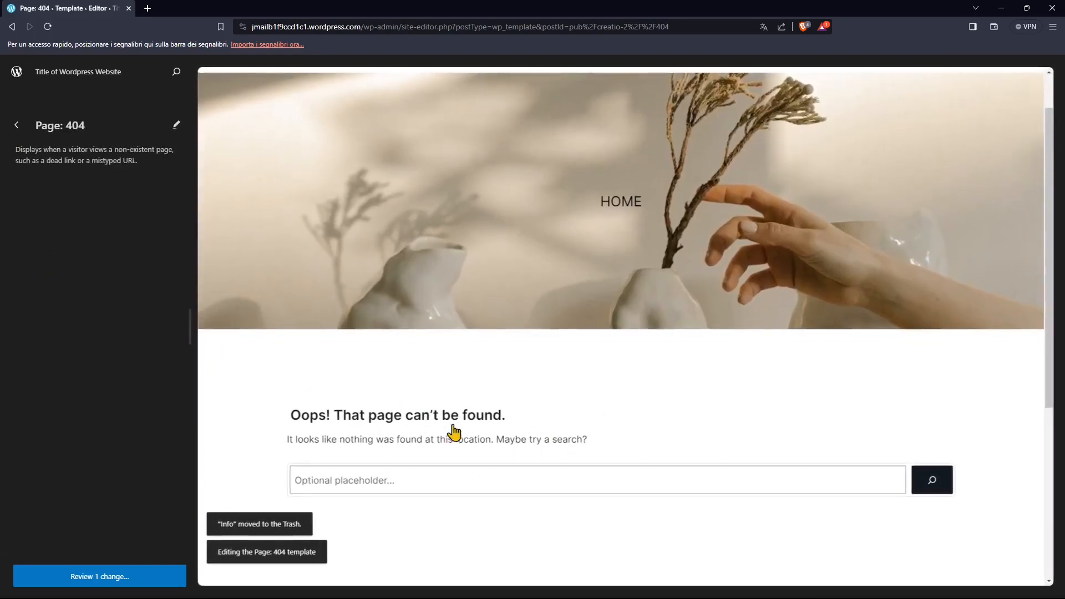
left_click(503, 427)
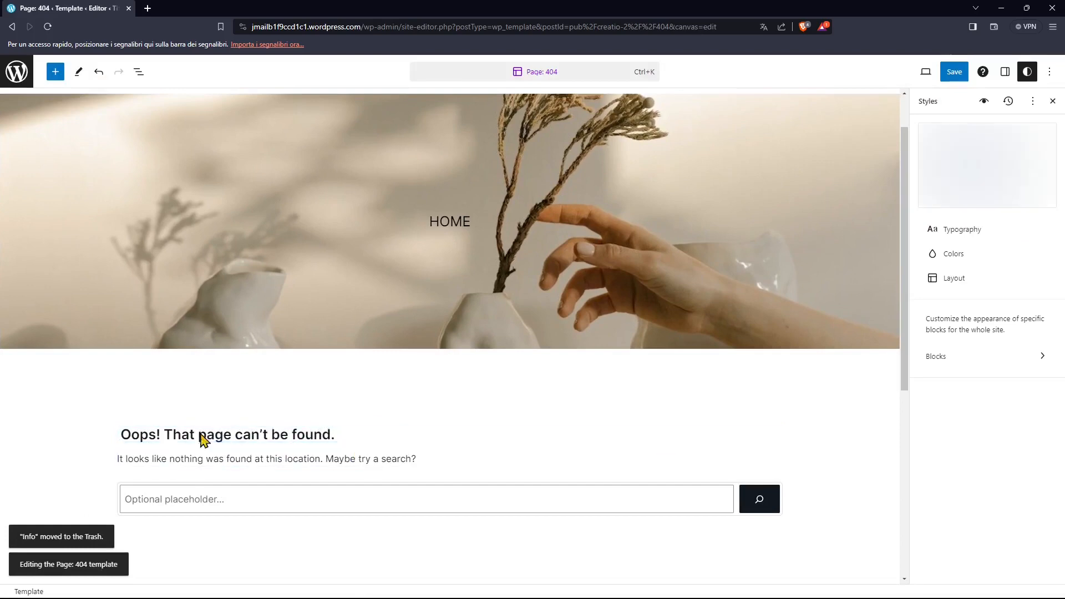
left_click(17, 72)
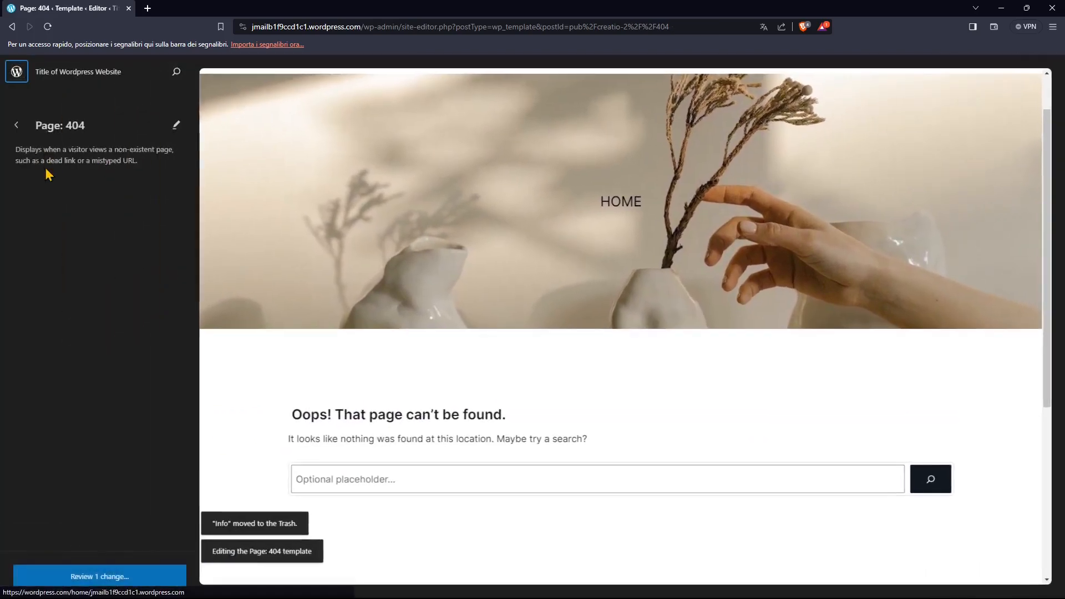
left_click(17, 126)
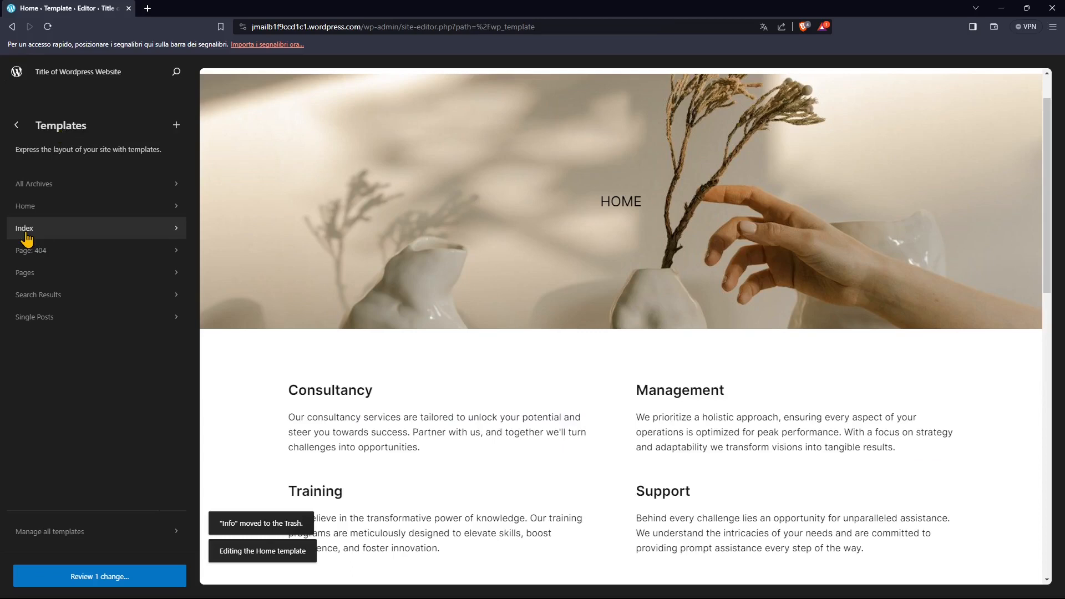
Step: View the Search Results template and the management list of all templates, returning to Templates after each
left_click(56, 303)
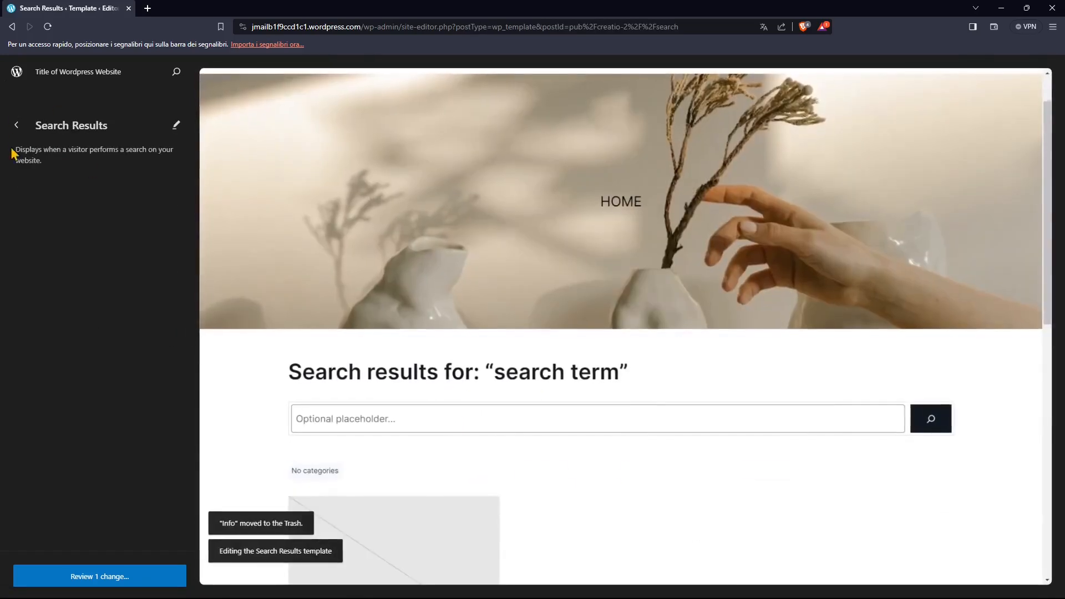
left_click(15, 124)
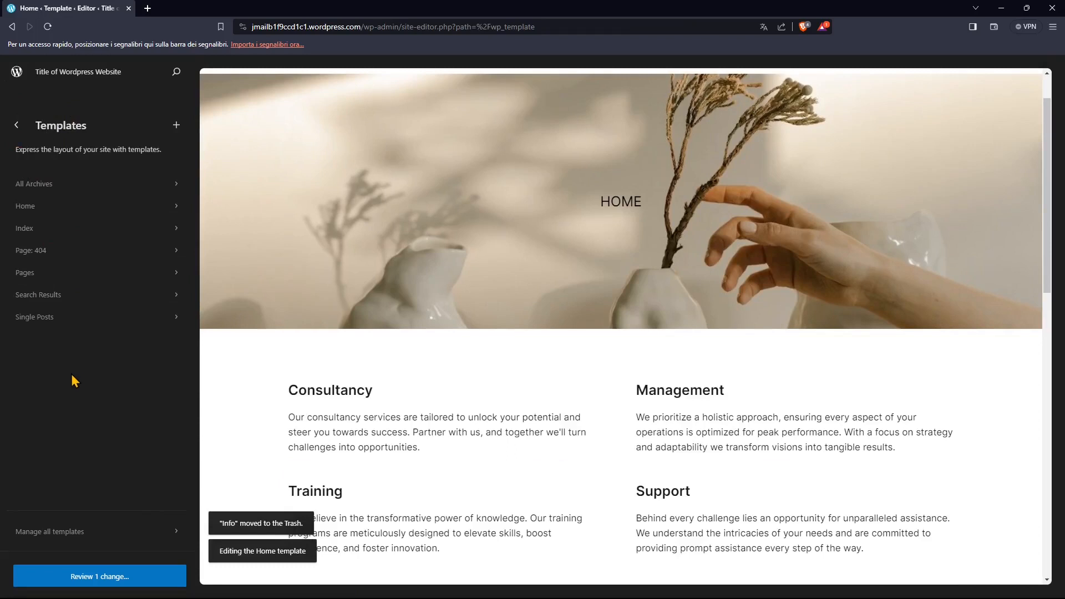
left_click(67, 533)
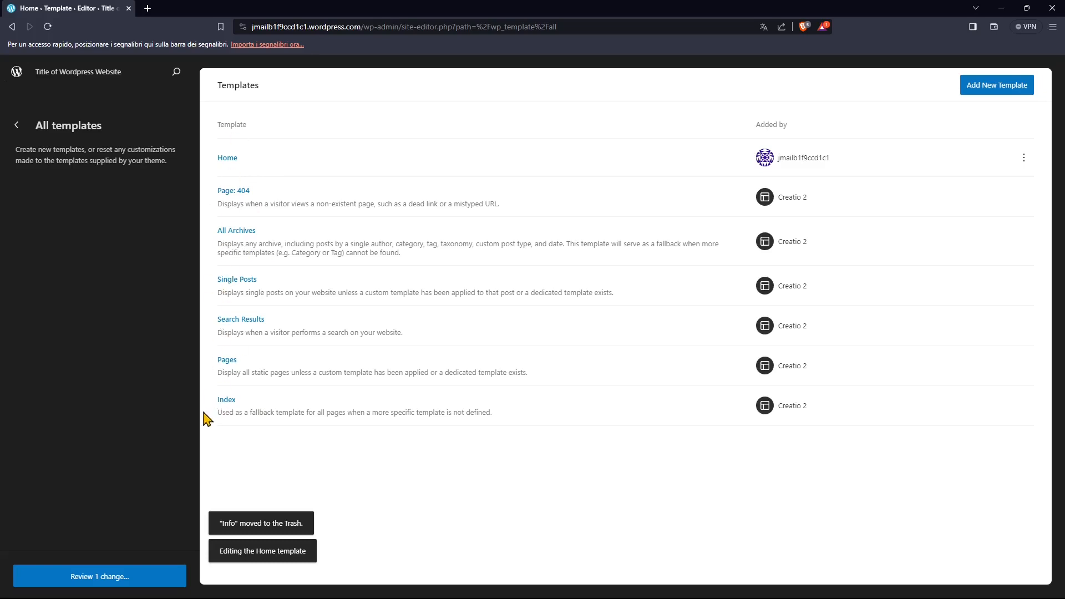
left_click(16, 126)
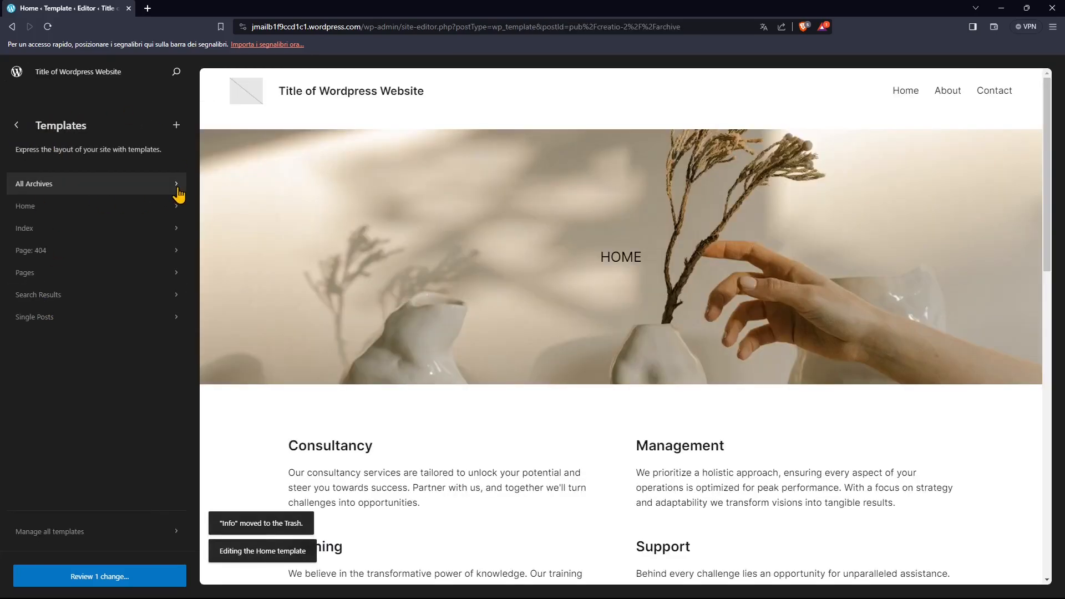
Step: Open the All Archives template for editing and go back to the templates list without changing it
left_click(179, 187)
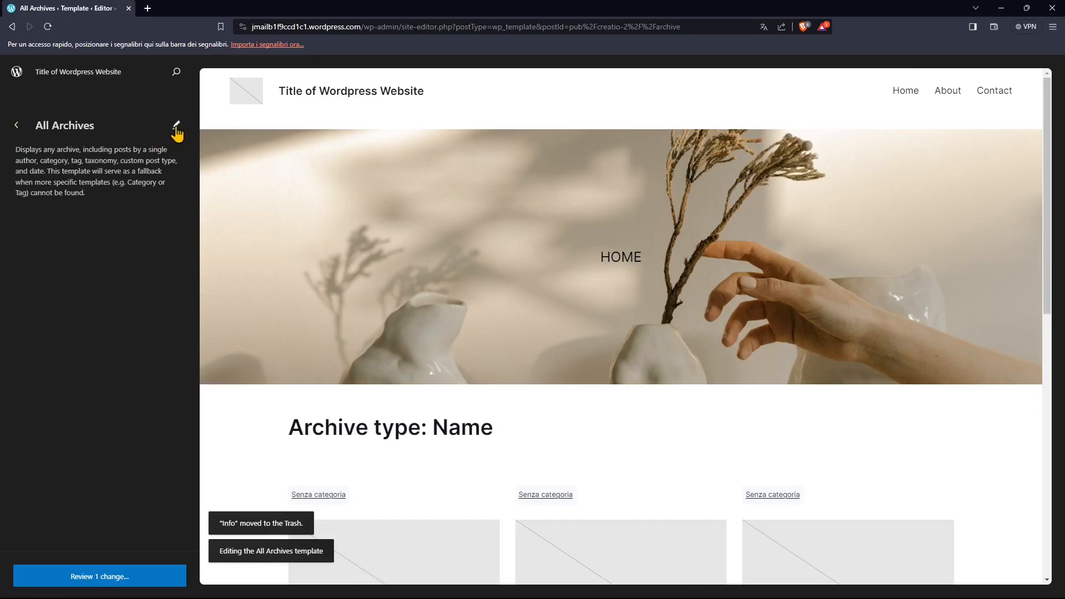
left_click(177, 127)
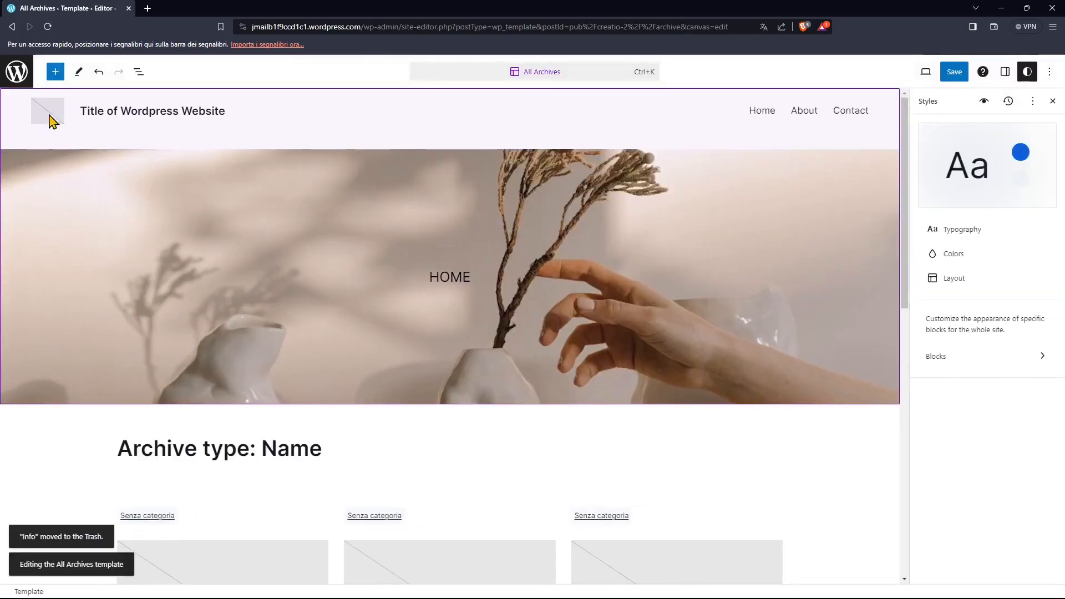
left_click(12, 28)
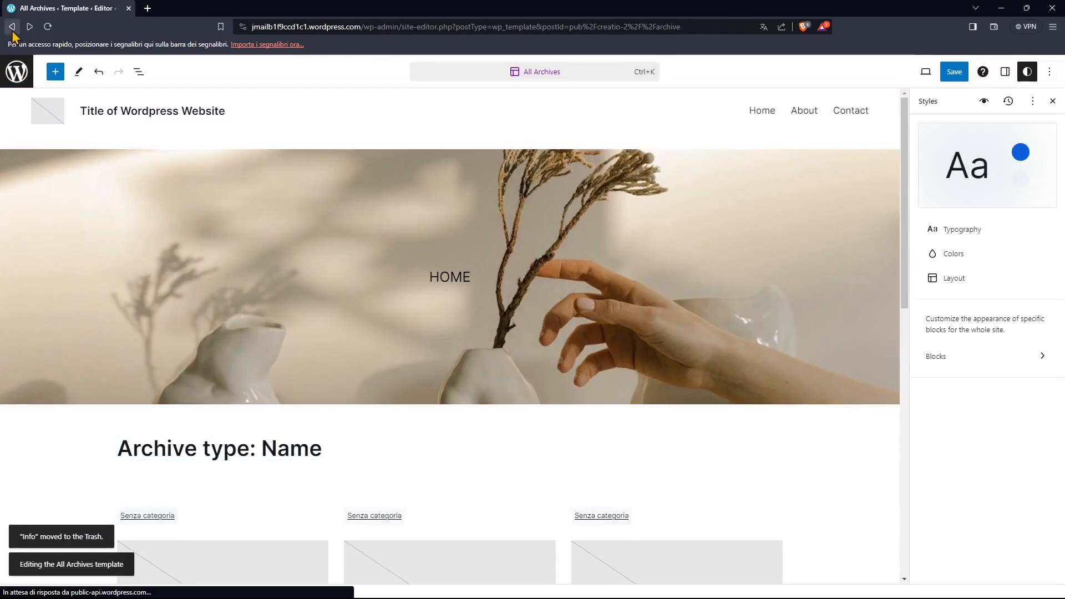
left_click(16, 125)
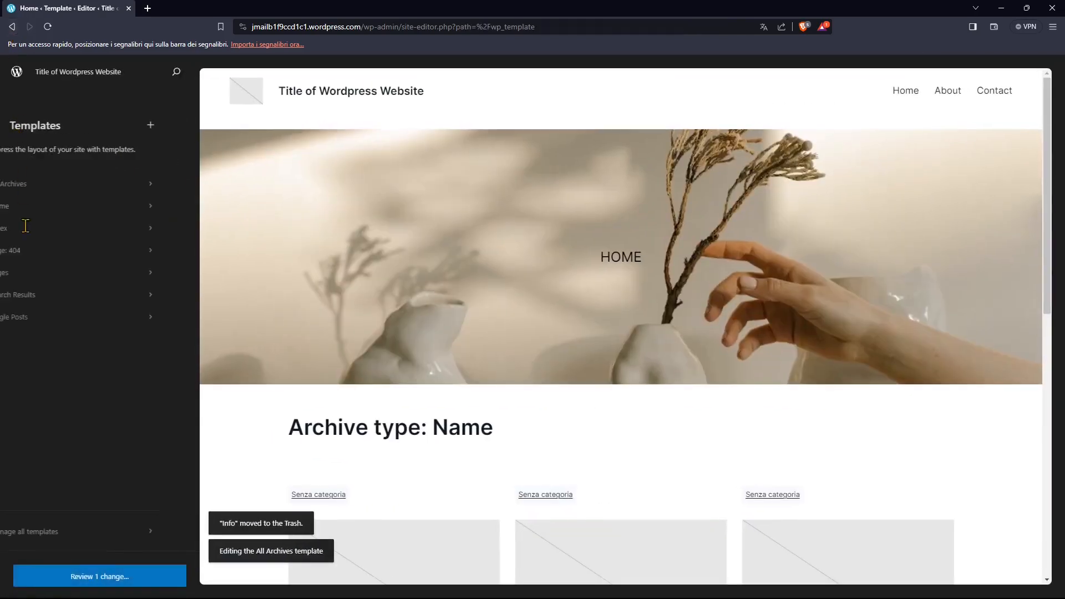
Step: Return to the Design overview and show all patterns in the Patterns section
left_click(17, 129)
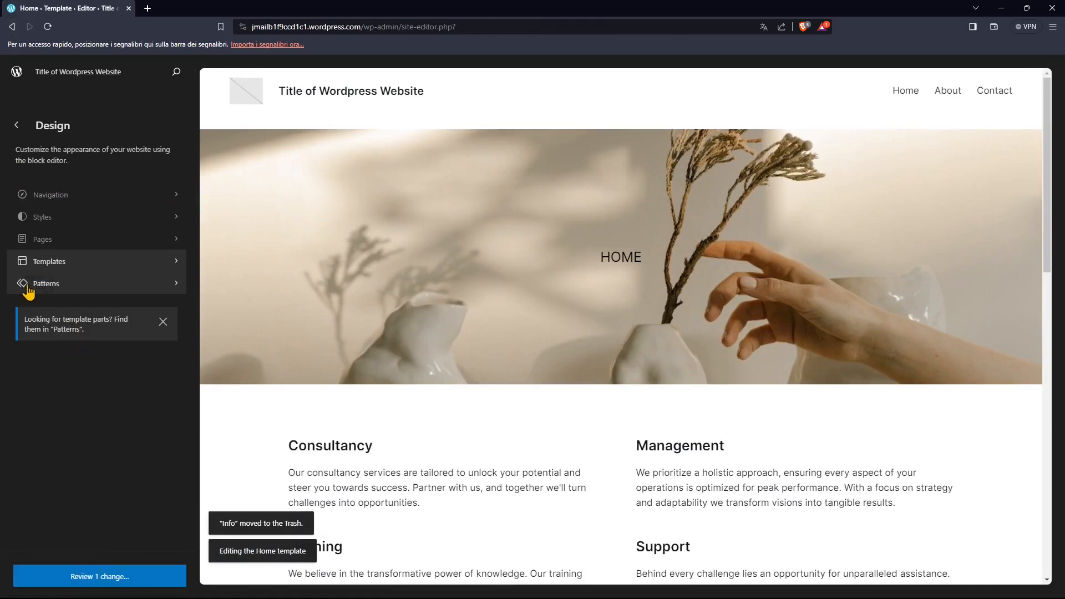
left_click(48, 288)
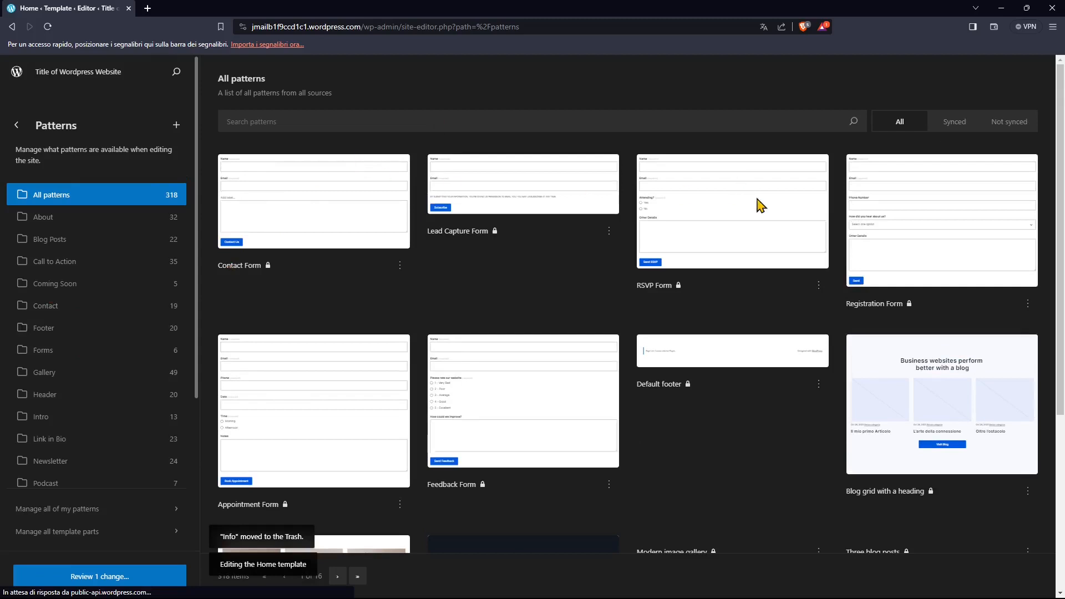
Step: View the Footer patterns and show the Header category of the template parts
left_click(49, 334)
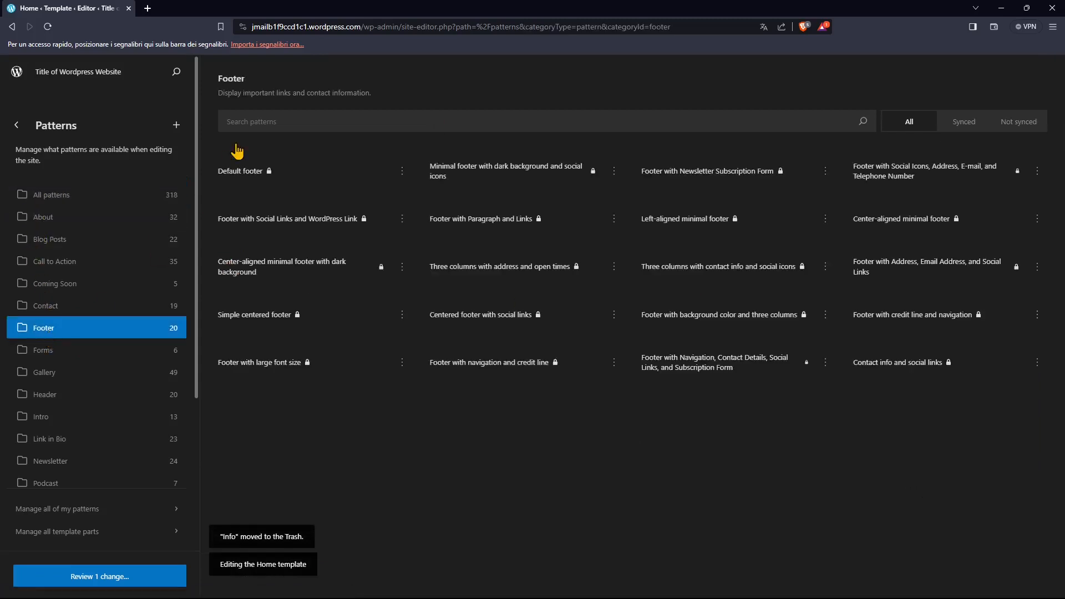
scroll(57, 399, "down", 1)
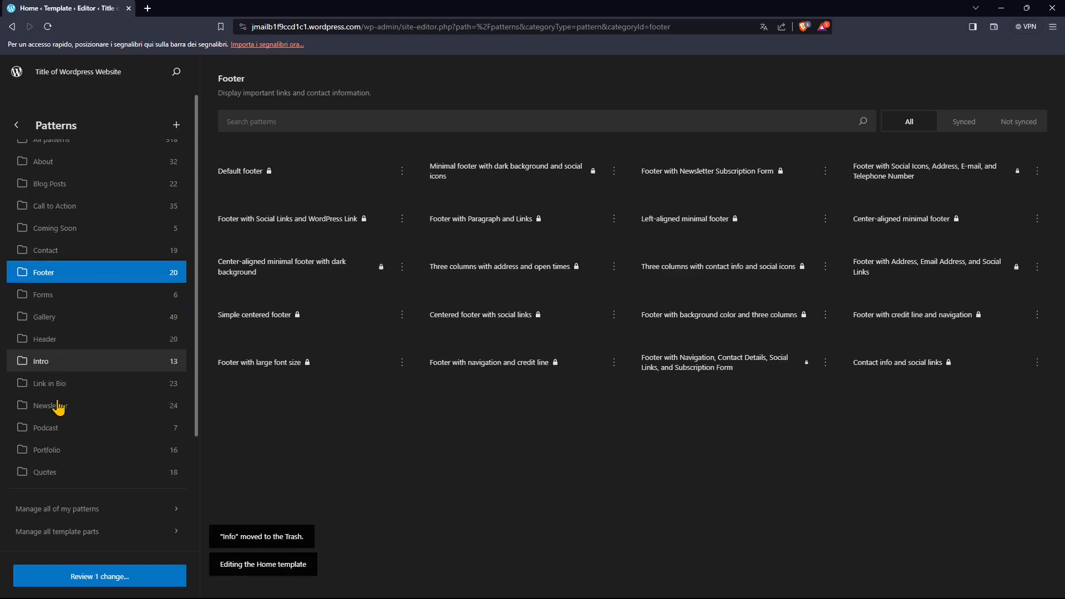
scroll(61, 433, "down", 2)
scroll(65, 447, "down", 2)
left_click(45, 428)
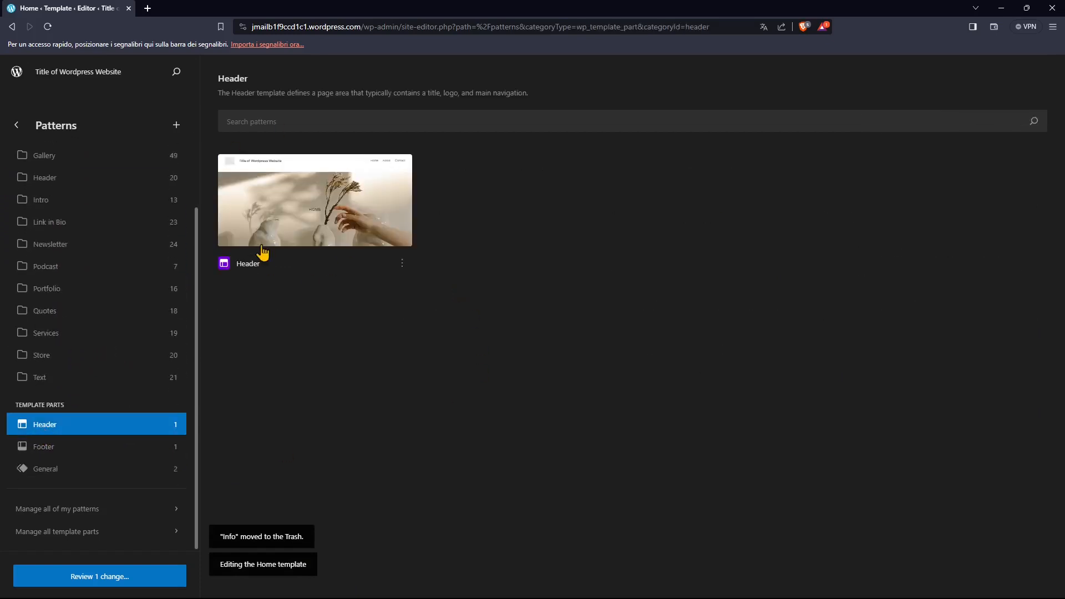
Step: Duplicate the Header template part as "Header (Copy)" in the Header area and open the copy for editing
left_click(402, 265)
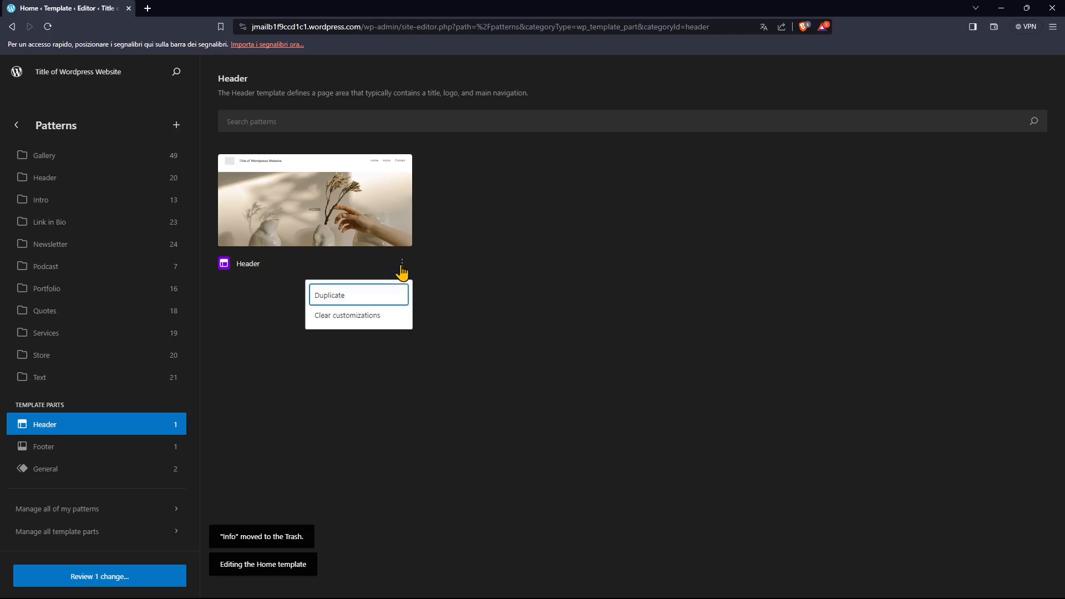
left_click(329, 300)
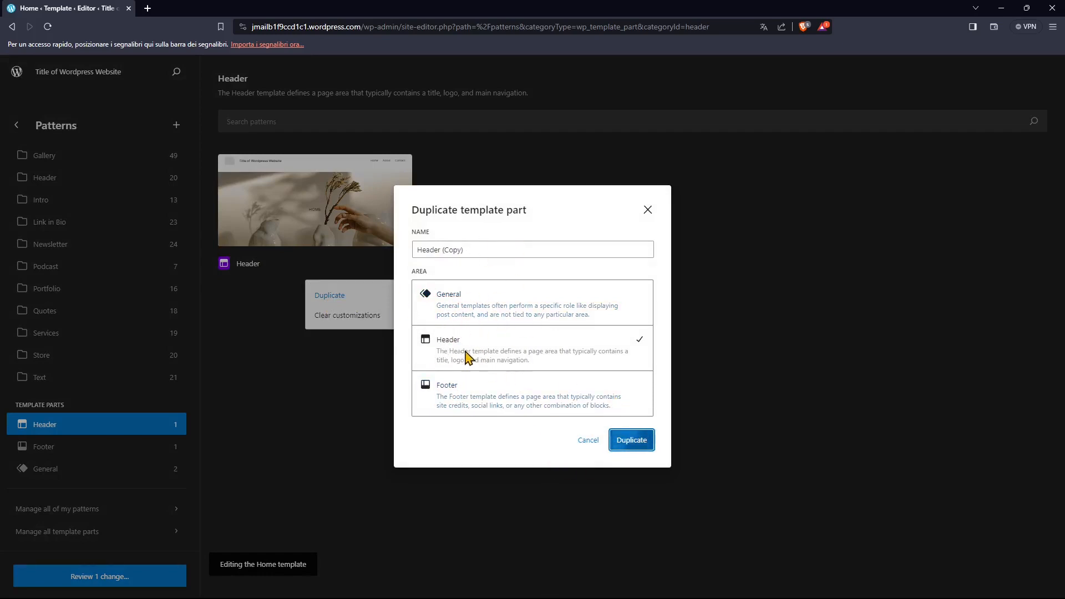
left_click(615, 440)
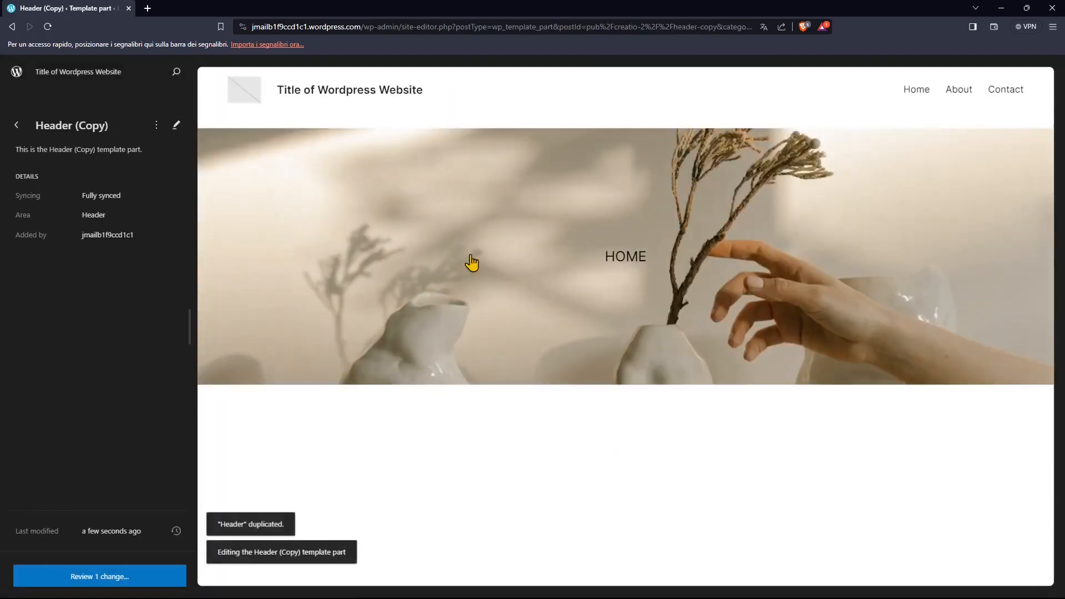
left_click(364, 97)
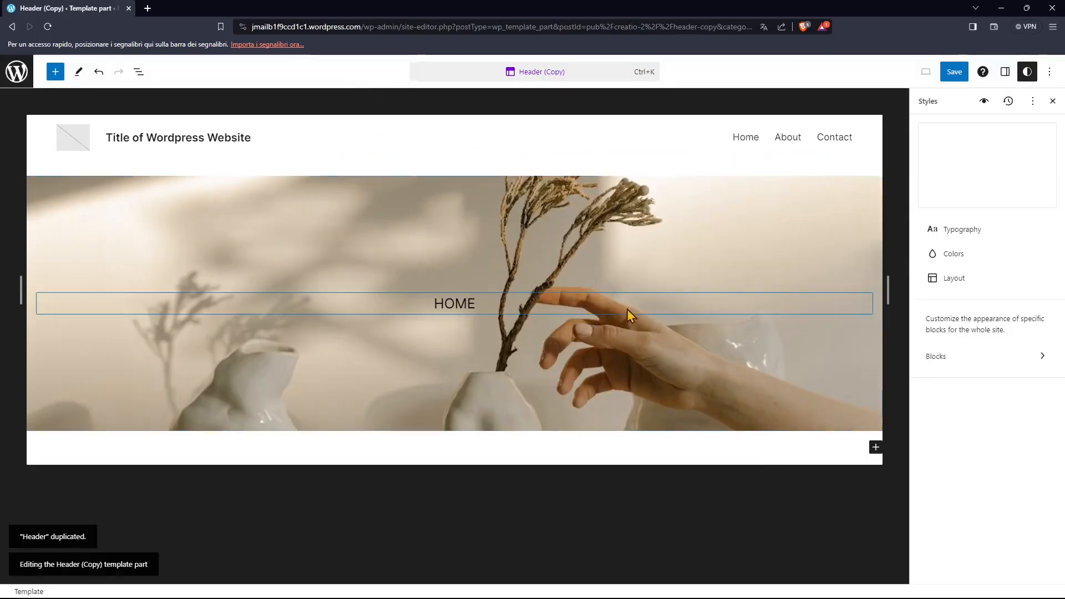
Step: Leave the header copy's editor, save the pending change to the Home template and return to the Header template parts
left_click(17, 73)
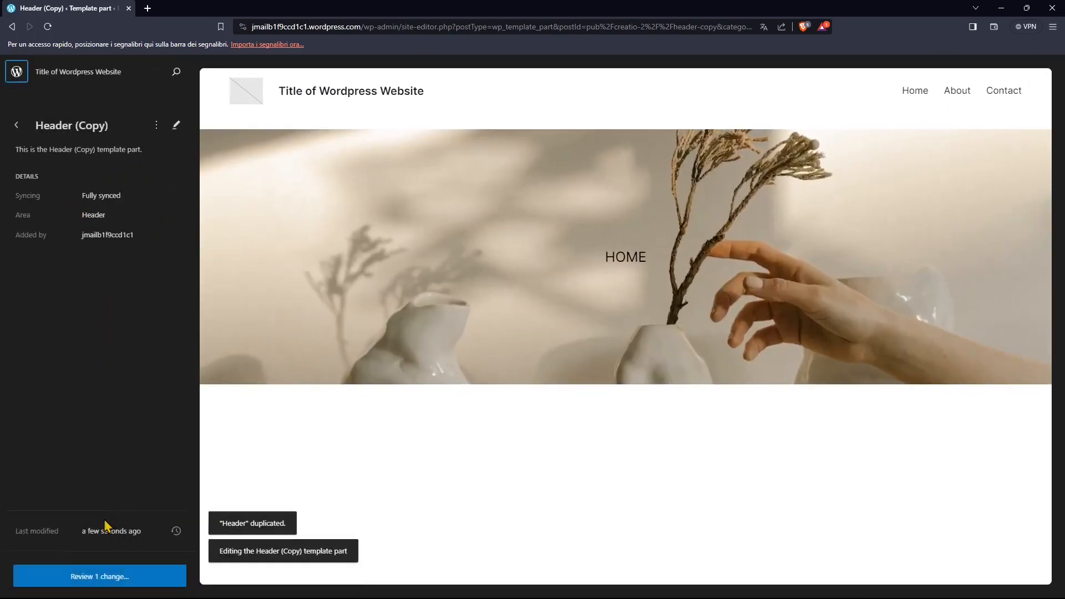
left_click(99, 576)
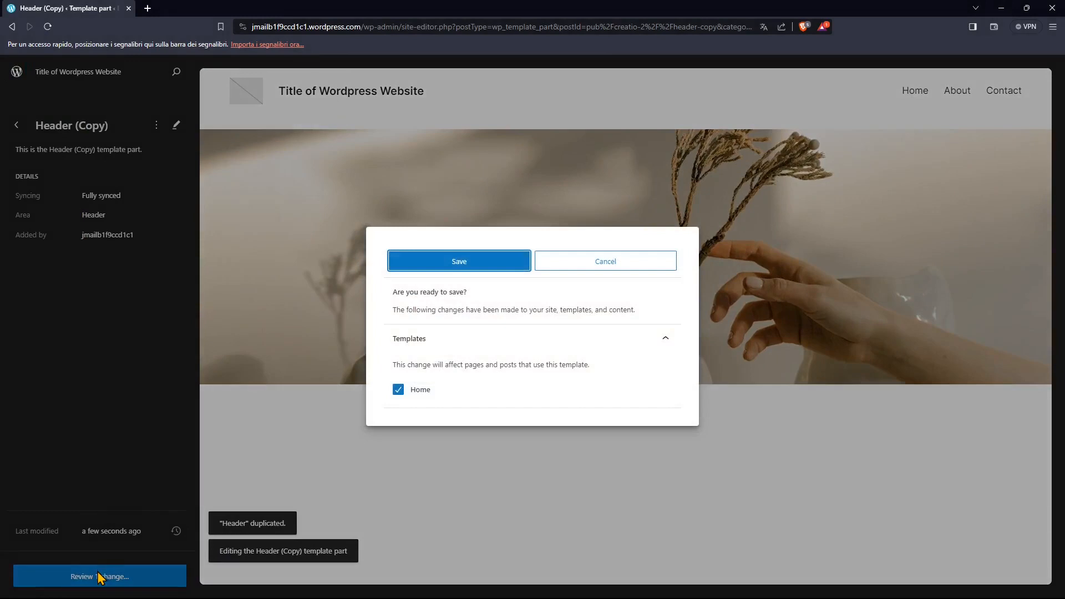
left_click(478, 267)
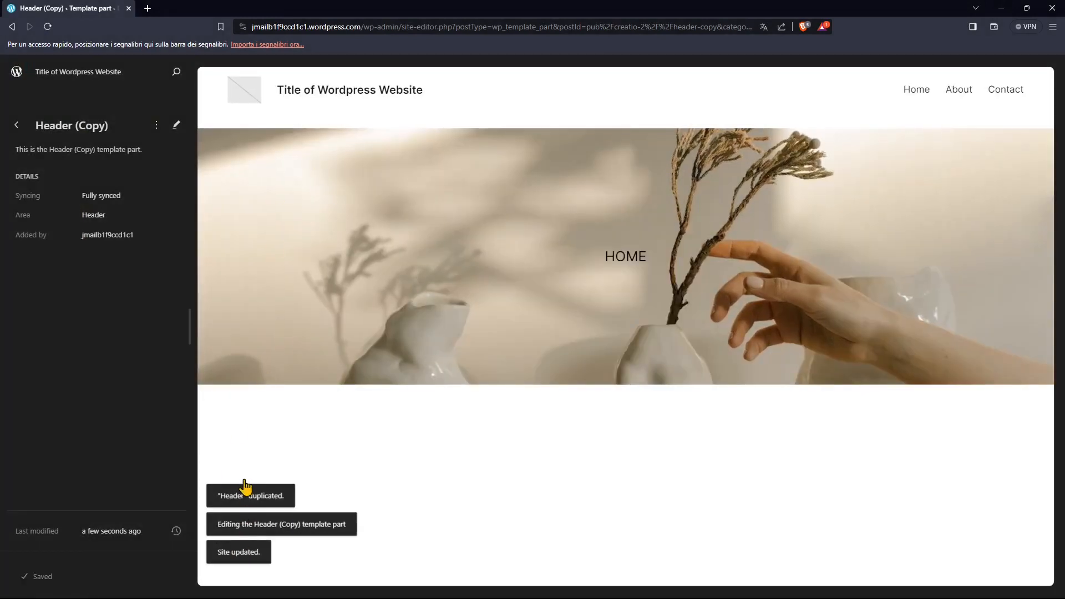
left_click(16, 125)
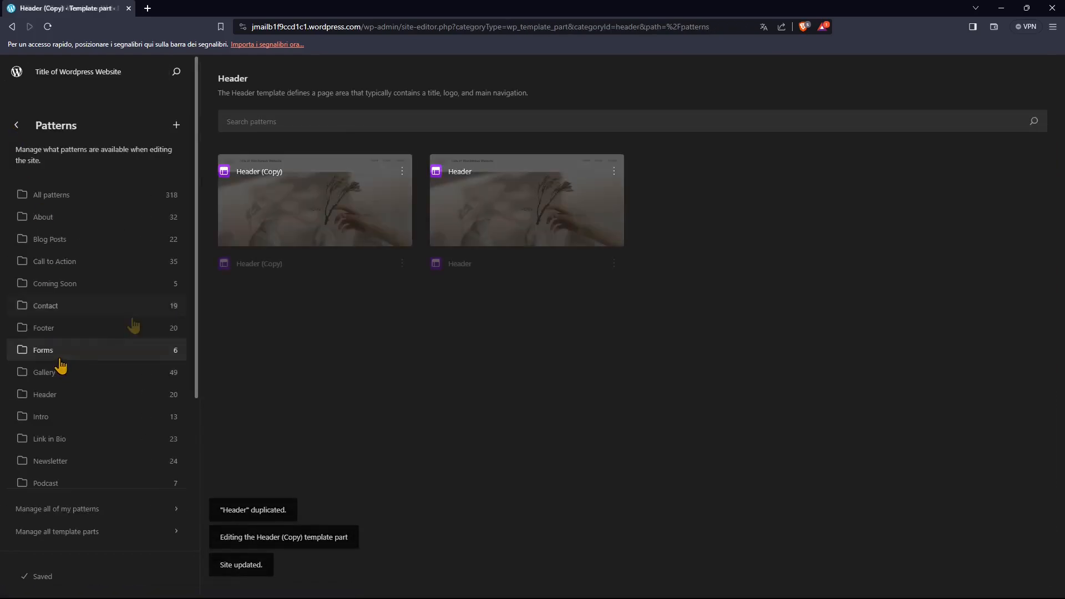
Step: View the Contact patterns, check the options of "Contact with form on the left" and return to the Design overview
left_click(61, 310)
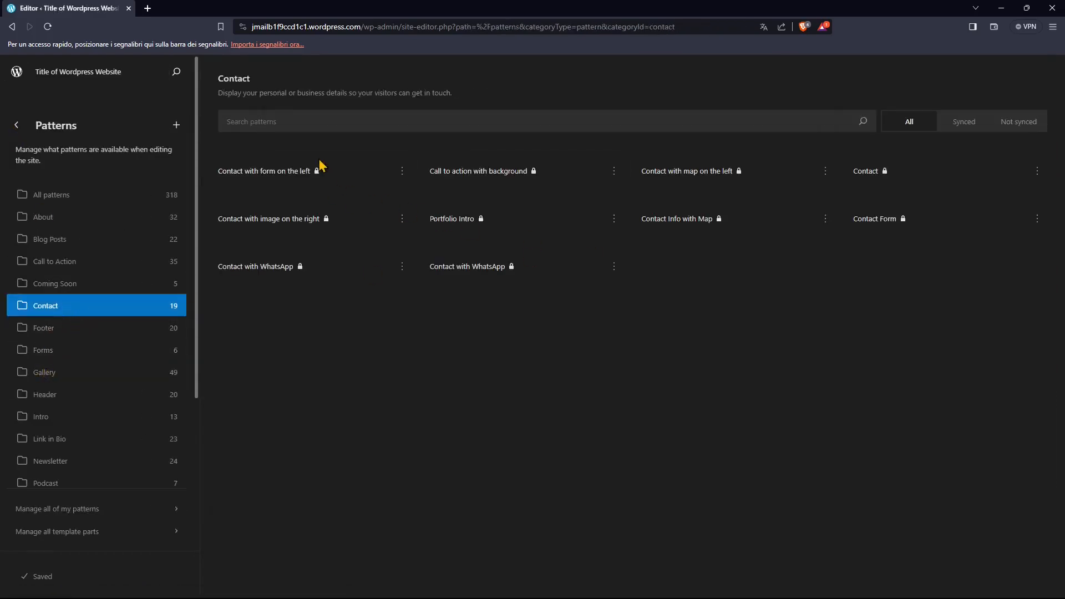
left_click(403, 170)
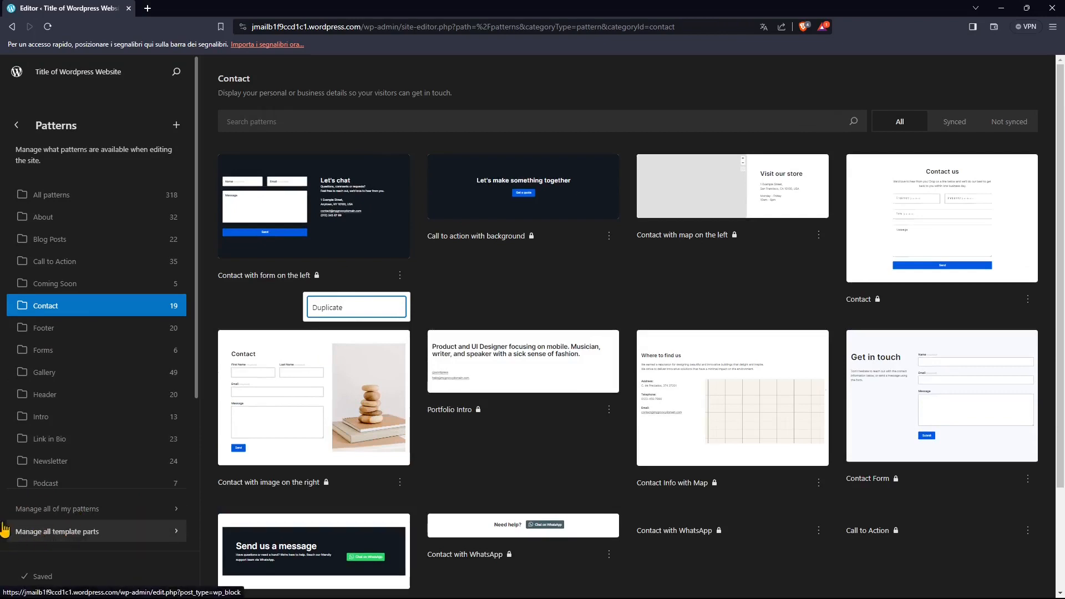
left_click(16, 132)
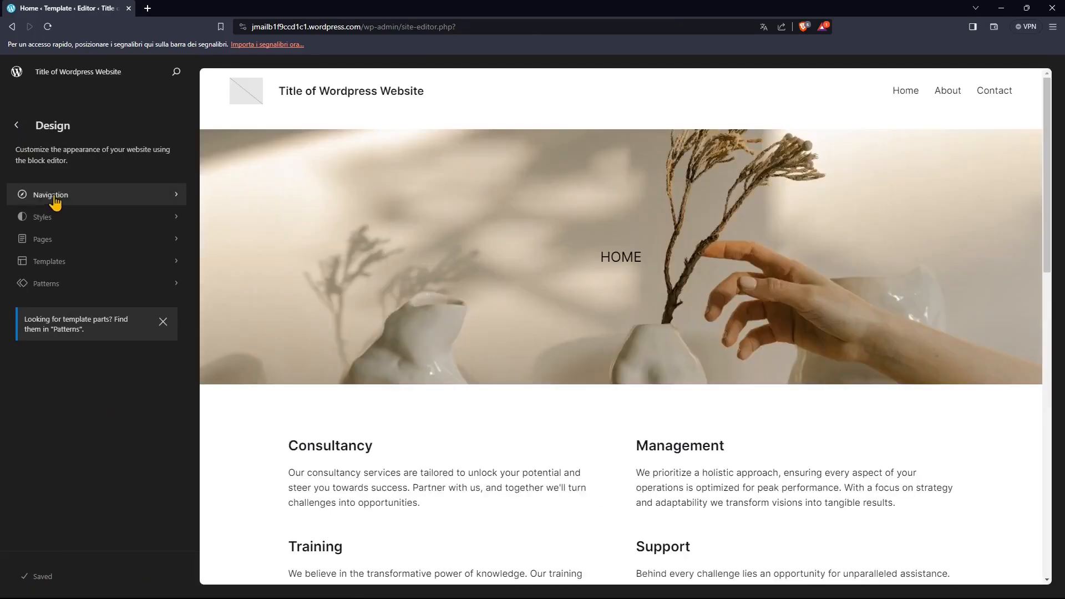
Step: Rename the Navigazione navigation menu to "Navigation"
left_click(50, 196)
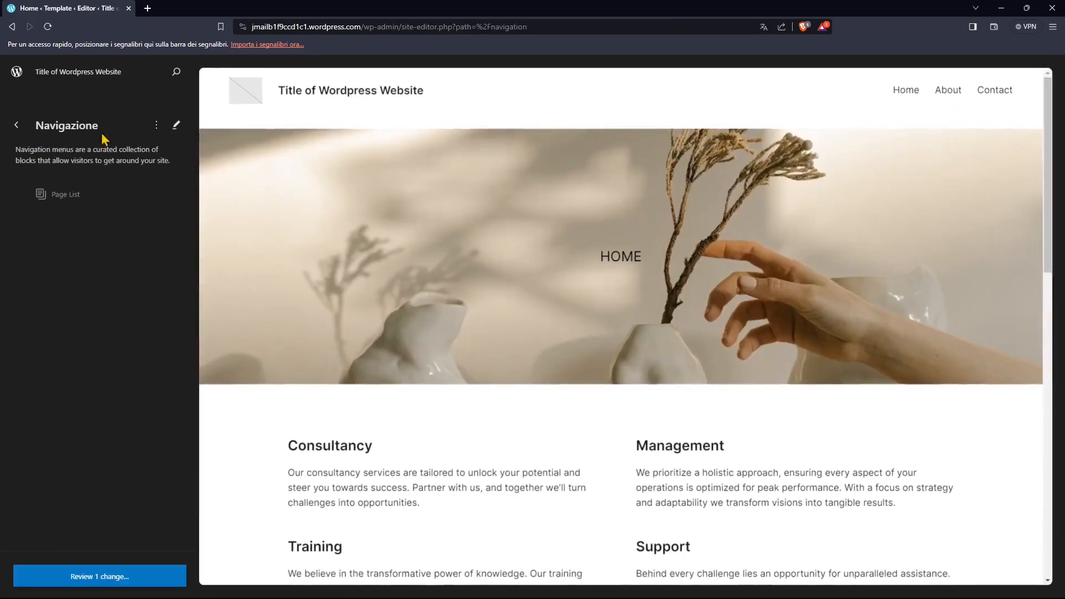
left_click(156, 126)
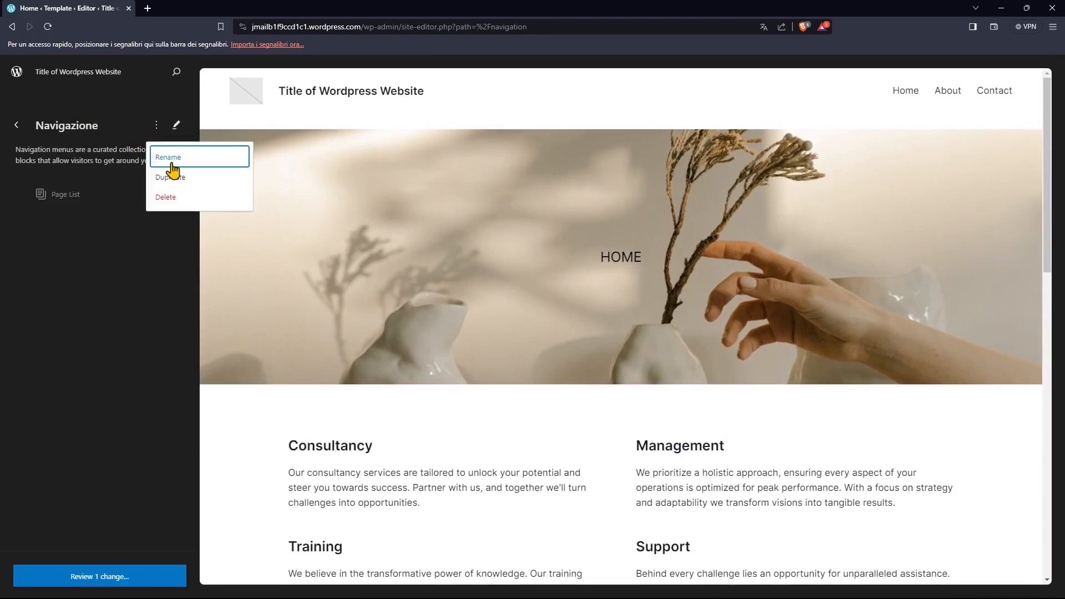
left_click(166, 159)
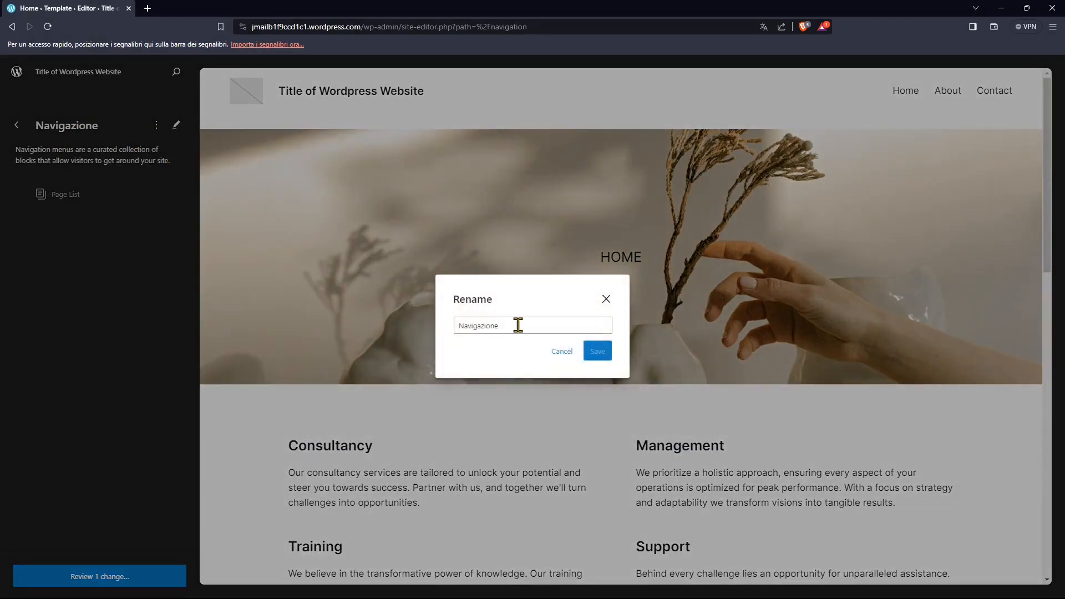
left_click(520, 325)
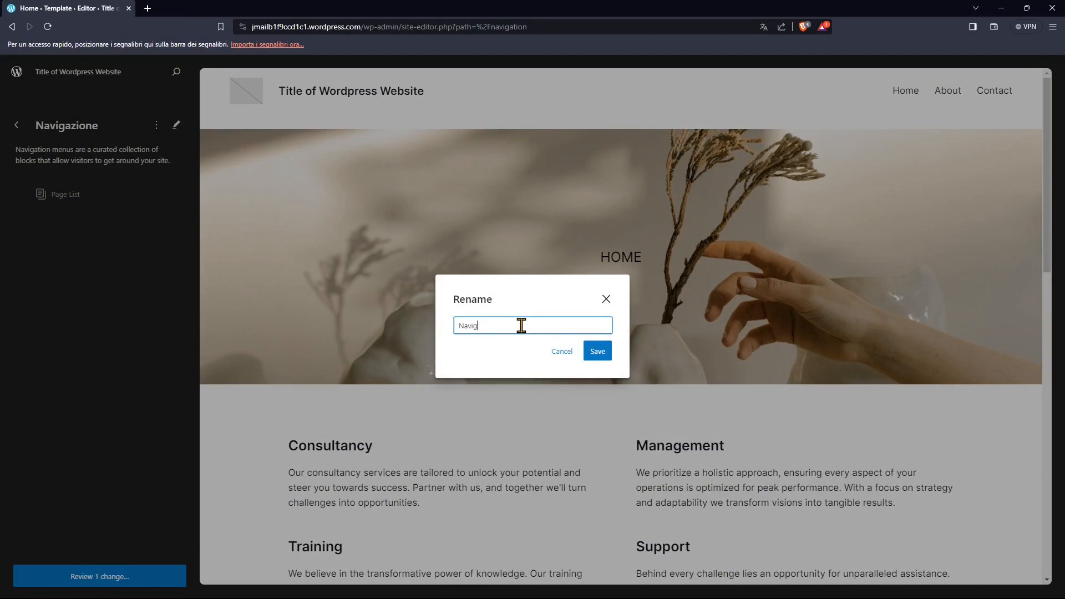
key("Return")
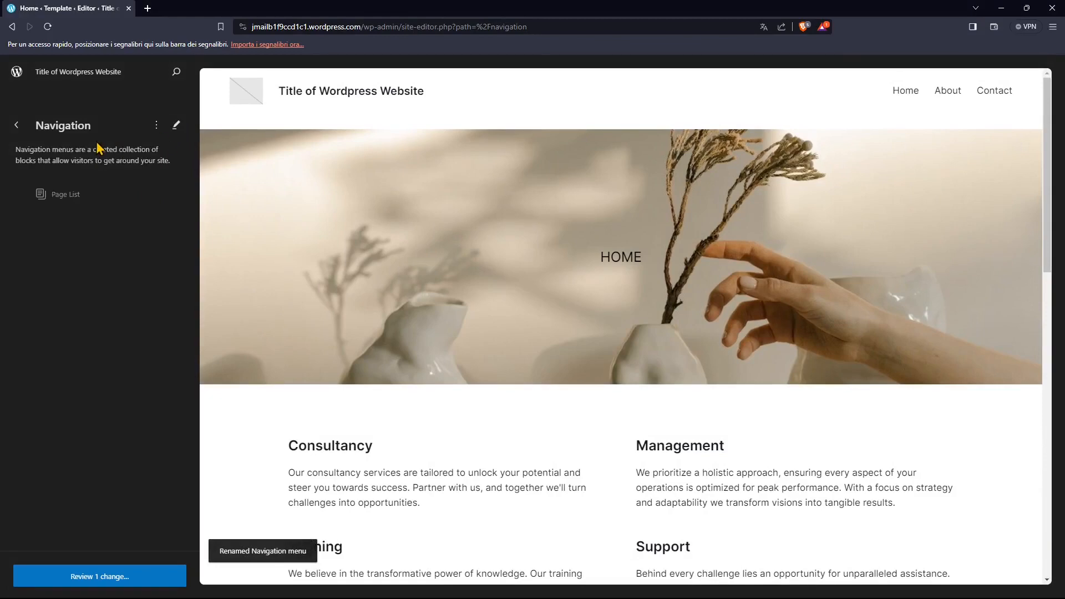
Step: View the Navigation menu in the editor, and exit the site editor to the dashboard, discarding unsaved changes
left_click(174, 128)
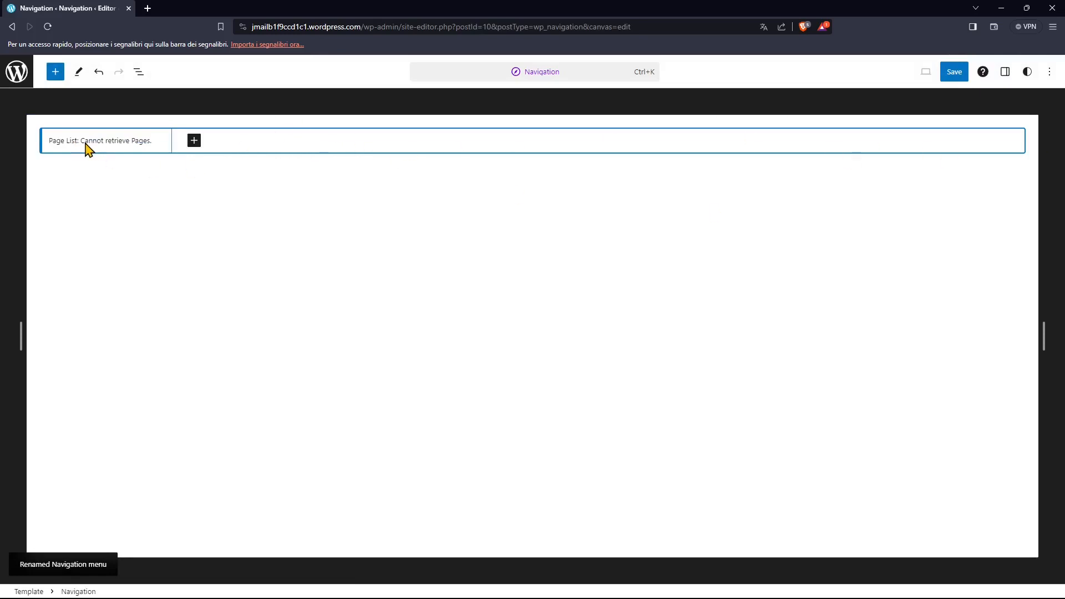
left_click(18, 74)
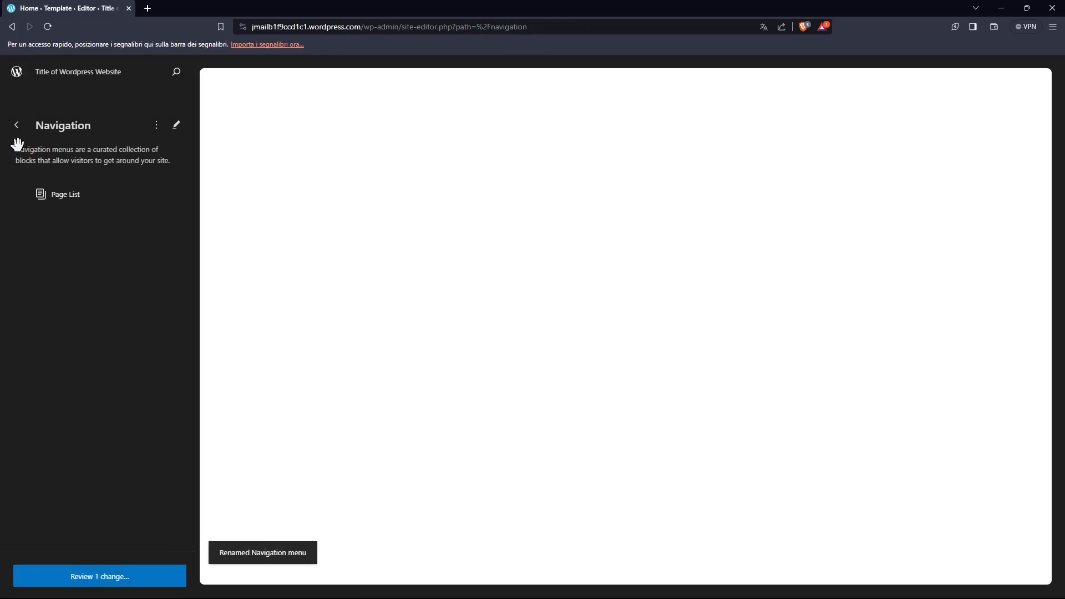
left_click(20, 128)
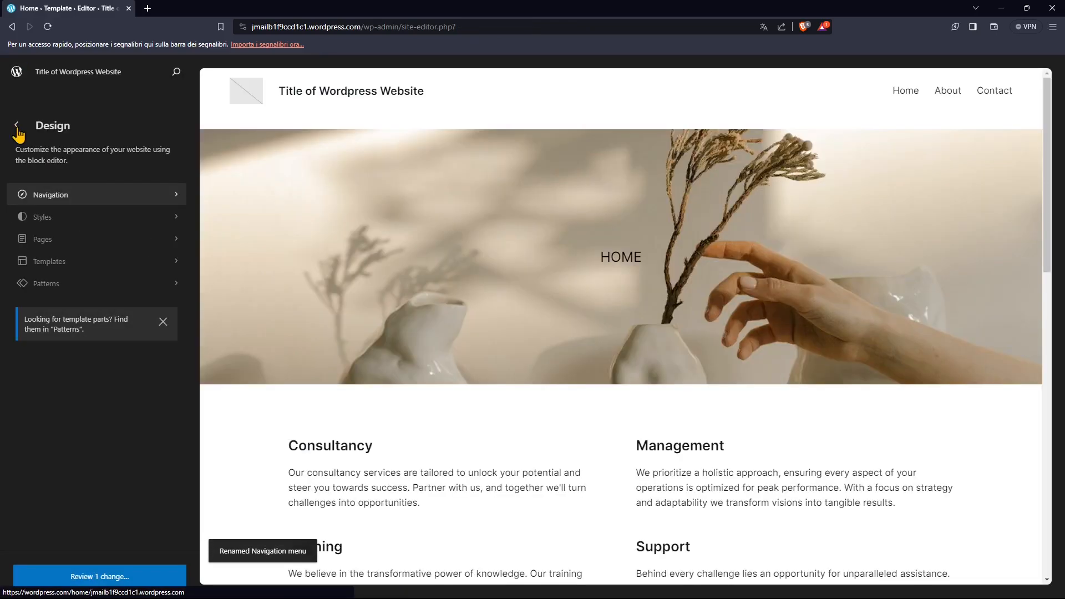
left_click(18, 131)
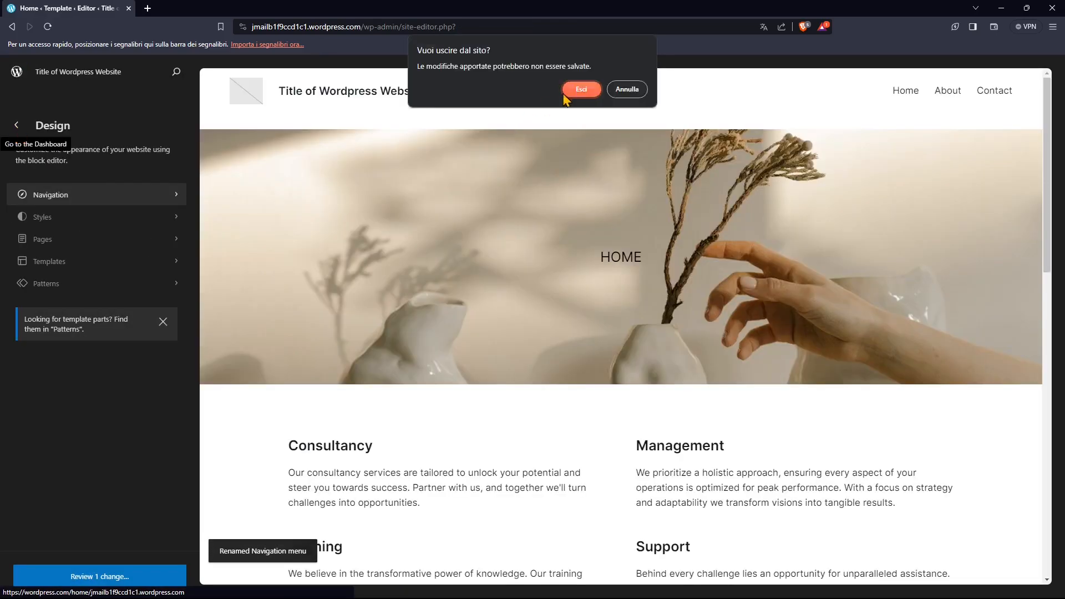
left_click(583, 93)
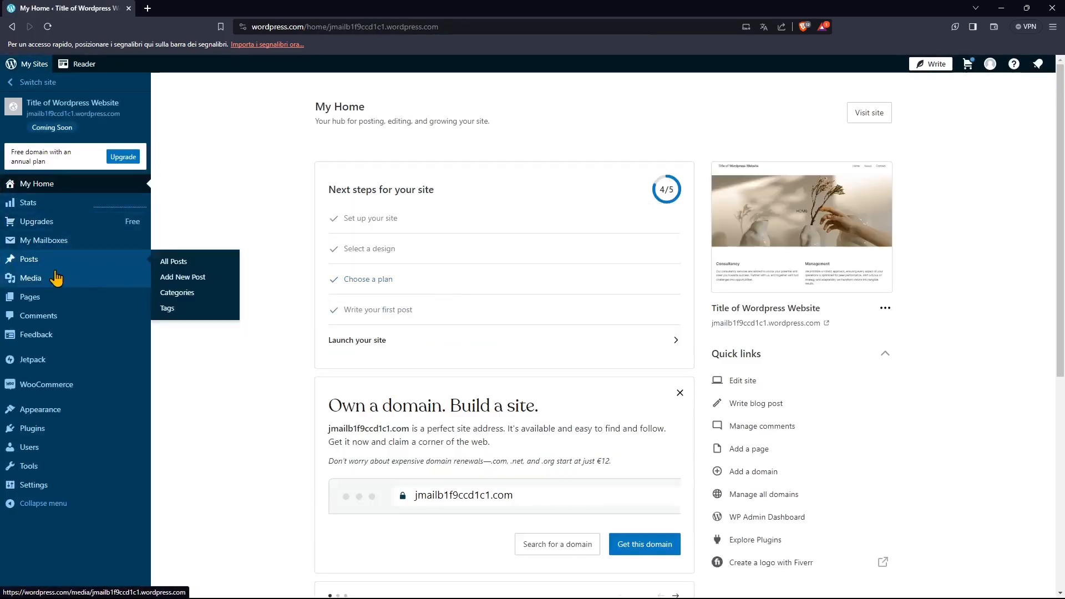
Step: Open the list of all site pages and check the trashed pages before returning to the published ones
mouse_move(37, 301)
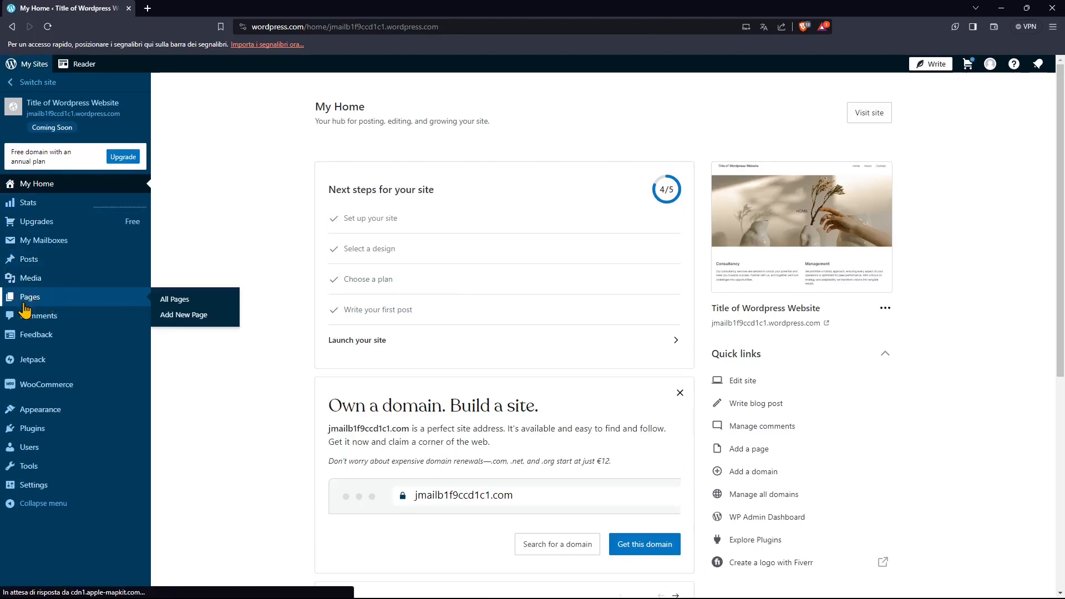
left_click(181, 302)
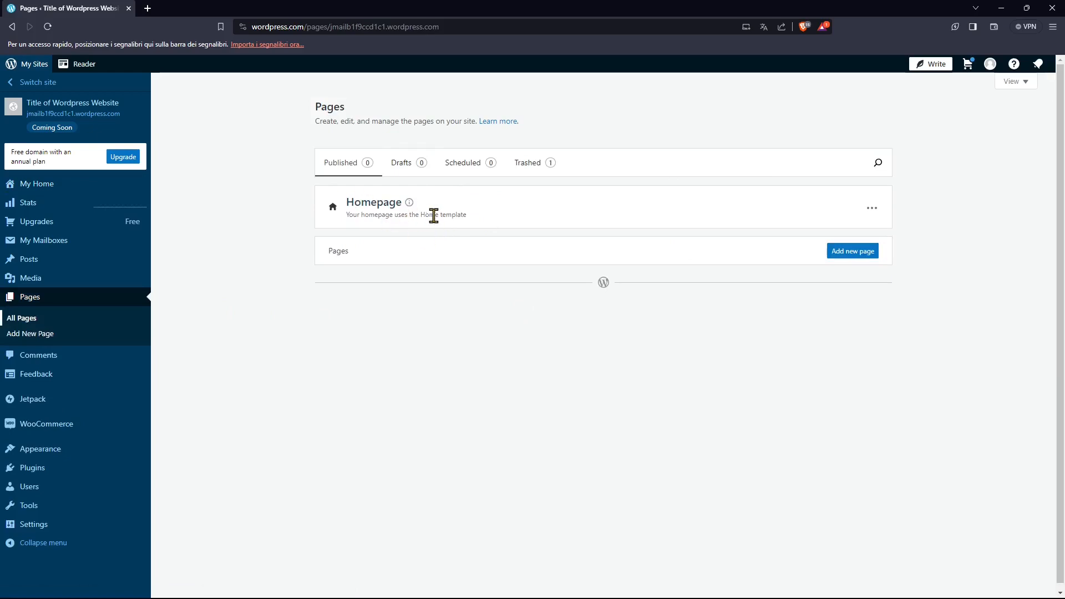
left_click(535, 166)
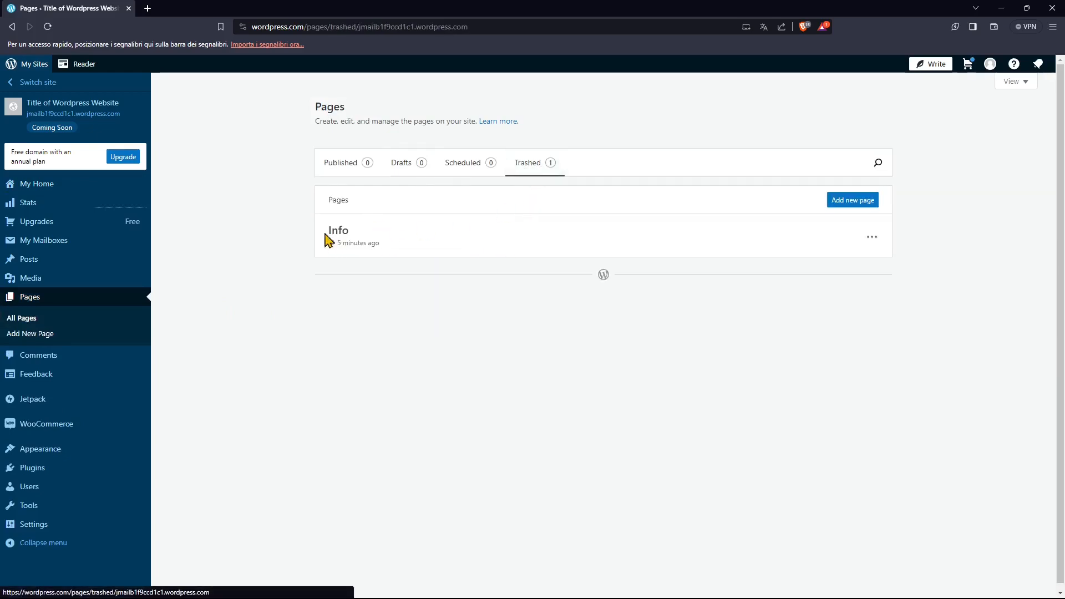
left_click(347, 171)
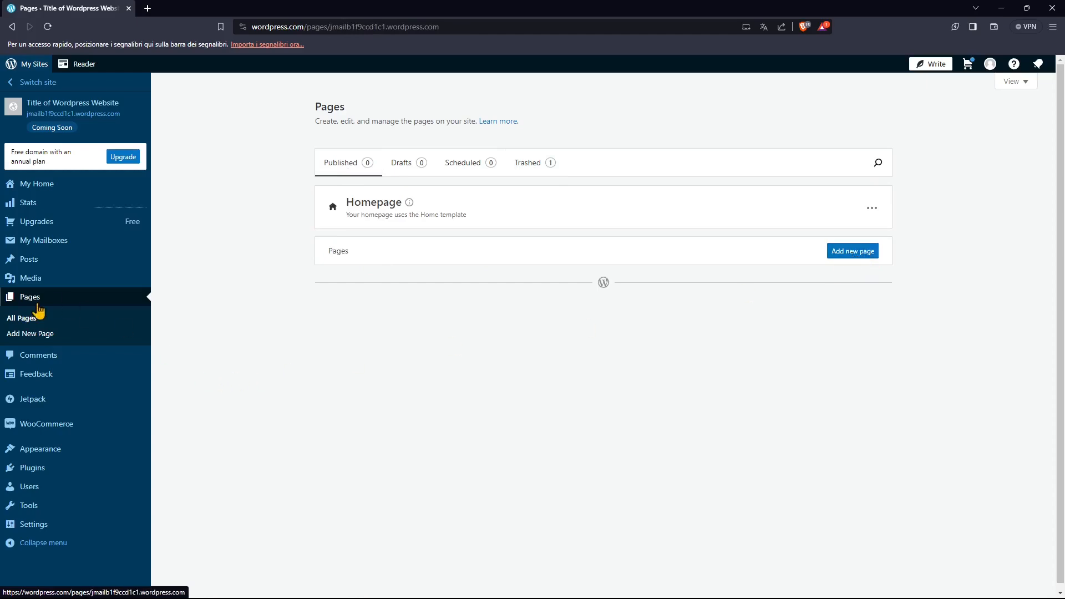
Step: Add a new page based on the "Off-center image layout with caption" layout from the About category
left_click(856, 255)
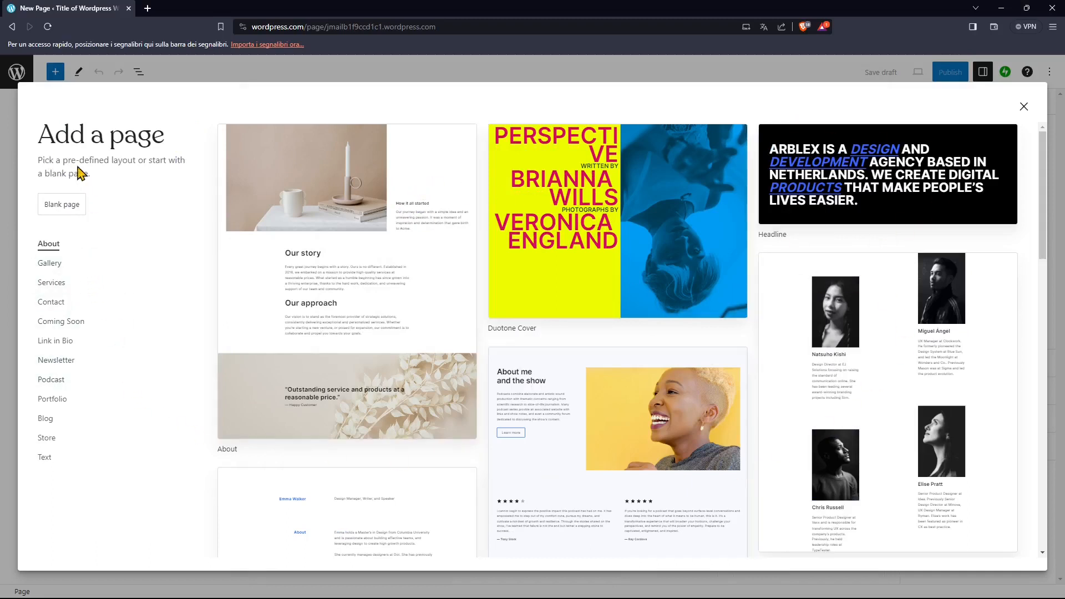
left_click_drag(67, 162, 117, 162)
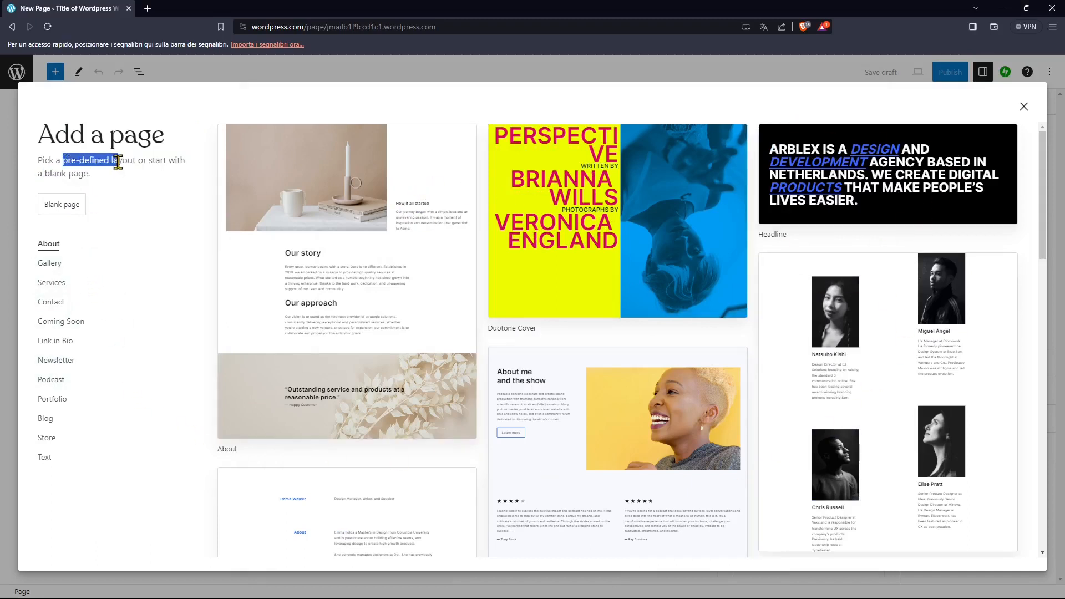
left_click(136, 164)
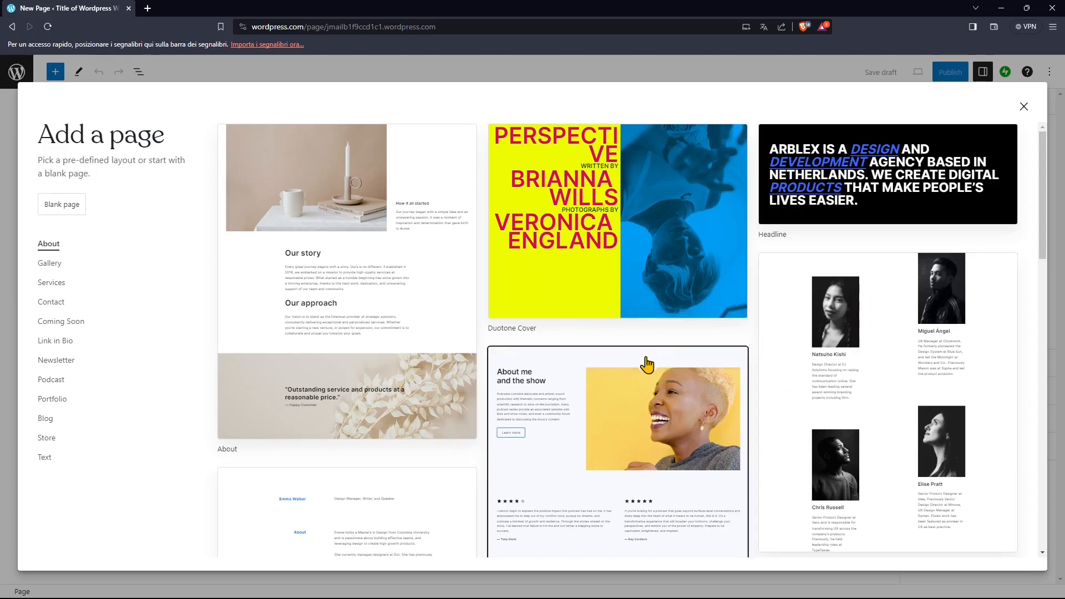
scroll(416, 442, "down", 3)
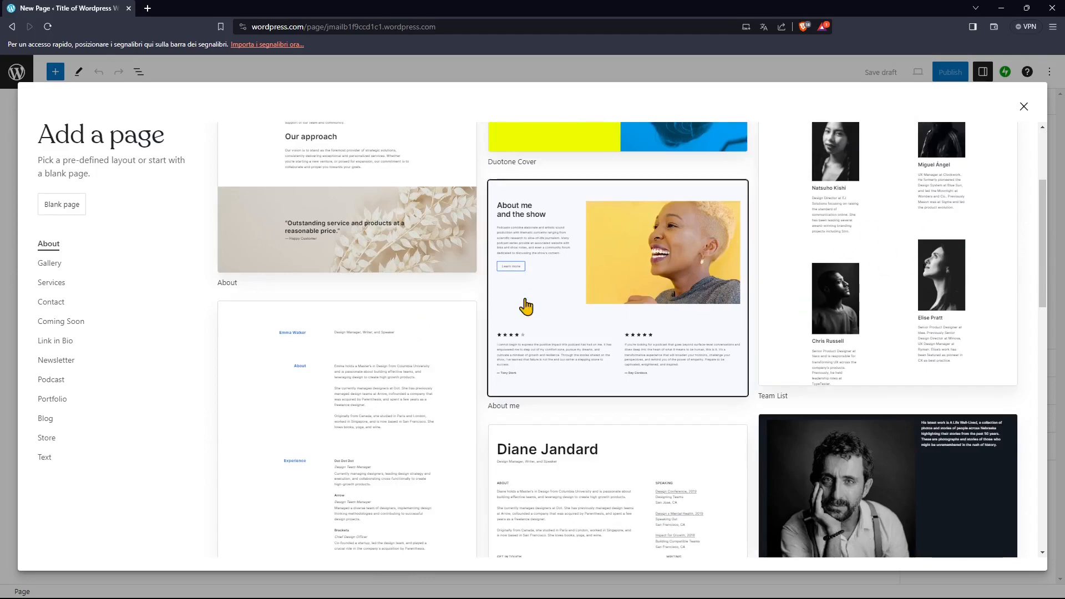
scroll(526, 307, "down", 10)
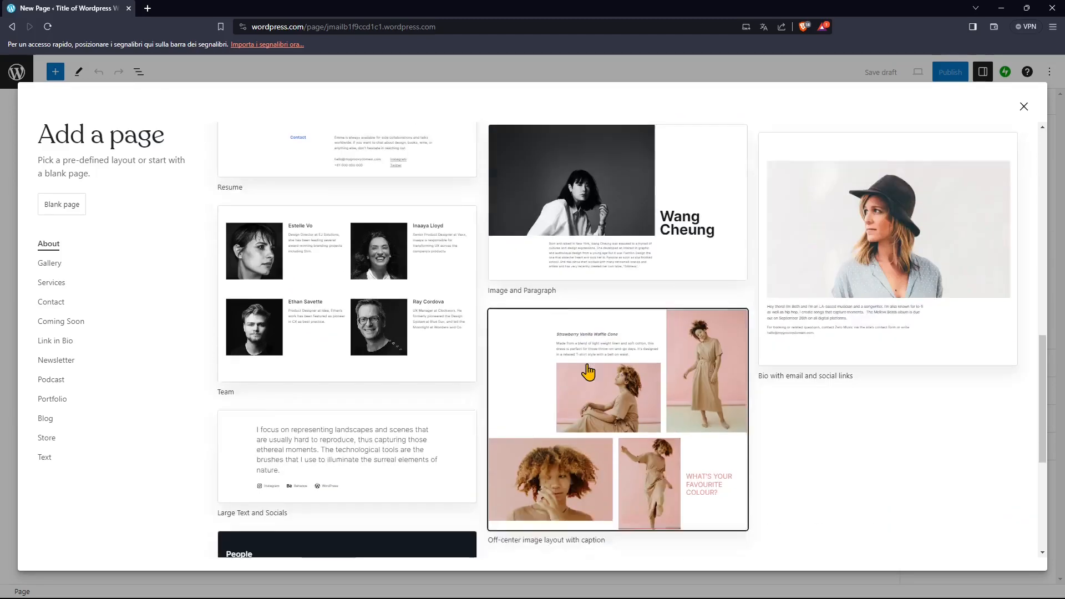
scroll(589, 372, "down", 1)
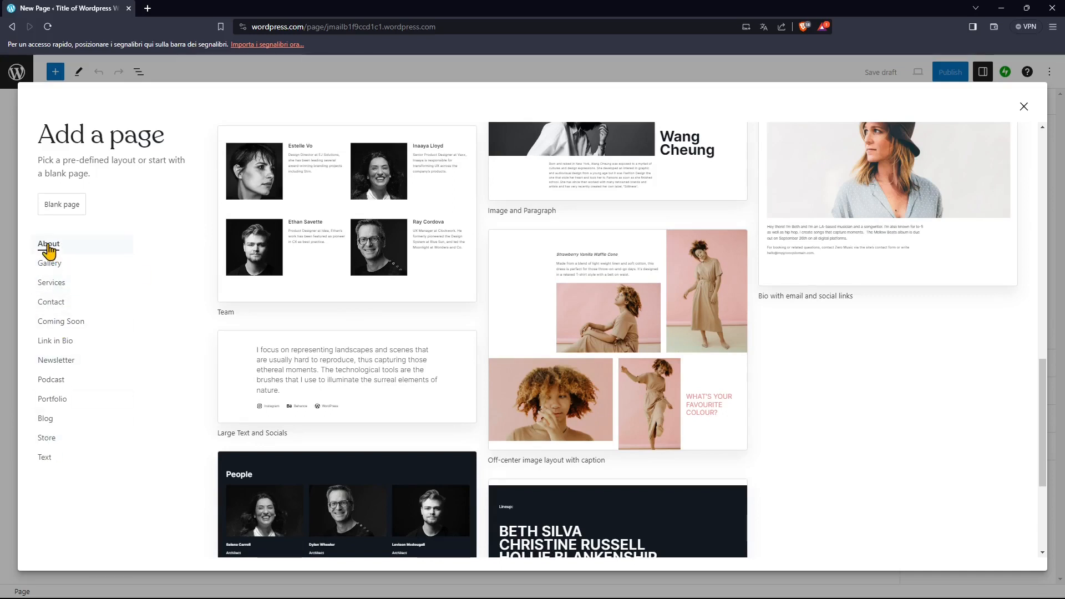
left_click(648, 295)
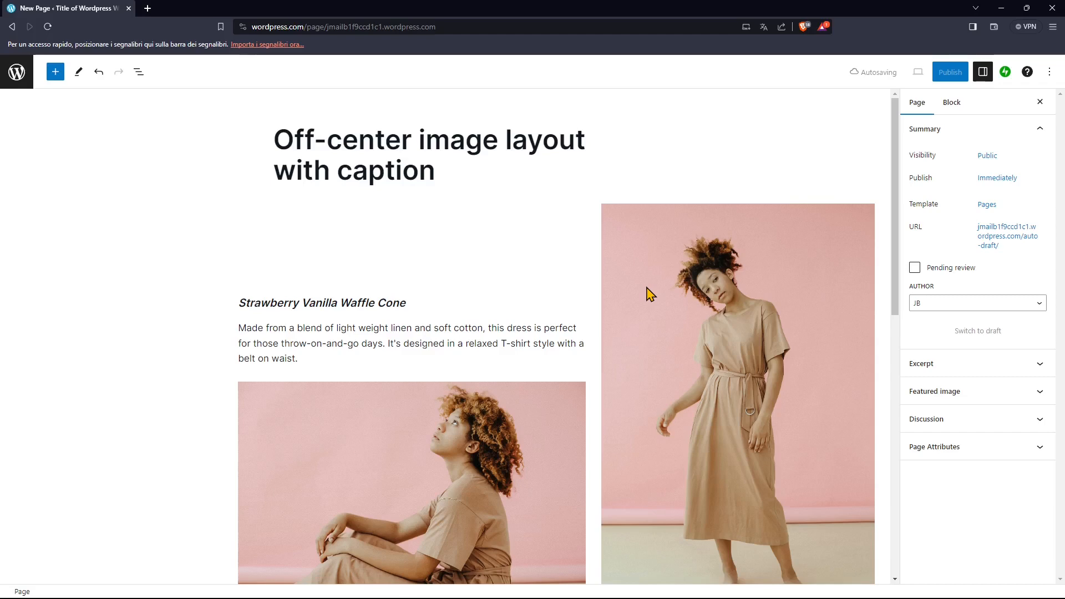
Step: Replace the new page's title with "HOME PAGE"
left_click(360, 143)
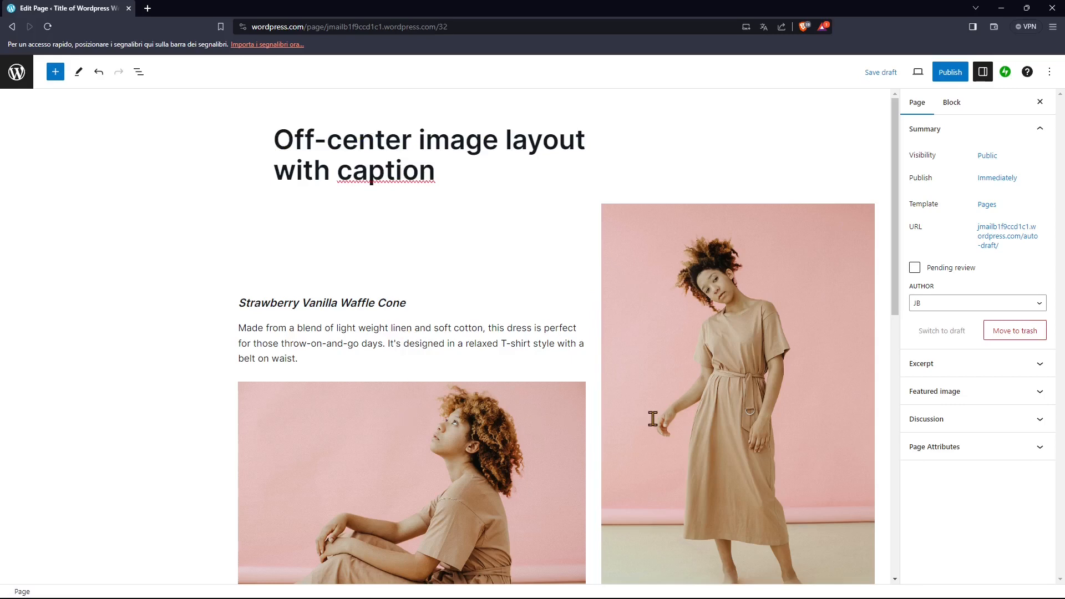
left_click(635, 400)
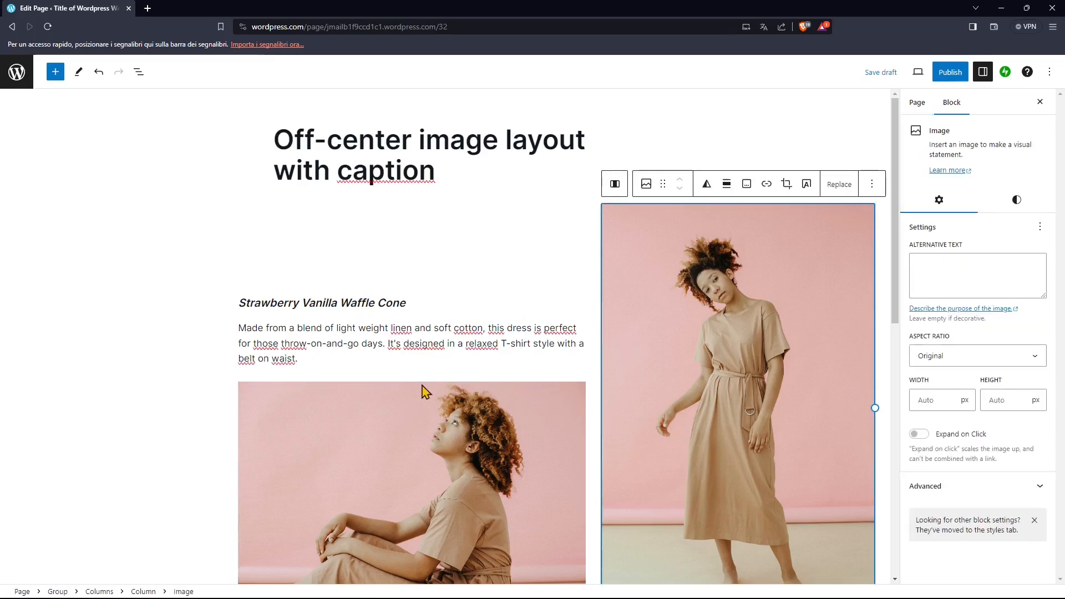
left_click(369, 344)
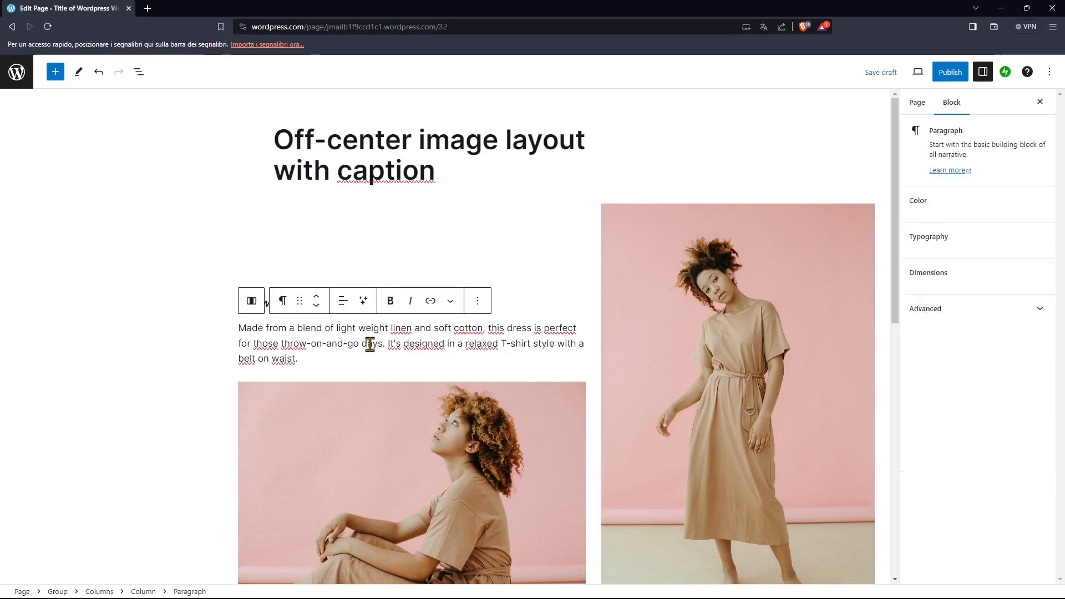
left_click(350, 152)
left_click_drag(435, 169, 278, 141)
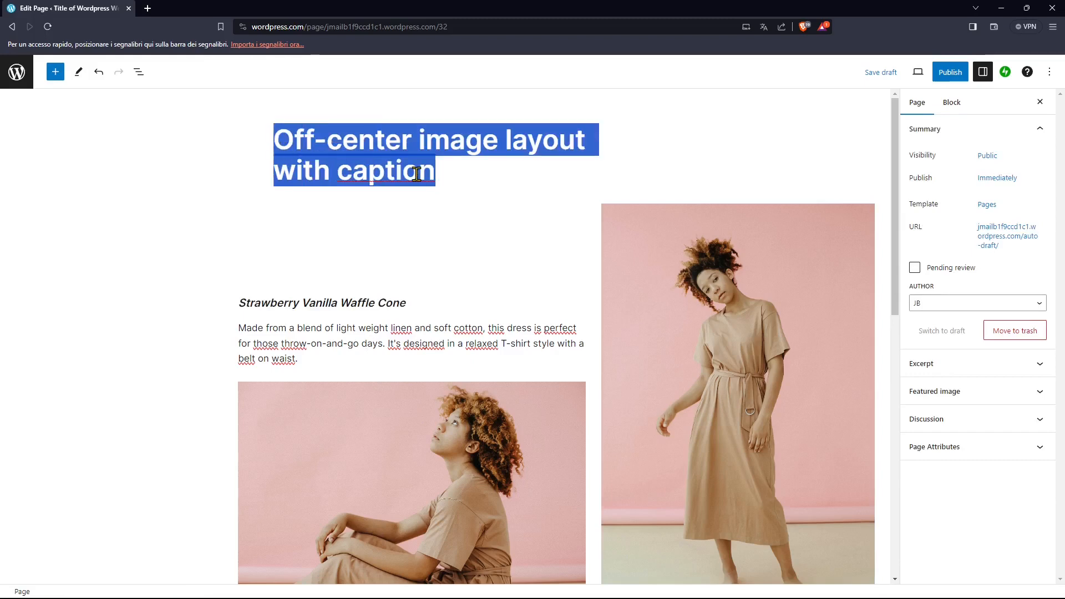
type("Home")
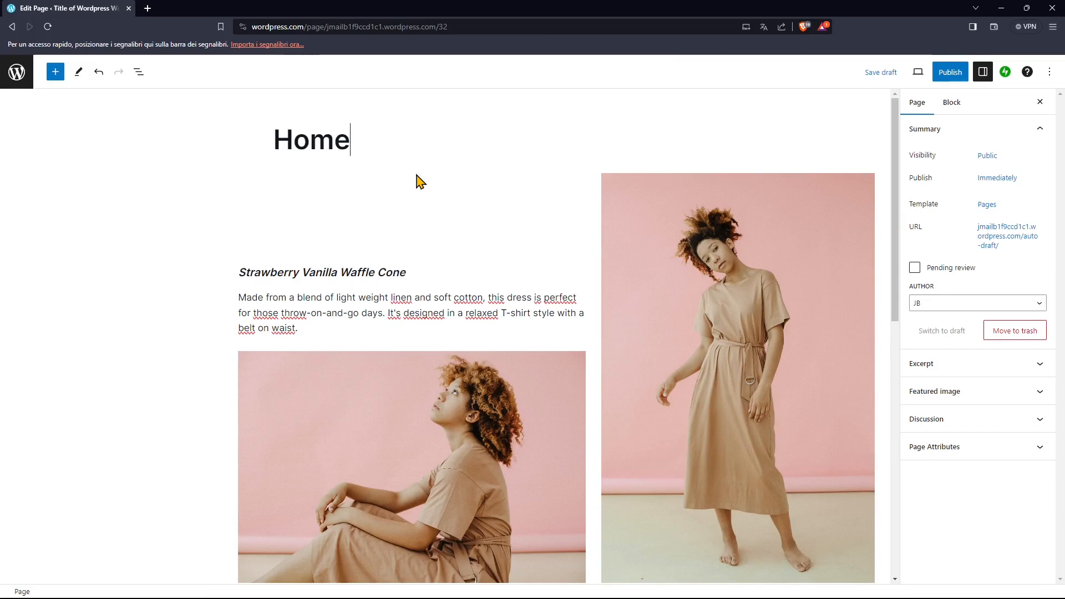
key("BackSpace")
double_click(308, 141)
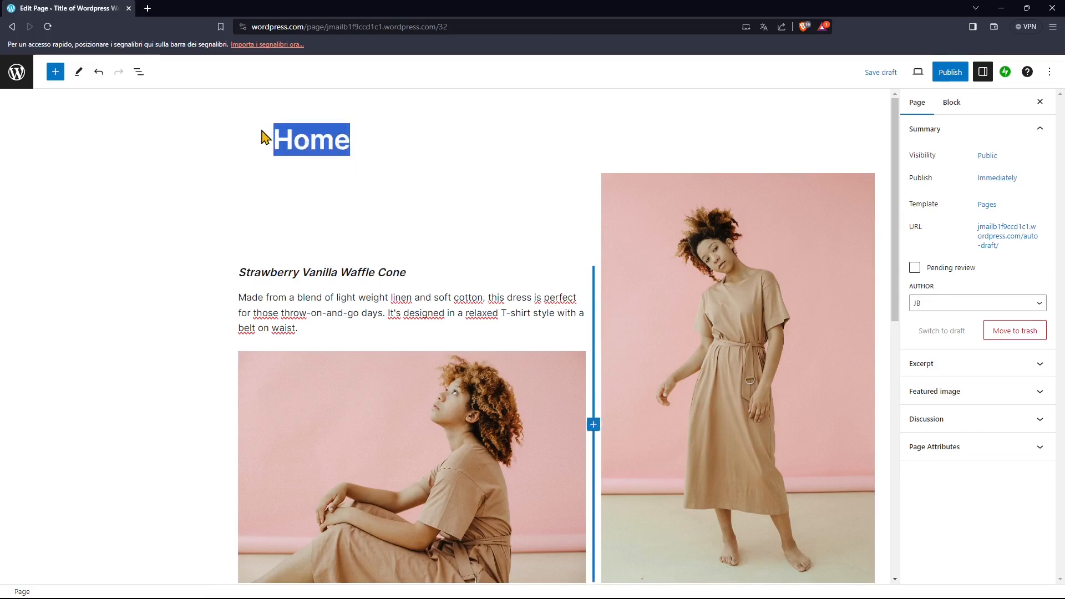
type("HOME PAGE")
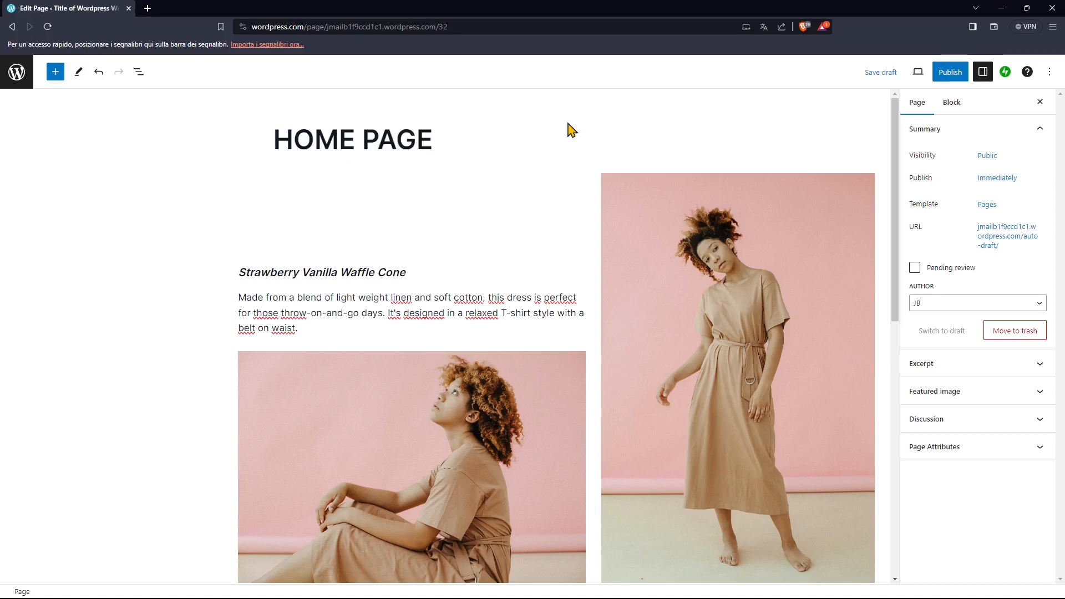
Step: Save the draft of the HOME PAGE page and publish it
left_click(881, 72)
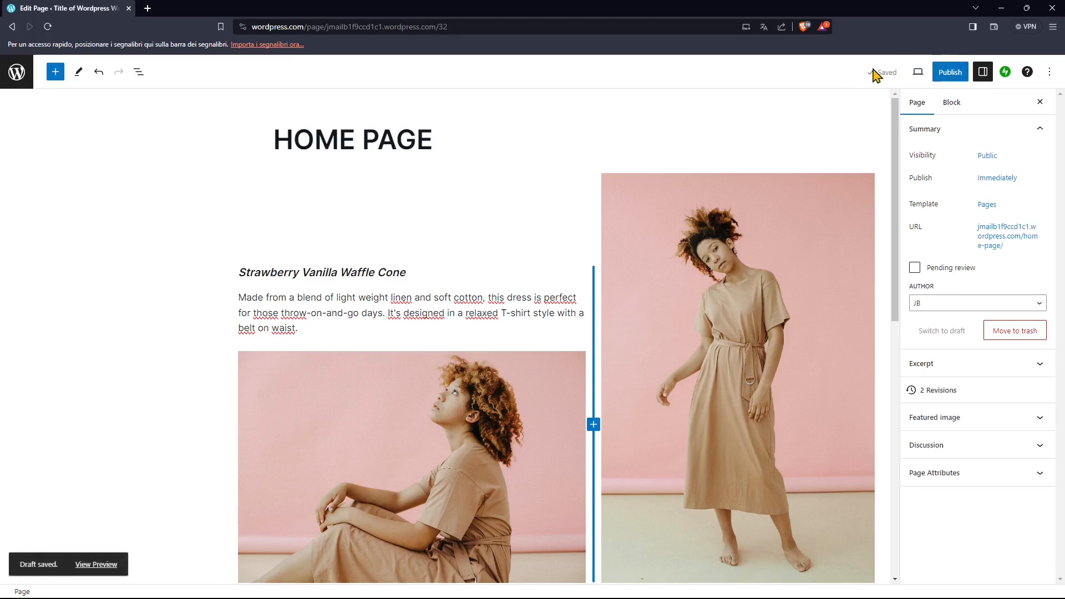
left_click(947, 72)
left_click(950, 72)
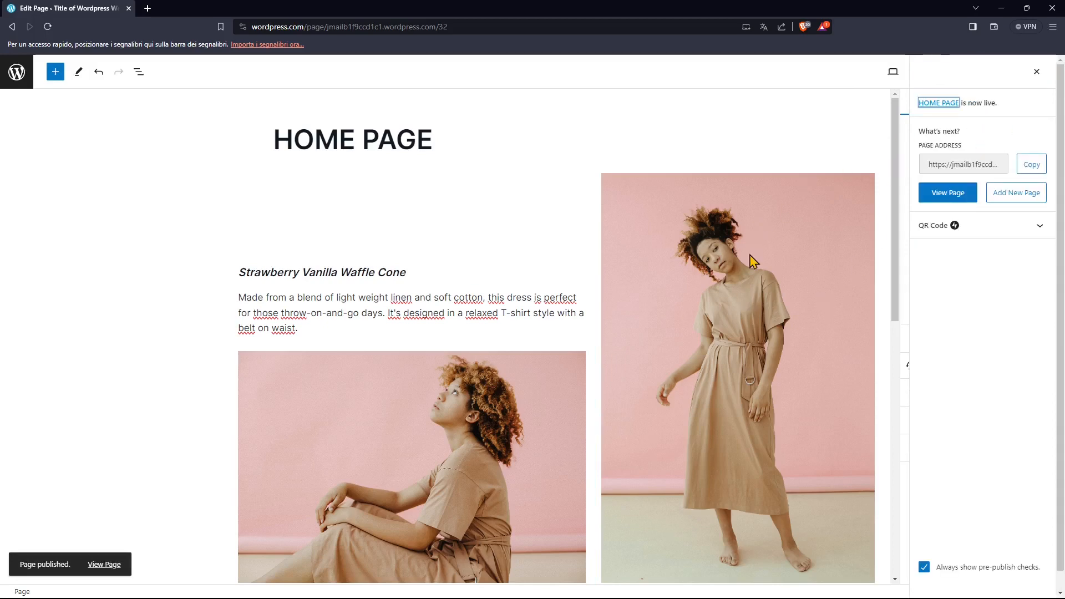
Step: Check the published page's address and open the live page in a new browser tab
left_click(927, 168)
left_click_drag(936, 167, 1022, 181)
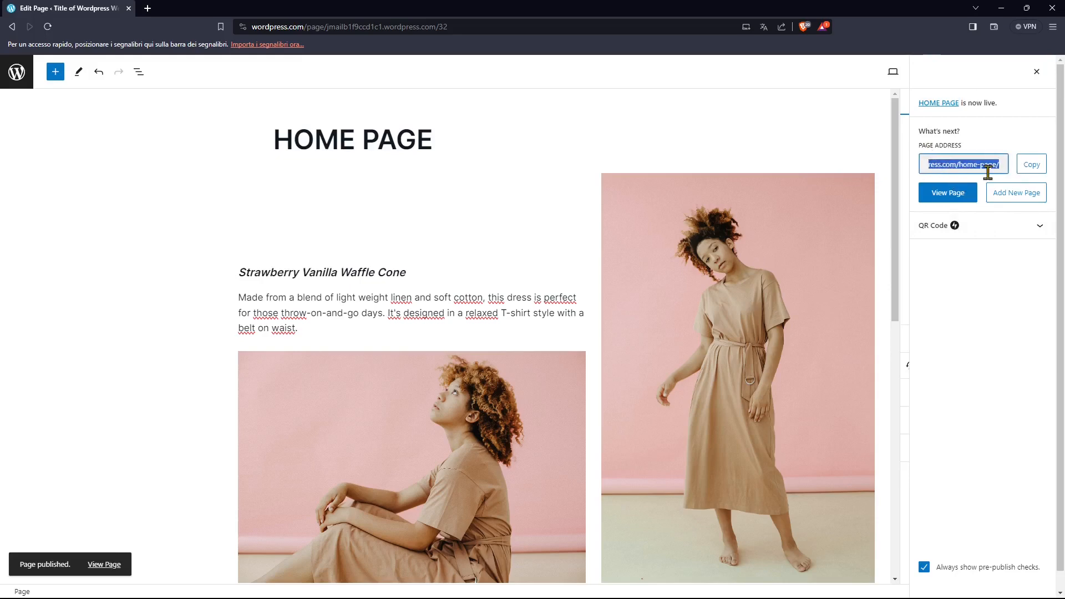
left_click_drag(960, 167, 993, 170)
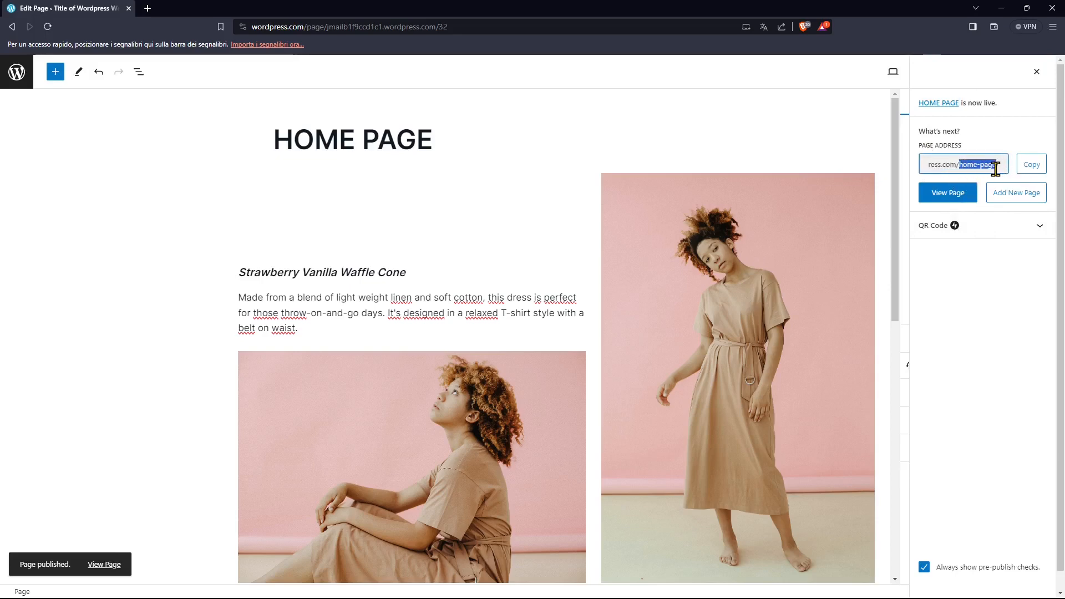
right_click(951, 197)
left_click(932, 204)
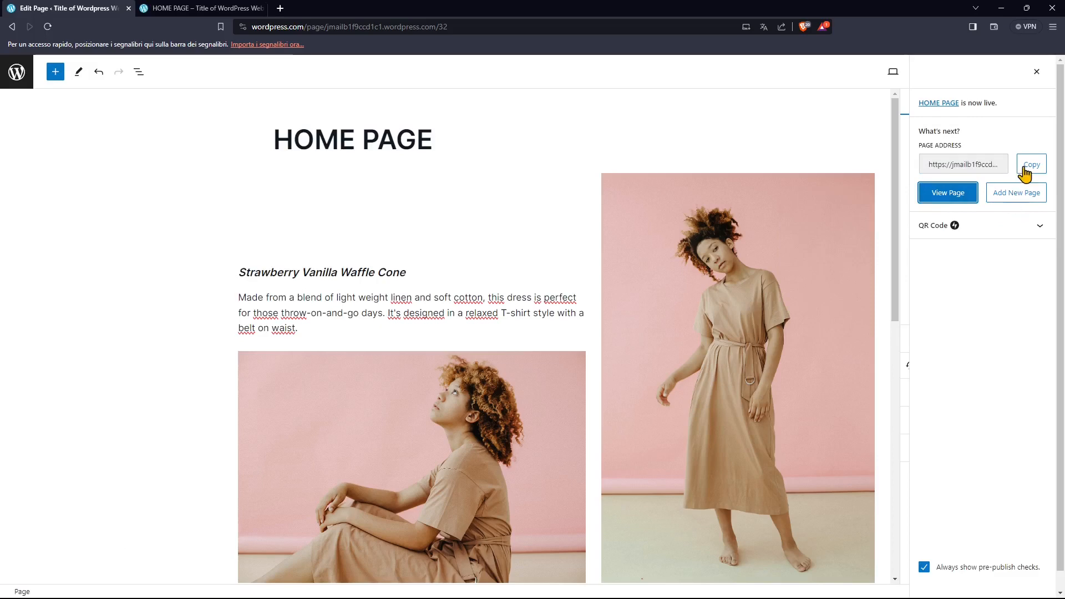
Step: Review the live HOME PAGE from the header and banner down to the footer
left_click(180, 6)
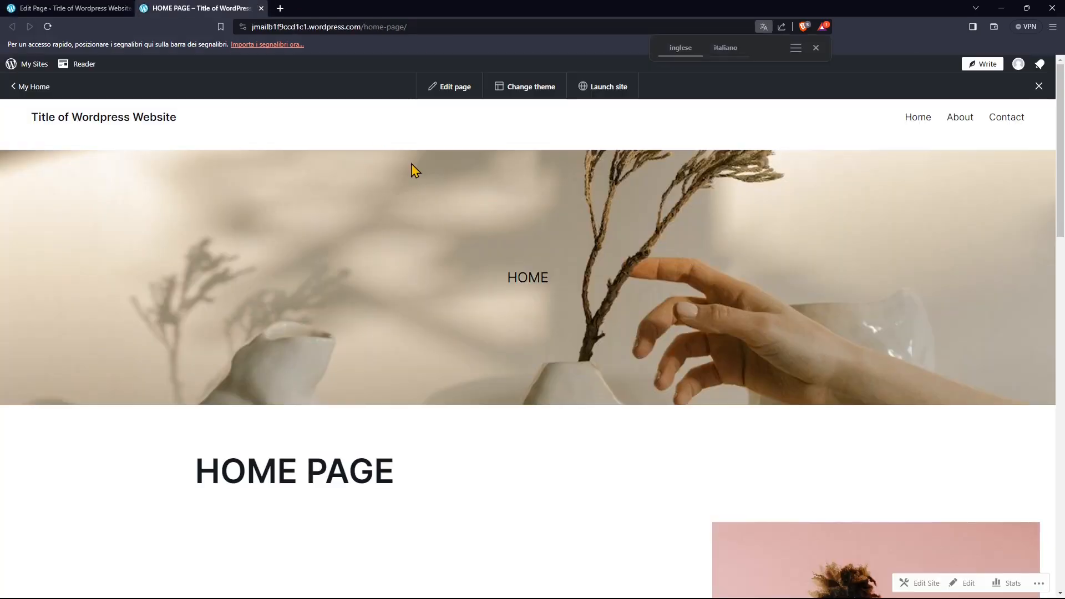
scroll(368, 368, "down", 10)
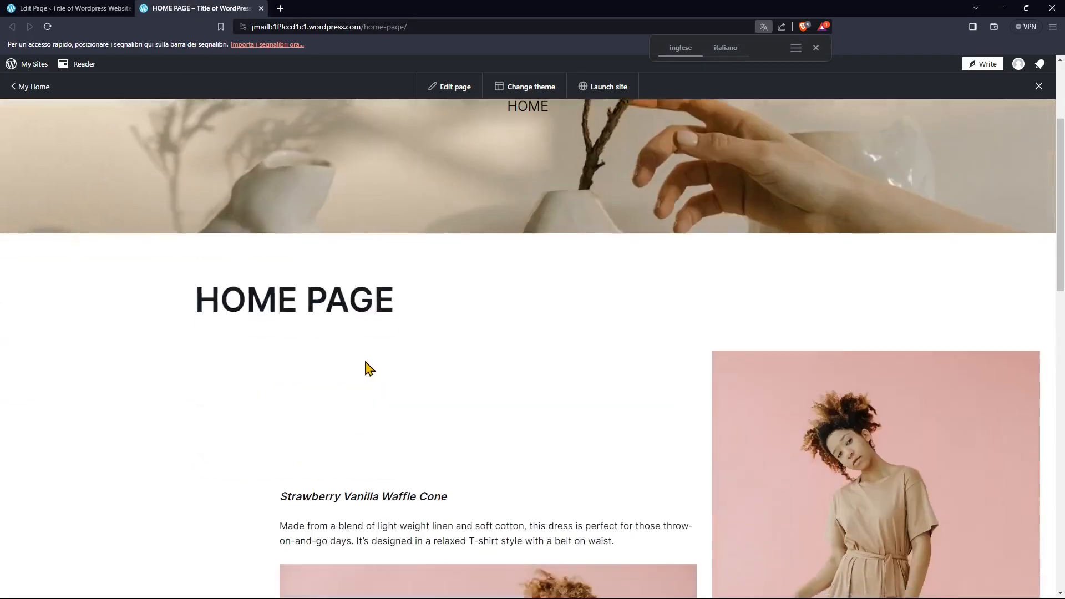
scroll(378, 382, "up", 5)
scroll(378, 382, "up", 8)
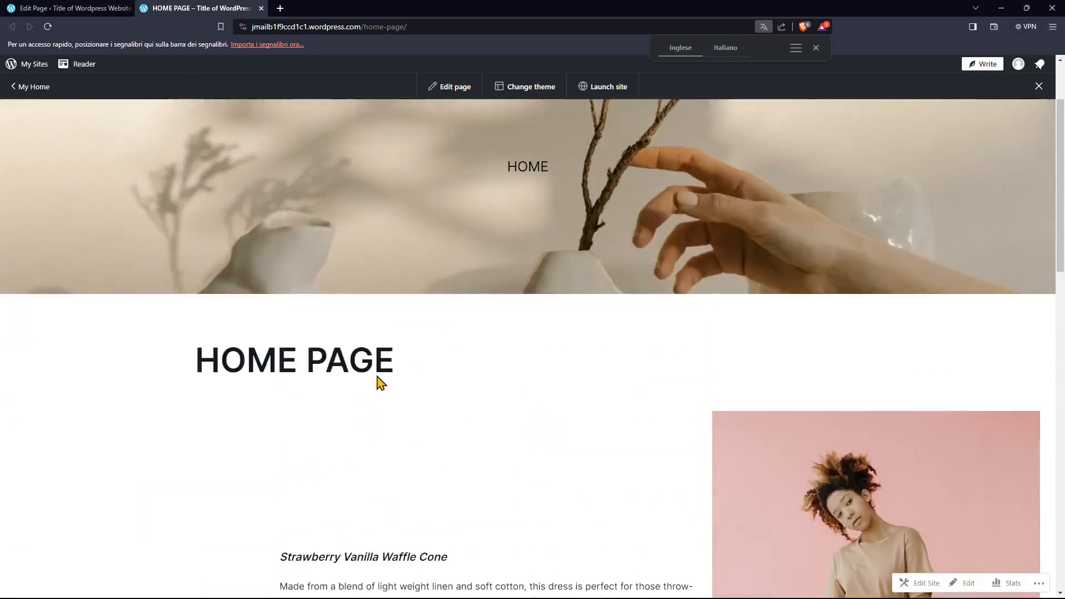
scroll(740, 426, "down", 10)
scroll(916, 415, "down", 9)
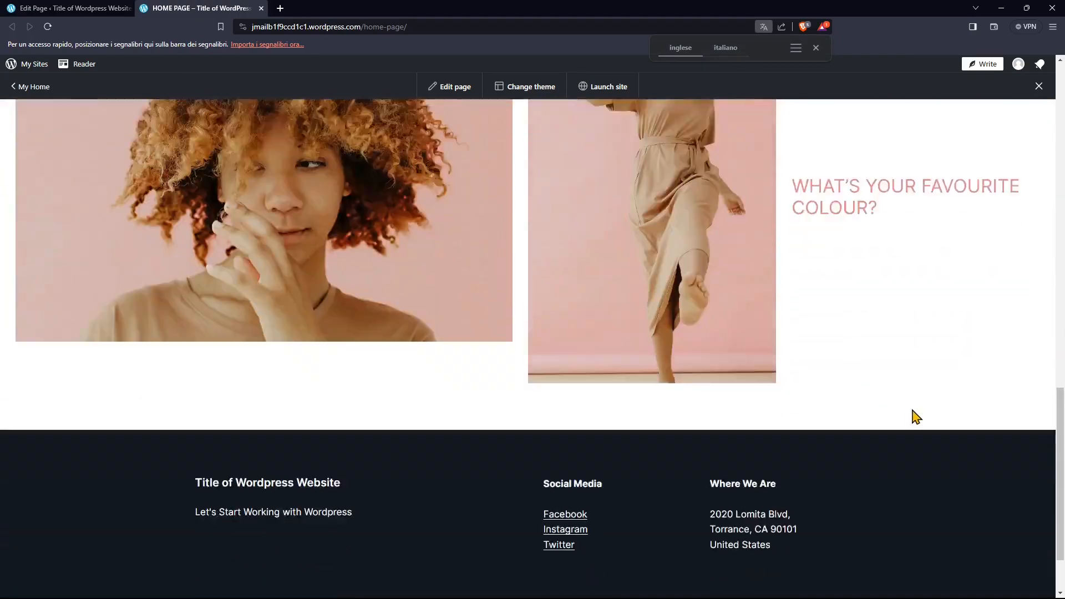
scroll(921, 413, "up", 14)
scroll(561, 311, "up", 6)
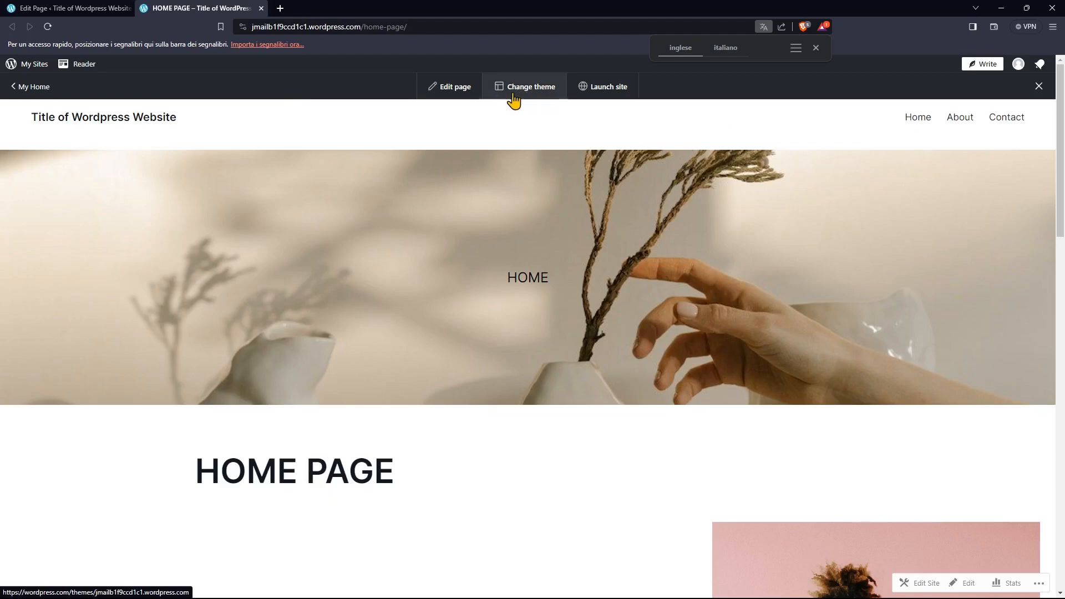
Step: Open the editor from the live page and inspect the page settings and the paragraph and columns block settings
left_click(425, 95)
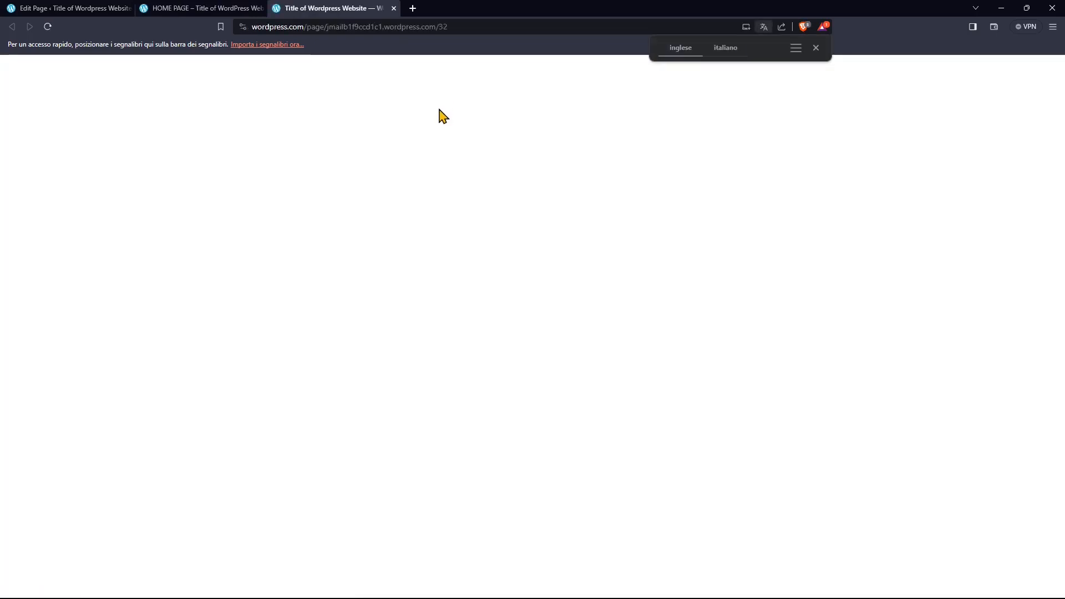
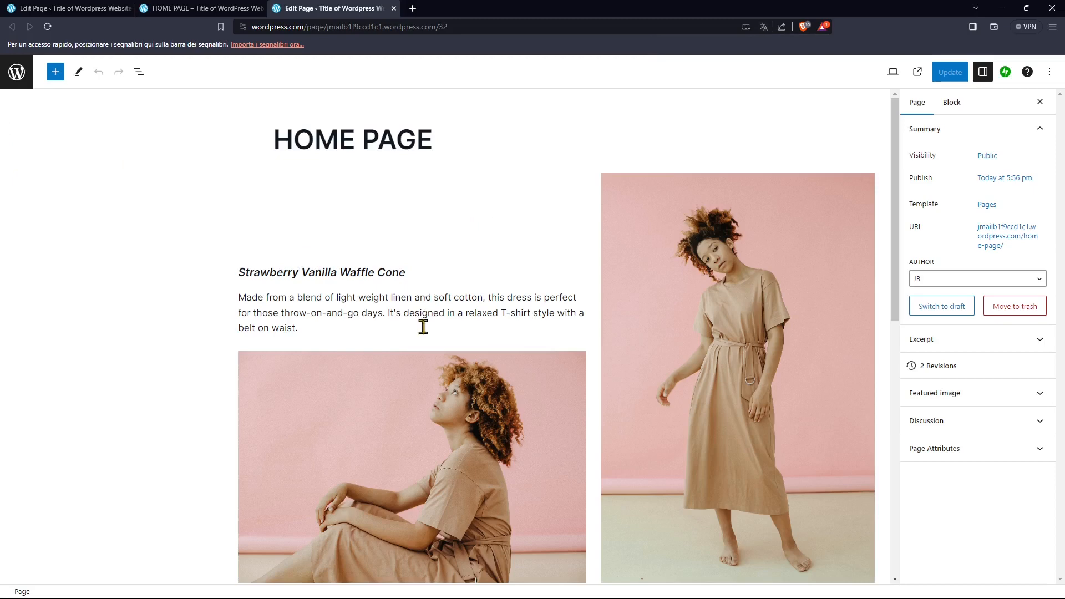
left_click(431, 298)
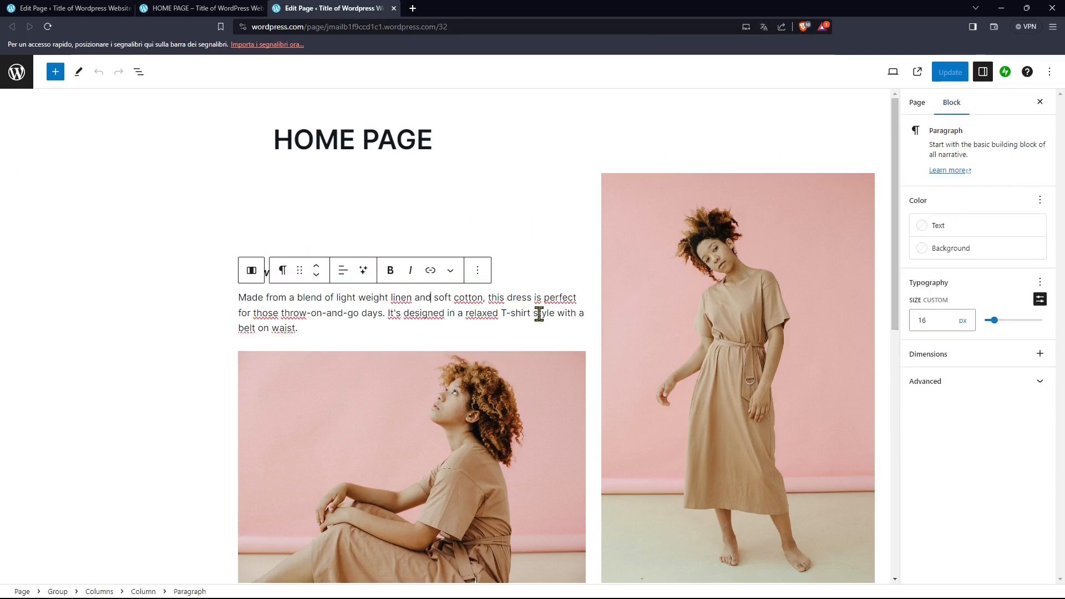
left_click(913, 109)
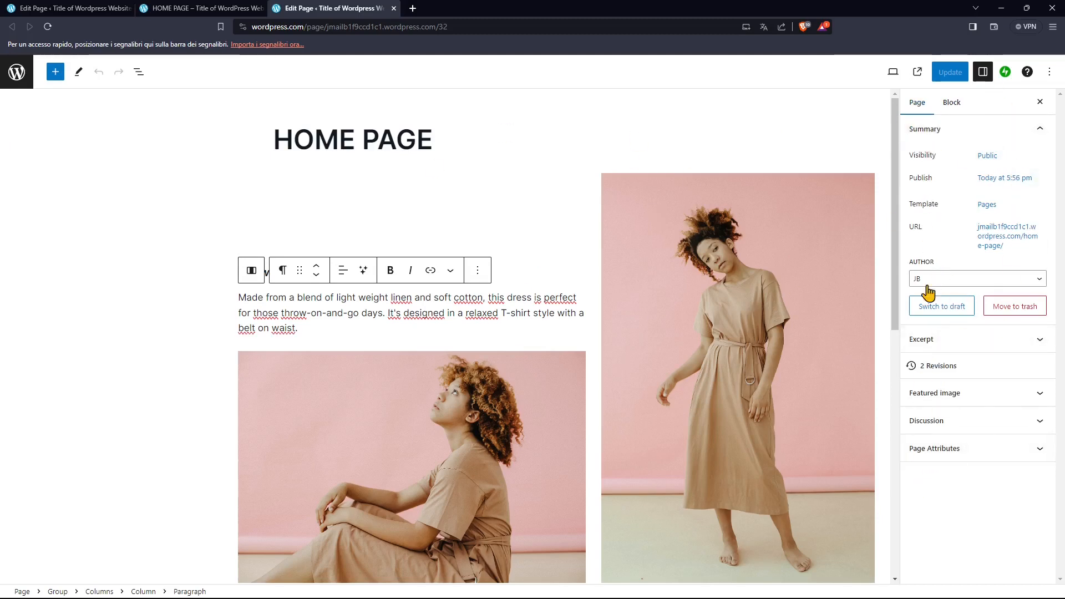
left_click(949, 105)
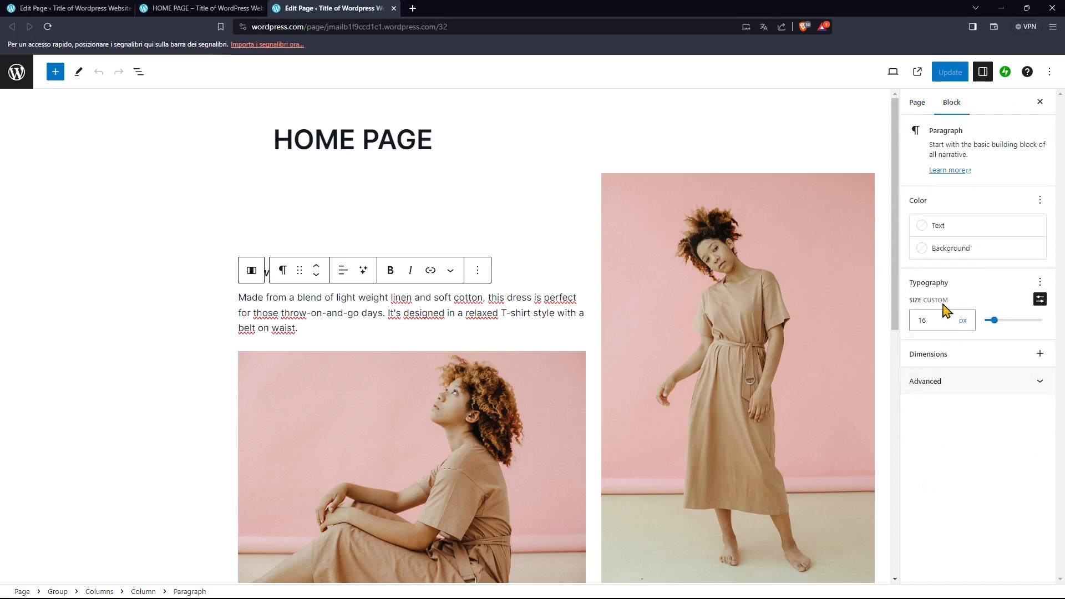
left_click(137, 162)
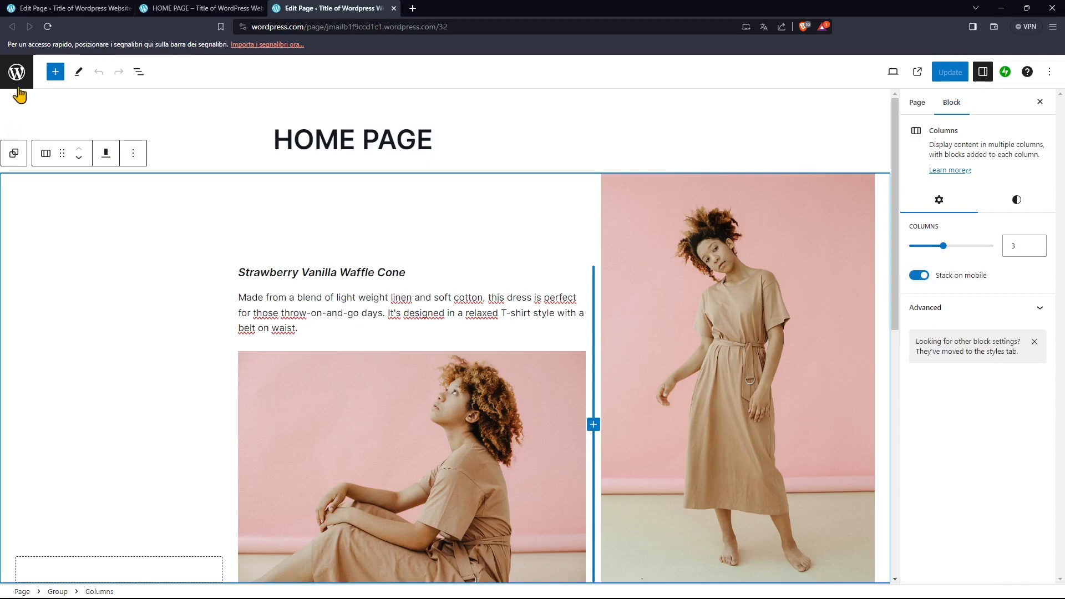
Step: Close the extra editor and live page tabs, and return from the original editor to the list of site pages
left_click(394, 8)
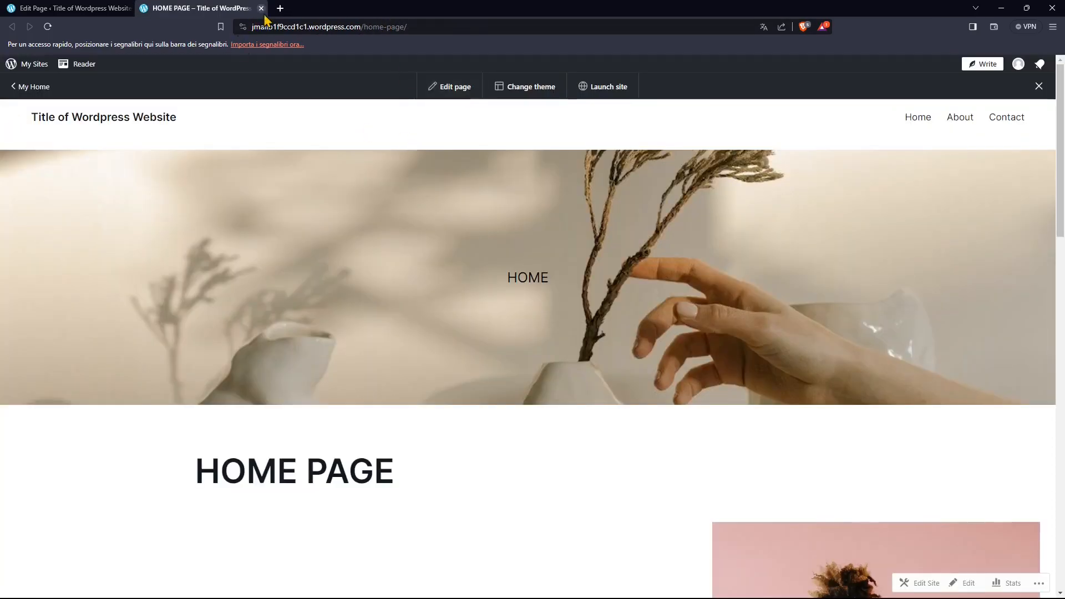
left_click(260, 8)
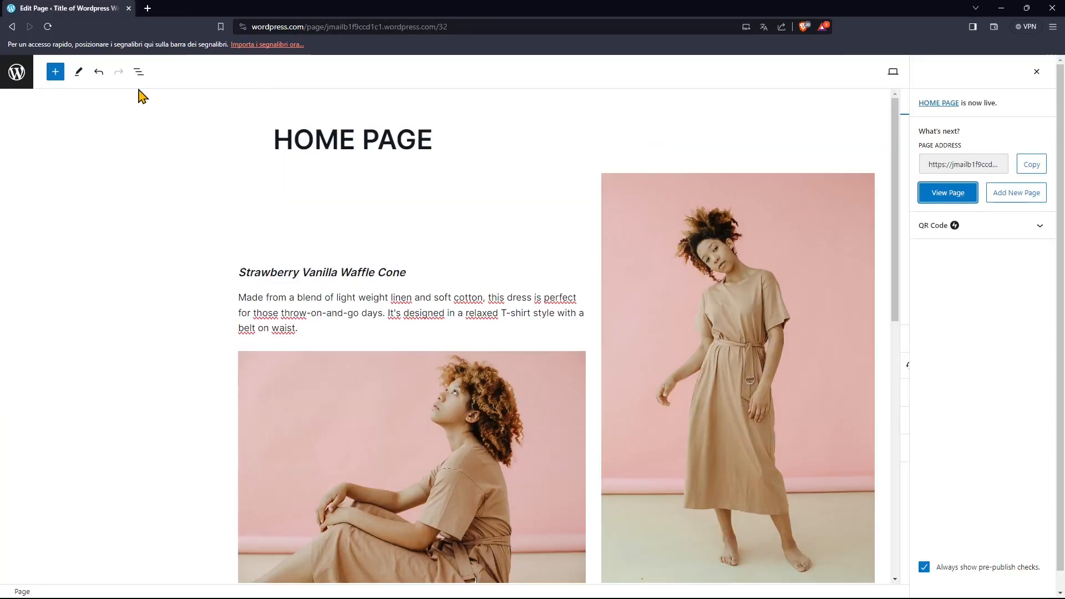
left_click(17, 75)
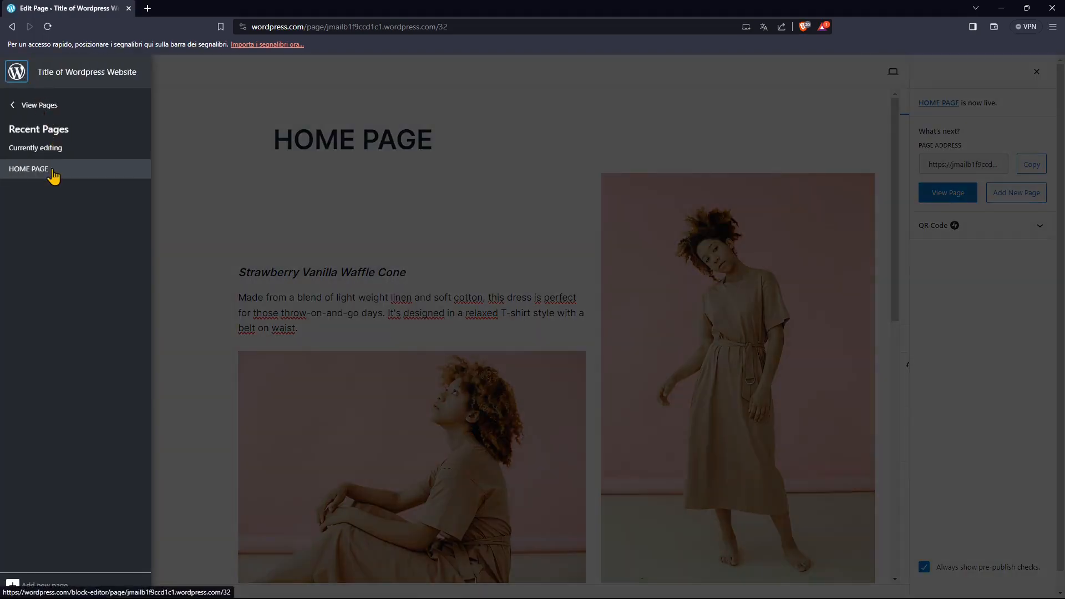
left_click(15, 106)
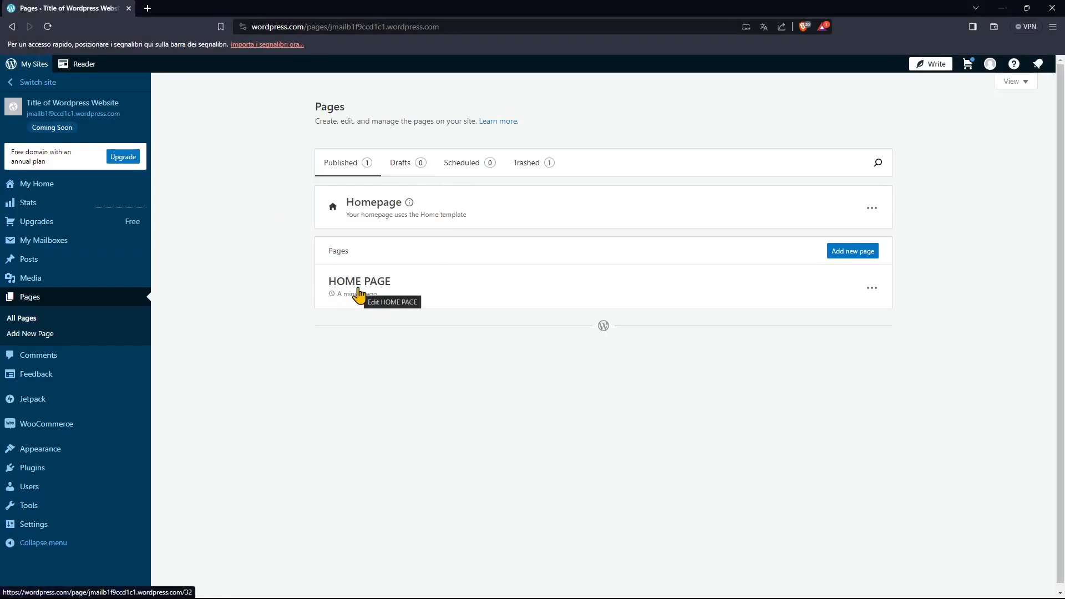
Step: Add a new page based on the "Organic gallery with intro text" layout from the Gallery category
left_click(860, 262)
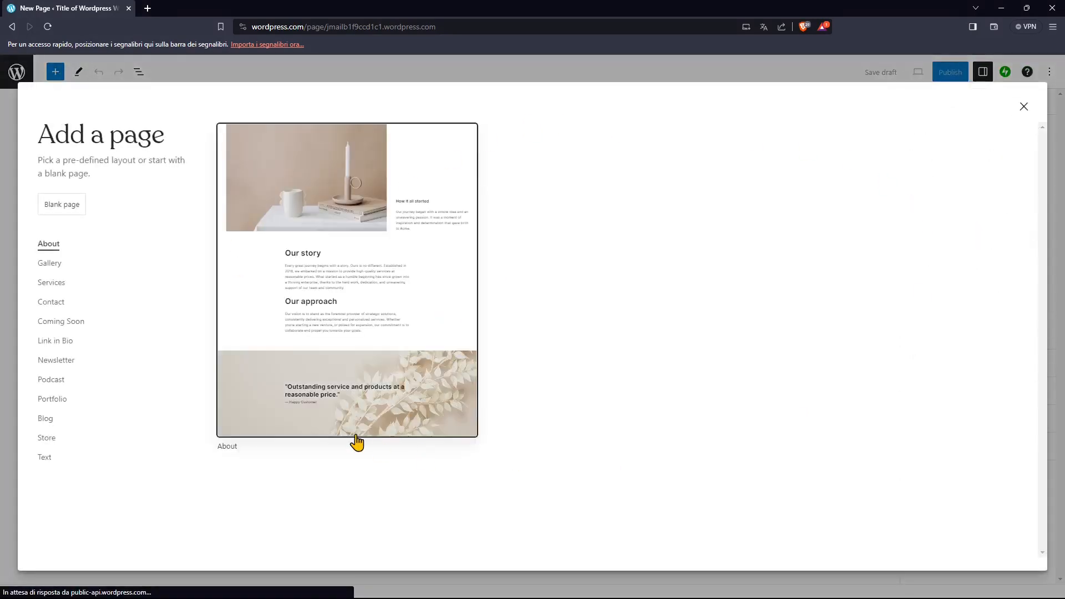
left_click(57, 267)
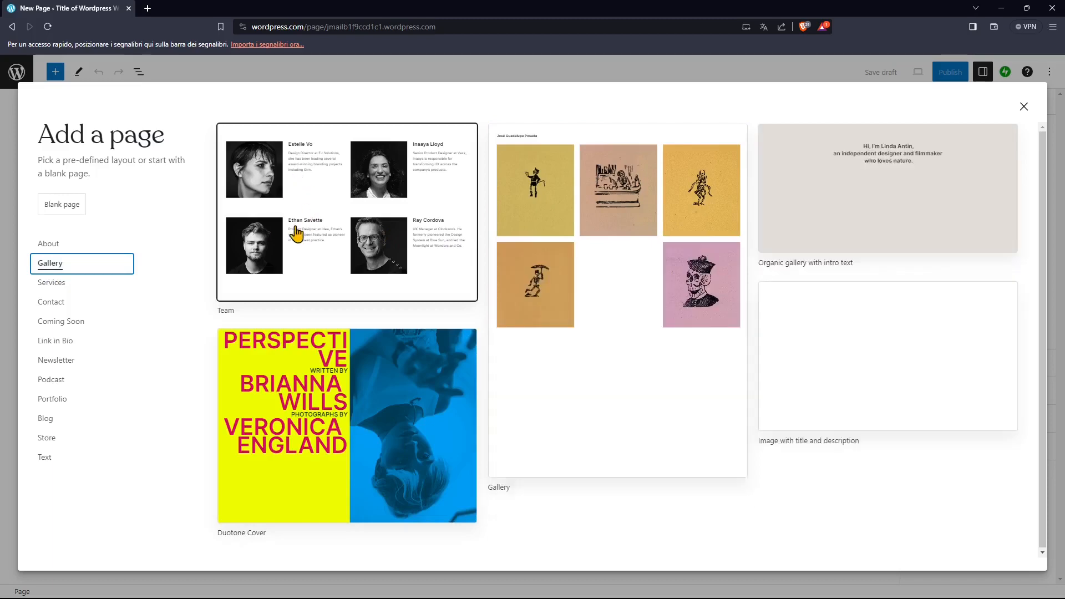
scroll(416, 426, "down", 2)
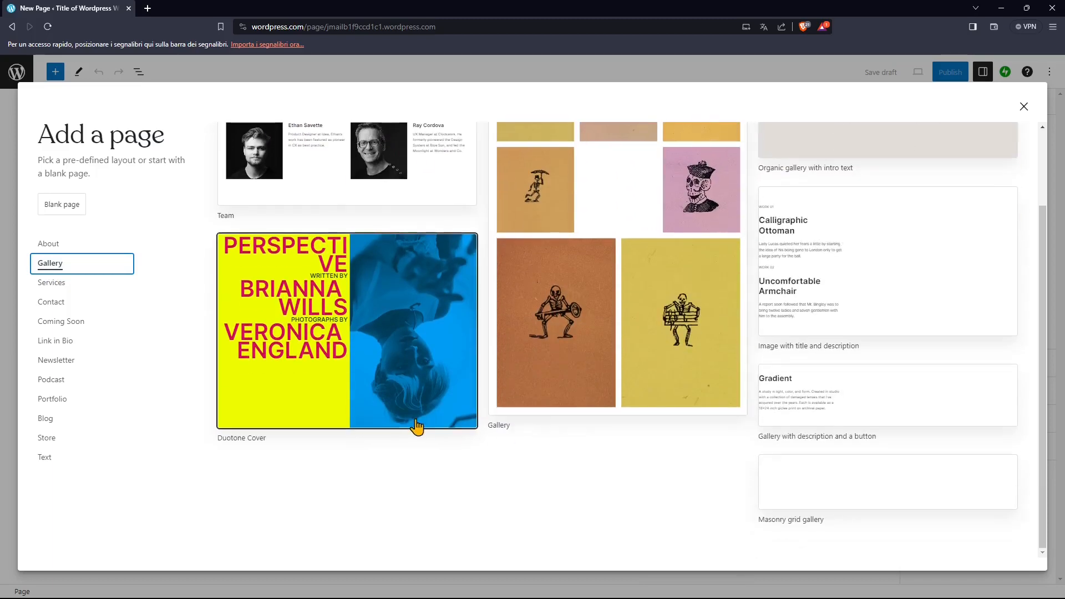
scroll(607, 276, "up", 2)
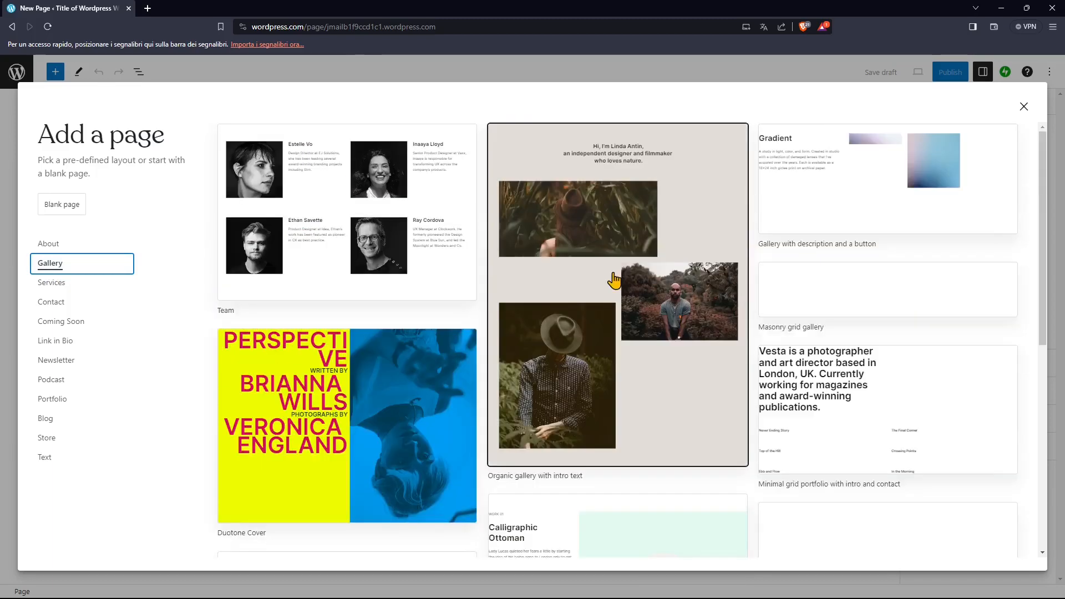
left_click(614, 277)
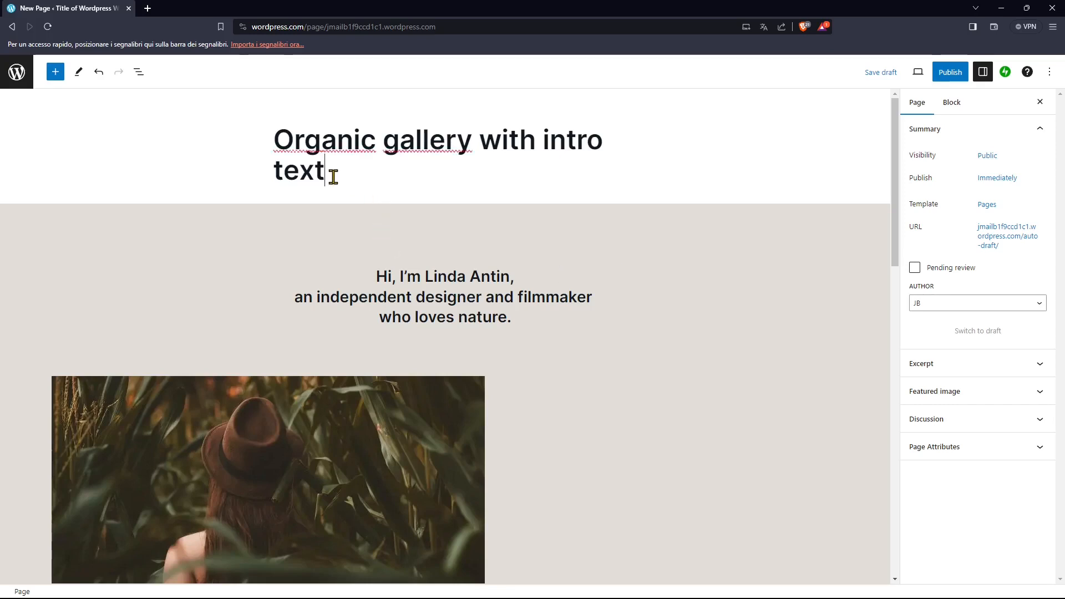
Step: Replace the gallery page's title with "Our Team"
left_click_drag(331, 173, 270, 157)
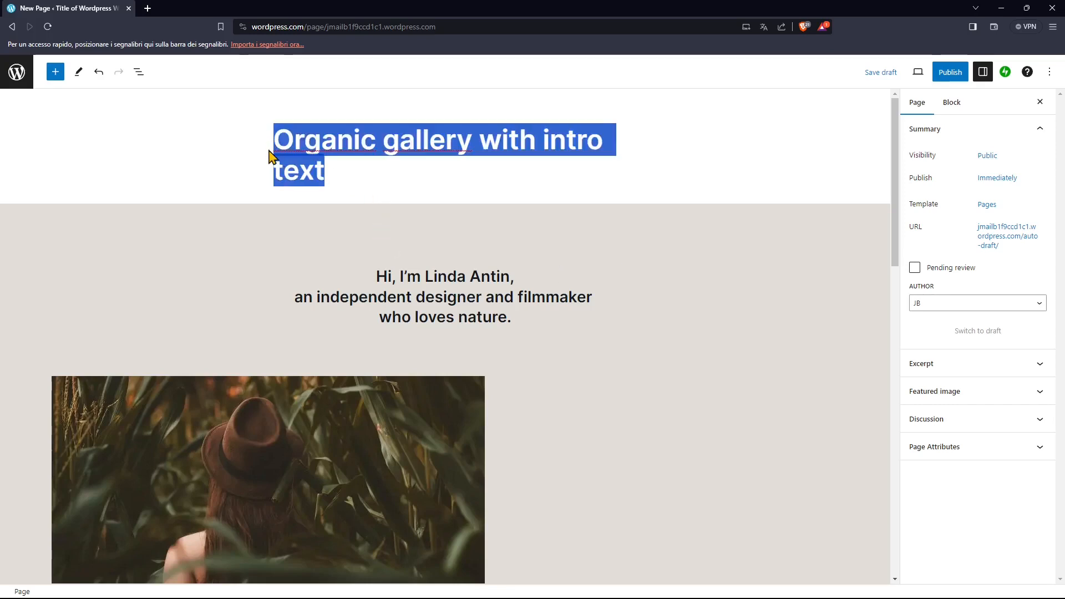
type("Our Team")
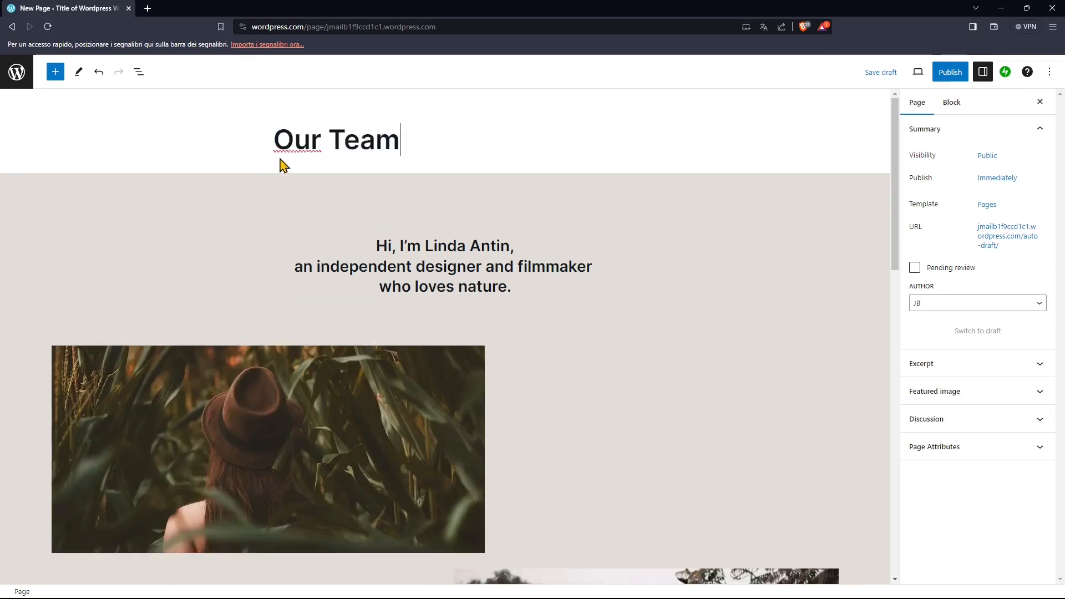
left_click(332, 141)
left_click(210, 131)
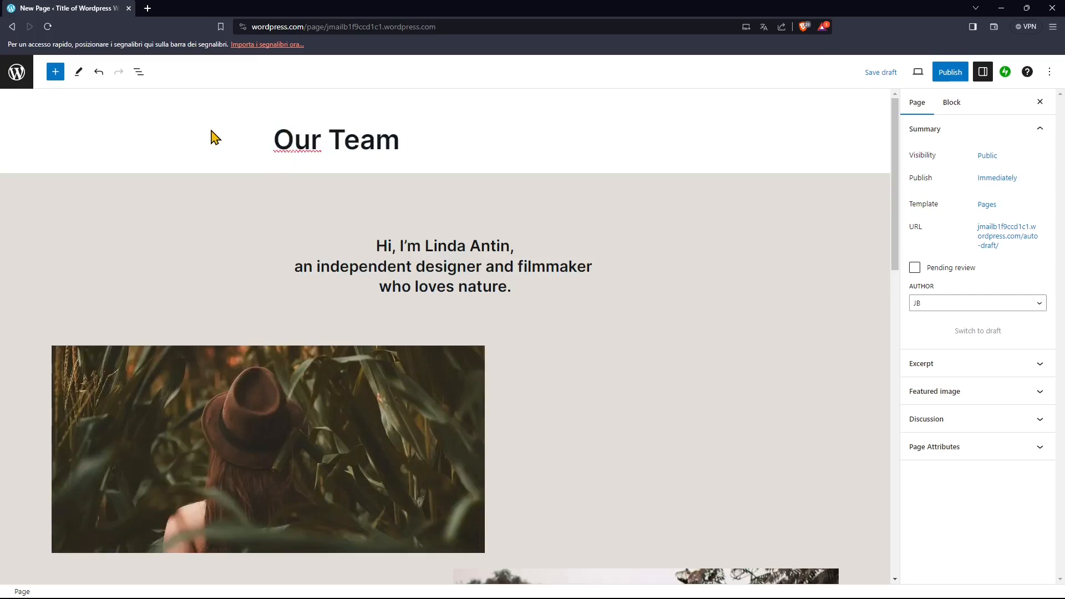
Step: Shorten the gallery page's title to "Team" and save the page as a draft
key("Right")
key("BackSpace")
key("BackSpace")
key("BackSpace")
key("BackSpace")
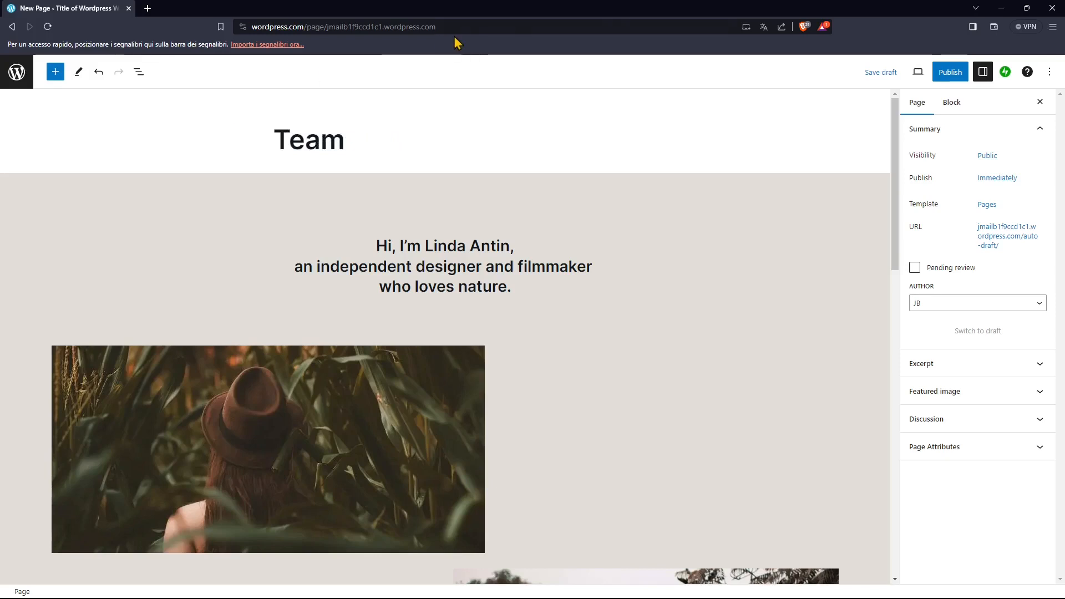
left_click(889, 74)
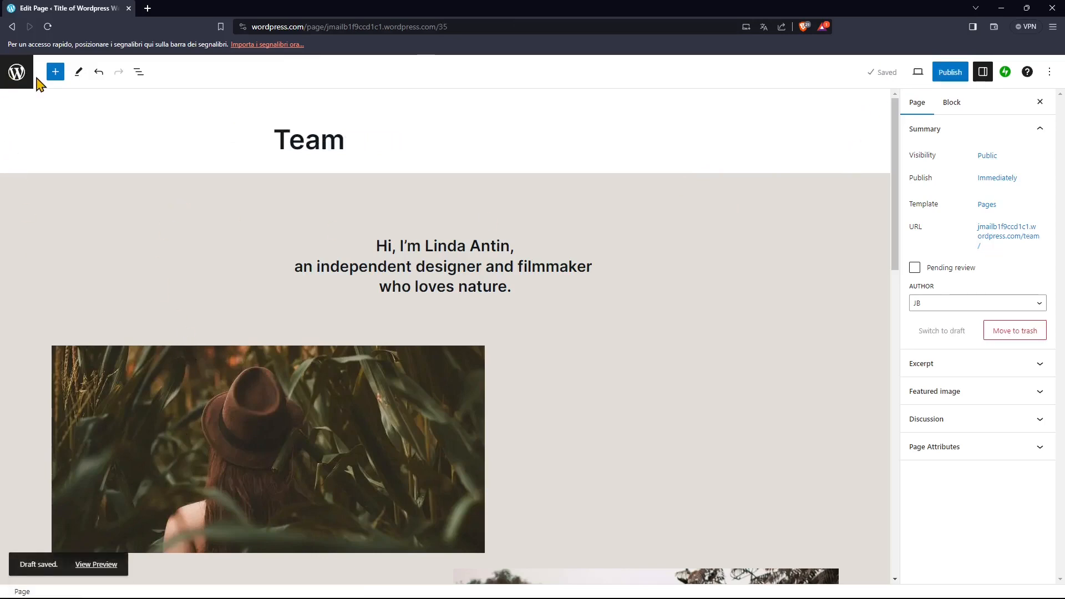
Step: Return to the list of site pages and check the drafts and the published pages
left_click(15, 77)
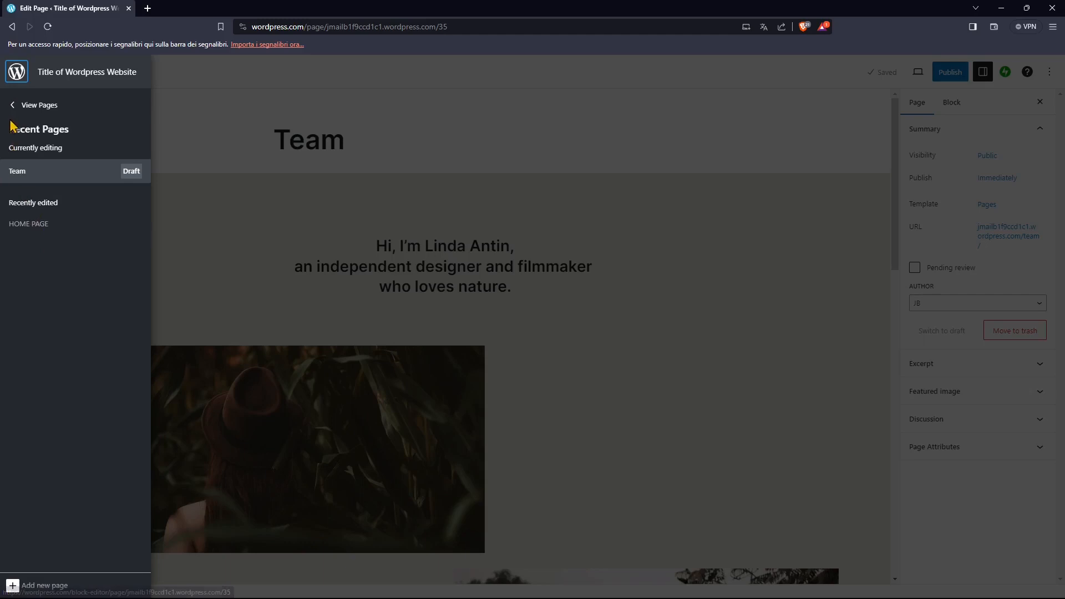
left_click(31, 106)
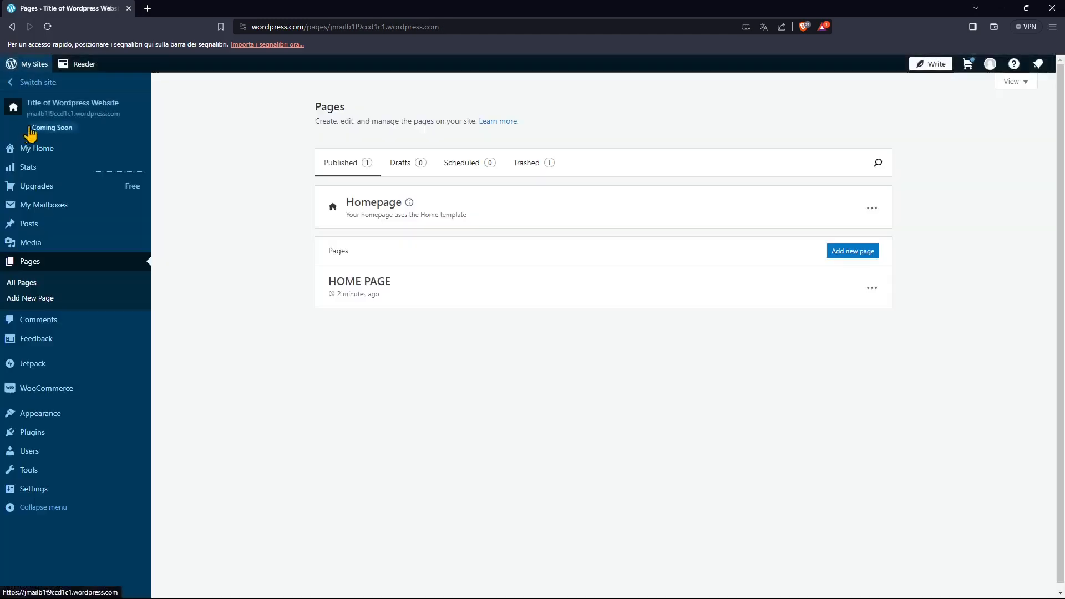
left_click(393, 175)
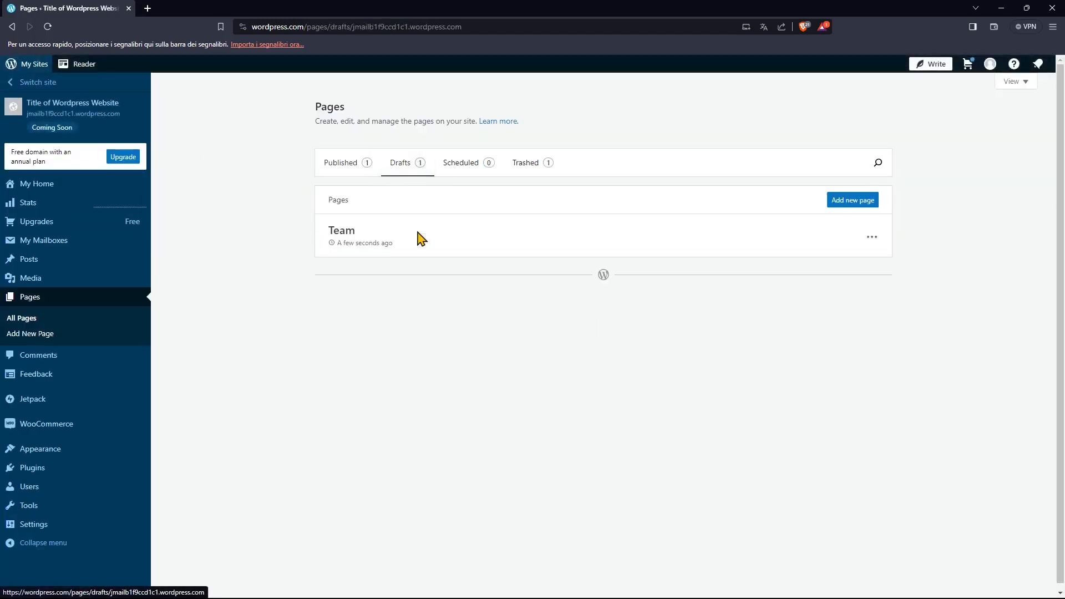
left_click(341, 164)
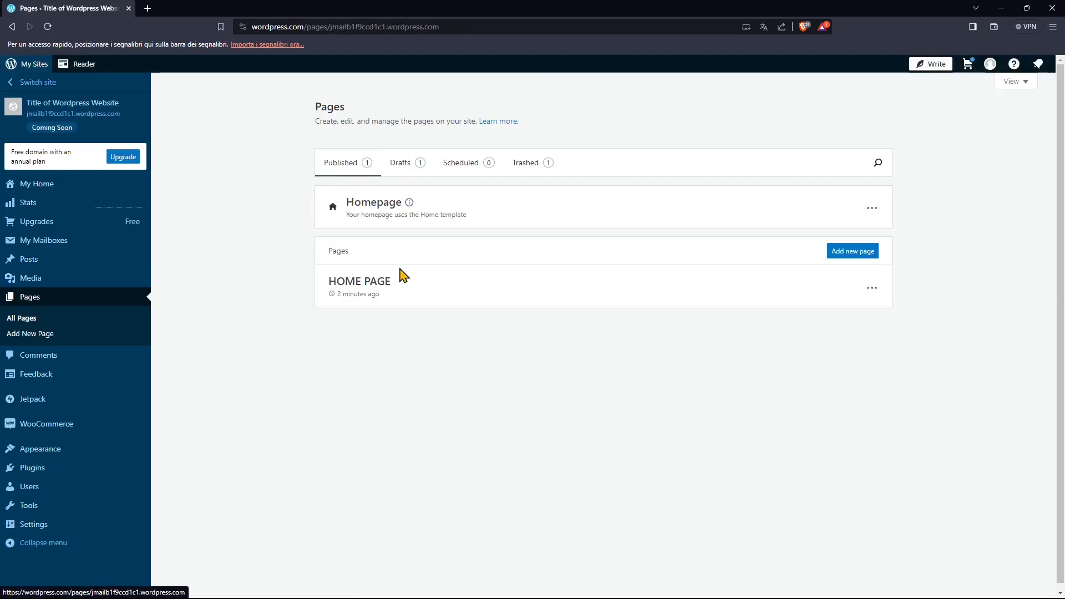
Step: Add a new blank page and title it "Contacts"
left_click(845, 254)
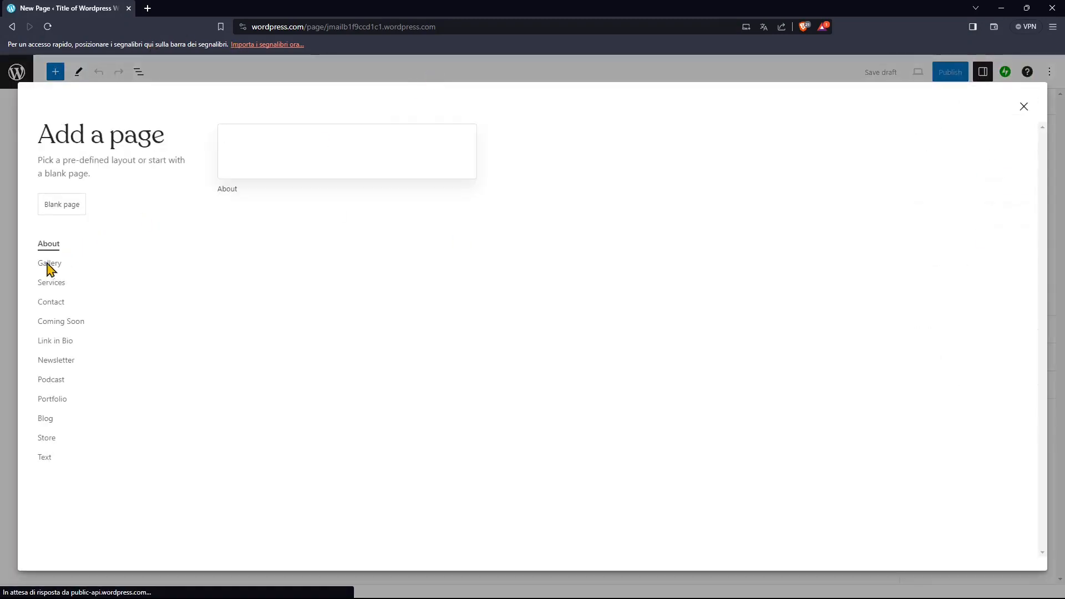
left_click(54, 206)
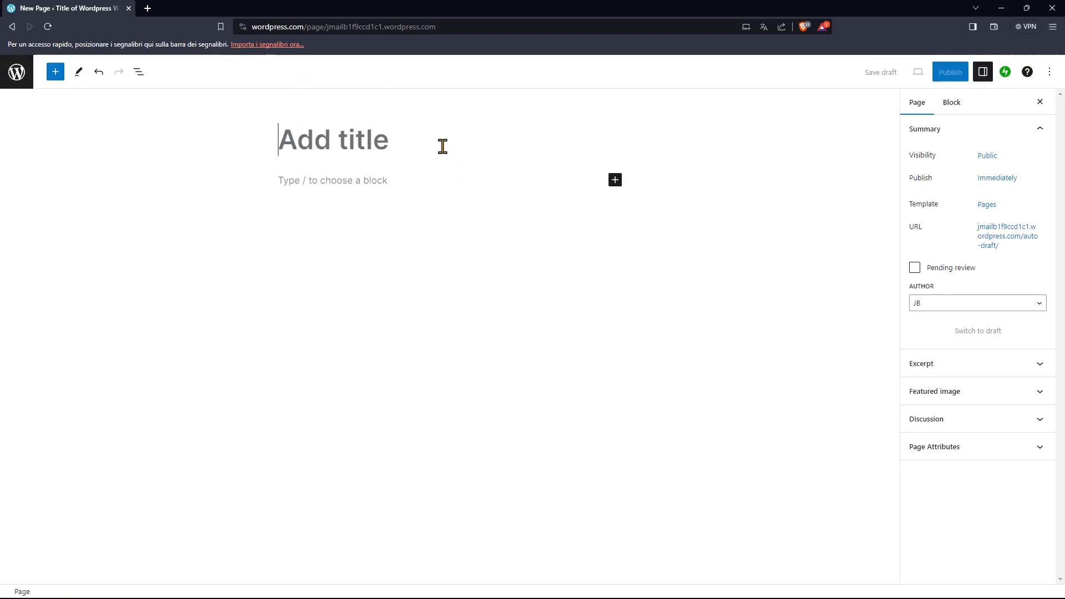
type("Contea")
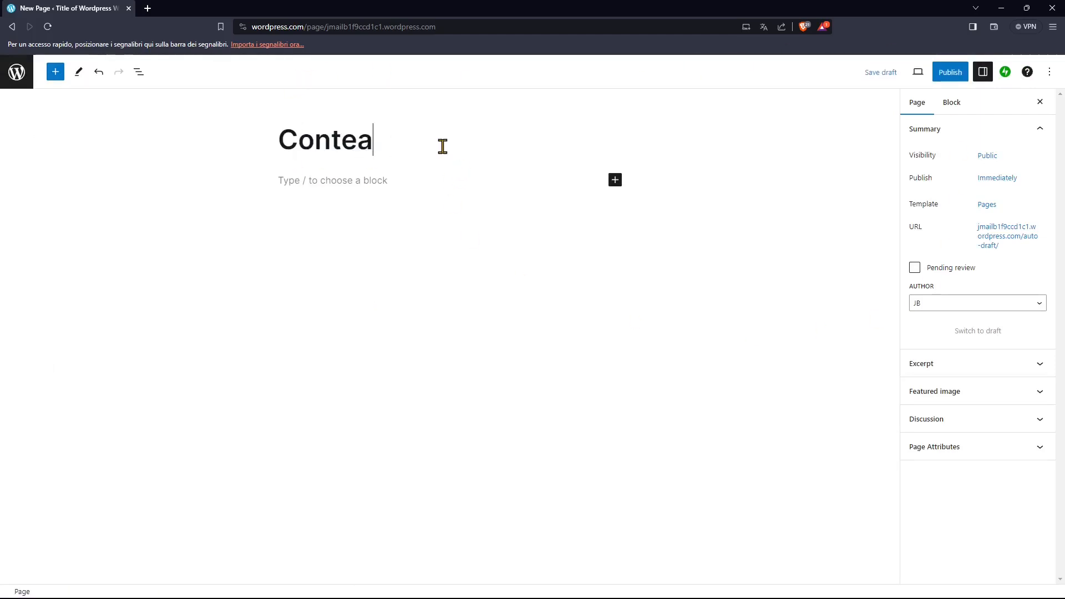
key("BackSpace")
key("BackSpace")
type("acts")
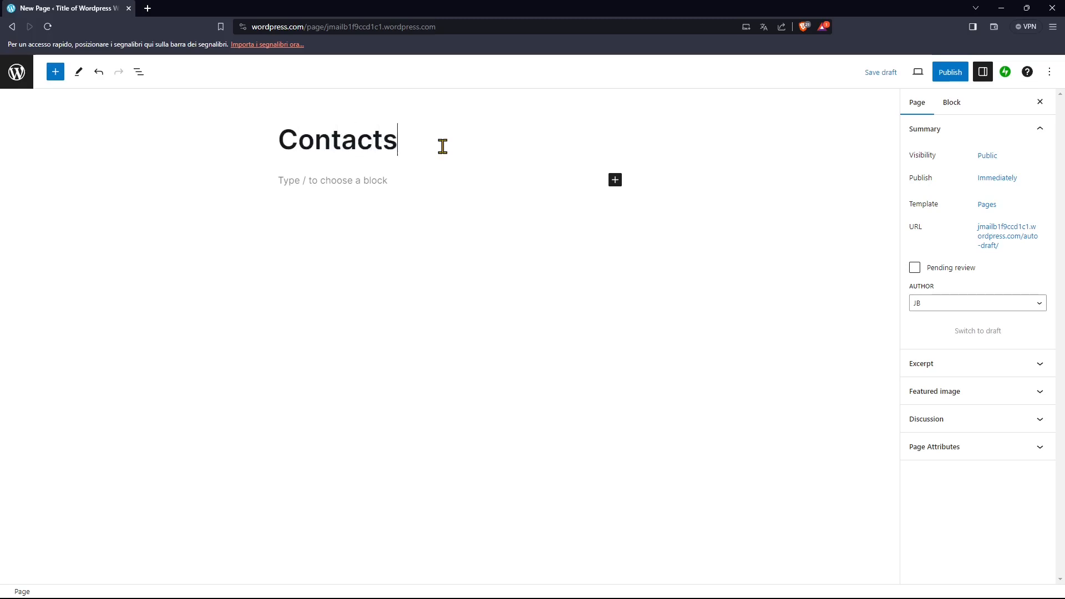
Step: Add the paragraph "Type something" to the Contacts page and save it as a draft
left_click(409, 178)
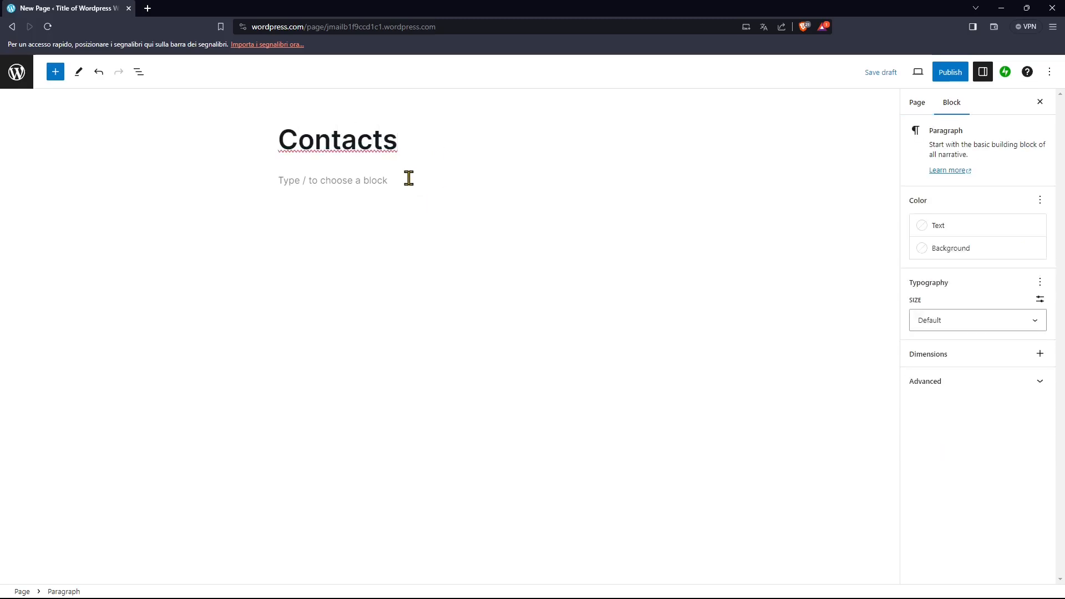
type("Type something")
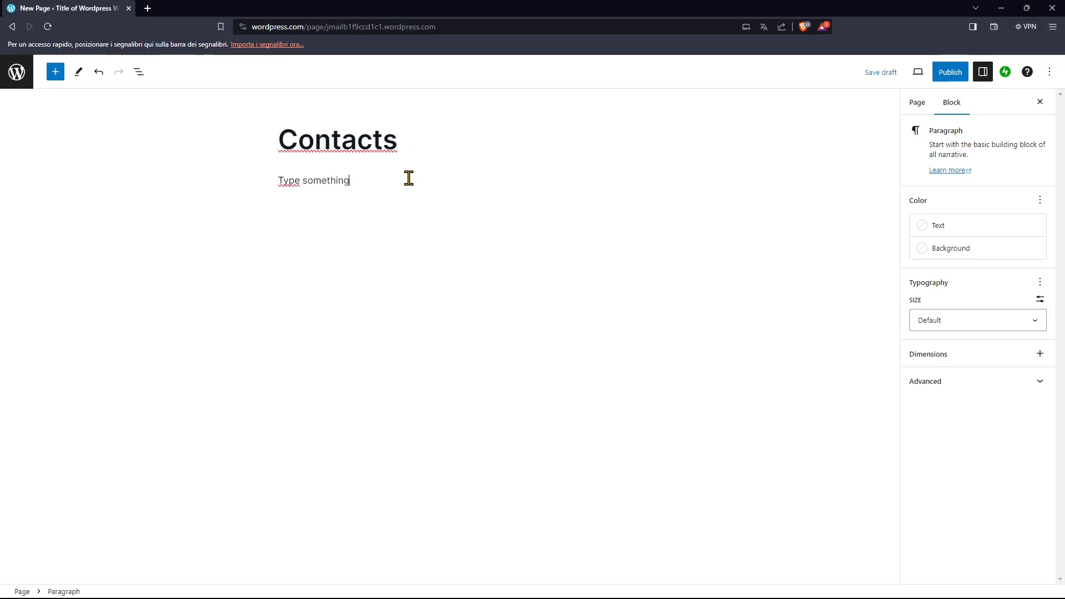
left_click(407, 192)
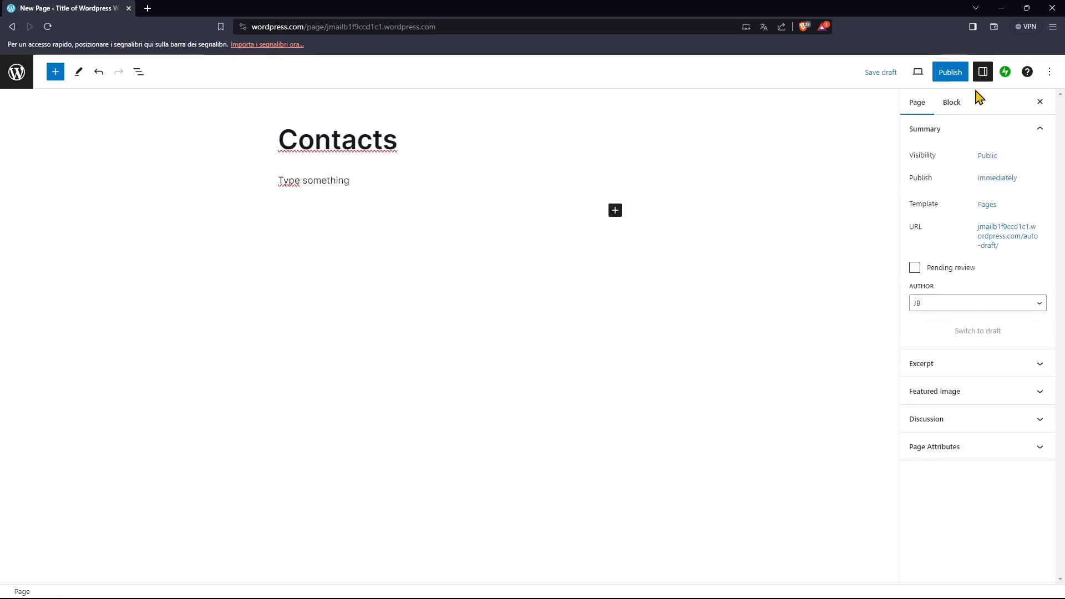
left_click(881, 73)
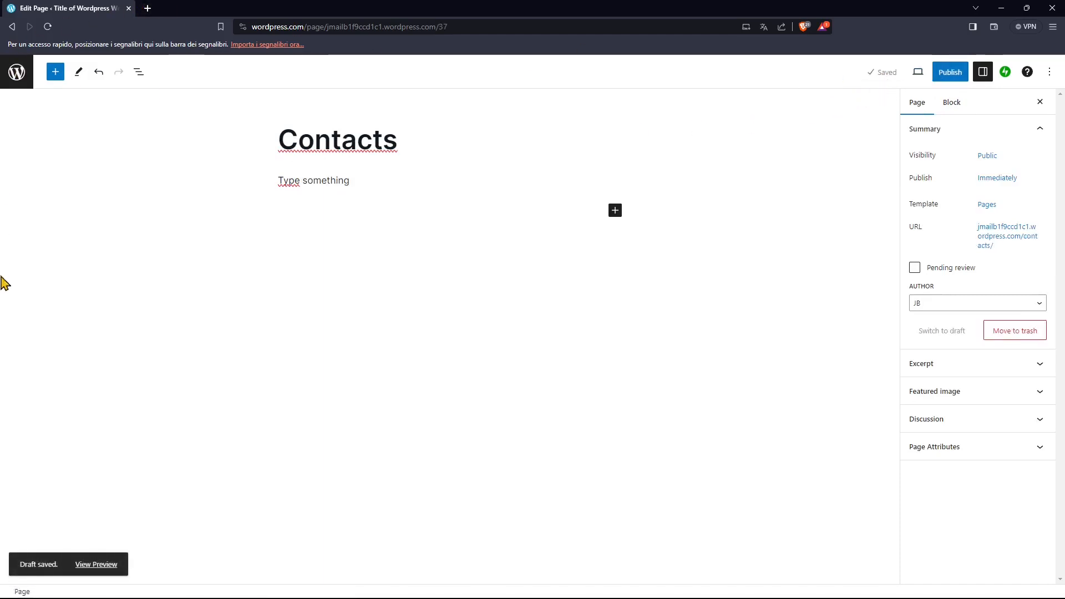
Step: Return to the list of site pages, publish the Contacts and Team drafts, and show the published pages
left_click(16, 78)
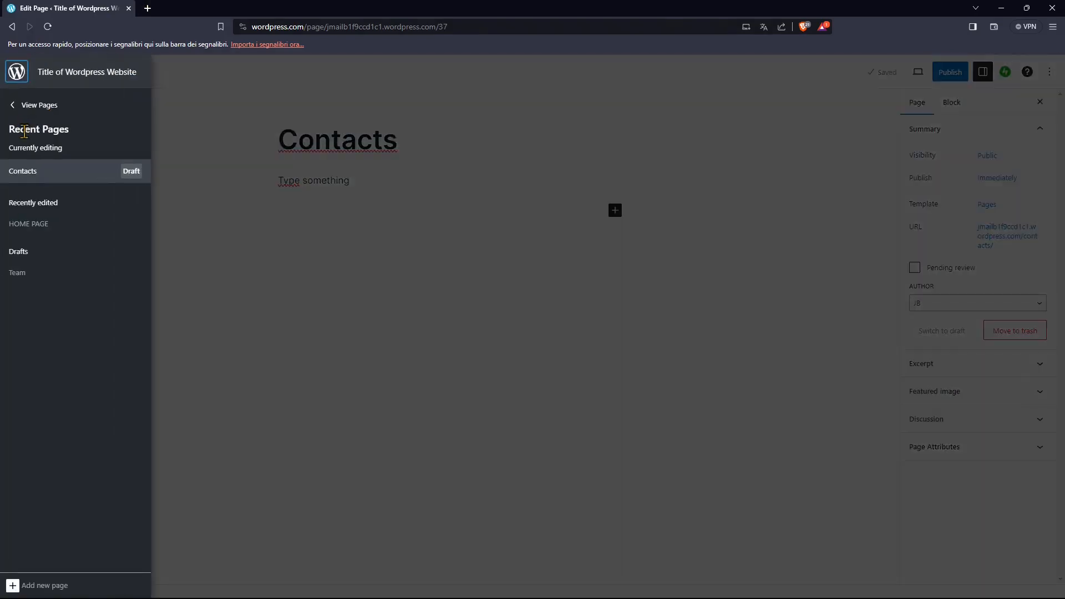
left_click(36, 105)
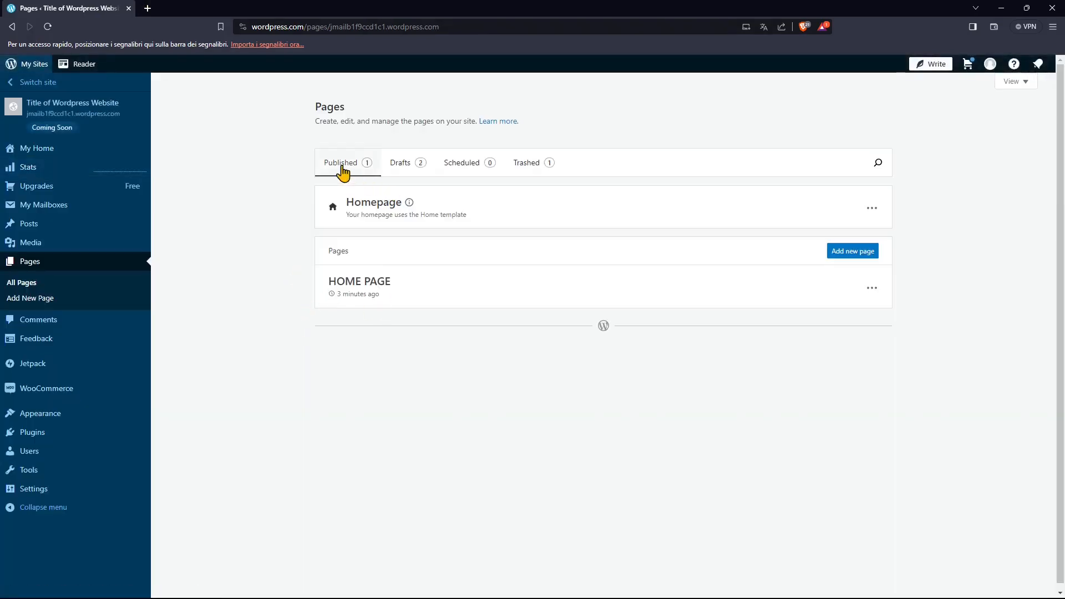
left_click(401, 165)
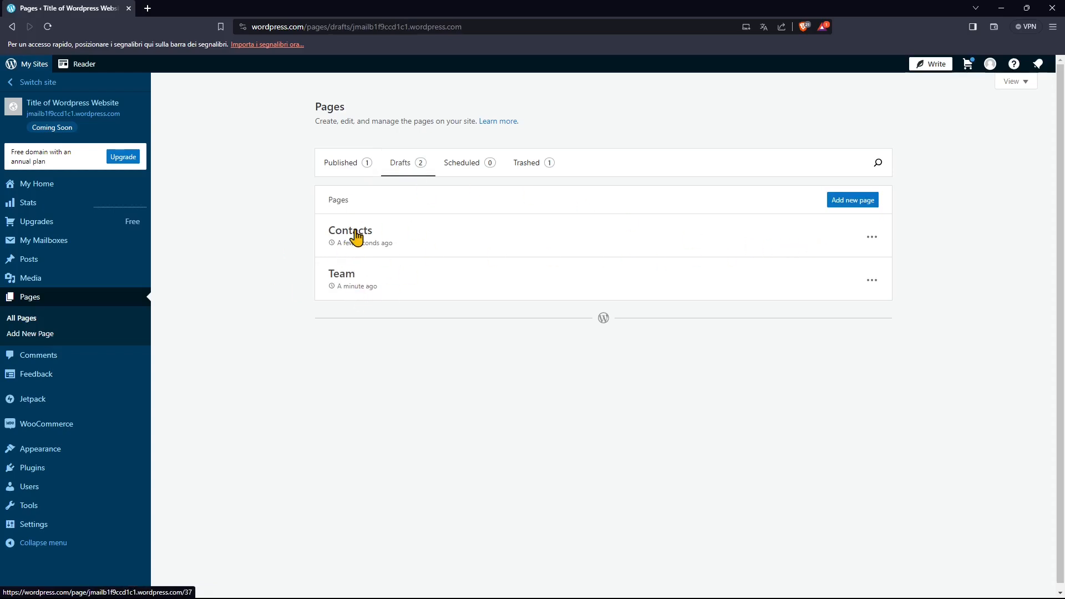
left_click(870, 239)
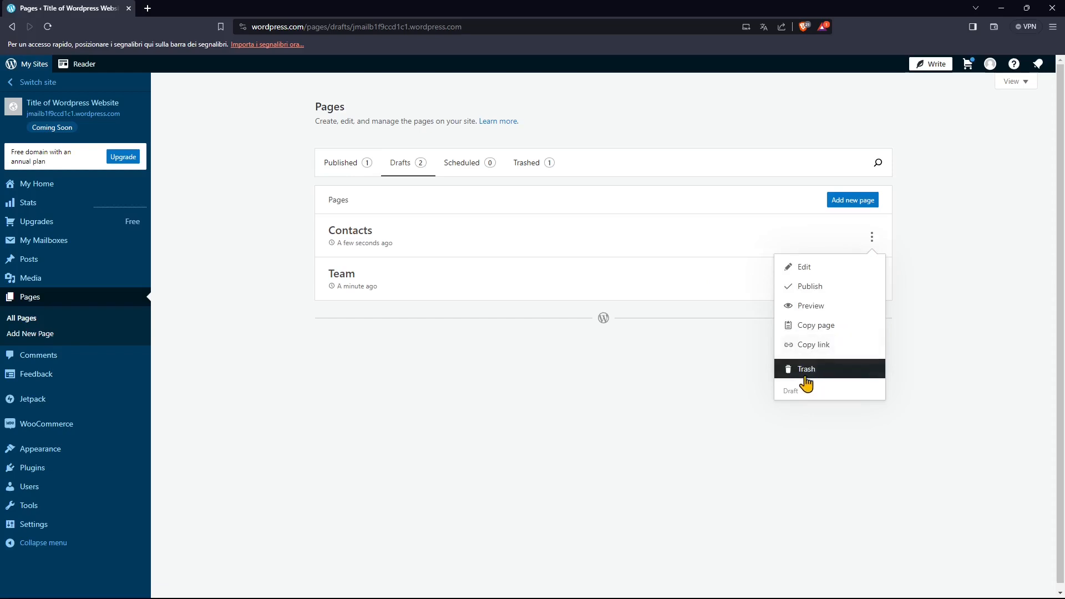
left_click(807, 286)
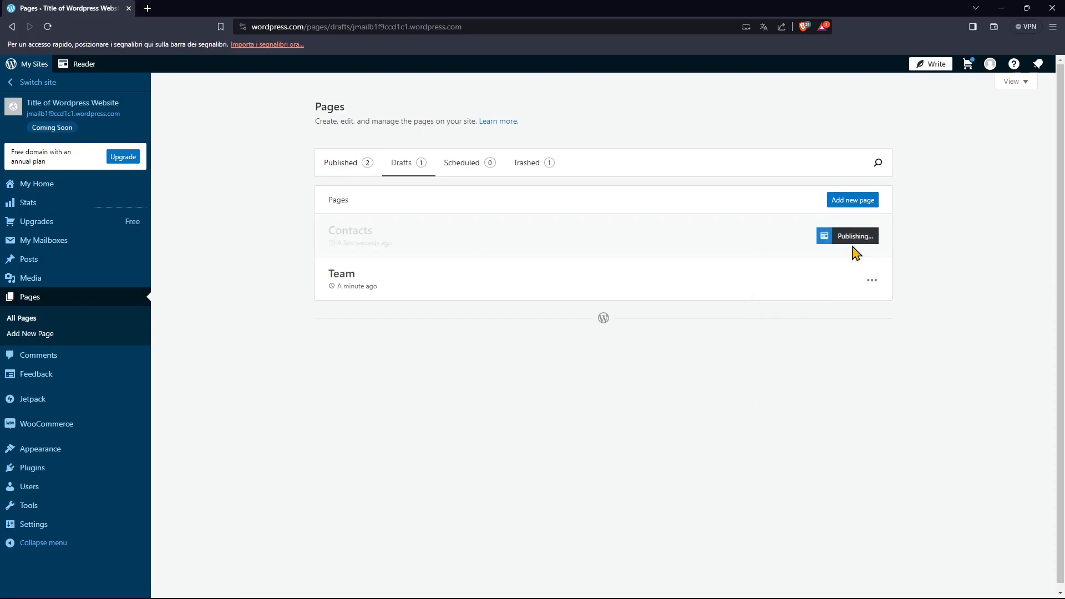
left_click(868, 282)
left_click(809, 329)
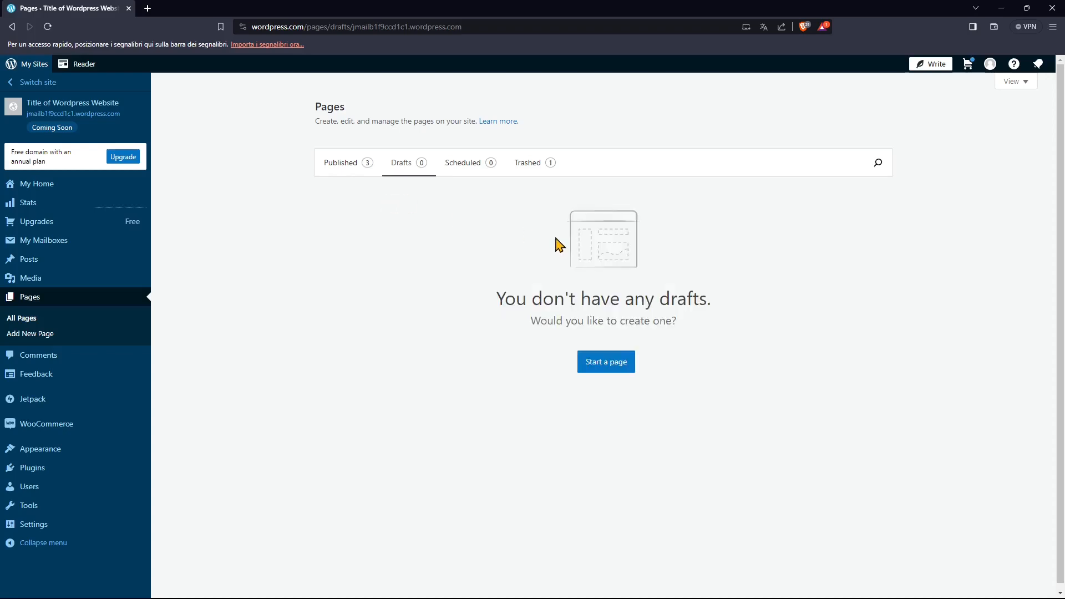
left_click(346, 166)
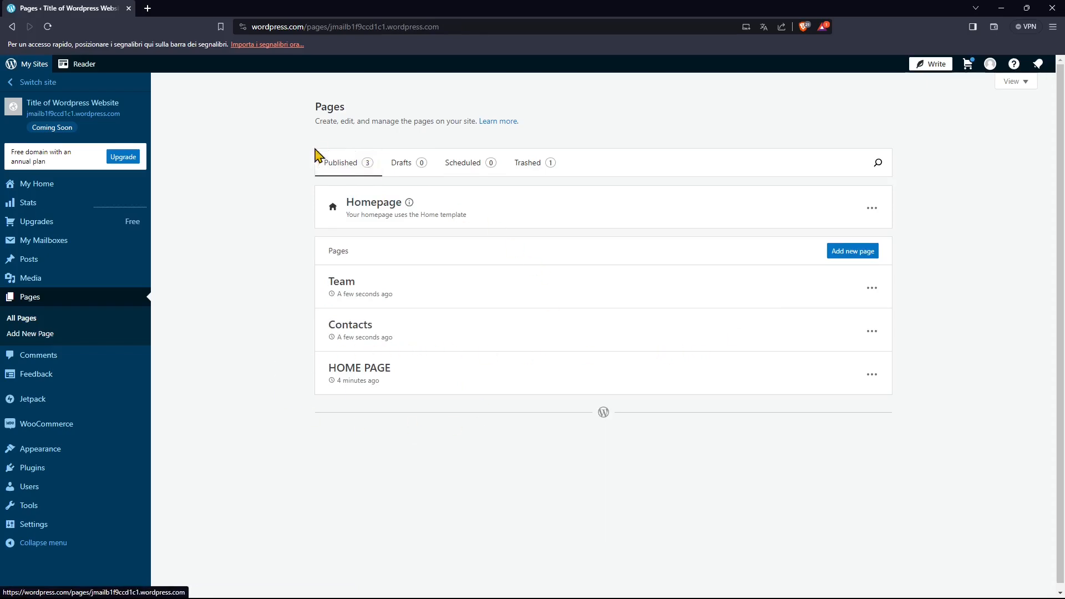
Step: Open the site editor and start editing the Home template
mouse_move(57, 456)
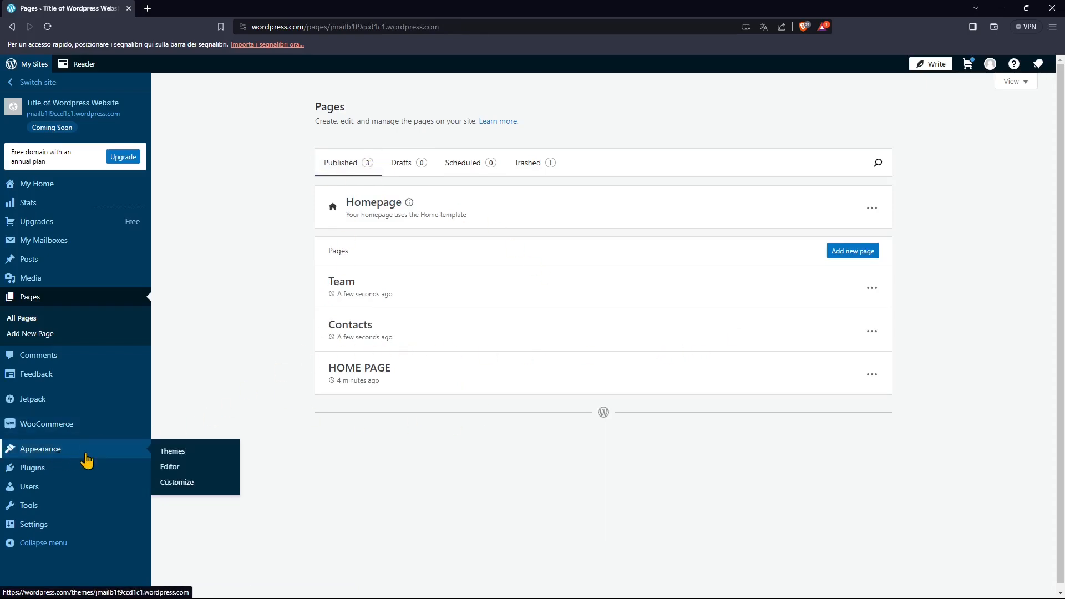
left_click(169, 469)
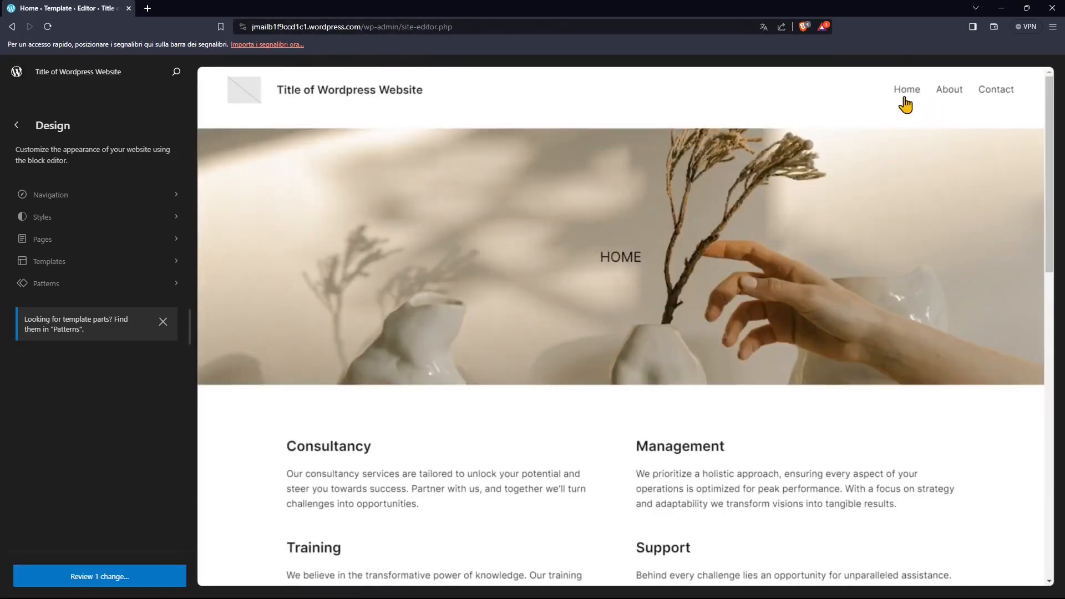
left_click(910, 101)
left_click(916, 113)
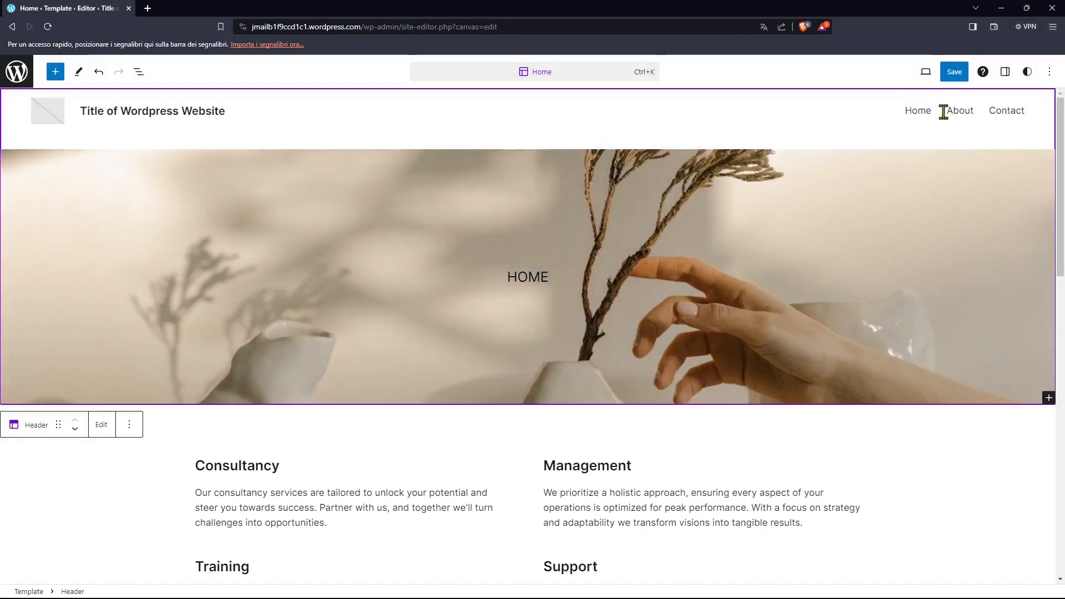
Step: Link the header navigation's Home item to the HOME PAGE page instead of the "#" placeholder
left_click(921, 111)
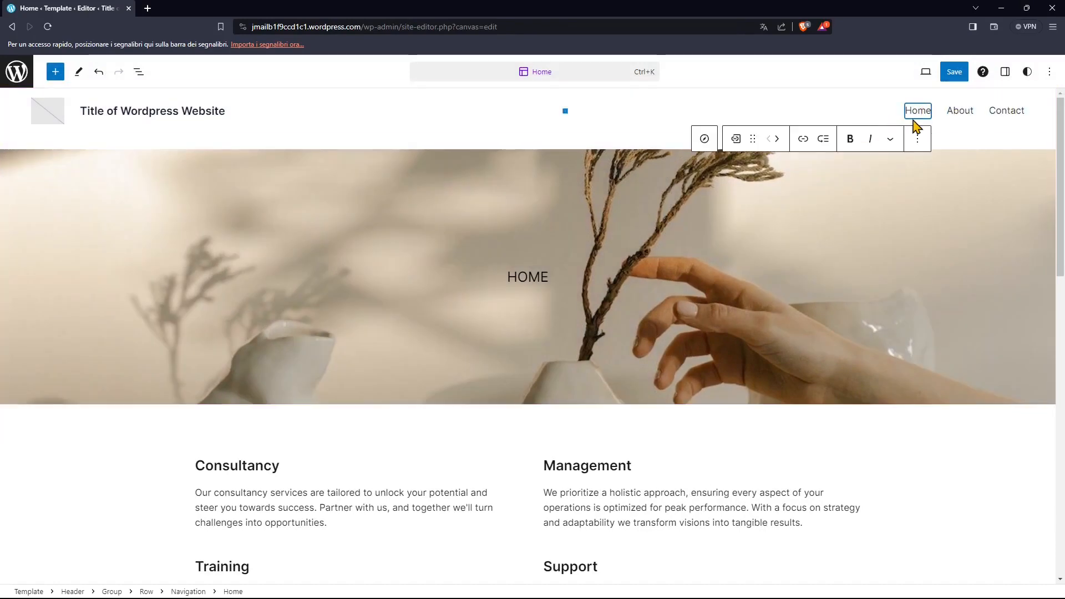
double_click(919, 113)
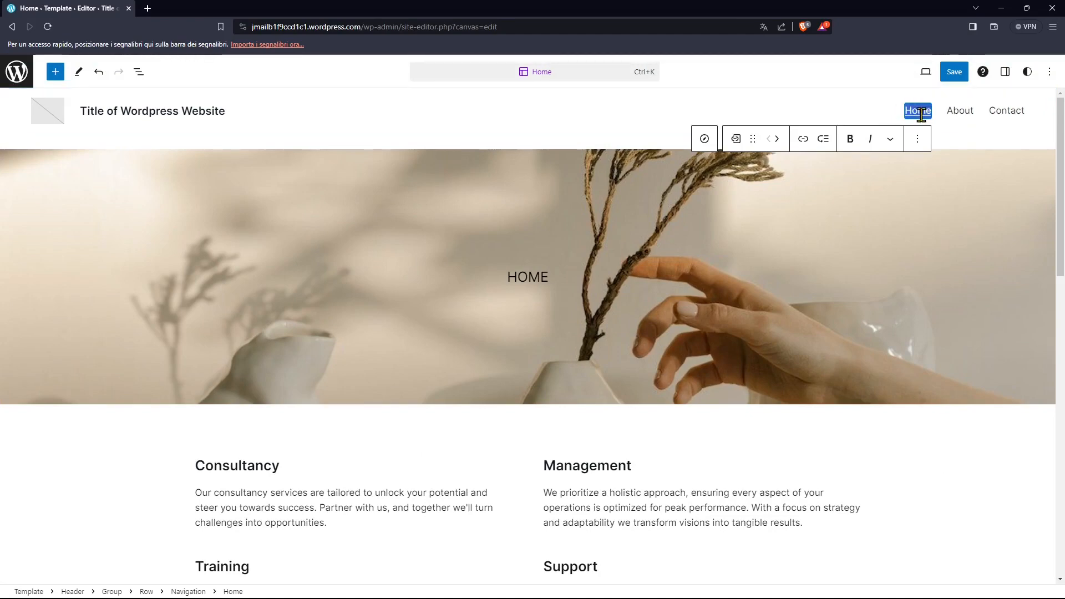
left_click(803, 140)
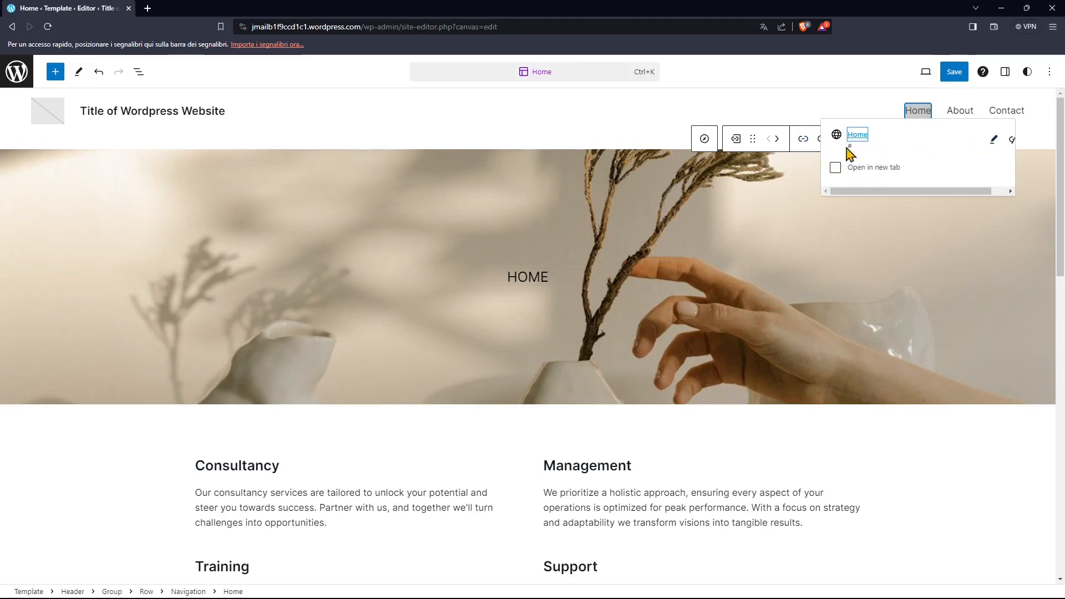
left_click(994, 139)
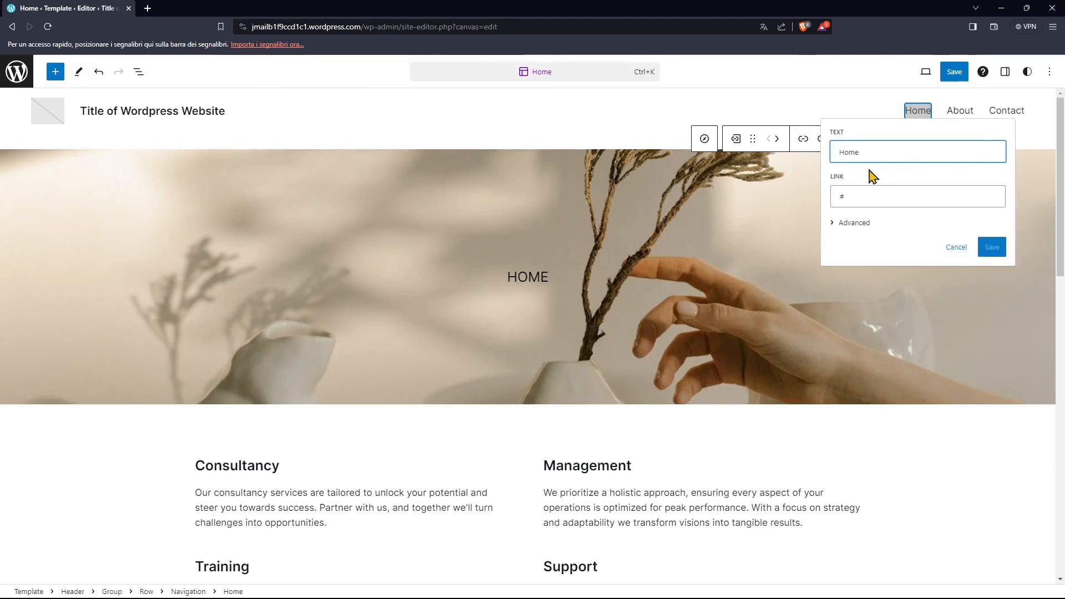
left_click(844, 197)
double_click(857, 200)
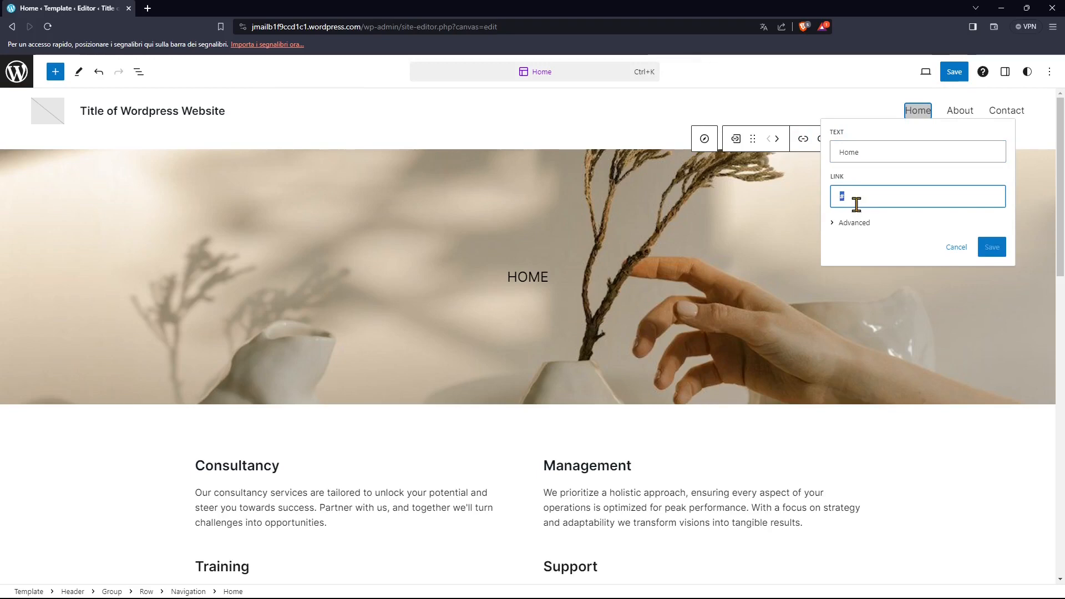
key("BackSpace")
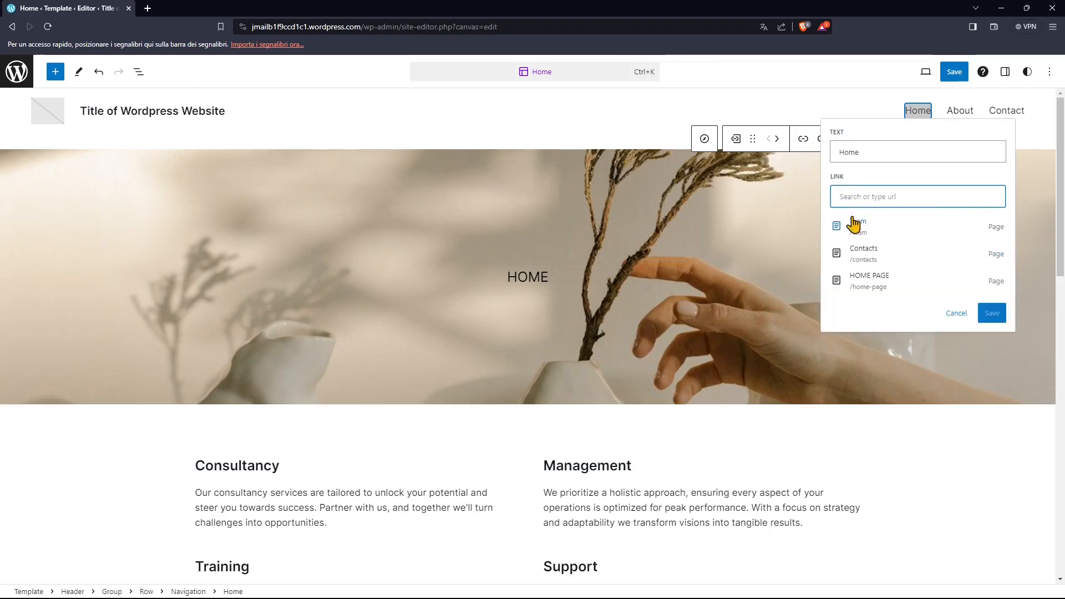
left_click(873, 282)
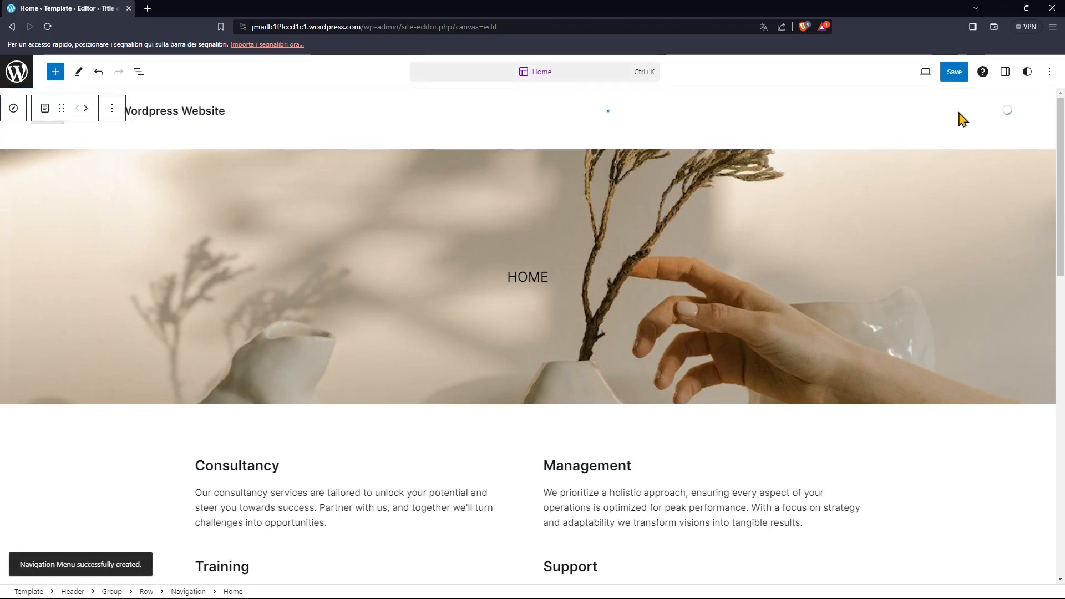
Step: Rename the About item in the header navigation to "Team"
left_click(938, 111)
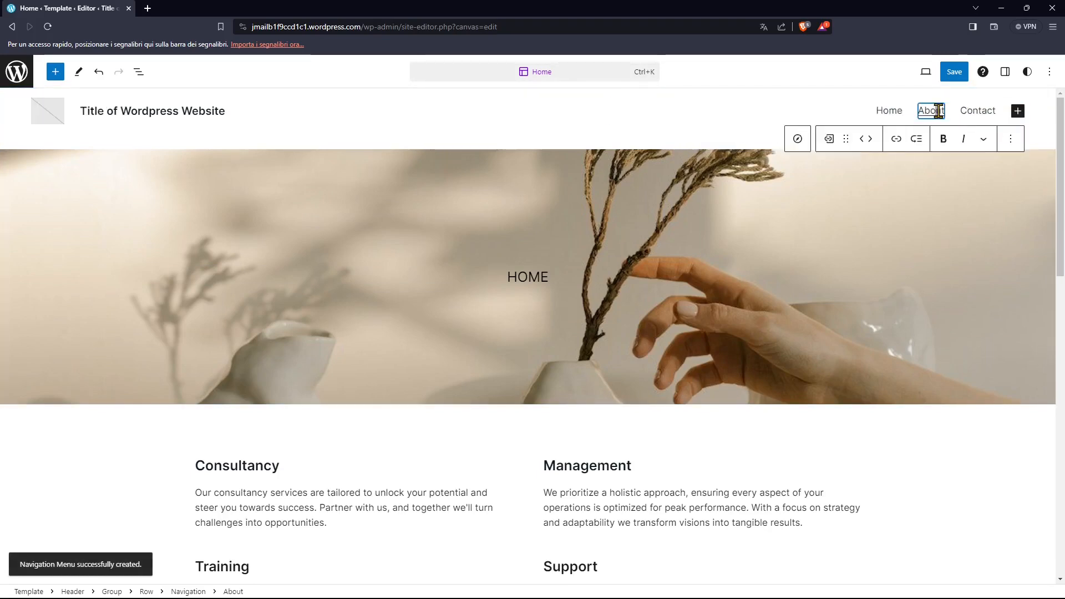
left_click_drag(945, 111, 917, 117)
type("Team")
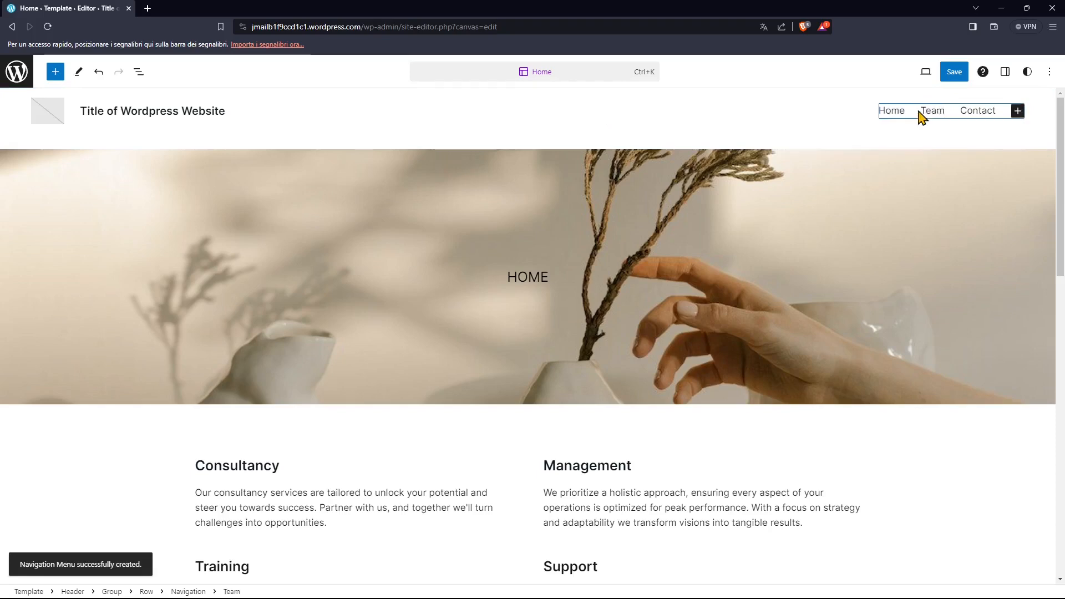
Step: Link the header navigation's Team item to the Team page instead of the "#" placeholder
double_click(923, 114)
left_click(895, 146)
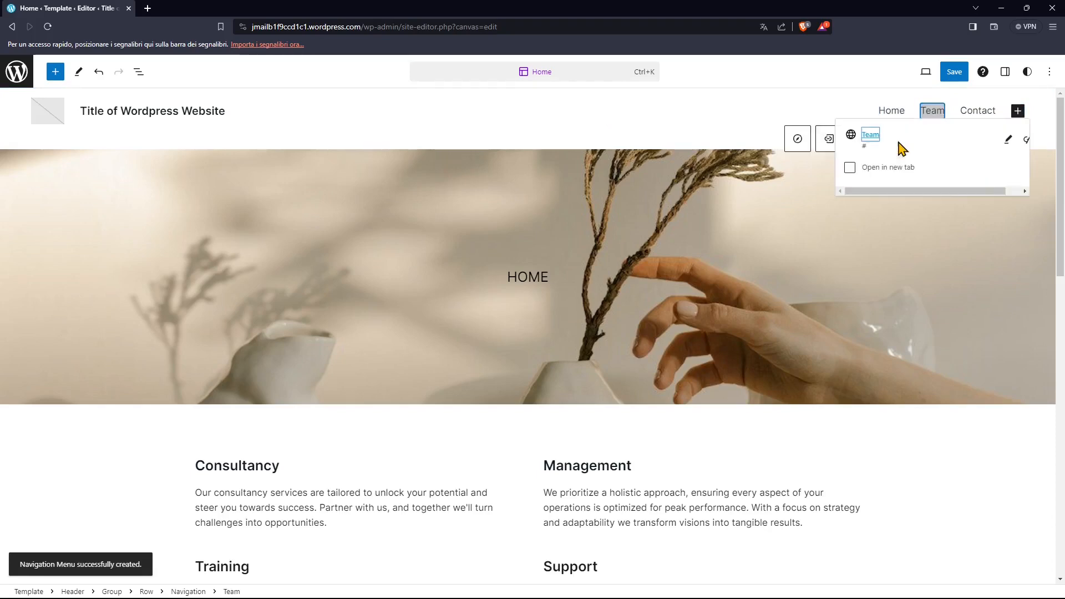
left_click(1008, 140)
left_click(880, 195)
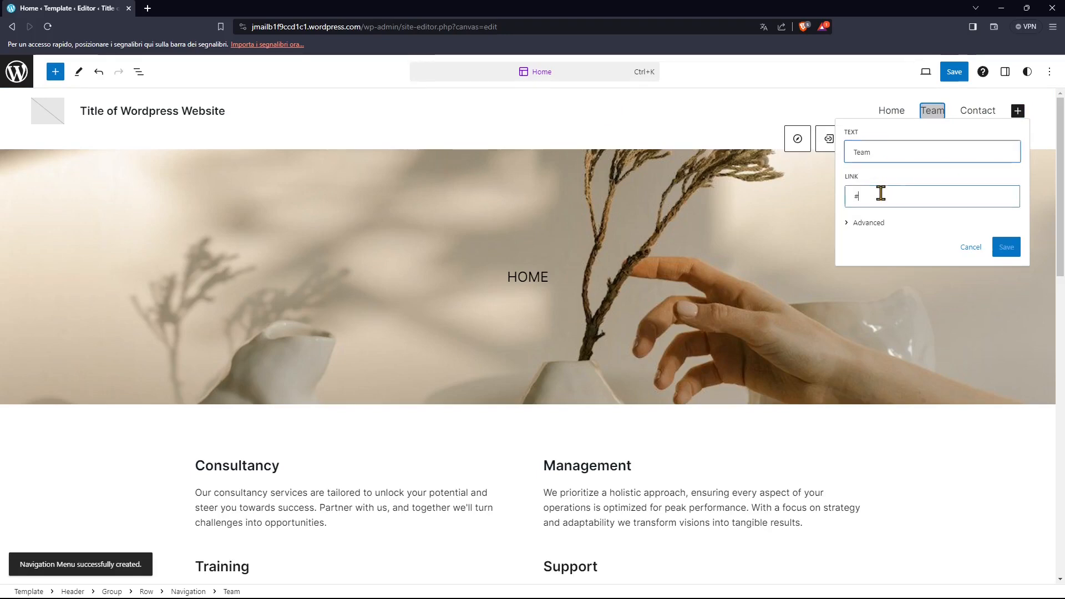
key("BackSpace")
left_click(875, 195)
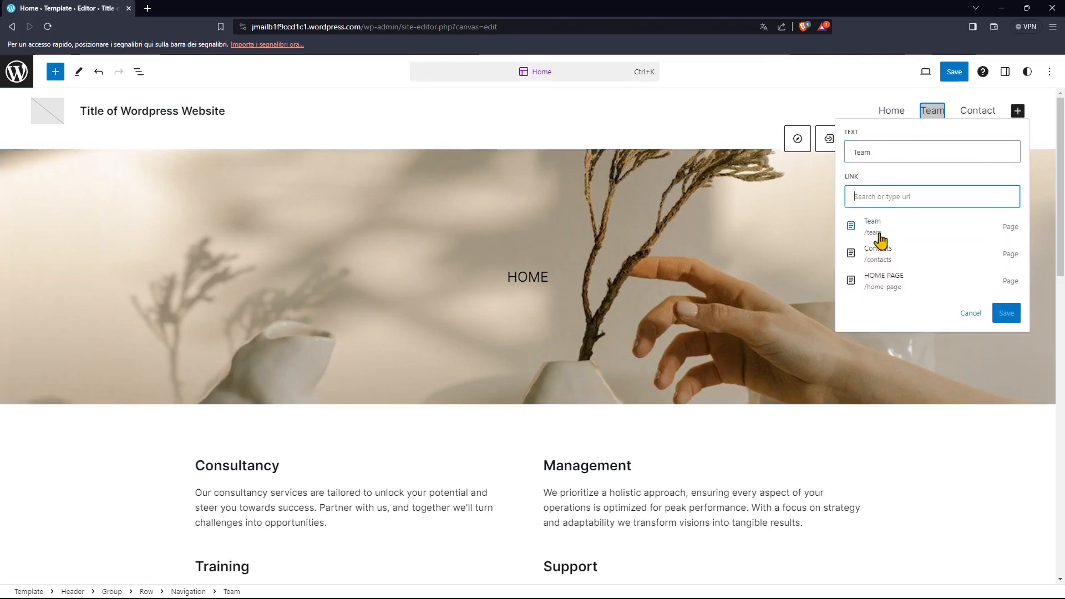
left_click(876, 232)
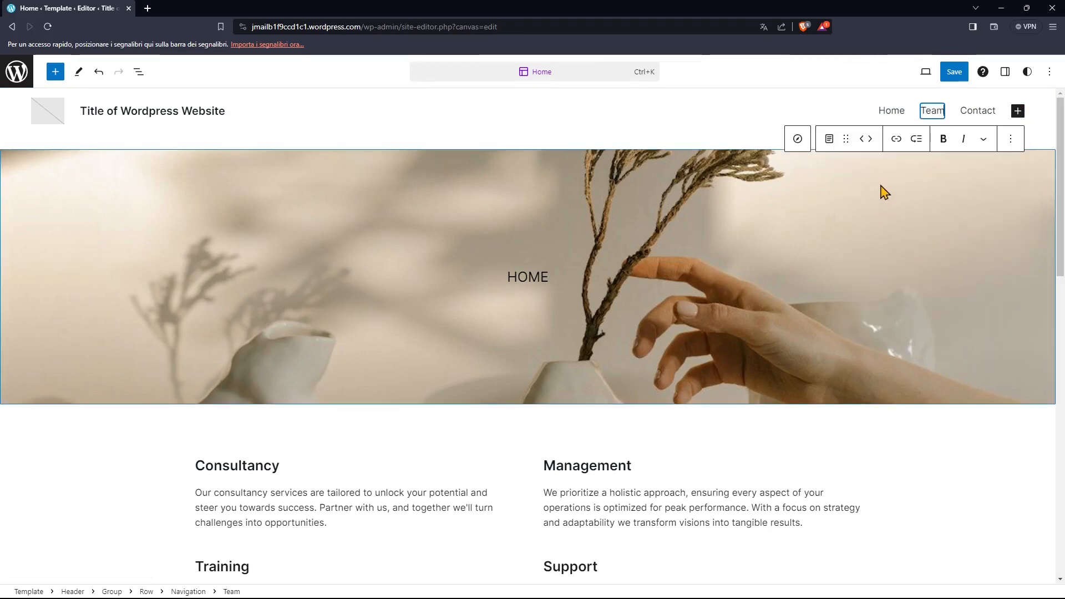
Step: Rename the Contact item in the header navigation to "Contacts"
left_click(977, 111)
double_click(992, 112)
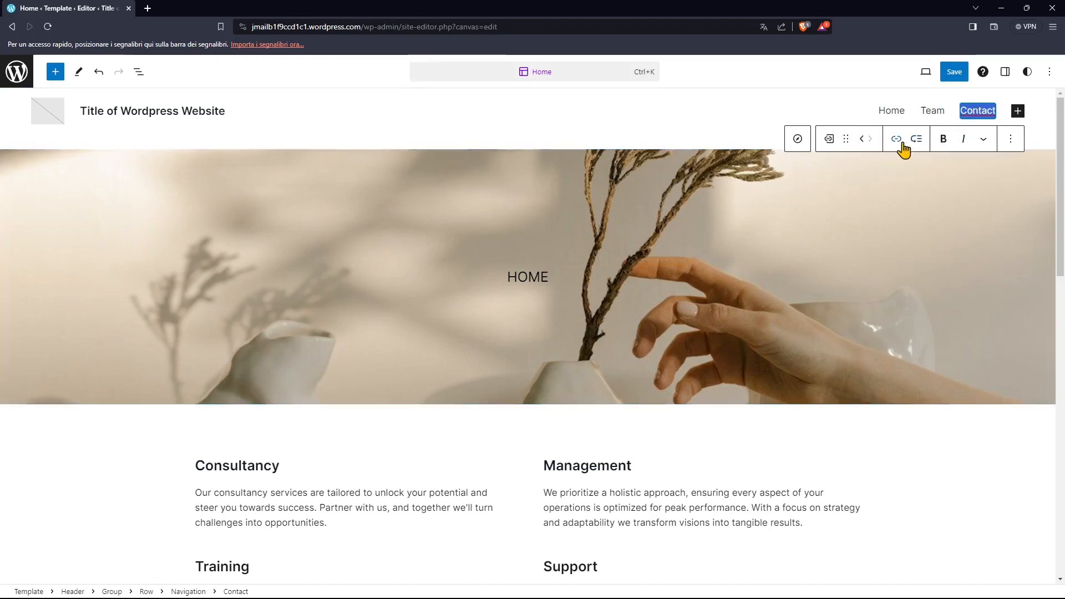
left_click(992, 112)
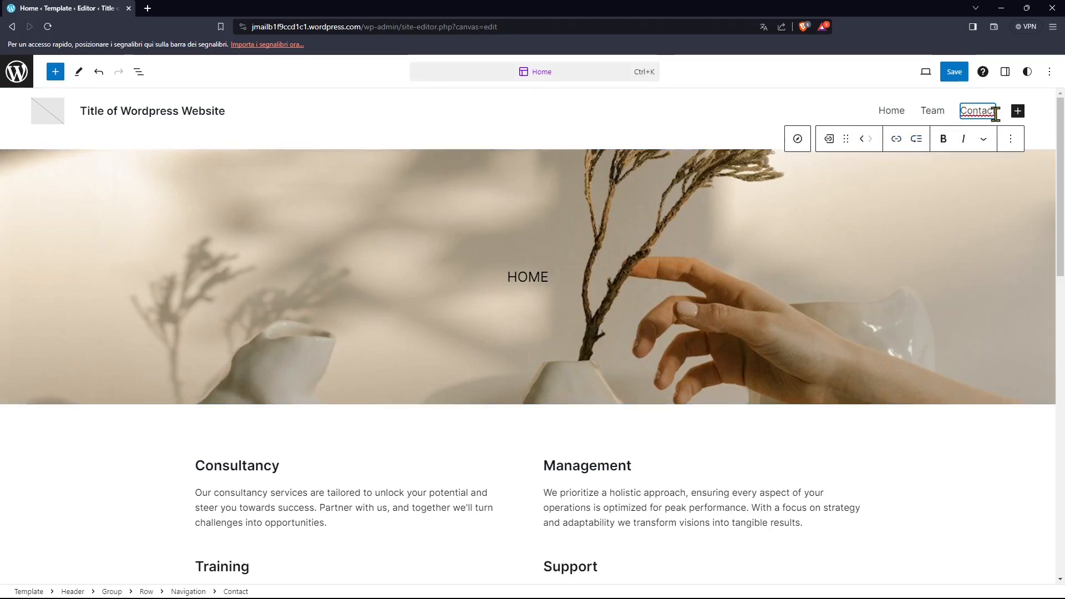
type("s")
Step: Link the header navigation's Contacts item to the Contacts page instead of the "#" placeholder, and deselect the item
double_click(986, 114)
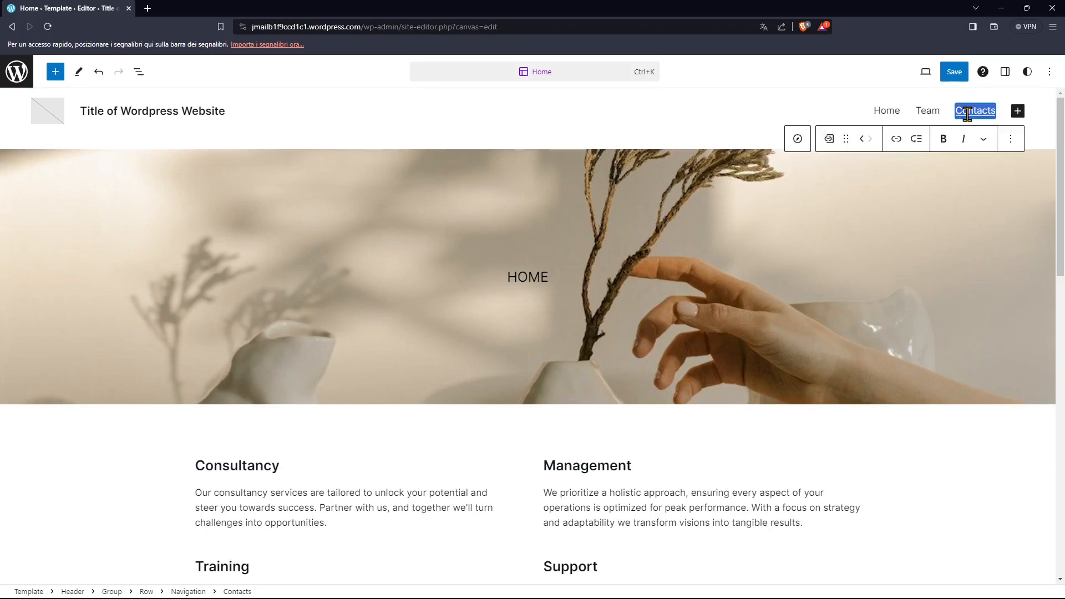
left_click(890, 143)
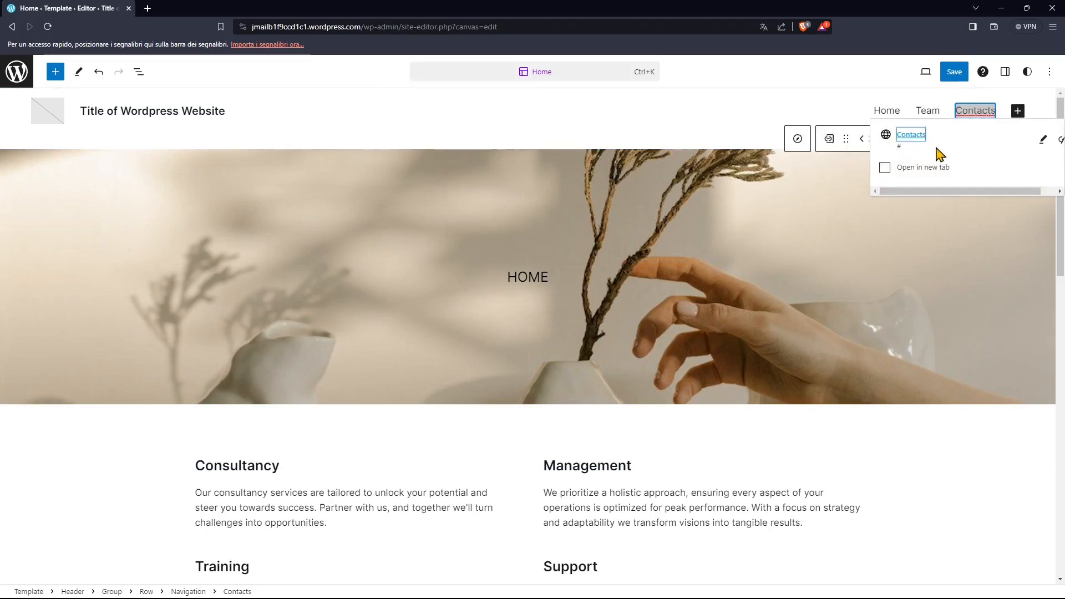
left_click(1043, 139)
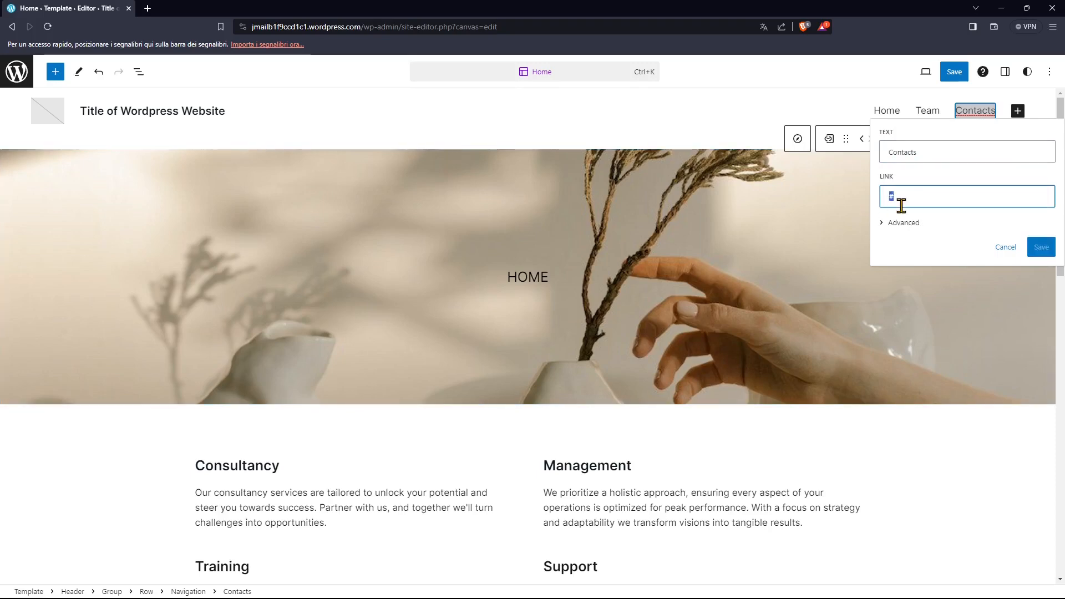
key("BackSpace")
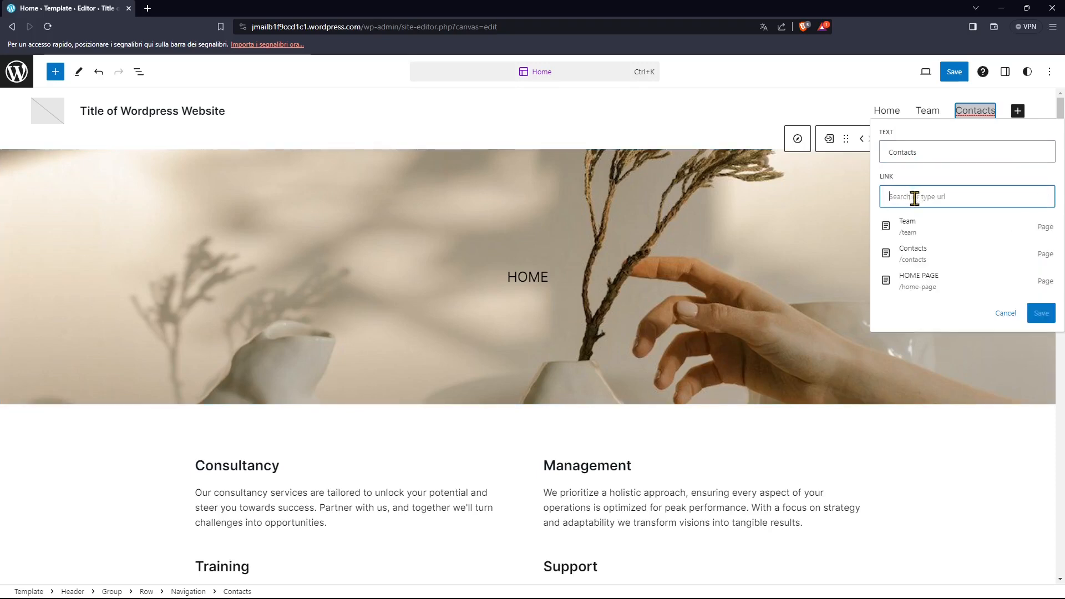
left_click(918, 255)
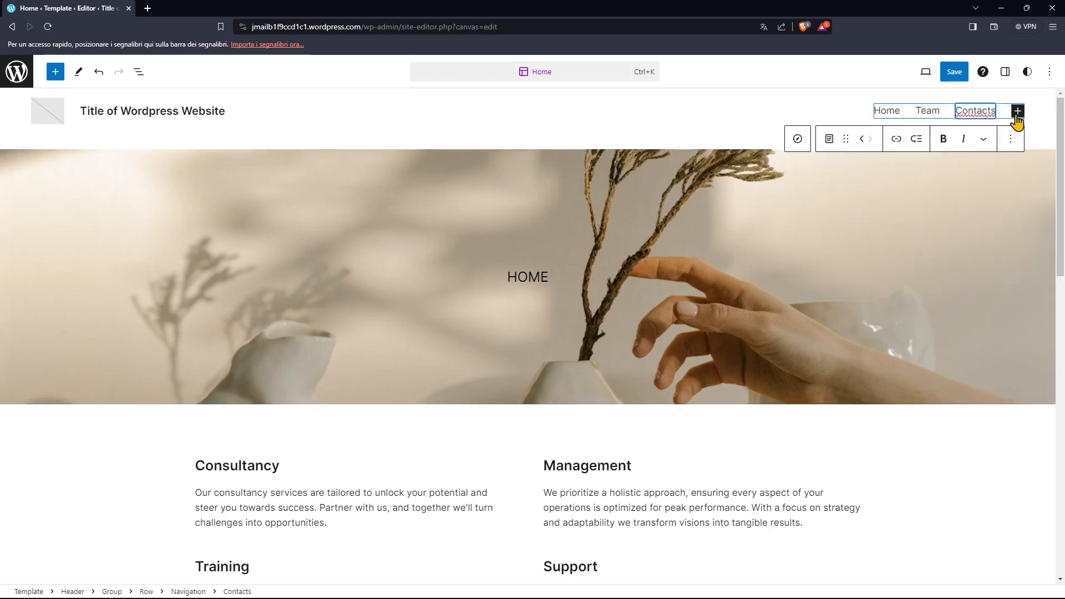
left_click(1040, 145)
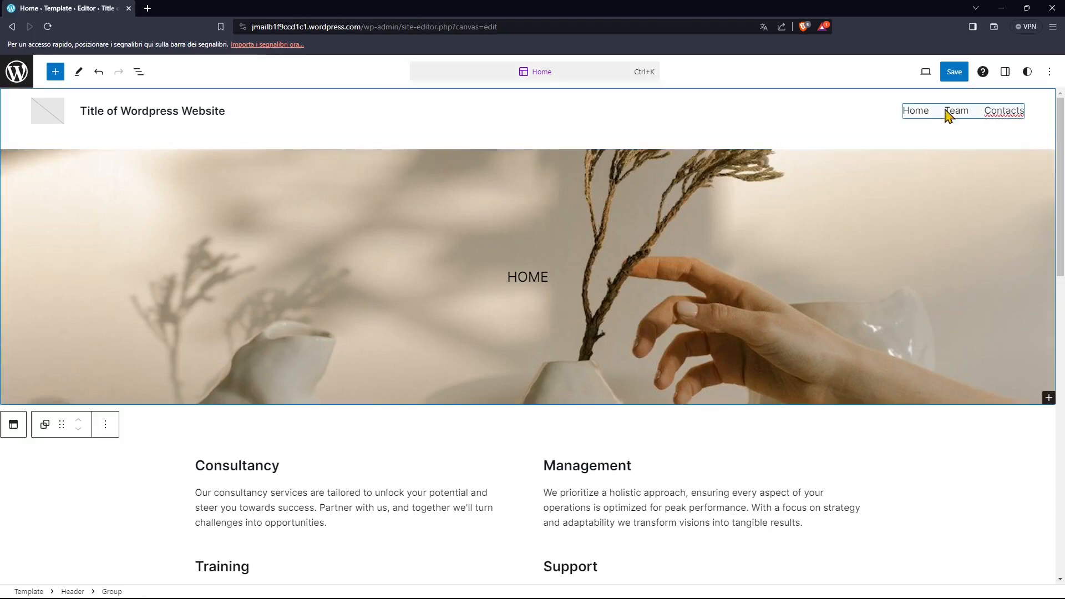
Step: Save the site changes and leave the site editor for the WordPress.com site dashboard
left_click(955, 72)
left_click(959, 74)
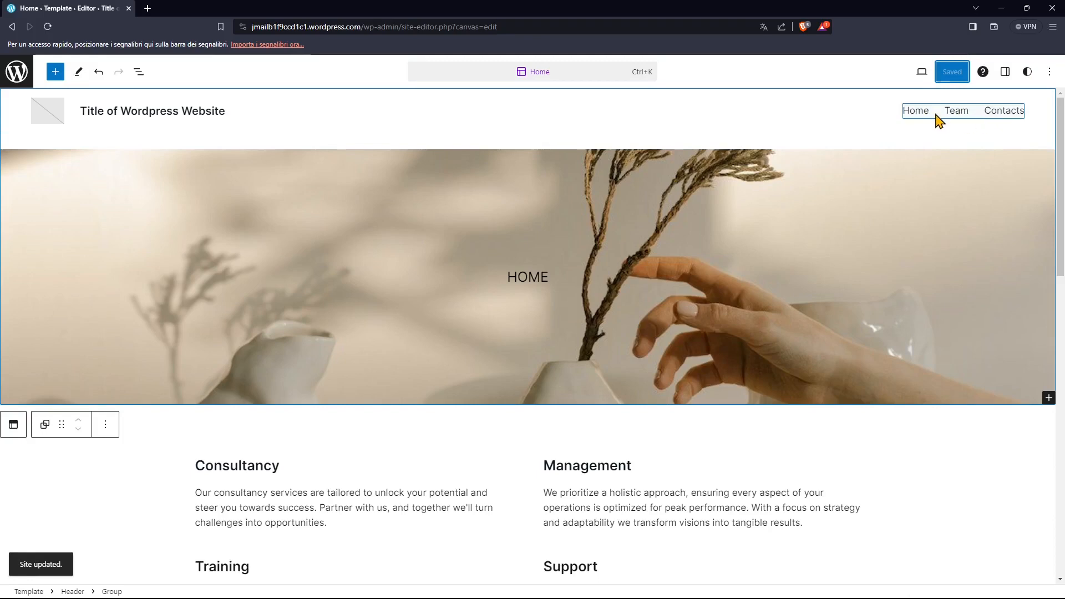
left_click(17, 82)
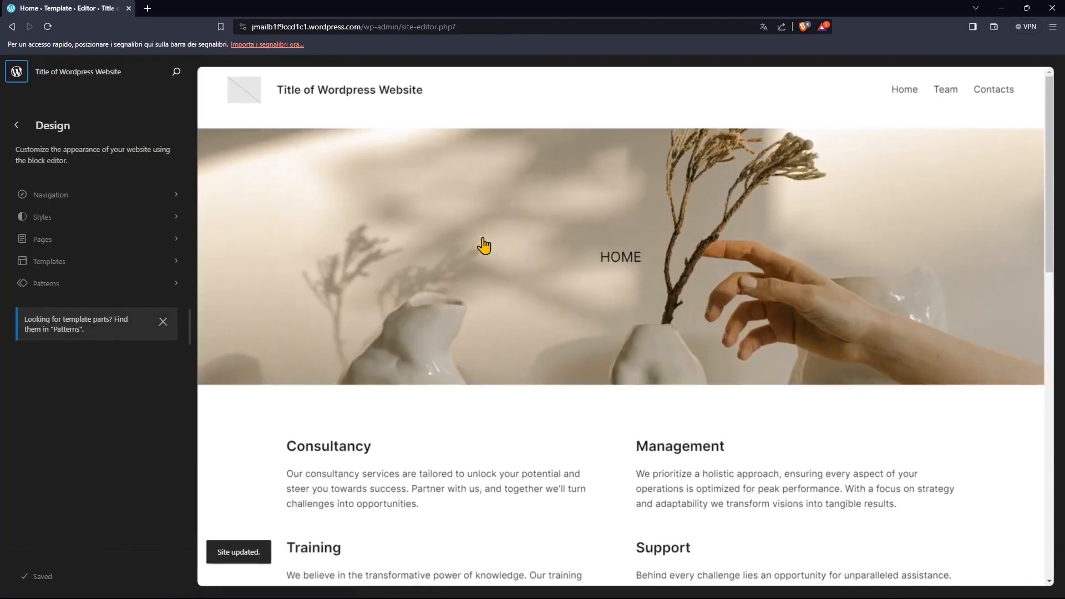
left_click(16, 125)
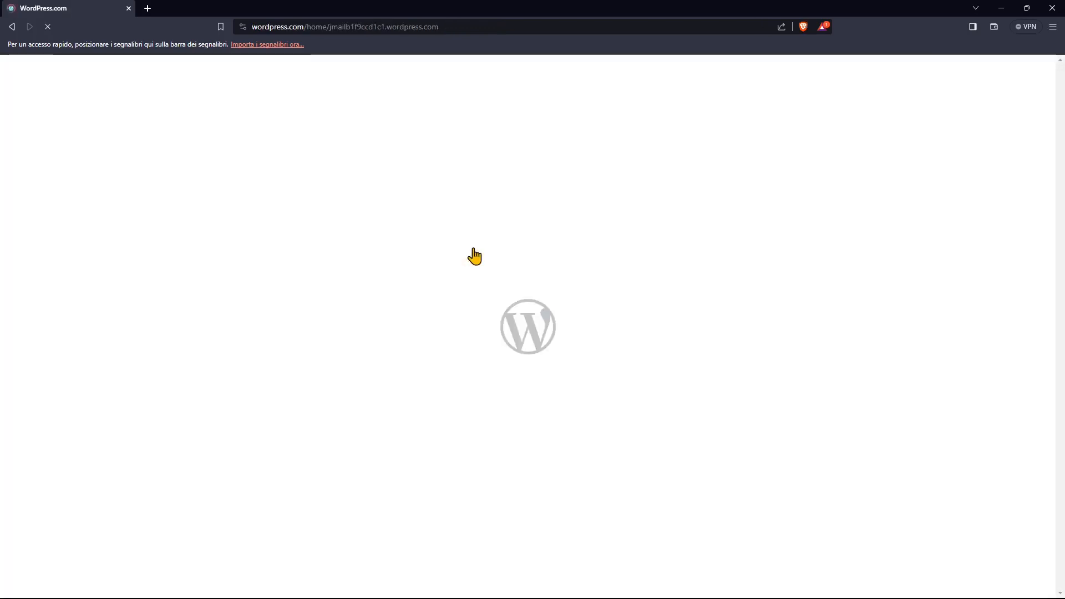